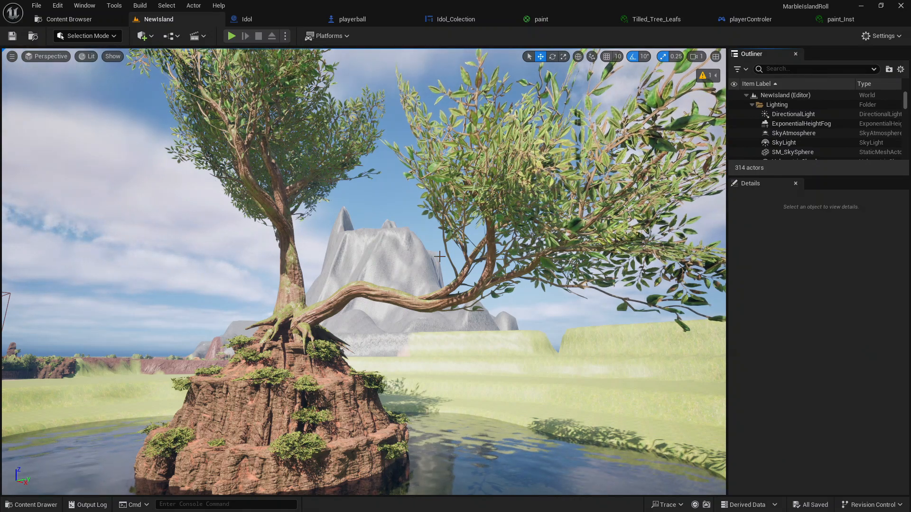
Play-test the level from beside the rocky tree pillar, rolling the ball over the trunk and rocks, and end the session
{"action": "key", "text": "w"}
{"action": "right_click_drag", "start_coordinate": [364, 272], "coordinate": [46, 183]}
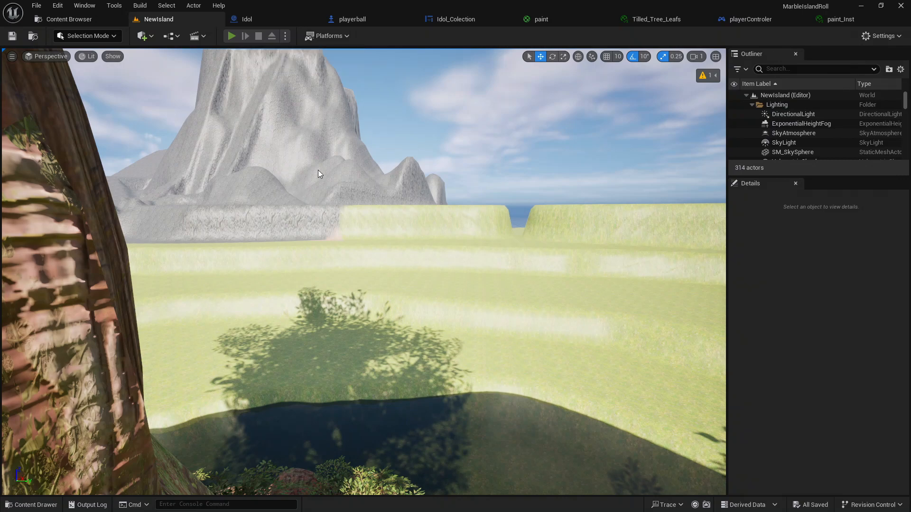
{"action": "left_click", "coordinate": [232, 36]}
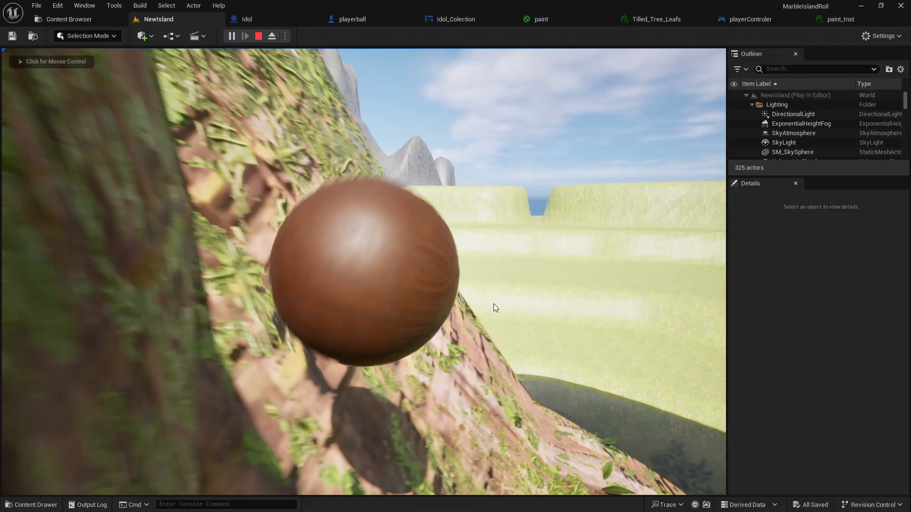
{"action": "left_click", "coordinate": [492, 306]}
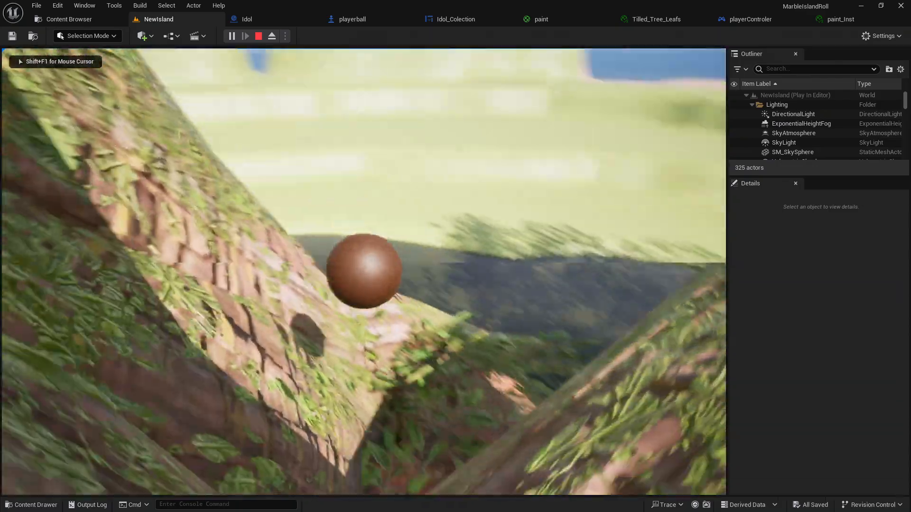
{"action": "key", "text": "w"}
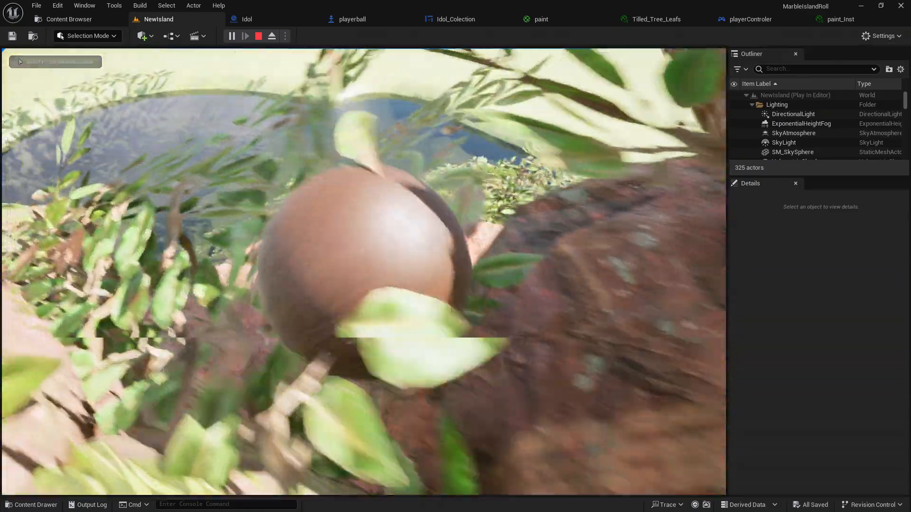
{"action": "key", "text": "w"}
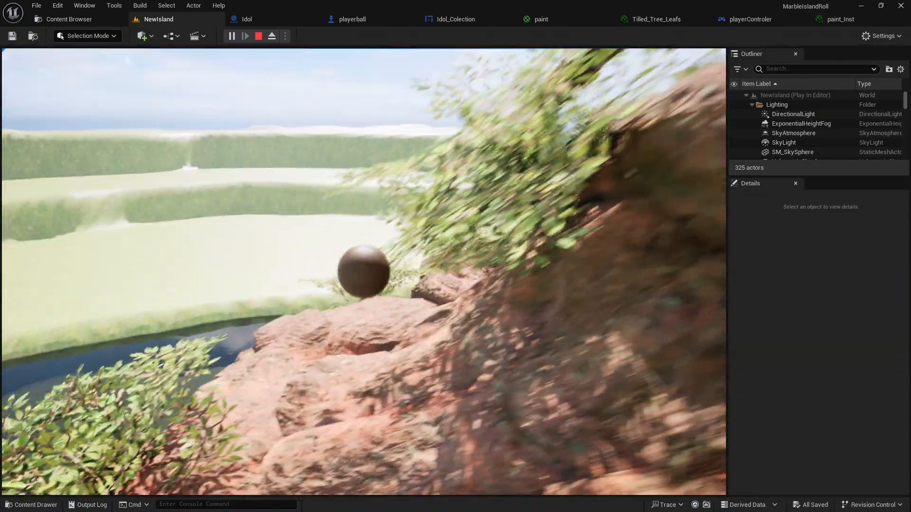
{"action": "key", "text": "w"}
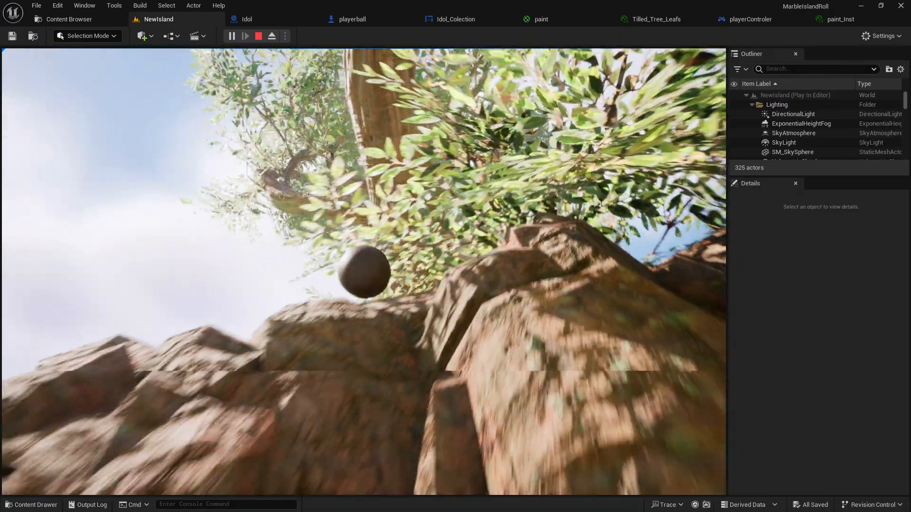
{"action": "key", "text": "w"}
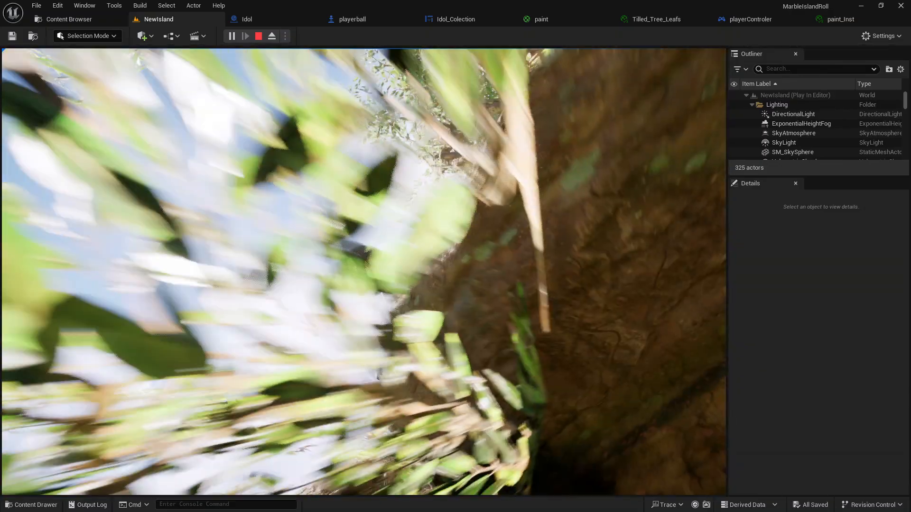
{"action": "key", "text": "Escape"}
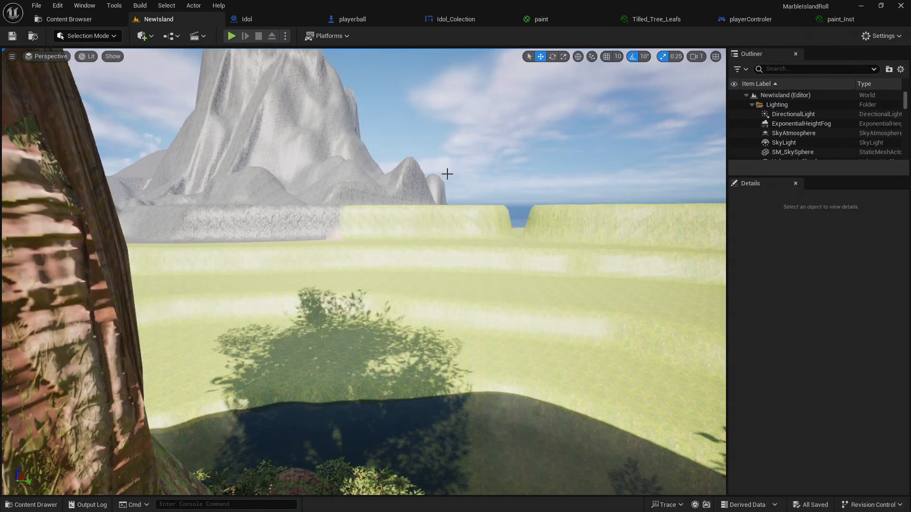
Fly beneath the island and inspect the large leaf-textured Cube
{"action": "mouse_move", "coordinate": [448, 175]}
{"action": "right_mouse_down"}
{"action": "mouse_move", "coordinate": [227, 137]}
{"action": "mouse_move", "coordinate": [244, 149]}
{"action": "mouse_move", "coordinate": [304, 147]}
{"action": "mouse_move", "coordinate": [354, 159]}
{"action": "mouse_move", "coordinate": [408, 151]}
{"action": "mouse_move", "coordinate": [413, 189]}
{"action": "mouse_move", "coordinate": [420, 155]}
{"action": "mouse_move", "coordinate": [374, 132]}
{"action": "mouse_move", "coordinate": [256, 145]}
{"action": "mouse_move", "coordinate": [245, 185]}
{"action": "mouse_move", "coordinate": [175, 204]}
{"action": "mouse_move", "coordinate": [228, 195]}
{"action": "mouse_move", "coordinate": [268, 147]}
{"action": "mouse_move", "coordinate": [282, 221]}
{"action": "mouse_move", "coordinate": [279, 187]}
{"action": "mouse_move", "coordinate": [280, 197]}
{"action": "mouse_move", "coordinate": [451, 184]}
{"action": "right_mouse_up"}
{"action": "key", "text": "w"}
{"action": "key", "text": "a"}
{"action": "key", "text": "s"}
{"action": "key", "text": "w"}
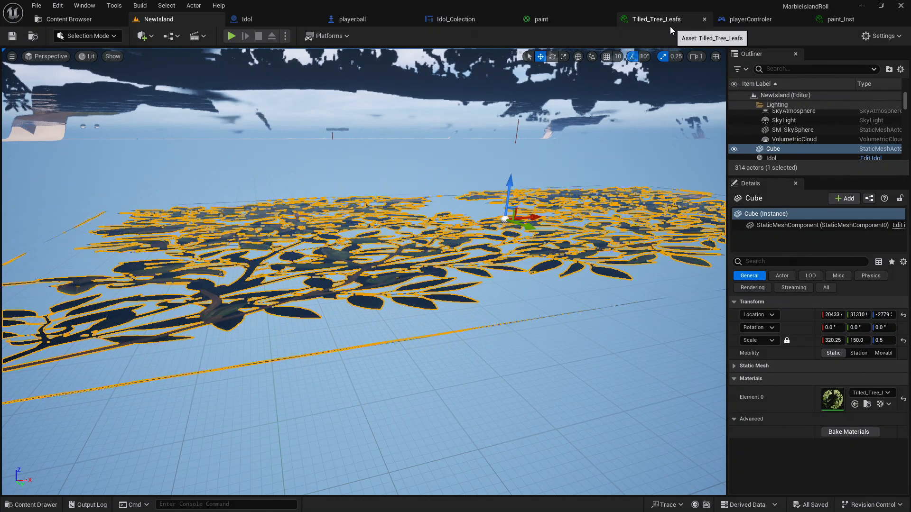
Open the Tilled_Tree_Leafs material instance and examine its preview sphere closely from different angles
{"action": "left_click", "coordinate": [662, 22]}
{"action": "scroll", "coordinate": [489, 276], "scroll_direction": "down", "scroll_amount": 10}
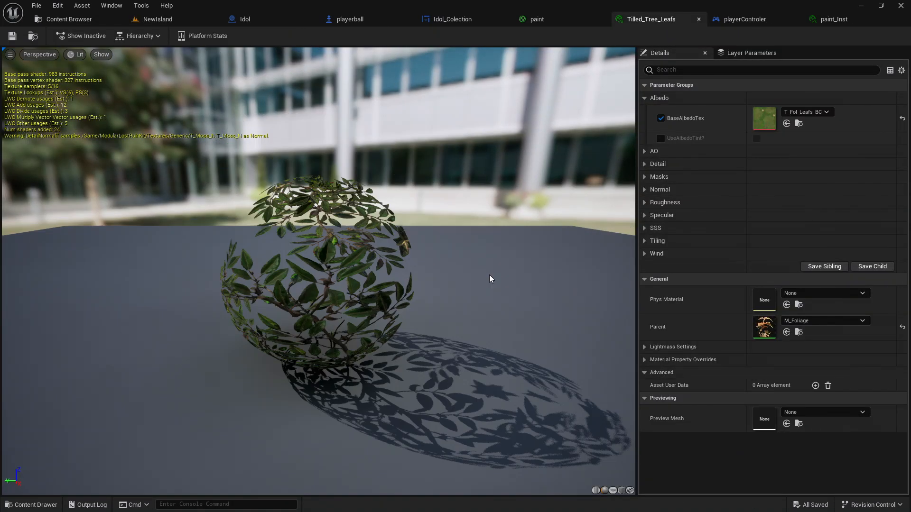
{"action": "scroll", "coordinate": [489, 276], "scroll_direction": "up", "scroll_amount": 3}
{"action": "right_click_drag", "start_coordinate": [489, 276], "coordinate": [489, 306]}
{"action": "right_click_drag", "start_coordinate": [444, 284], "coordinate": [444, 266]}
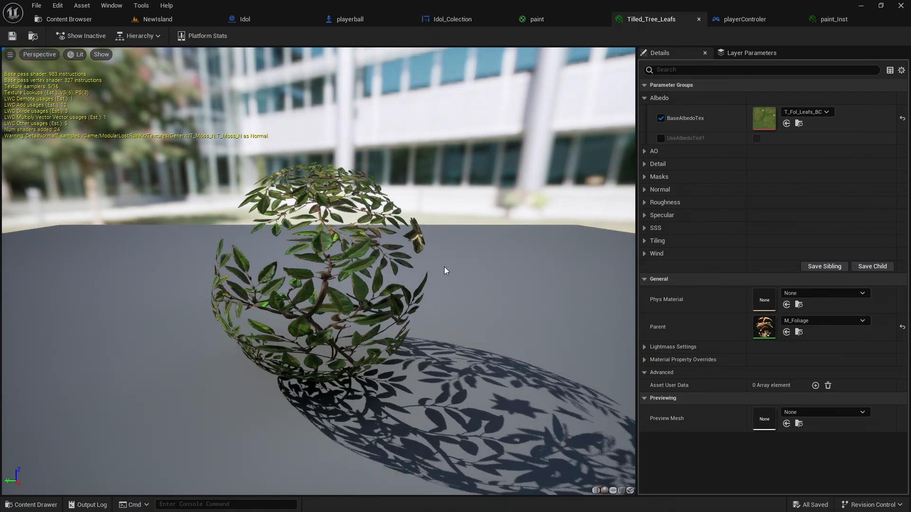
Return to the NewIsland level, play-test the ball above the brown rock slope, and stop the simulation
{"action": "left_click", "coordinate": [163, 22]}
{"action": "right_click_drag", "start_coordinate": [303, 284], "coordinate": [247, 213]}
{"action": "key", "text": "s"}
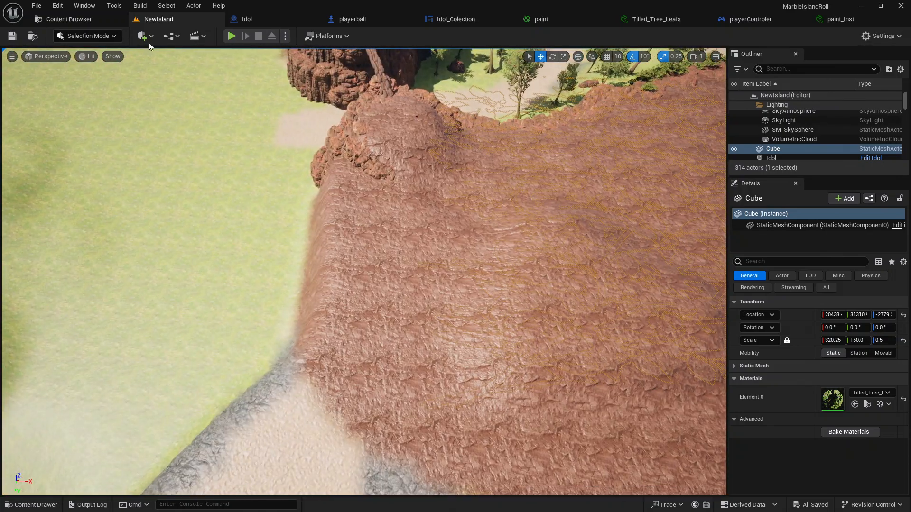
{"action": "left_click", "coordinate": [231, 36]}
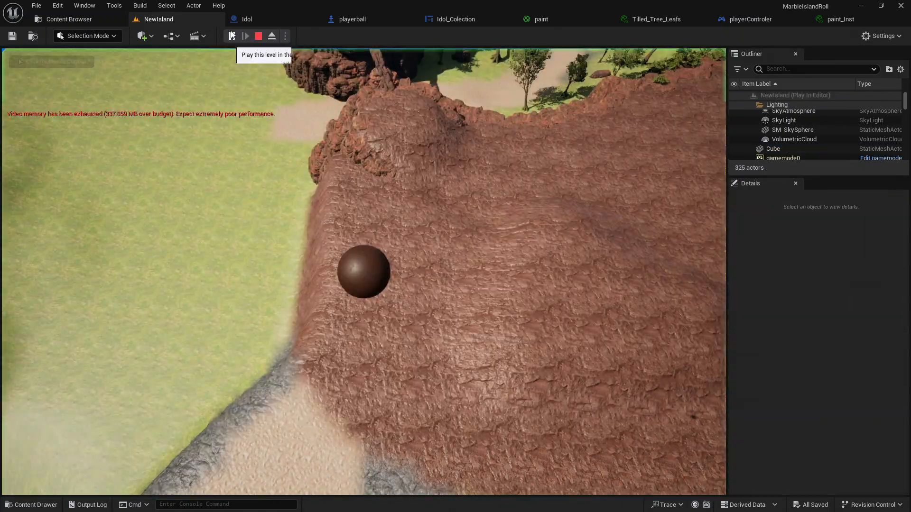
{"action": "left_click", "coordinate": [365, 267]}
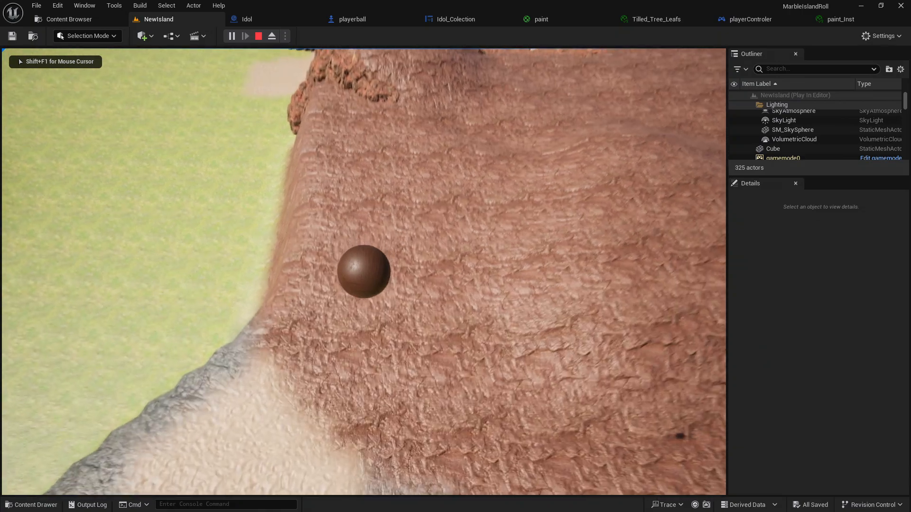
{"action": "key", "text": "Escape"}
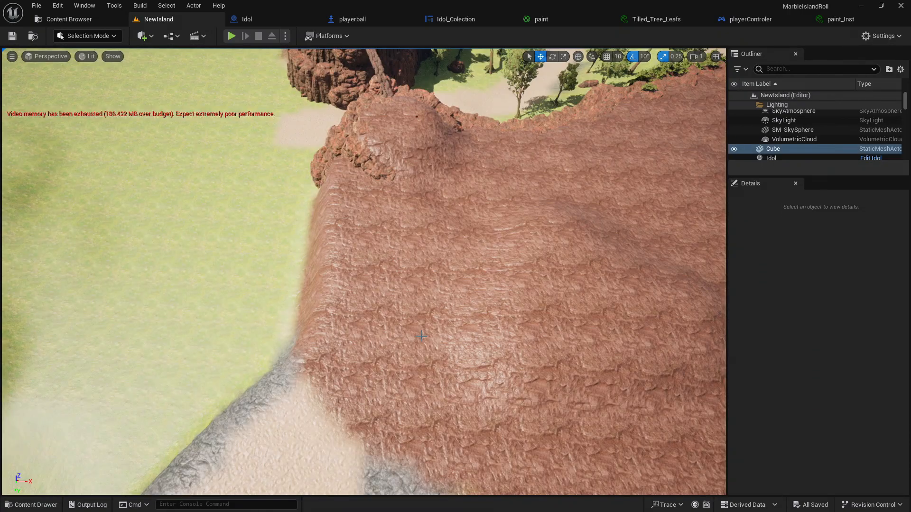
Deselect the Cube and inspect the golden idol sphere on the grass up close
{"action": "right_click_drag", "start_coordinate": [364, 267], "coordinate": [418, 337]}
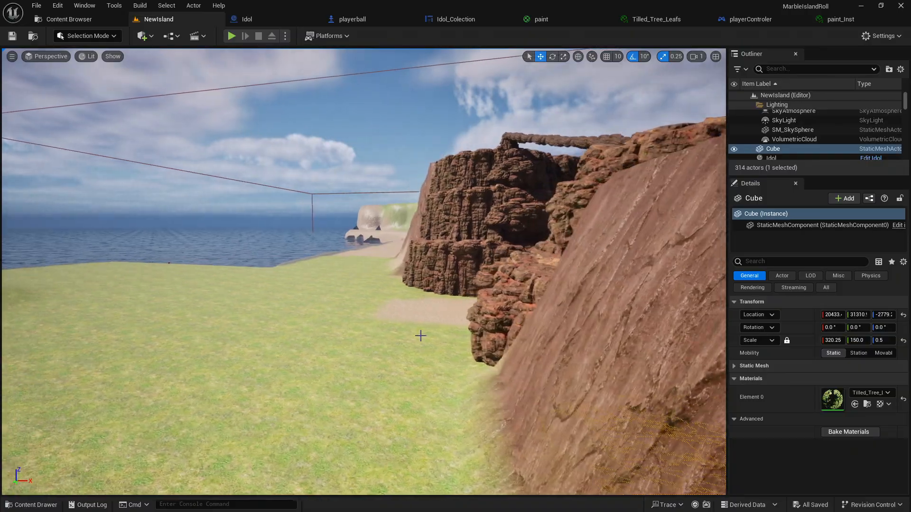
{"action": "left_click", "coordinate": [324, 205]}
{"action": "key", "text": "w"}
{"action": "right_click_drag", "start_coordinate": [324, 204], "coordinate": [681, 211]}
{"action": "key", "text": "d"}
{"action": "key", "text": "w"}
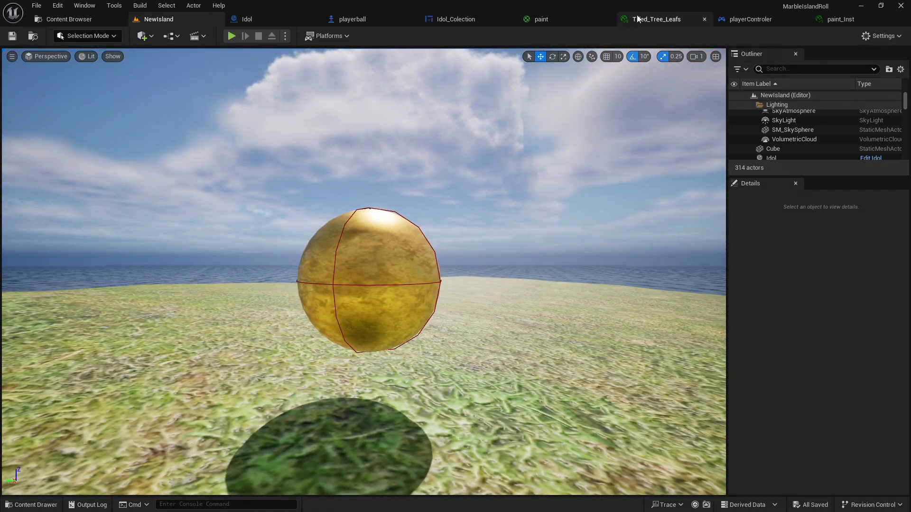
Close the Idol_Colection widget and examine the sphere overlap logic in the Idol blueprint's event graph
{"action": "left_click", "coordinate": [461, 19]}
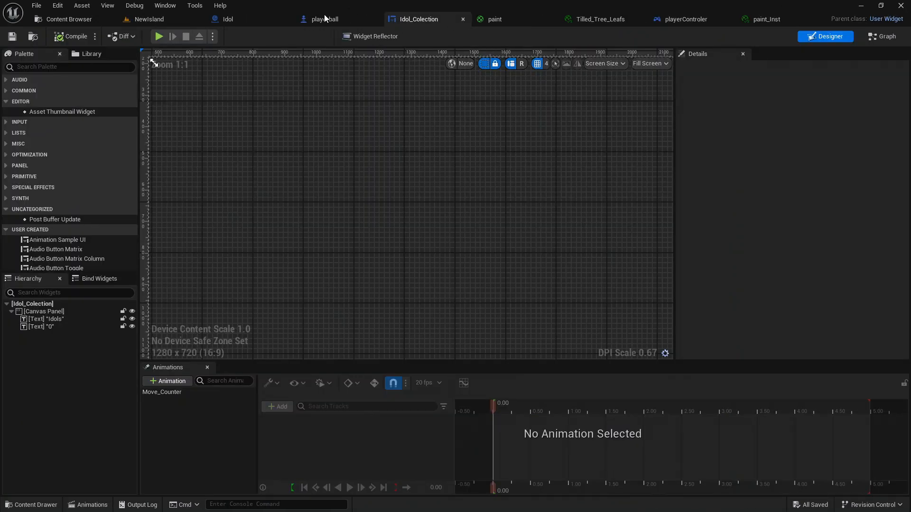
{"action": "middle_click", "coordinate": [424, 16]}
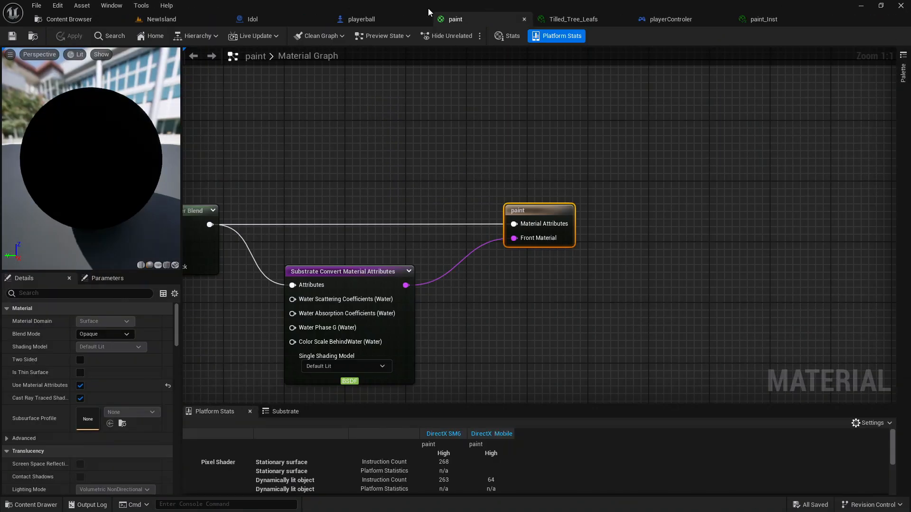
{"action": "left_click", "coordinate": [269, 19]}
{"action": "scroll", "coordinate": [409, 132], "scroll_direction": "down", "scroll_amount": 7}
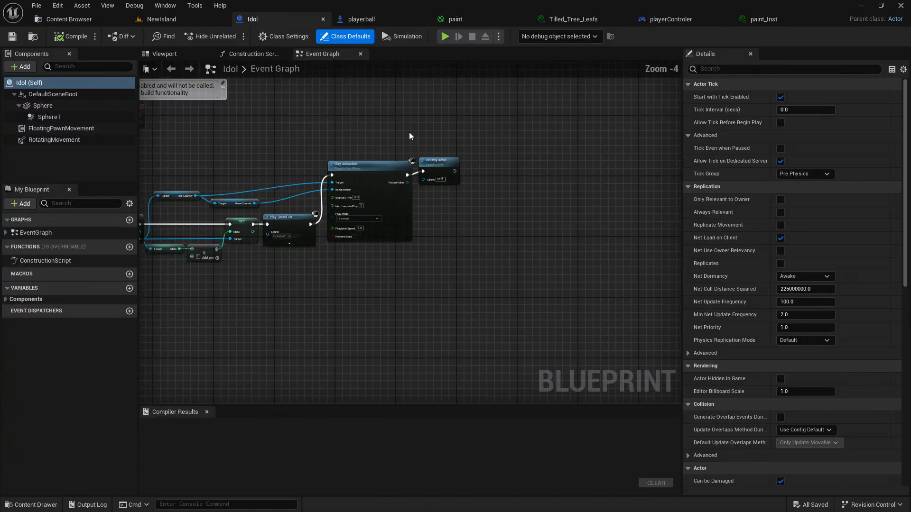
{"action": "right_click_drag", "start_coordinate": [337, 268], "coordinate": [417, 356]}
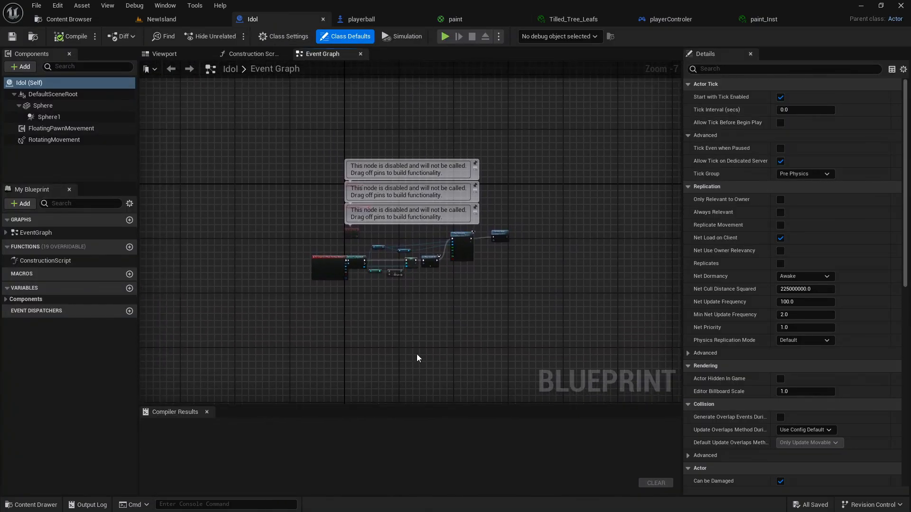
{"action": "scroll", "coordinate": [416, 358], "scroll_direction": "up", "scroll_amount": 2}
{"action": "scroll", "coordinate": [411, 297], "scroll_direction": "up", "scroll_amount": 3}
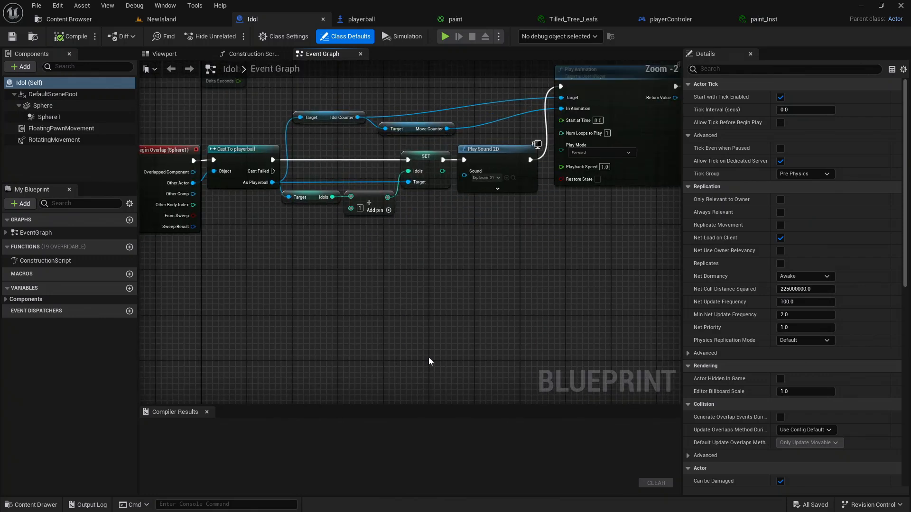
{"action": "scroll", "coordinate": [450, 330], "scroll_direction": "down", "scroll_amount": 1}
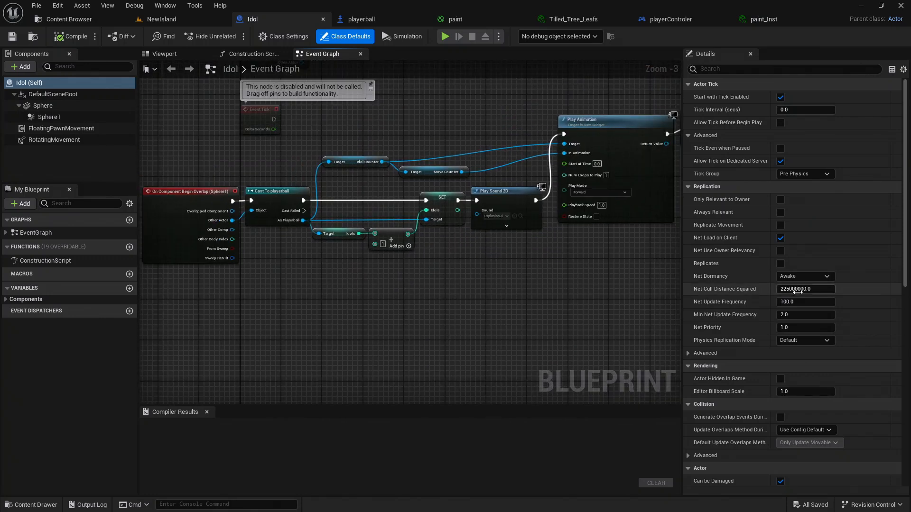
Look through the Idol blueprint's class default settings down to its events
{"action": "scroll", "coordinate": [875, 249], "scroll_direction": "down", "scroll_amount": 3}
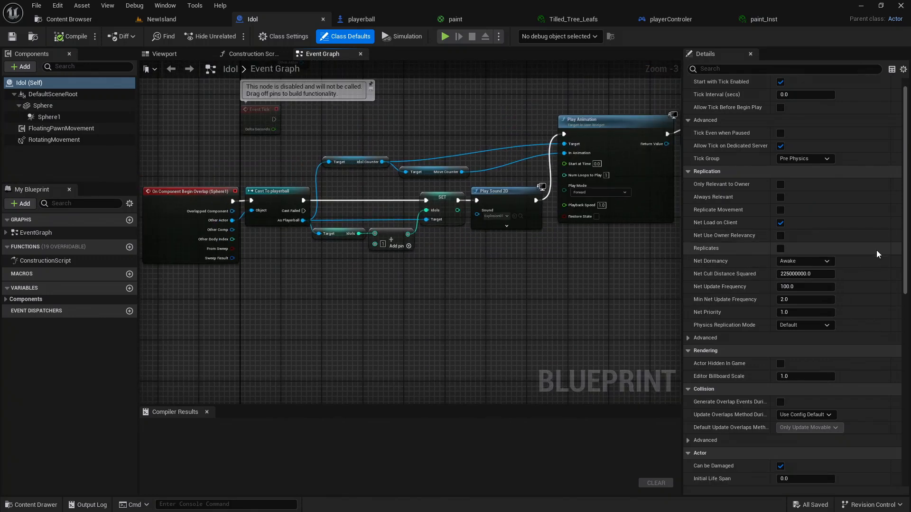
{"action": "scroll", "coordinate": [876, 249], "scroll_direction": "down", "scroll_amount": 10}
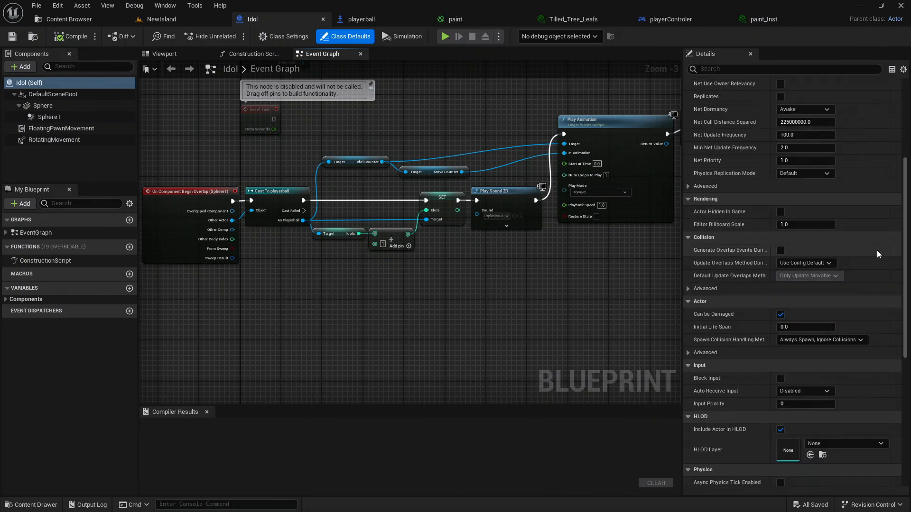
{"action": "scroll", "coordinate": [877, 249], "scroll_direction": "down", "scroll_amount": 9}
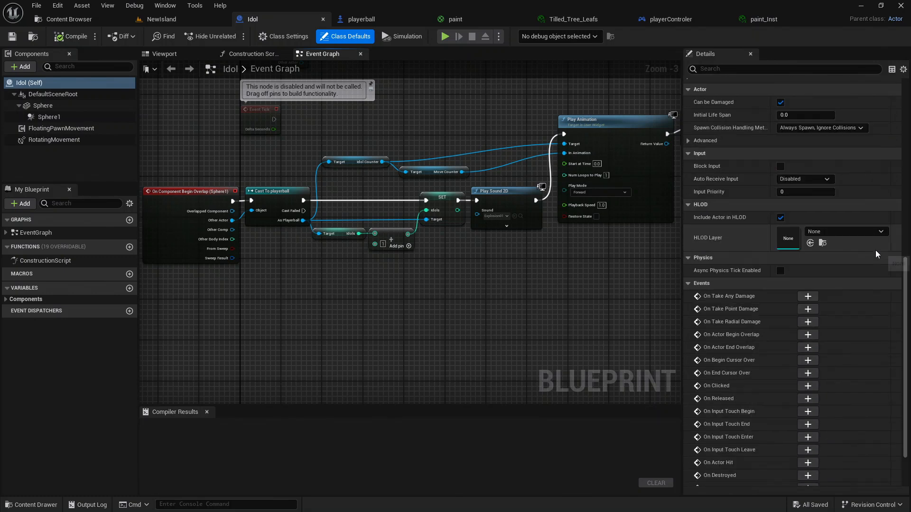
Return to the NewIsland level, survey the grassy coast and rocks, and locate the leaf-textured Cube beneath the terrain
{"action": "left_click", "coordinate": [162, 19]}
{"action": "right_click_drag", "start_coordinate": [363, 271], "coordinate": [265, 294]}
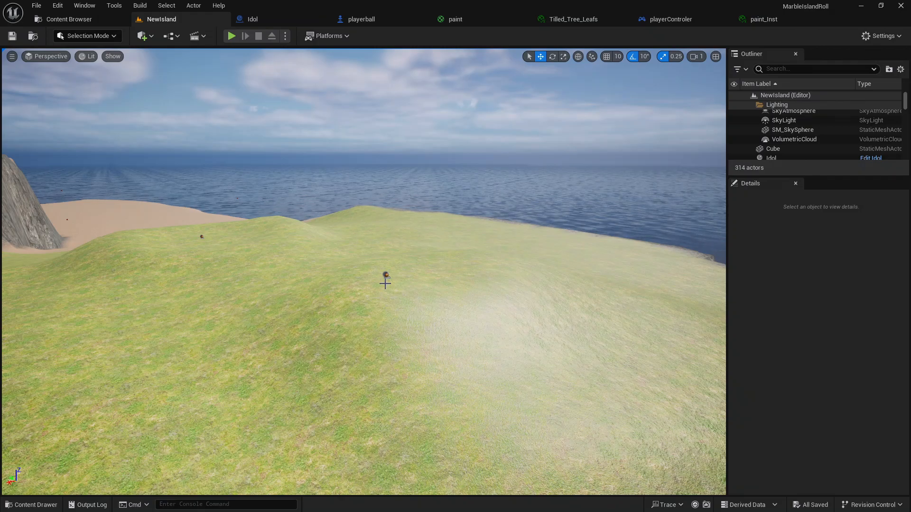
{"action": "mouse_move", "coordinate": [364, 272]}
{"action": "right_mouse_down"}
{"action": "mouse_move", "coordinate": [244, 274]}
{"action": "mouse_move", "coordinate": [403, 271]}
{"action": "mouse_move", "coordinate": [351, 268]}
{"action": "right_mouse_up"}
{"action": "key", "text": "s"}
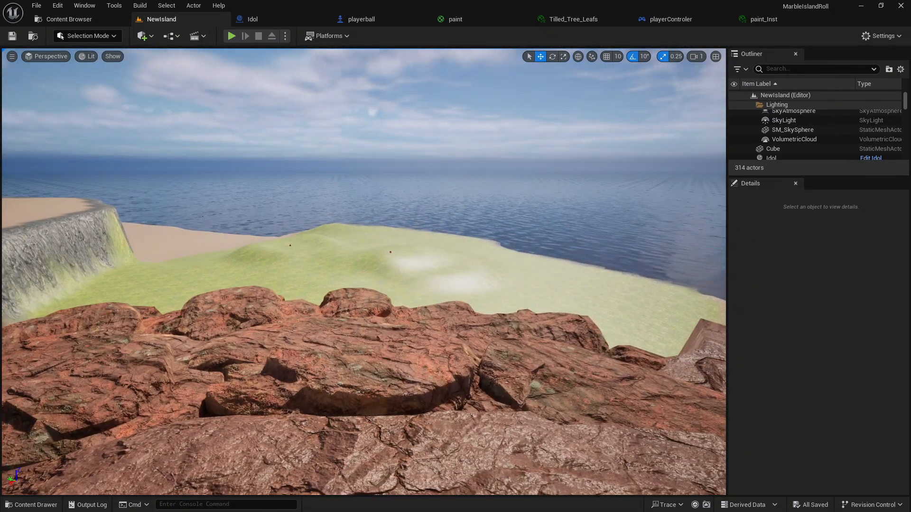
{"action": "right_click_drag", "start_coordinate": [355, 314], "coordinate": [358, 314]}
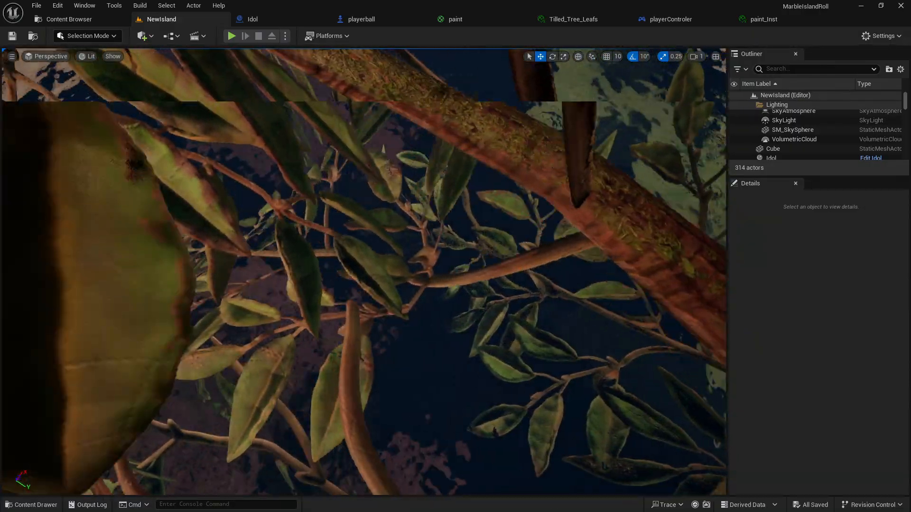
{"action": "key", "text": "w"}
{"action": "right_click_drag", "start_coordinate": [363, 272], "coordinate": [366, 332]}
{"action": "key", "text": "w"}
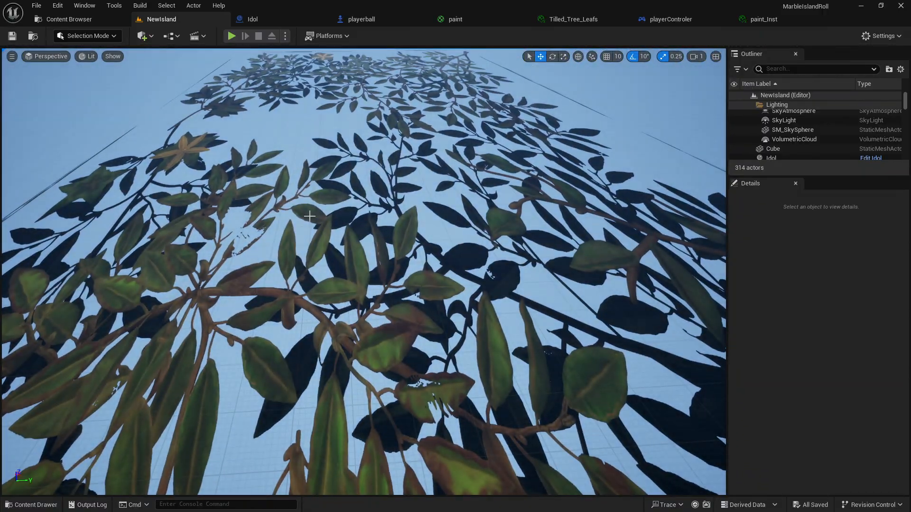
Raise the leaf-textured Cube vertically to a Z location of about -1496, just beneath the water surface
{"action": "left_click", "coordinate": [311, 216]}
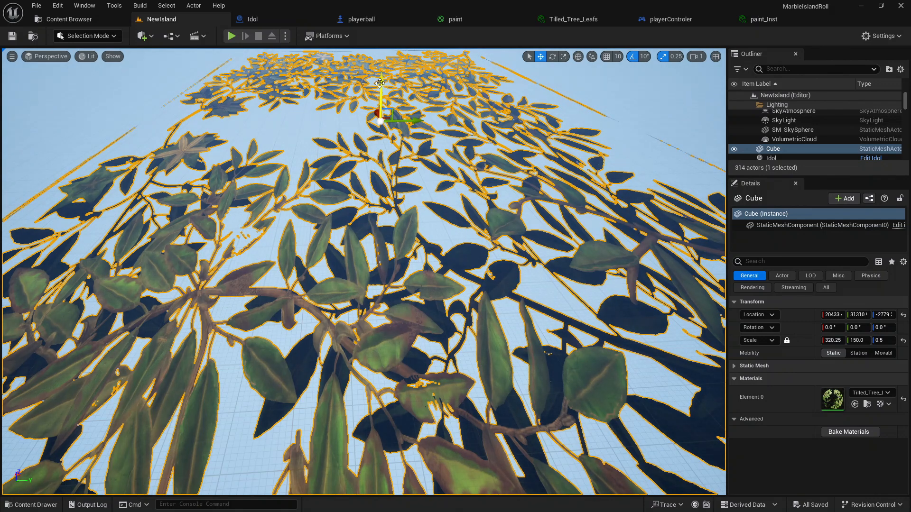
{"action": "left_click_drag", "start_coordinate": [380, 84], "coordinate": [380, 81]}
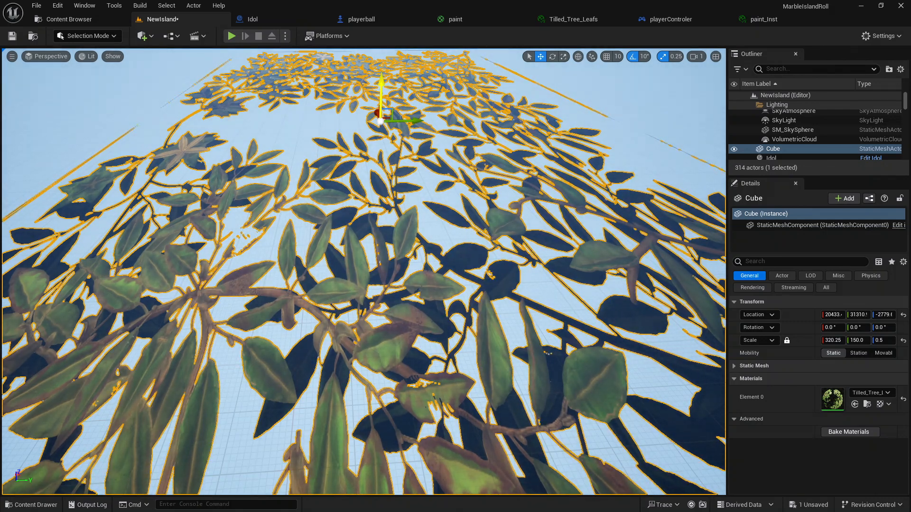
{"action": "right_click_drag", "start_coordinate": [405, 306], "coordinate": [411, 282]}
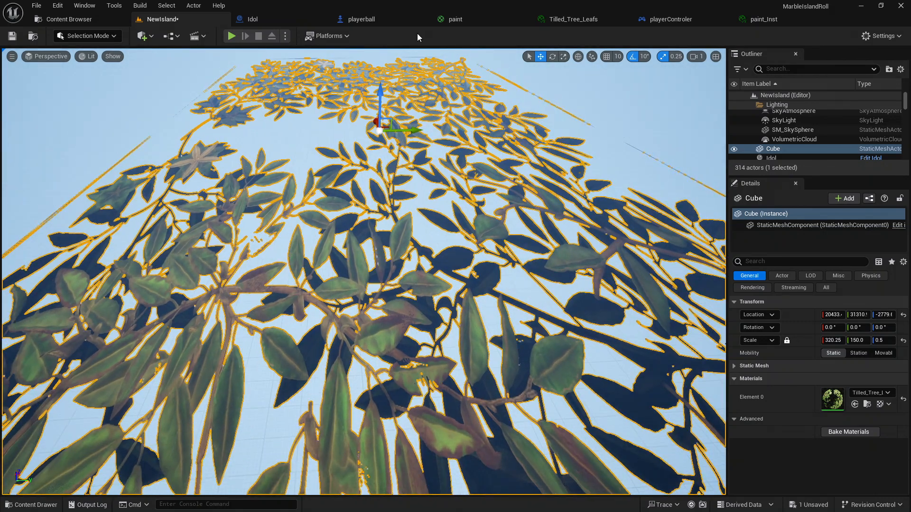
{"action": "left_click_drag", "start_coordinate": [380, 90], "coordinate": [380, 50]}
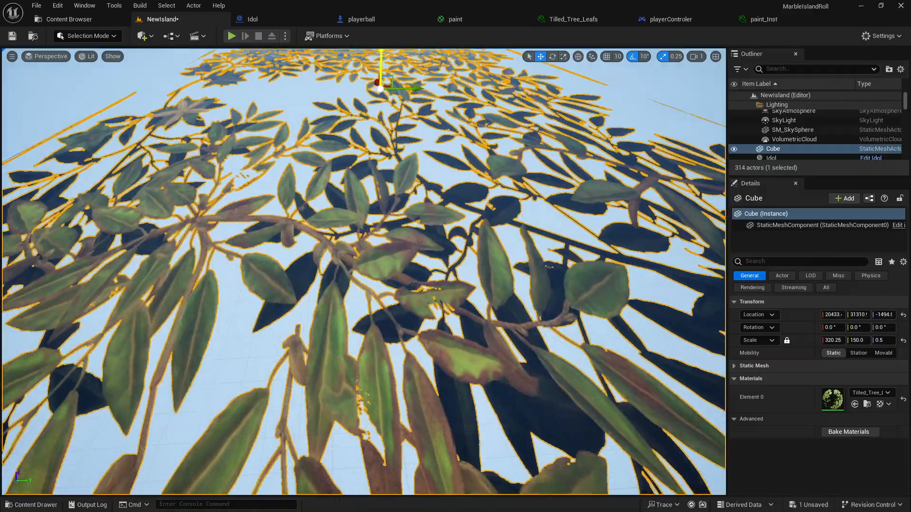
{"action": "scroll", "coordinate": [389, 255], "scroll_direction": "down", "scroll_amount": 2}
{"action": "right_click_drag", "start_coordinate": [383, 272], "coordinate": [395, 197]}
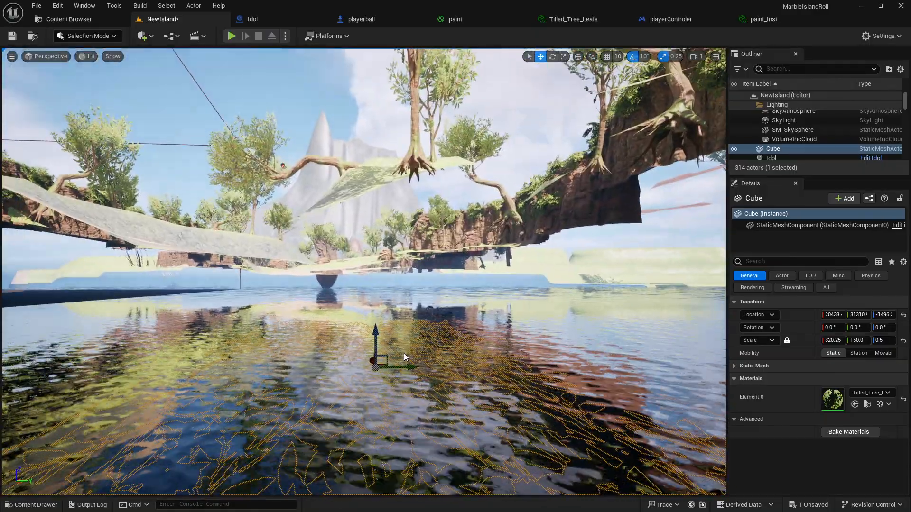
Raise the leaf-textured Cube above the island's terrain to a Z location of about 3050
{"action": "left_click_drag", "start_coordinate": [375, 334], "coordinate": [372, 287]}
{"action": "key", "text": "w"}
{"action": "right_click_drag", "start_coordinate": [371, 287], "coordinate": [309, 337]}
{"action": "left_click_drag", "start_coordinate": [448, 84], "coordinate": [427, 229]}
{"action": "mouse_move", "coordinate": [426, 229]}
{"action": "right_mouse_down"}
{"action": "mouse_move", "coordinate": [504, 243]}
{"action": "mouse_move", "coordinate": [403, 241]}
{"action": "mouse_move", "coordinate": [460, 243]}
{"action": "mouse_move", "coordinate": [429, 243]}
{"action": "right_mouse_up"}
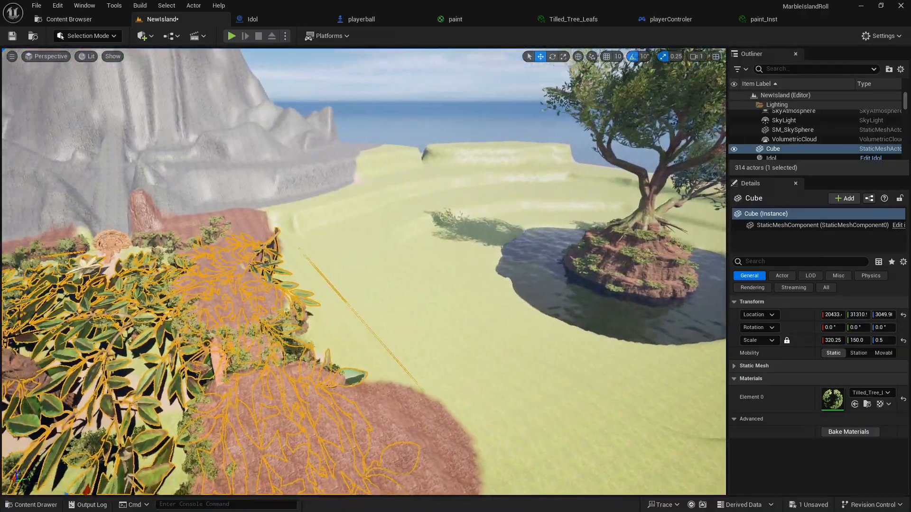
Move the Cube along the Y axis toward the pond and large tree, to a Y location of about 46840
{"action": "right_click_drag", "start_coordinate": [364, 271], "coordinate": [375, 290]}
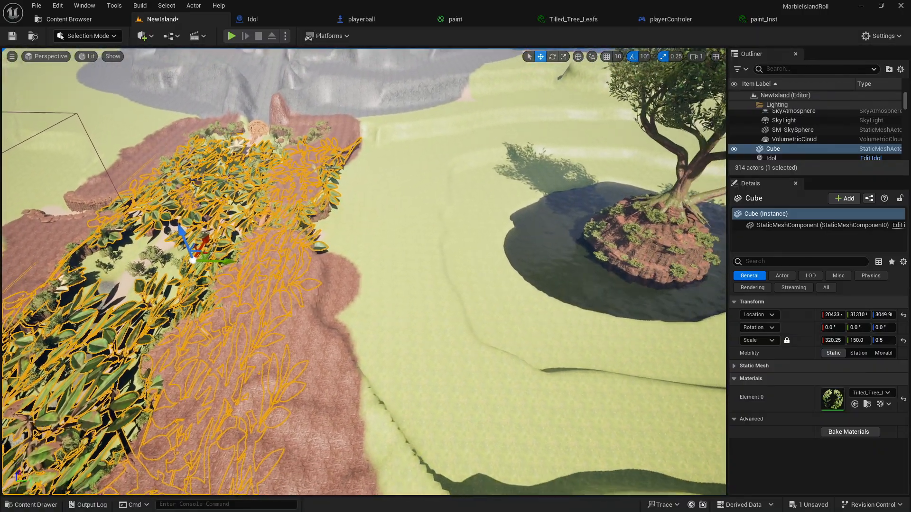
{"action": "right_click_drag", "start_coordinate": [200, 364], "coordinate": [200, 364]}
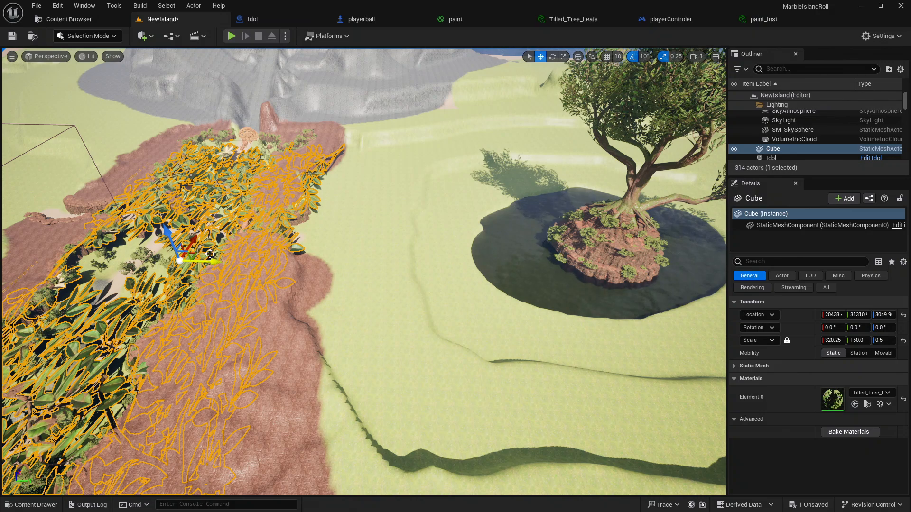
{"action": "left_click_drag", "start_coordinate": [208, 264], "coordinate": [481, 268]}
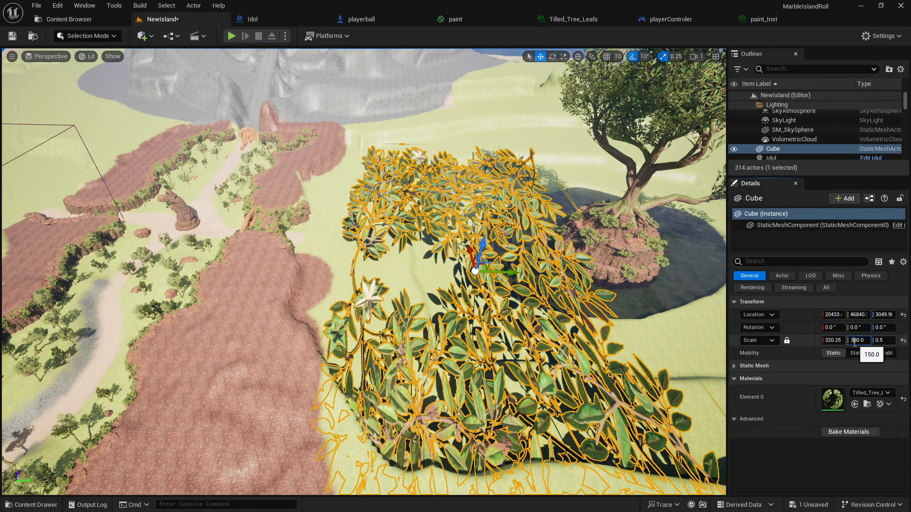
Try scaling the Cube proportionally with a Y scale of 350, and undo the scaling
{"action": "key", "text": "Return"}
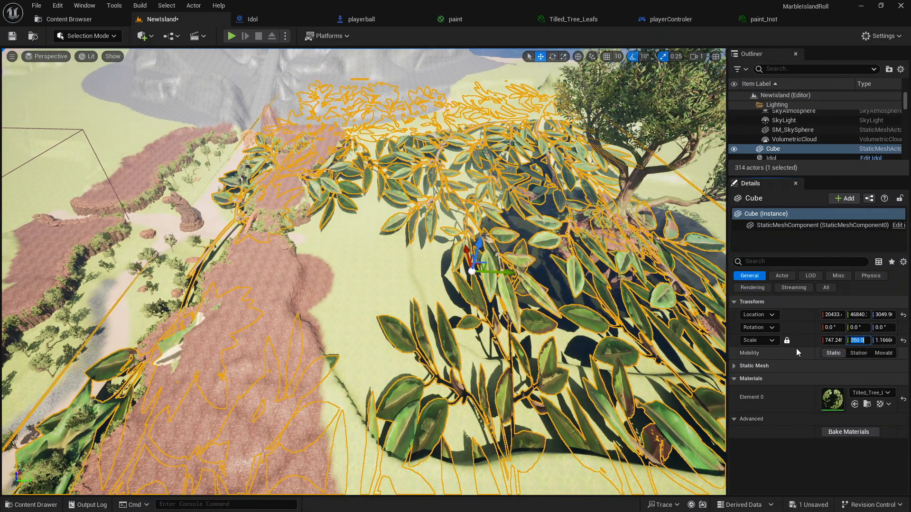
{"action": "left_click", "coordinate": [365, 265]}
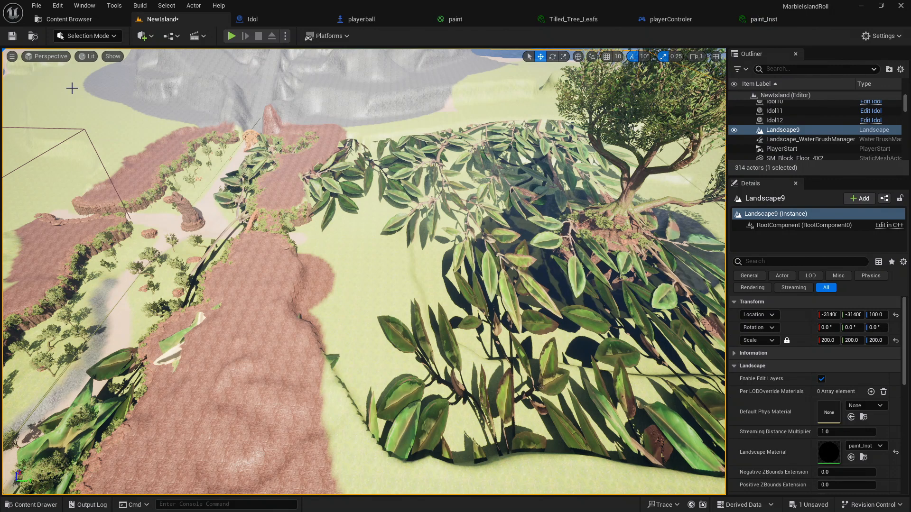
{"action": "key", "text": "ctrl+z"}
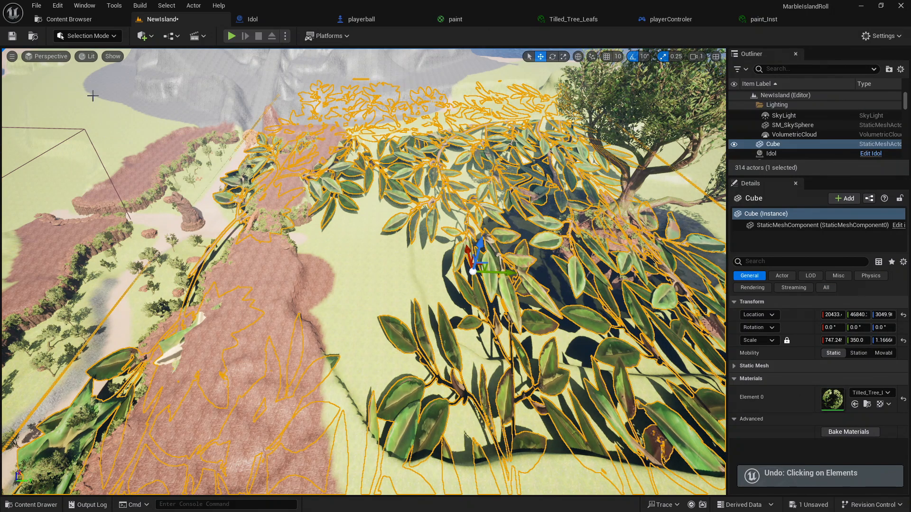
{"action": "key", "text": "ctrl+z"}
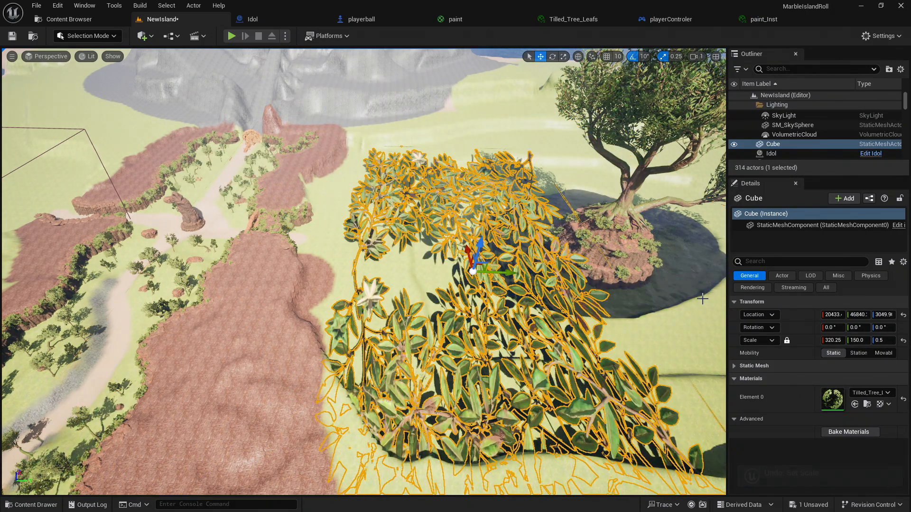
Unlock the Cube's scale proportions and set only its Y scale to 350
{"action": "left_click", "coordinate": [787, 341]}
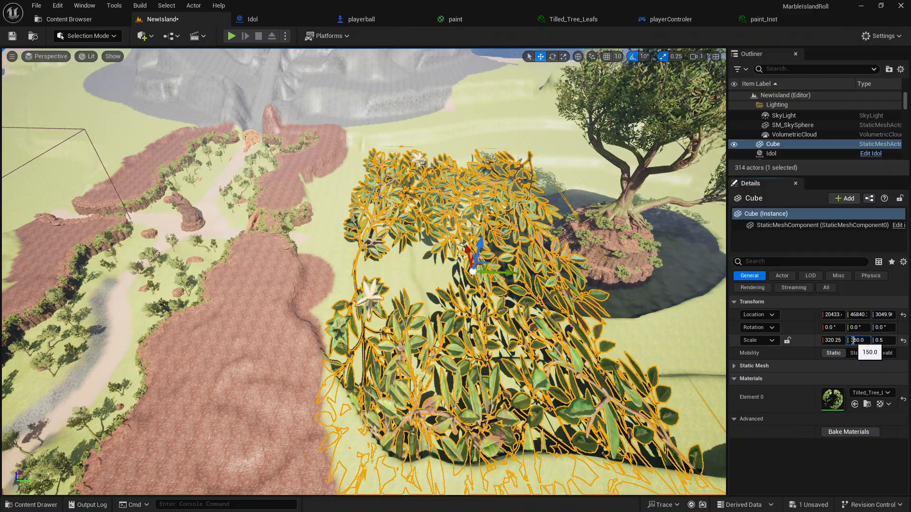
{"action": "key", "text": "Return"}
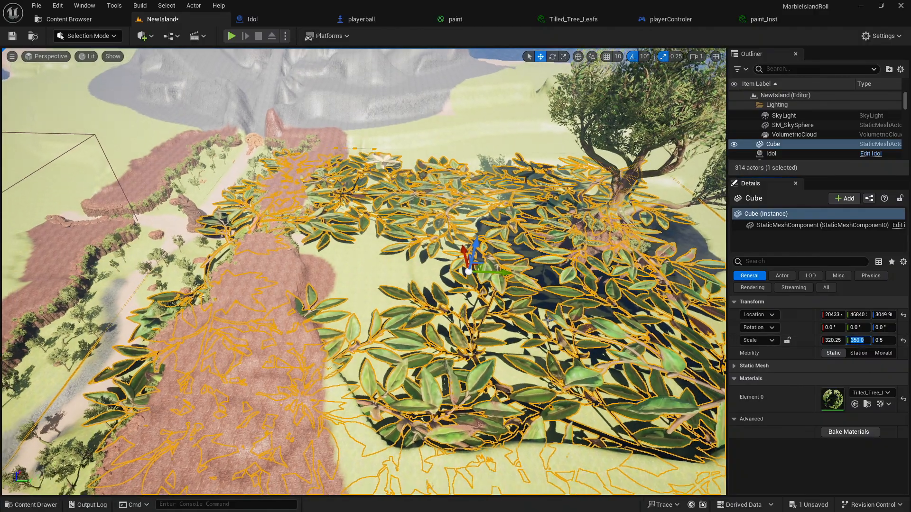
{"action": "right_click_drag", "start_coordinate": [548, 320], "coordinate": [545, 379]}
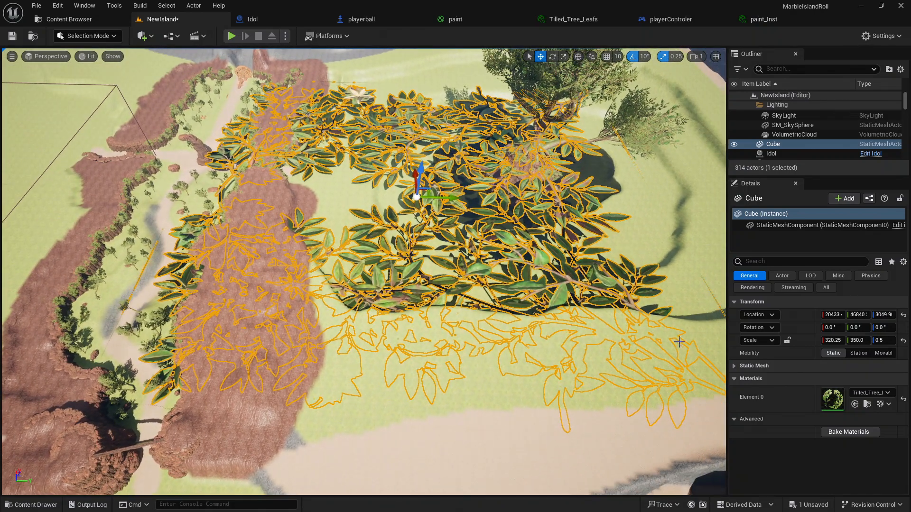
Set the Cube's Y scale to 500 and shift it slightly along Y to about 47269
{"action": "left_click", "coordinate": [849, 340]}
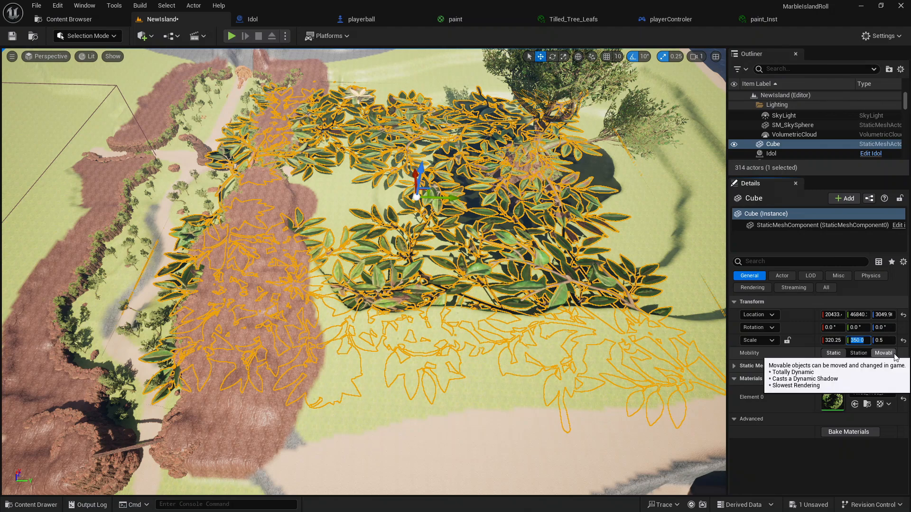
{"action": "type", "text": "500"}
{"action": "key", "text": "Return"}
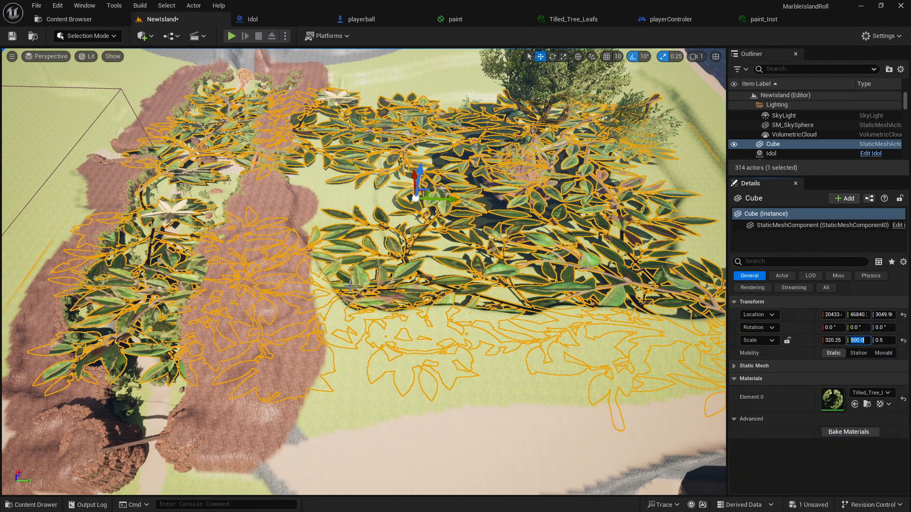
{"action": "scroll", "coordinate": [217, 254], "scroll_direction": "down", "scroll_amount": 1}
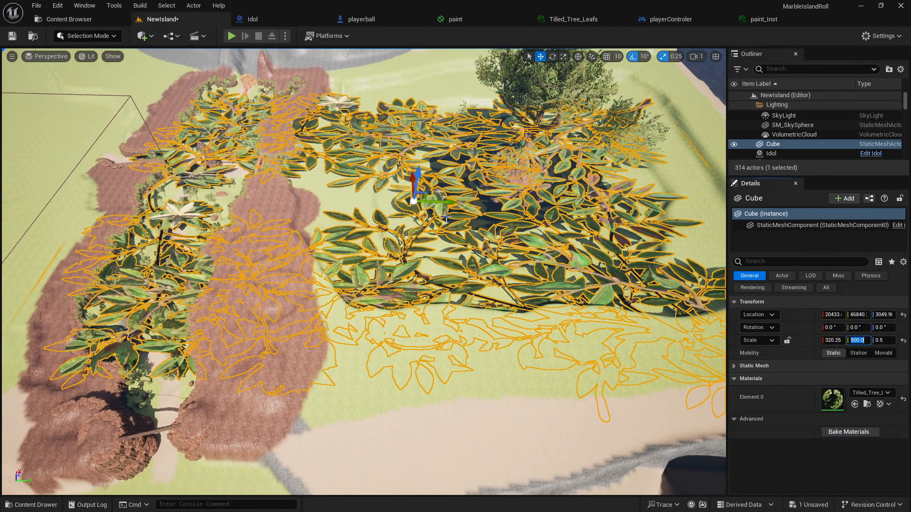
{"action": "left_click_drag", "start_coordinate": [448, 205], "coordinate": [454, 206]}
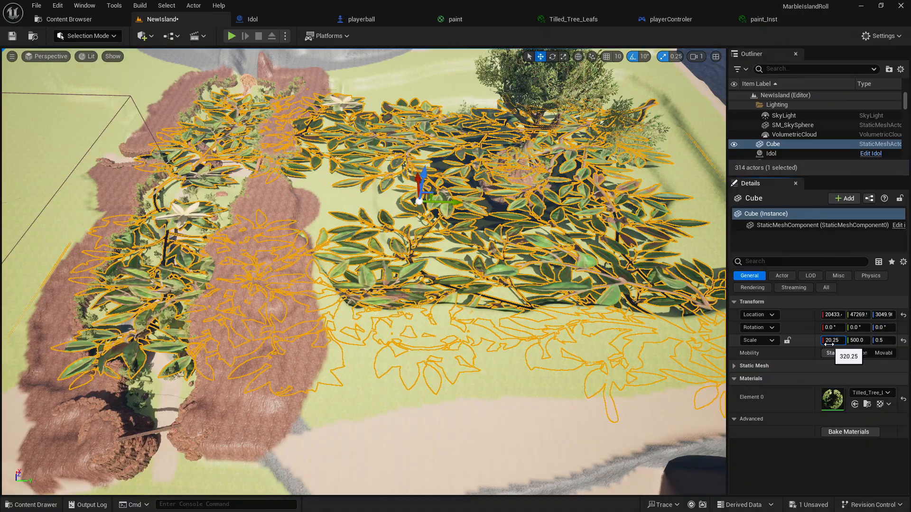
Set the Cube's X scale to 420.25 and refine it to 400
{"action": "type", "text": "4"}
{"action": "key", "text": "Return"}
{"action": "right_click_drag", "start_coordinate": [364, 271], "coordinate": [284, 259]}
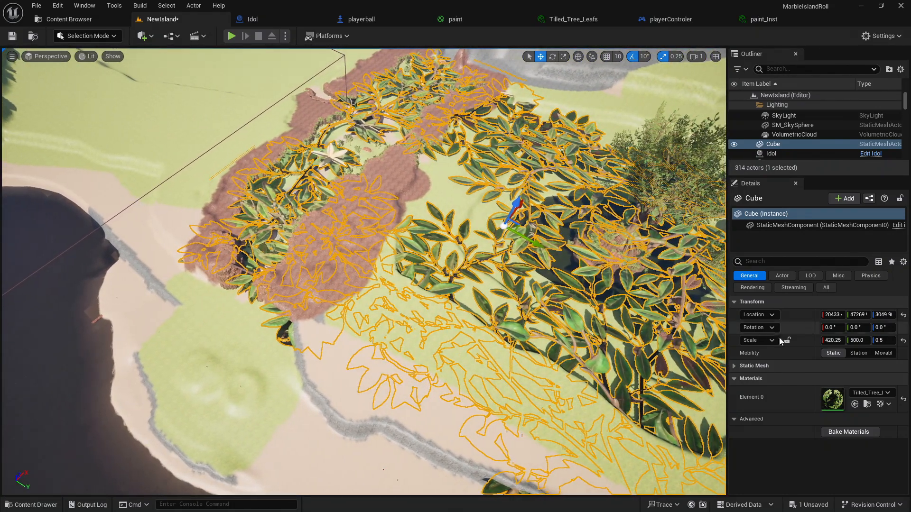
{"action": "left_click", "coordinate": [833, 340]}
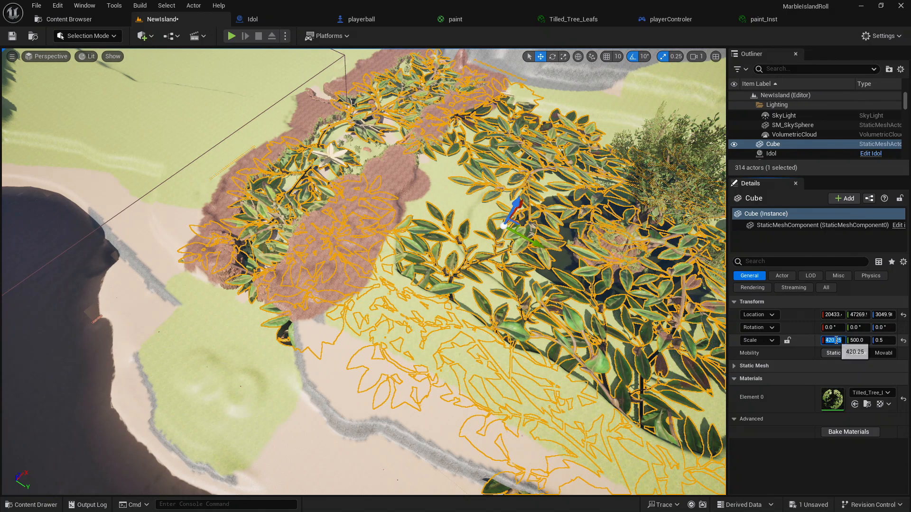
{"action": "type", "text": "400"}
{"action": "key", "text": "Return"}
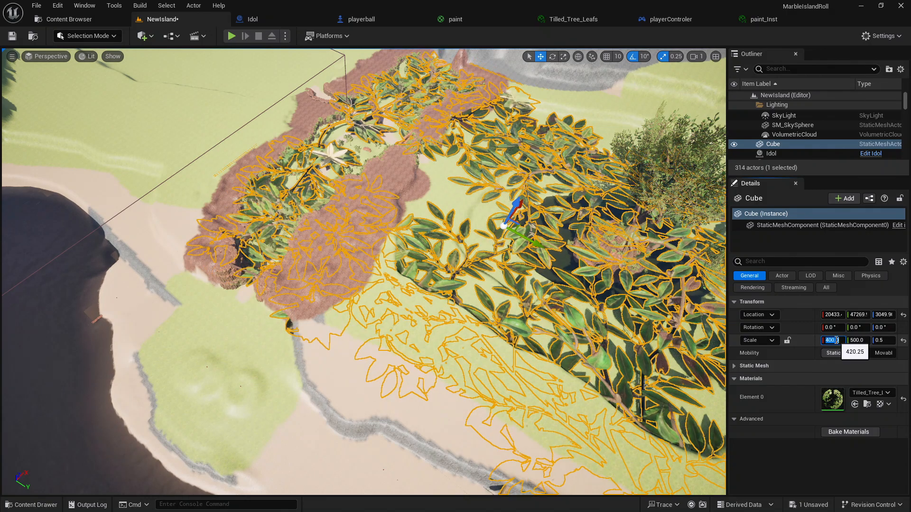
{"action": "right_click_drag", "start_coordinate": [444, 326], "coordinate": [466, 315]}
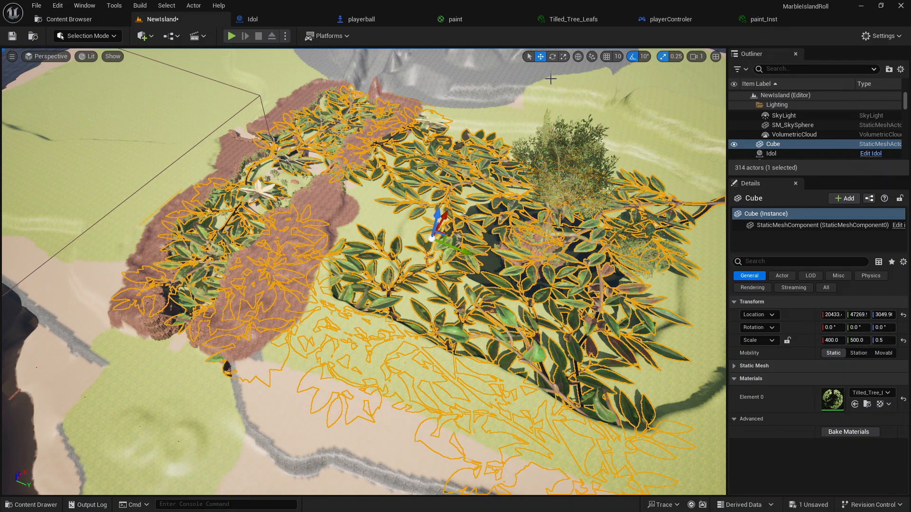
Move the Cube along the X axis to an X location of about 21752
{"action": "left_click", "coordinate": [564, 57]}
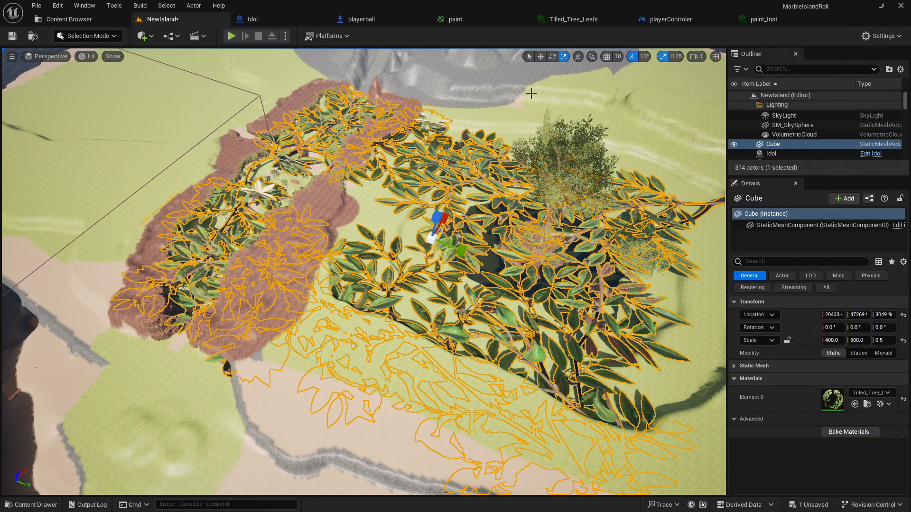
{"action": "left_click", "coordinate": [541, 58]}
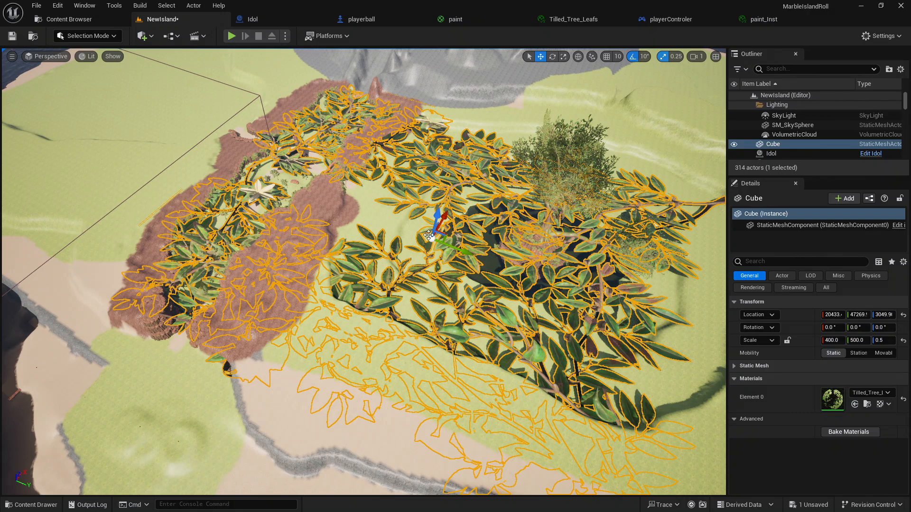
{"action": "left_click_drag", "start_coordinate": [445, 217], "coordinate": [452, 209]}
Reduce the Cube's X scale in stages to 390 and 360 so the leaves fit the canyon's length
{"action": "right_click_drag", "start_coordinate": [404, 256], "coordinate": [398, 210]}
{"action": "key", "text": "w"}
{"action": "scroll", "coordinate": [403, 197], "scroll_direction": "up", "scroll_amount": 5}
{"action": "scroll", "coordinate": [406, 212], "scroll_direction": "up", "scroll_amount": 6}
{"action": "key", "text": "s"}
{"action": "key", "text": "w"}
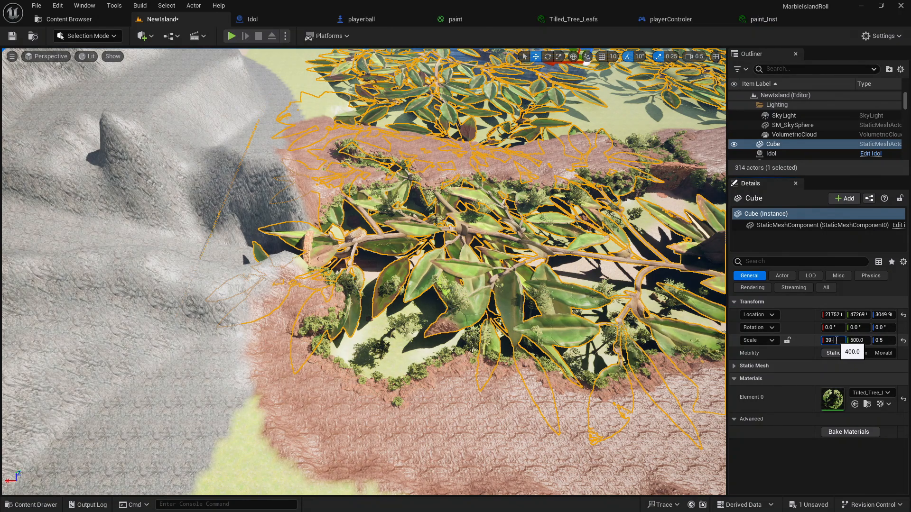
{"action": "type", "text": "0"}
{"action": "key", "text": "Return"}
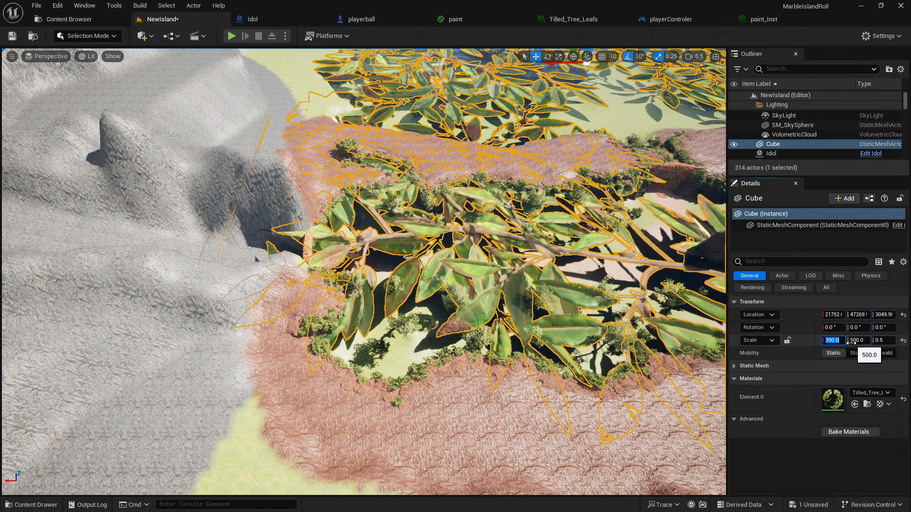
{"action": "right_click_drag", "start_coordinate": [501, 294], "coordinate": [500, 294]}
{"action": "key", "text": "d"}
{"action": "key", "text": "a"}
{"action": "left_click", "coordinate": [832, 340]}
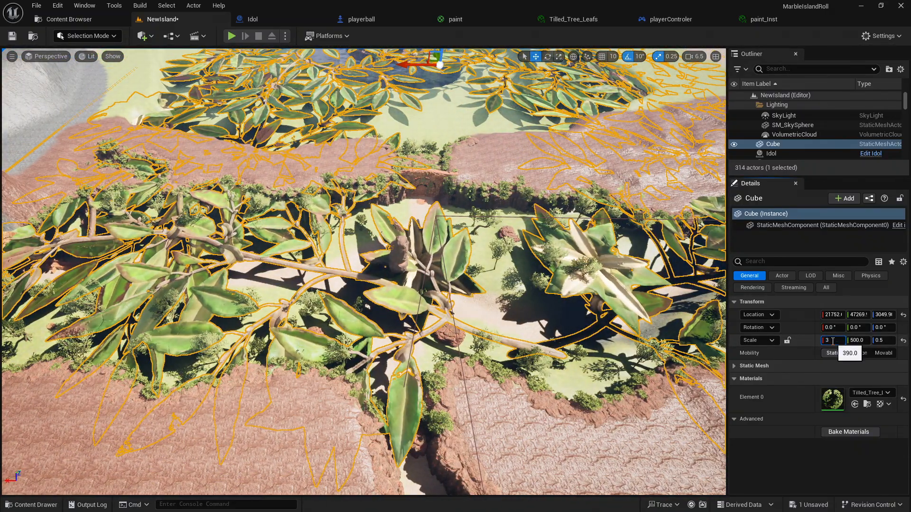
{"action": "key", "text": "Return"}
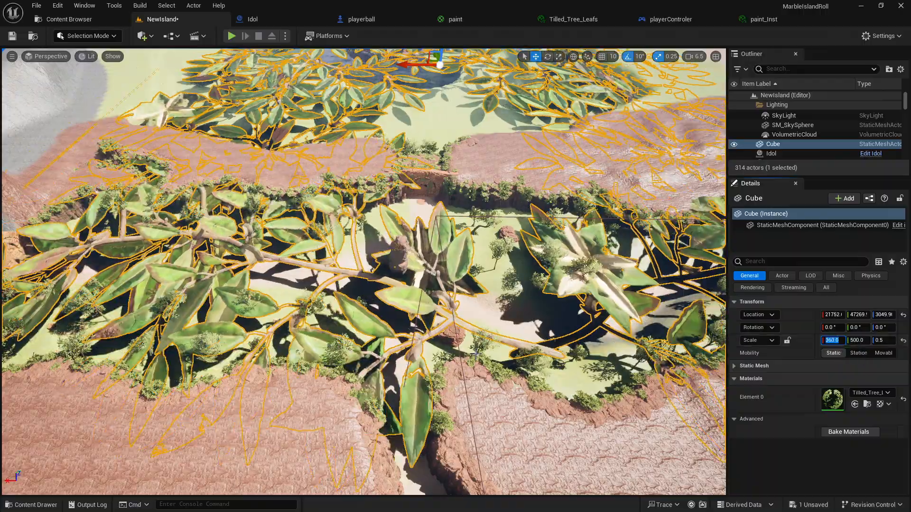
Shift the Cube back along the X axis to about 19735, toward the canyon's far end
{"action": "key", "text": "a"}
{"action": "right_click_drag", "start_coordinate": [501, 294], "coordinate": [498, 256]}
{"action": "key", "text": "d"}
{"action": "key", "text": "a"}
{"action": "key", "text": "d"}
{"action": "right_click_drag", "start_coordinate": [392, 259], "coordinate": [393, 259]}
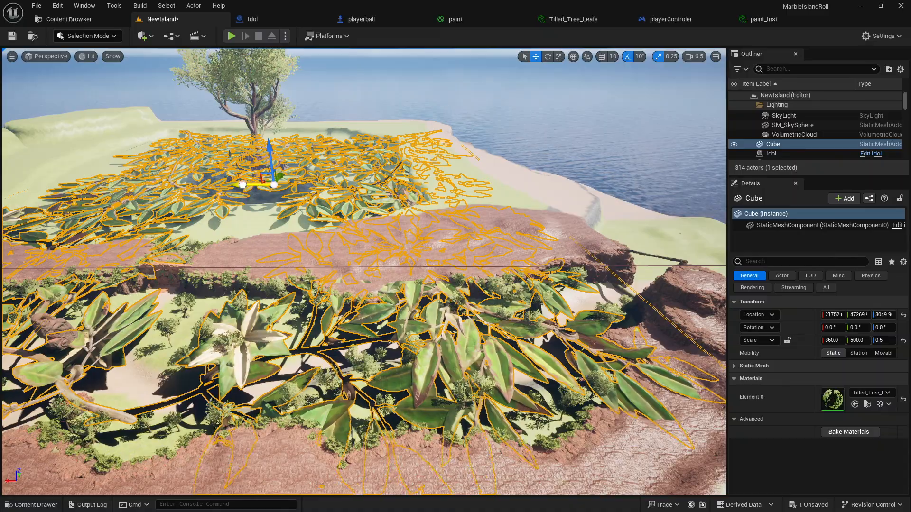
{"action": "left_click_drag", "start_coordinate": [242, 184], "coordinate": [273, 190]}
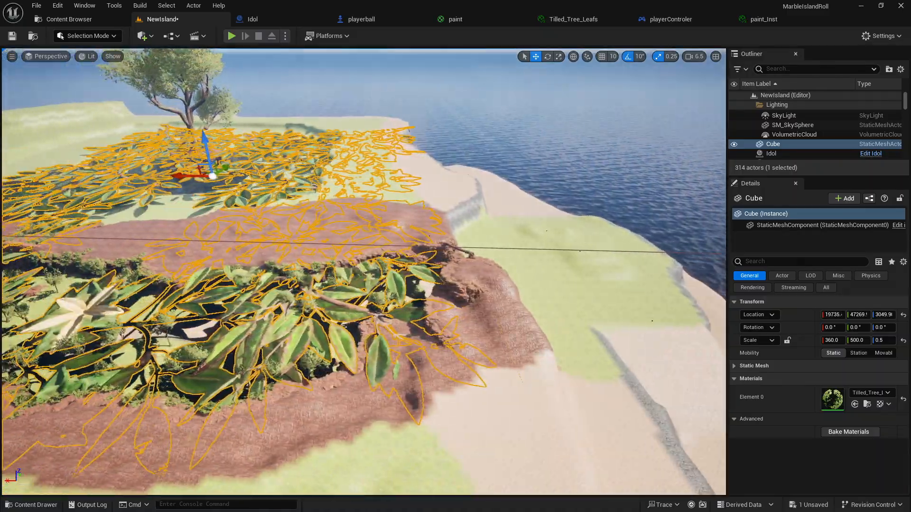
Widen the leaf-textured Cube by raising its Y scale in stages to 550 and 600
{"action": "key", "text": "a"}
{"action": "right_click_drag", "start_coordinate": [363, 272], "coordinate": [370, 325]}
{"action": "key", "text": "w"}
{"action": "key", "text": "s"}
{"action": "key", "text": "w"}
{"action": "key", "text": "w"}
{"action": "key", "text": "s"}
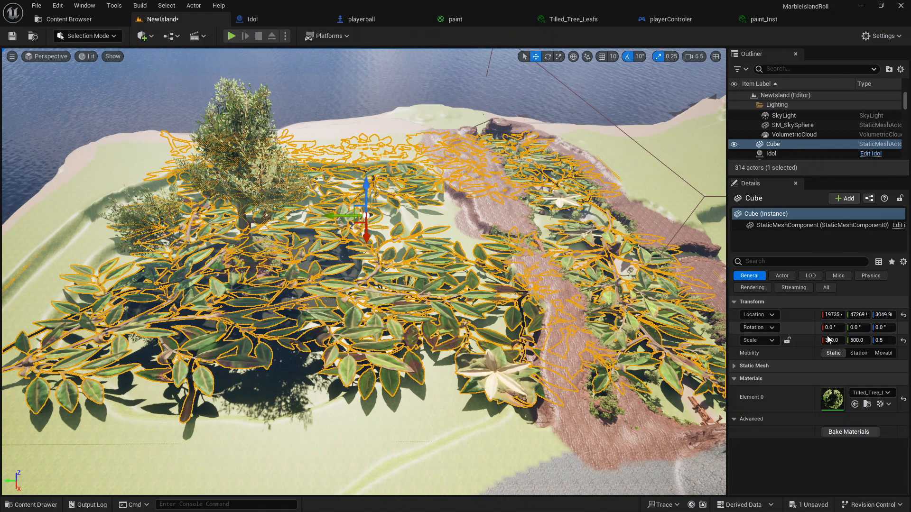
{"action": "left_click", "coordinate": [855, 340]}
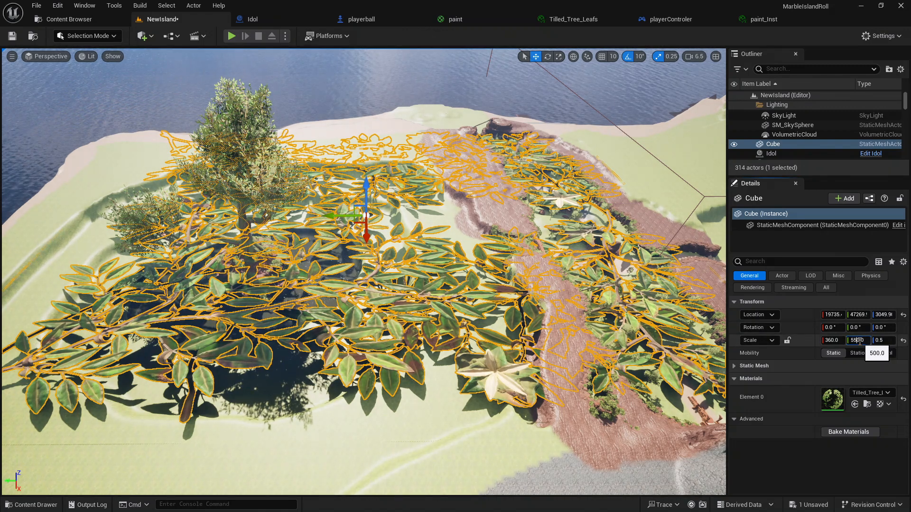
{"action": "key", "text": "Return"}
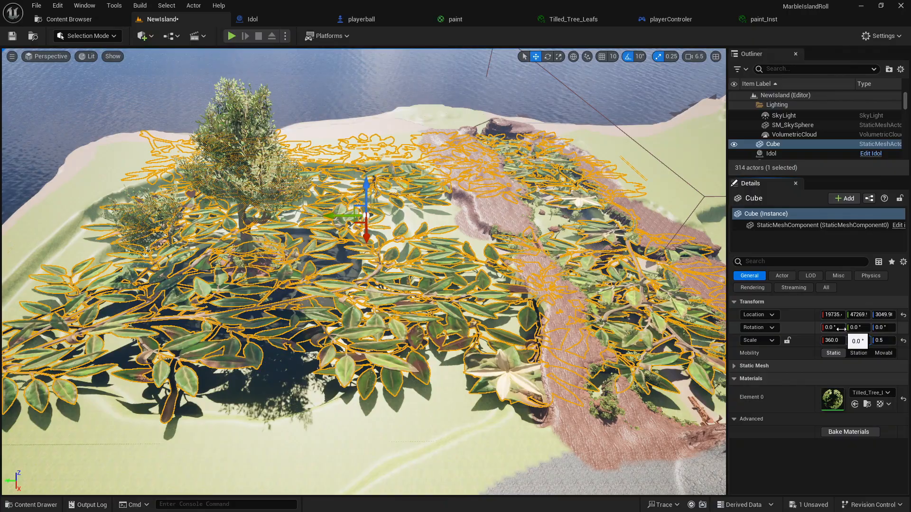
{"action": "type", "text": "600"}
{"action": "key", "text": "Return"}
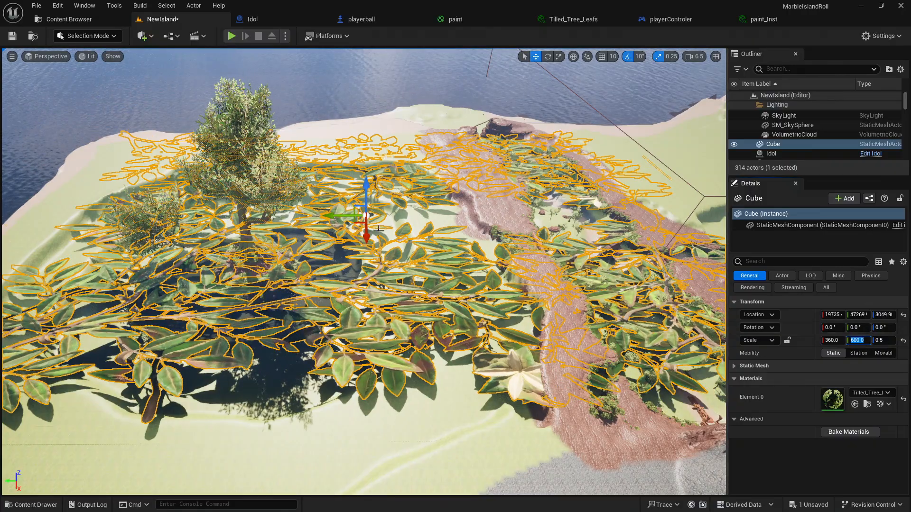
Move the Cube along the Y axis to about 51907, away from the canyon's outer edge
{"action": "right_click_drag", "start_coordinate": [357, 223], "coordinate": [391, 225]}
{"action": "key", "text": "d"}
{"action": "key", "text": "a"}
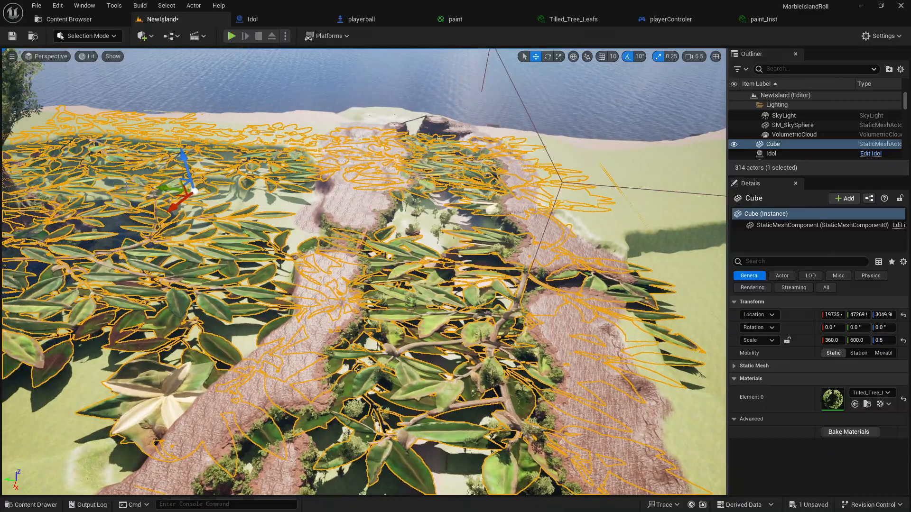
{"action": "left_click_drag", "start_coordinate": [166, 185], "coordinate": [107, 175]}
Reduce the Cube's Y scale to 550 and check the leaf coverage over the island
{"action": "key", "text": "s"}
{"action": "mouse_move", "coordinate": [710, 340]}
{"action": "right_mouse_down"}
{"action": "mouse_move", "coordinate": [683, 340]}
{"action": "mouse_move", "coordinate": [711, 340]}
{"action": "right_mouse_up"}
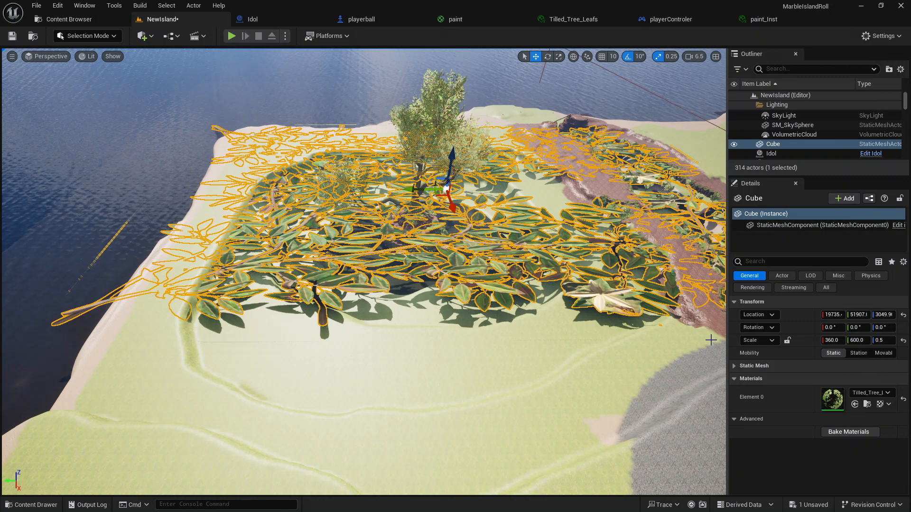
{"action": "left_click", "coordinate": [857, 340]}
{"action": "type", "text": "50"}
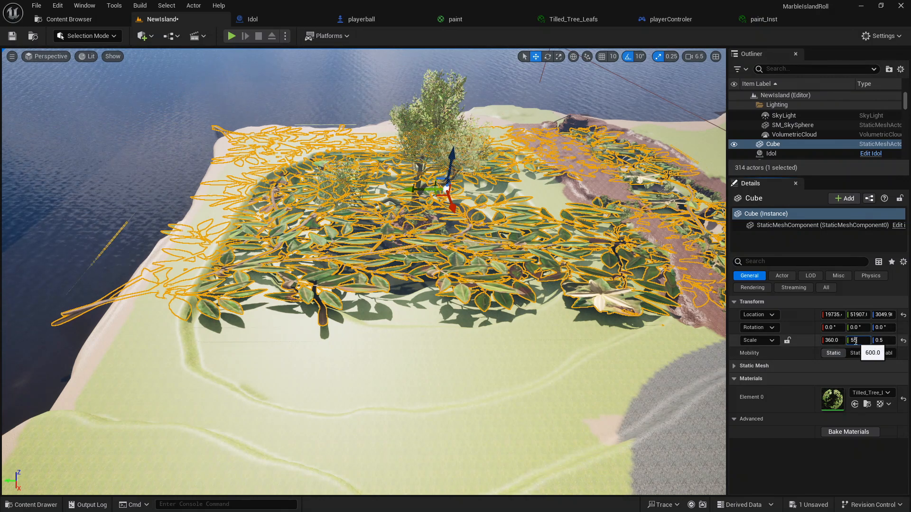
{"action": "key", "text": "Return"}
{"action": "key", "text": "d"}
{"action": "right_click_drag", "start_coordinate": [423, 215], "coordinate": [424, 215]}
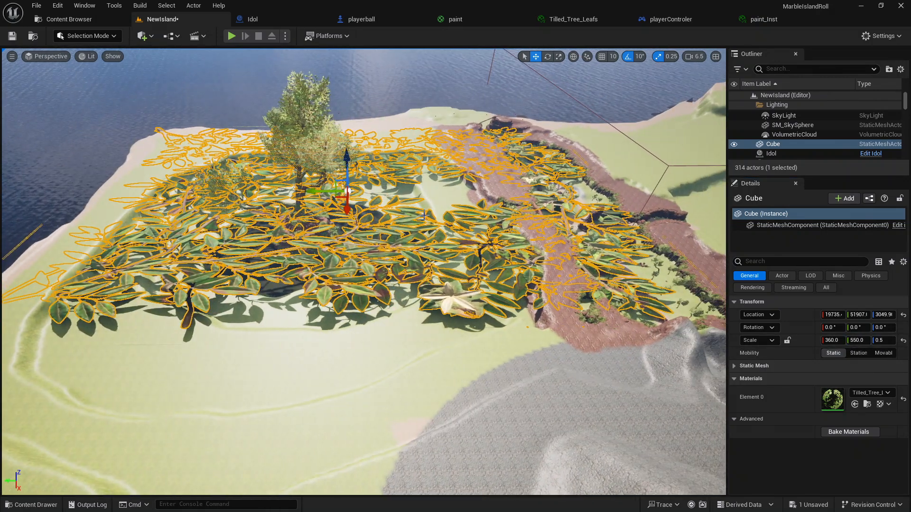
Move the Cube along the Y axis to about 48104 and set its Y scale to 580
{"action": "left_click_drag", "start_coordinate": [316, 194], "coordinate": [354, 199]}
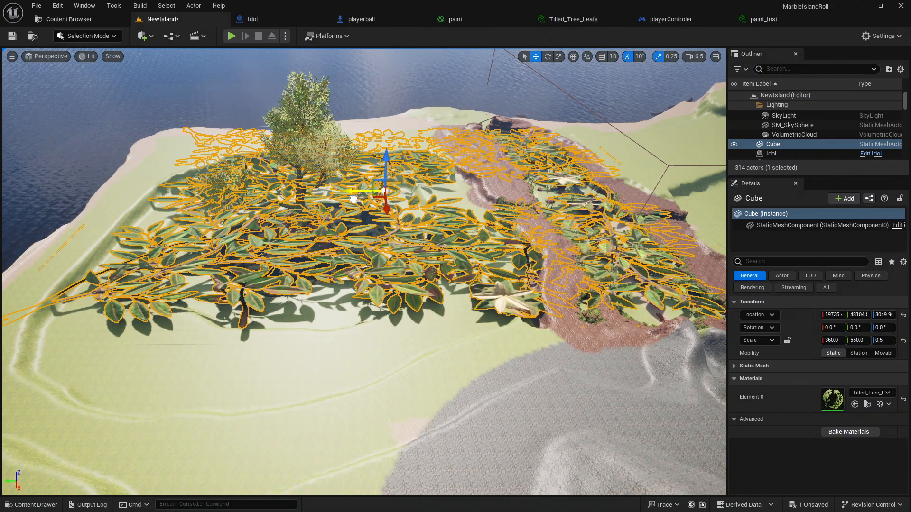
{"action": "left_click", "coordinate": [856, 341]}
{"action": "left_click", "coordinate": [853, 341]}
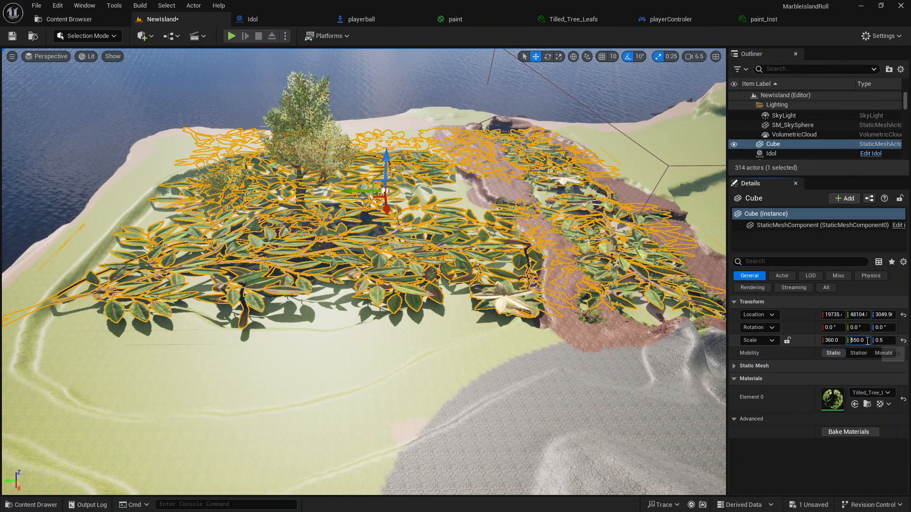
{"action": "key", "text": "BackSpace"}
{"action": "type", "text": "8"}
{"action": "key", "text": "Return"}
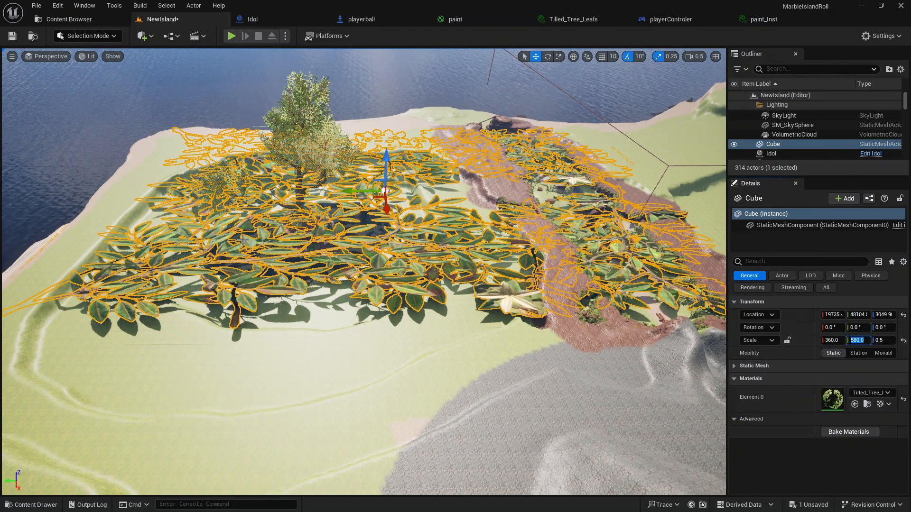
Shift the Cube along Y past about 49170, widening its Y scale to 600, to about 49891, and clear the selection
{"action": "left_click_drag", "start_coordinate": [351, 191], "coordinate": [341, 191]}
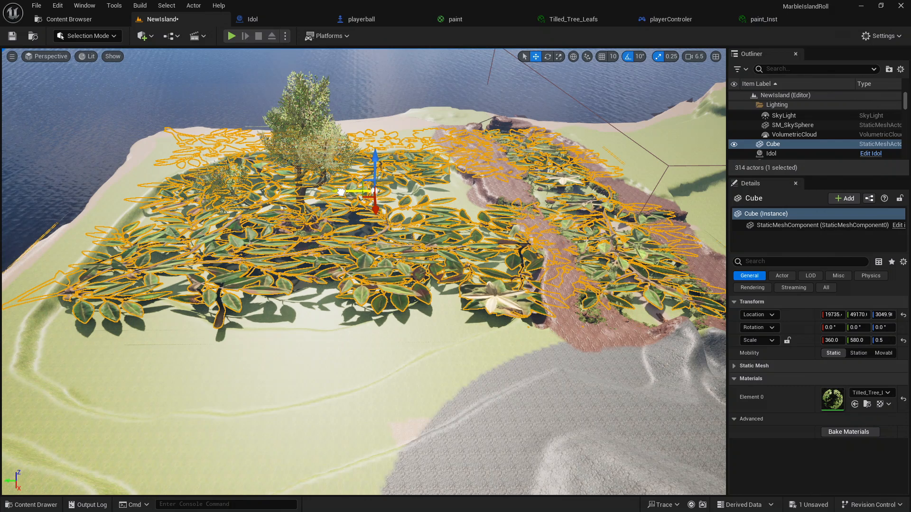
{"action": "left_click_drag", "start_coordinate": [853, 340], "coordinate": [853, 340]}
{"action": "left_click", "coordinate": [852, 340]}
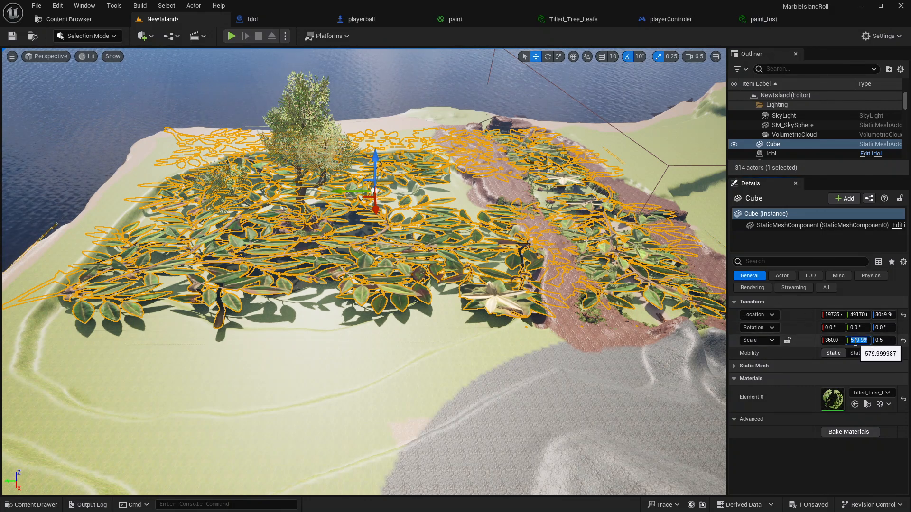
{"action": "type", "text": "600"}
{"action": "key", "text": "Return"}
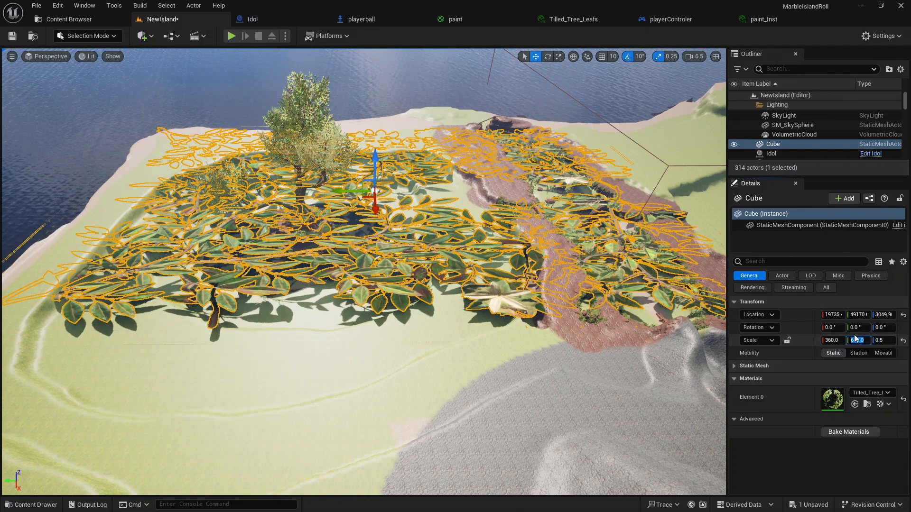
{"action": "left_click_drag", "start_coordinate": [339, 191], "coordinate": [336, 191]}
{"action": "key", "text": "Escape"}
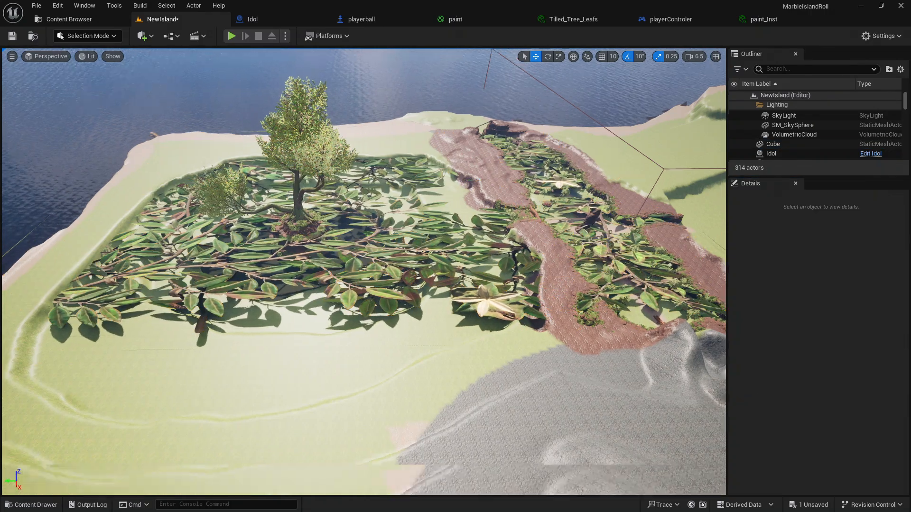
Inspect the leaves along the canyon, then lower the Cube to a Z location of about 2940 and deselect it
{"action": "key", "text": "w"}
{"action": "right_click_drag", "start_coordinate": [312, 286], "coordinate": [237, 228]}
{"action": "key", "text": "w"}
{"action": "key", "text": "w"}
{"action": "scroll", "coordinate": [303, 327], "scroll_direction": "down", "scroll_amount": 6}
{"action": "key", "text": "w"}
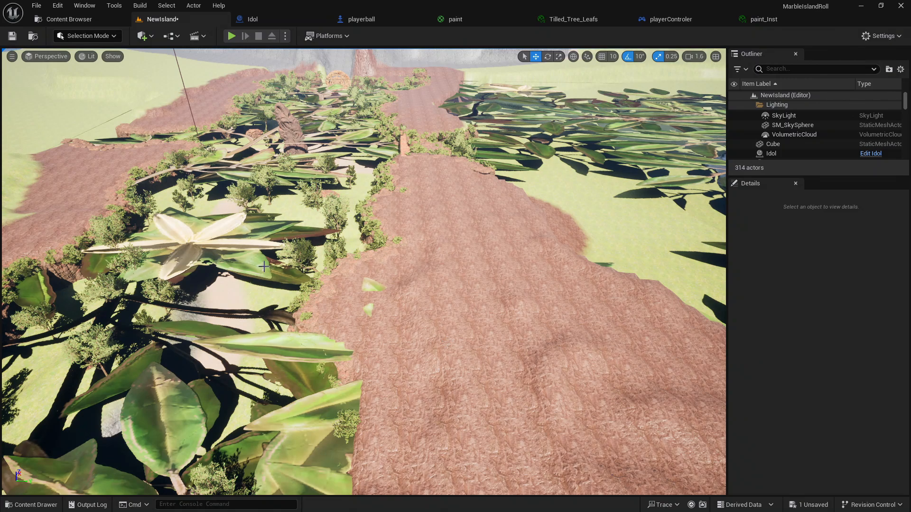
{"action": "left_click", "coordinate": [236, 221]}
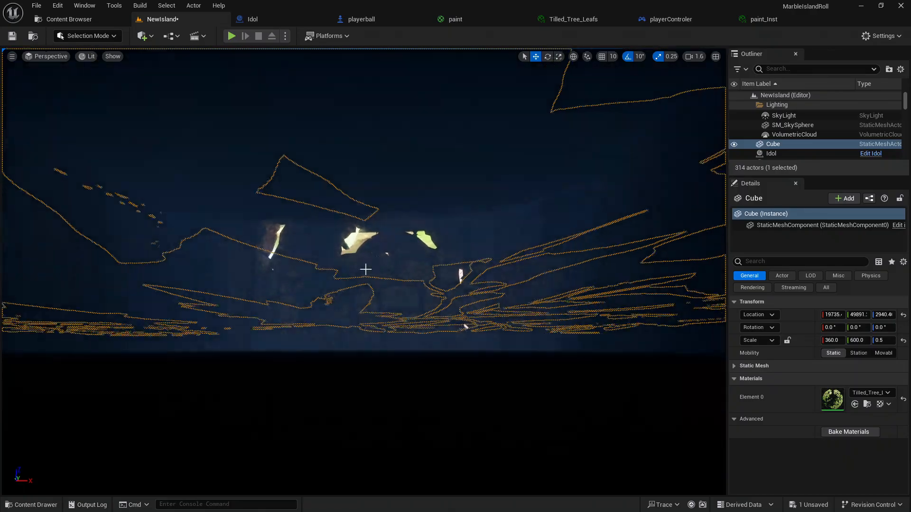
{"action": "key", "text": "Escape"}
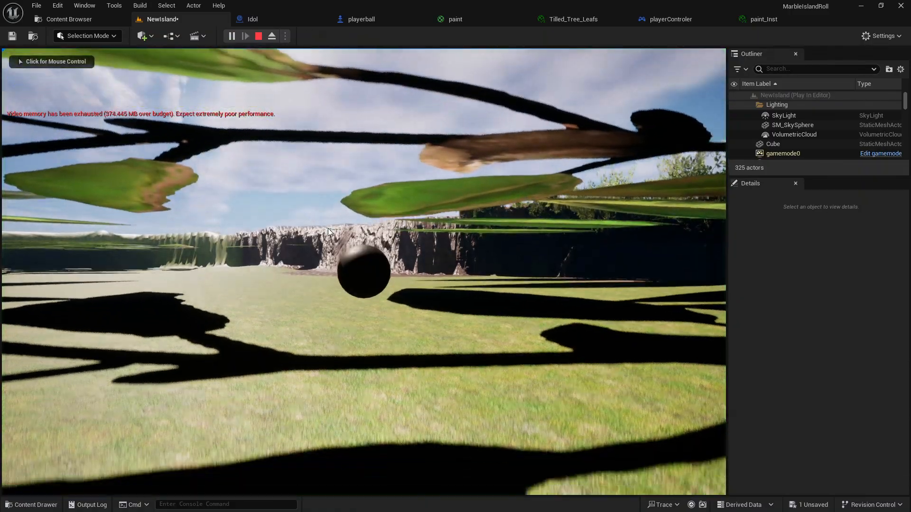
Play-test the level by rolling the ball across the grass beneath the leaves, then end the session
{"action": "left_click", "coordinate": [305, 195]}
{"action": "key", "text": "w"}
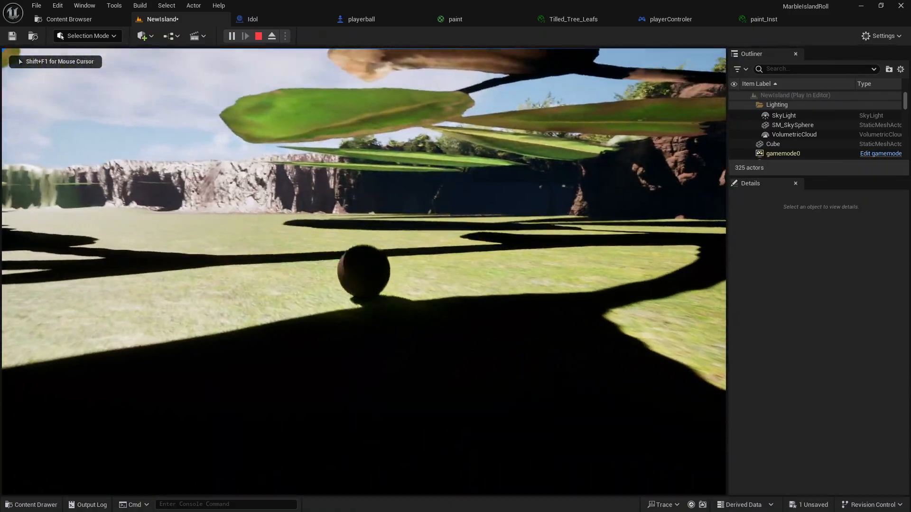
{"action": "key", "text": "w"}
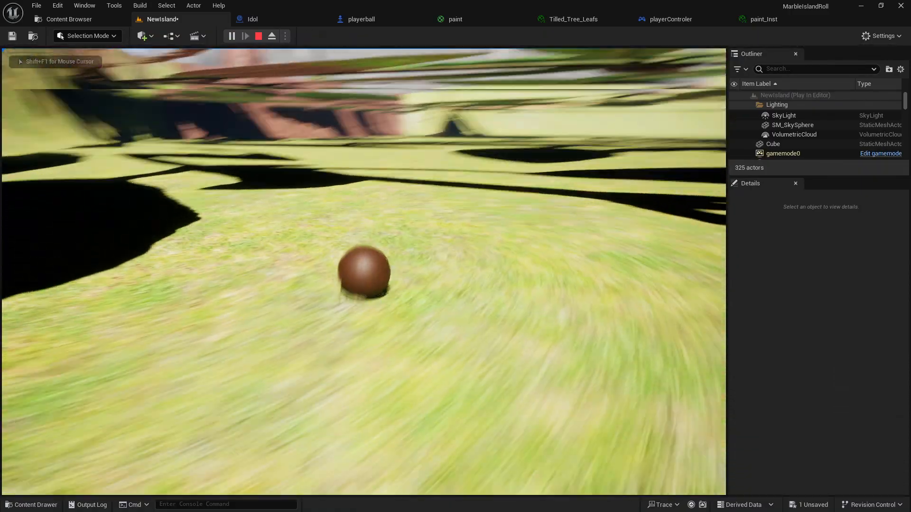
{"action": "key", "text": "Escape"}
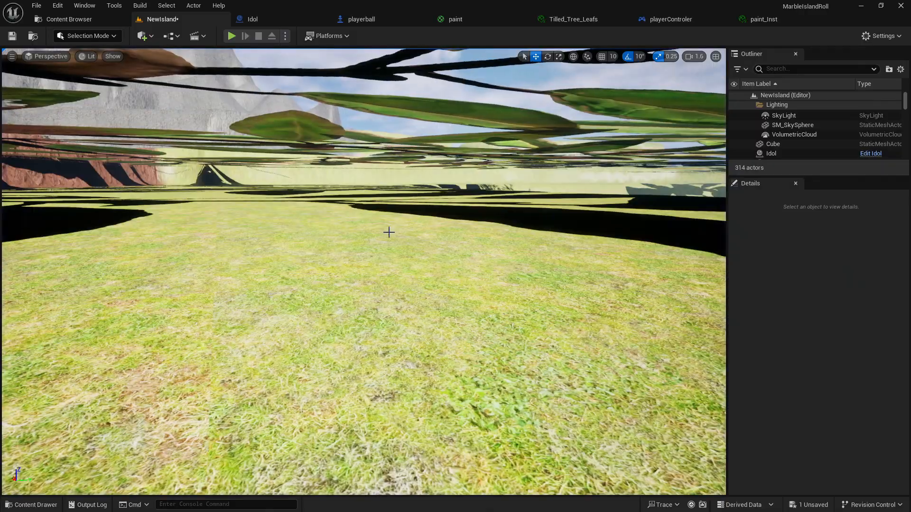
Switch to Landscape mode and flatten the raised ground beside the large flower with the Flatten tool
{"action": "right_click_drag", "start_coordinate": [388, 233], "coordinate": [341, 294]}
{"action": "key", "text": "s"}
{"action": "key", "text": "s"}
{"action": "key", "text": "s"}
{"action": "right_click_drag", "start_coordinate": [402, 144], "coordinate": [401, 144]}
{"action": "key", "text": "a"}
{"action": "key", "text": "w"}
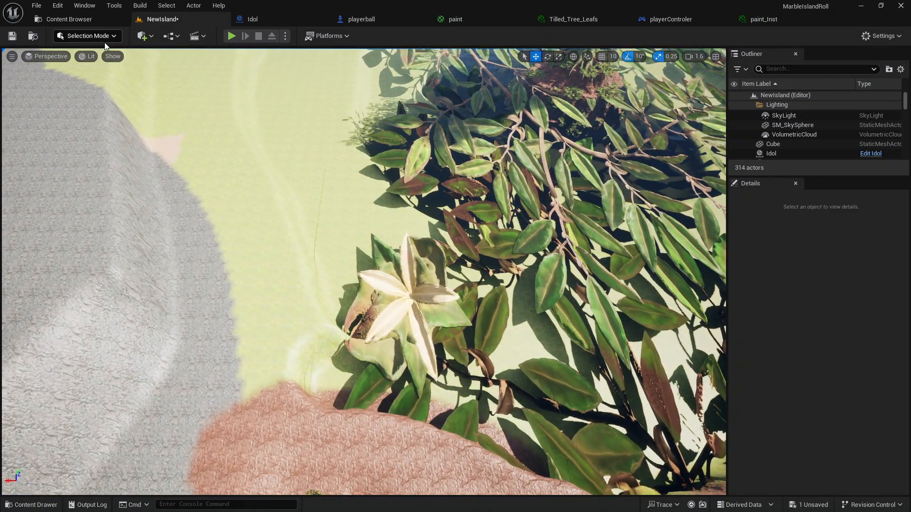
{"action": "left_click", "coordinate": [100, 37]}
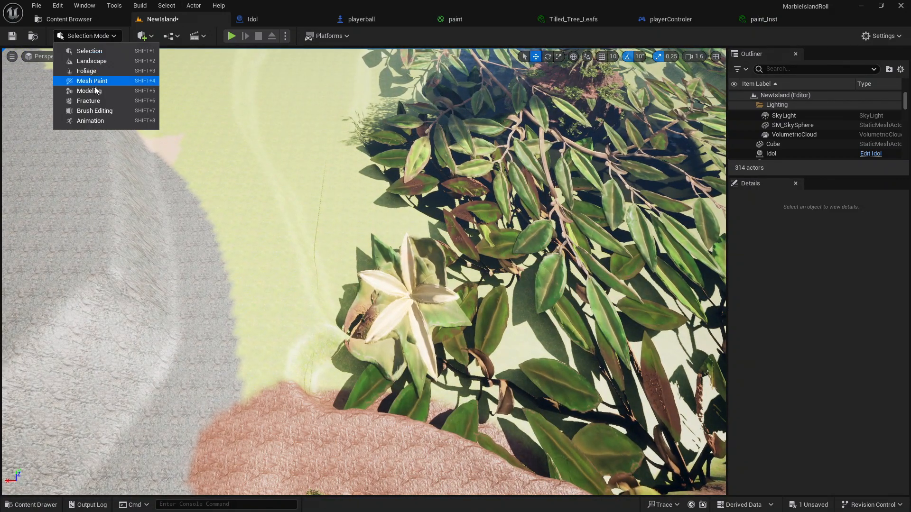
{"action": "left_click", "coordinate": [90, 61]}
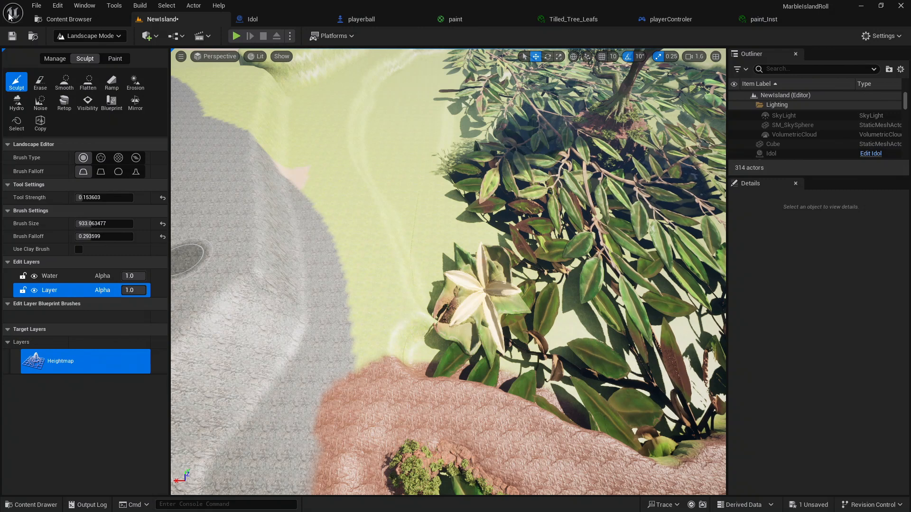
{"action": "left_click", "coordinate": [88, 83]}
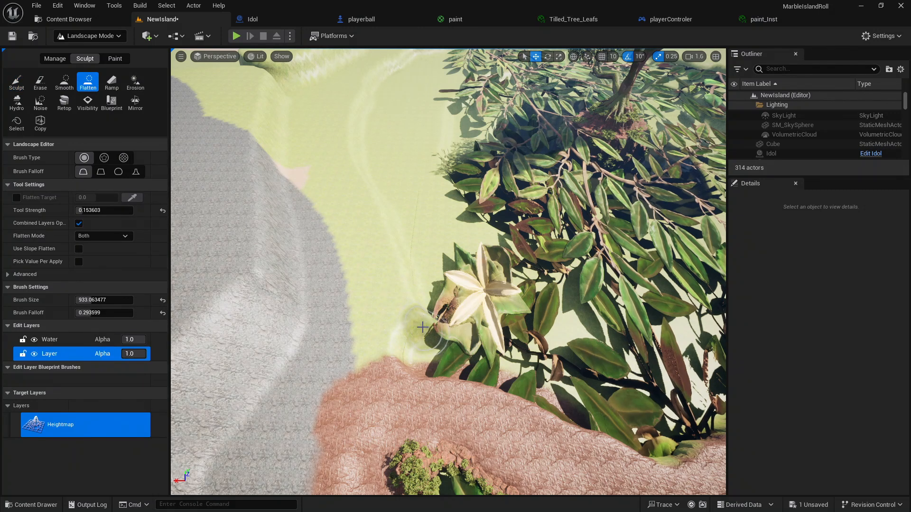
{"action": "mouse_move", "coordinate": [411, 360]}
{"action": "left_mouse_down"}
{"action": "mouse_move", "coordinate": [434, 366]}
{"action": "mouse_move", "coordinate": [442, 351]}
{"action": "mouse_move", "coordinate": [410, 311]}
{"action": "left_mouse_up"}
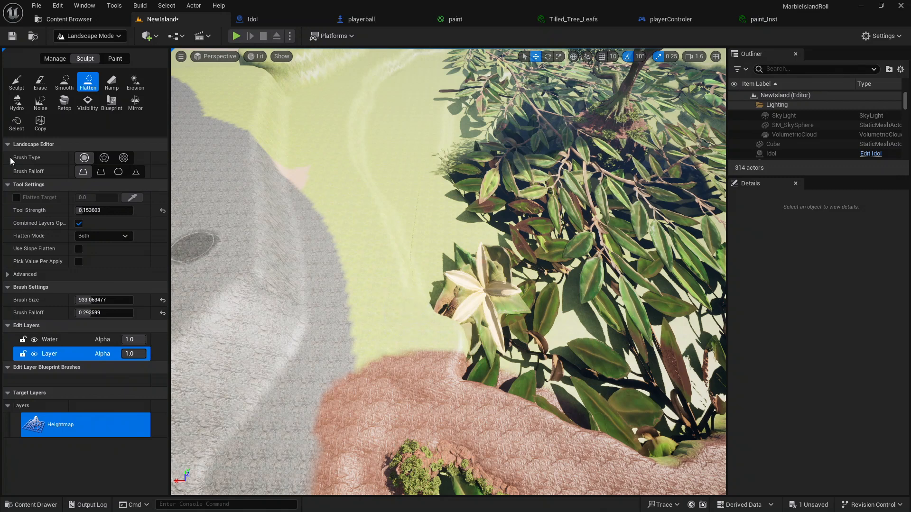
Enlarge the Flatten brush size to about 2197 and level the ridges on the grass between the leaf area and the grey mountain
{"action": "left_click_drag", "start_coordinate": [98, 300], "coordinate": [119, 299]}
{"action": "mouse_move", "coordinate": [350, 309]}
{"action": "left_mouse_down"}
{"action": "mouse_move", "coordinate": [380, 327]}
{"action": "mouse_move", "coordinate": [434, 291]}
{"action": "mouse_move", "coordinate": [439, 210]}
{"action": "mouse_move", "coordinate": [429, 143]}
{"action": "mouse_move", "coordinate": [429, 210]}
{"action": "mouse_move", "coordinate": [369, 206]}
{"action": "mouse_move", "coordinate": [407, 190]}
{"action": "mouse_move", "coordinate": [412, 161]}
{"action": "mouse_move", "coordinate": [376, 150]}
{"action": "left_mouse_up"}
{"action": "mouse_move", "coordinate": [376, 150]}
{"action": "right_mouse_down"}
{"action": "mouse_move", "coordinate": [227, 163]}
{"action": "mouse_move", "coordinate": [231, 135]}
{"action": "mouse_move", "coordinate": [241, 133]}
{"action": "mouse_move", "coordinate": [227, 134]}
{"action": "right_mouse_up"}
{"action": "key", "text": "s"}
{"action": "key", "text": "d"}
{"action": "key", "text": "d"}
{"action": "mouse_move", "coordinate": [379, 264]}
{"action": "left_mouse_down"}
{"action": "mouse_move", "coordinate": [370, 250]}
{"action": "mouse_move", "coordinate": [659, 259]}
{"action": "mouse_move", "coordinate": [697, 284]}
{"action": "mouse_move", "coordinate": [695, 236]}
{"action": "mouse_move", "coordinate": [600, 189]}
{"action": "mouse_move", "coordinate": [386, 197]}
{"action": "left_mouse_up"}
{"action": "mouse_move", "coordinate": [427, 218]}
{"action": "left_mouse_down"}
{"action": "mouse_move", "coordinate": [574, 216]}
{"action": "mouse_move", "coordinate": [665, 227]}
{"action": "mouse_move", "coordinate": [422, 233]}
{"action": "mouse_move", "coordinate": [422, 195]}
{"action": "mouse_move", "coordinate": [561, 201]}
{"action": "mouse_move", "coordinate": [526, 167]}
{"action": "mouse_move", "coordinate": [451, 194]}
{"action": "left_mouse_up"}
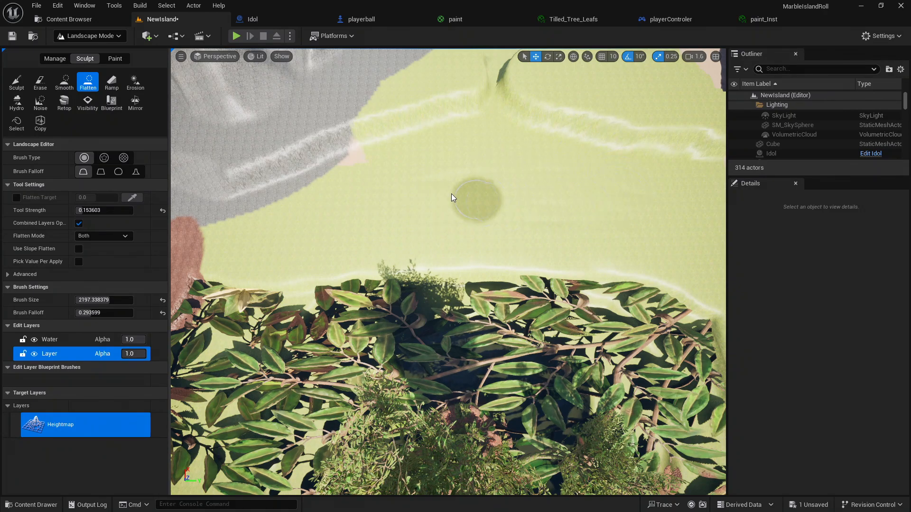
Flatten a wide strip of sand outward from the shoreline into the water beside the driftwood
{"action": "mouse_move", "coordinate": [451, 194]}
{"action": "right_mouse_down"}
{"action": "mouse_move", "coordinate": [664, 162]}
{"action": "mouse_move", "coordinate": [605, 142]}
{"action": "mouse_move", "coordinate": [469, 156]}
{"action": "mouse_move", "coordinate": [526, 154]}
{"action": "mouse_move", "coordinate": [586, 171]}
{"action": "mouse_move", "coordinate": [626, 252]}
{"action": "right_mouse_up"}
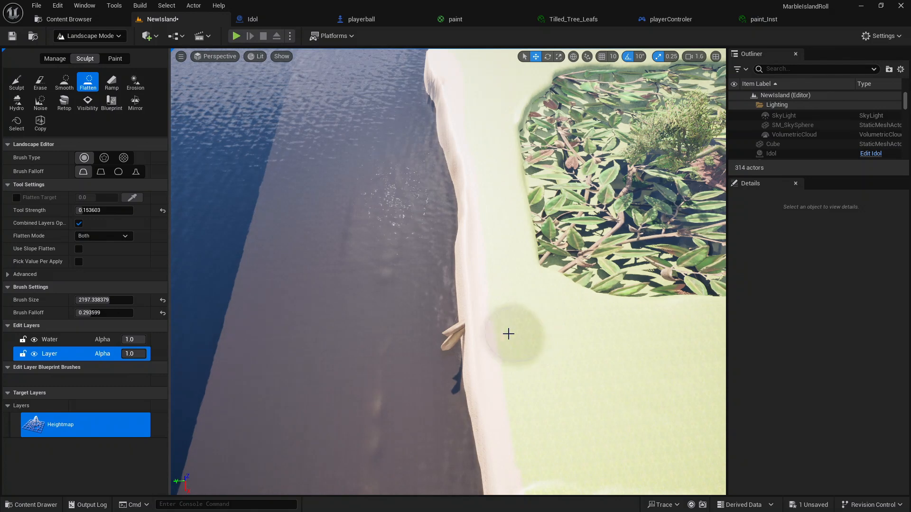
{"action": "mouse_move", "coordinate": [482, 331]}
{"action": "left_mouse_down"}
{"action": "mouse_move", "coordinate": [444, 343]}
{"action": "mouse_move", "coordinate": [465, 364]}
{"action": "mouse_move", "coordinate": [443, 358]}
{"action": "mouse_move", "coordinate": [429, 332]}
{"action": "mouse_move", "coordinate": [510, 407]}
{"action": "mouse_move", "coordinate": [433, 319]}
{"action": "mouse_move", "coordinate": [423, 194]}
{"action": "mouse_move", "coordinate": [426, 216]}
{"action": "left_mouse_up"}
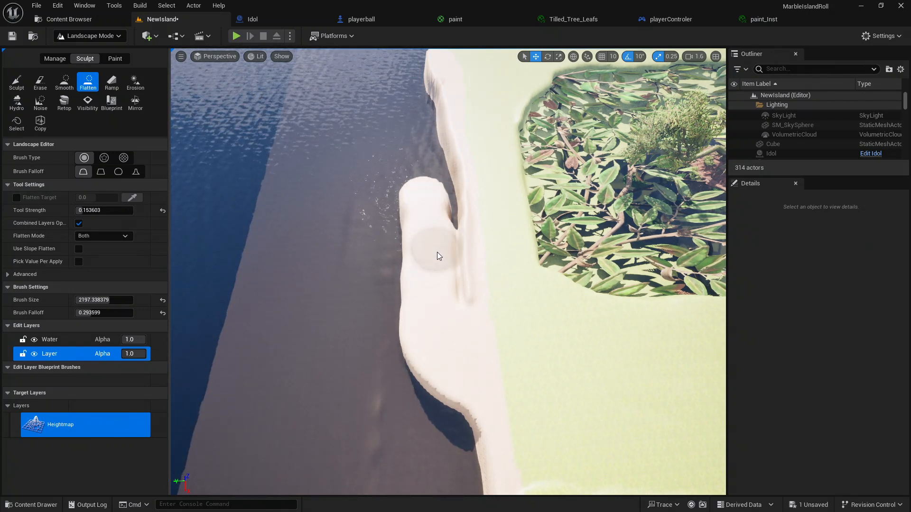
{"action": "mouse_move", "coordinate": [437, 254]}
{"action": "left_mouse_down"}
{"action": "mouse_move", "coordinate": [462, 309]}
{"action": "mouse_move", "coordinate": [451, 85]}
{"action": "mouse_move", "coordinate": [435, 98]}
{"action": "mouse_move", "coordinate": [416, 143]}
{"action": "mouse_move", "coordinate": [419, 206]}
{"action": "mouse_move", "coordinate": [431, 199]}
{"action": "mouse_move", "coordinate": [435, 125]}
{"action": "left_mouse_up"}
Continue flattening the new beach along the grey cliff edge near the canyon's outer end
{"action": "right_click_drag", "start_coordinate": [437, 110], "coordinate": [474, 83]}
{"action": "key", "text": "w"}
{"action": "key", "text": "a"}
{"action": "right_click_drag", "start_coordinate": [448, 272], "coordinate": [479, 285]}
{"action": "key", "text": "a"}
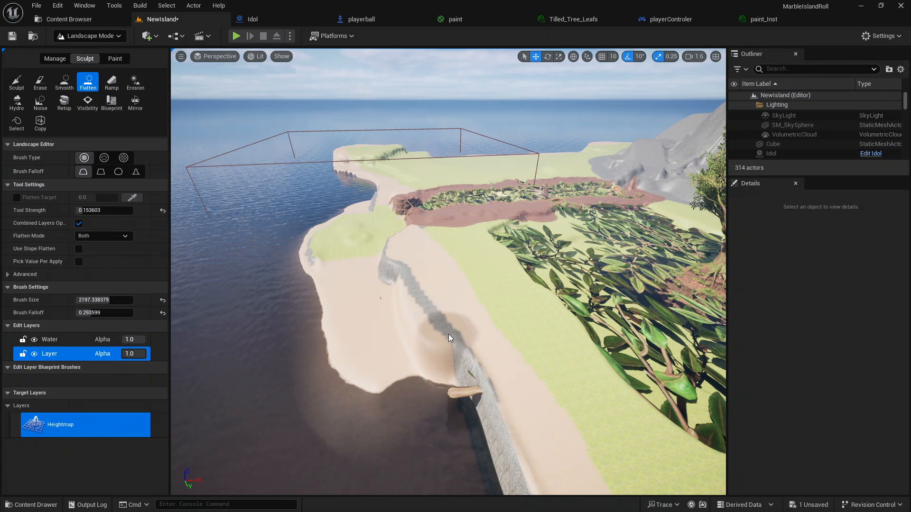
{"action": "left_click_drag", "start_coordinate": [449, 336], "coordinate": [483, 433]}
Flatten the remaining cliff toward the island's corner, extending the sand out over the driftwood
{"action": "key", "text": "a"}
{"action": "mouse_move", "coordinate": [483, 434]}
{"action": "right_mouse_down"}
{"action": "mouse_move", "coordinate": [539, 458]}
{"action": "mouse_move", "coordinate": [626, 454]}
{"action": "right_mouse_up"}
{"action": "key", "text": "s"}
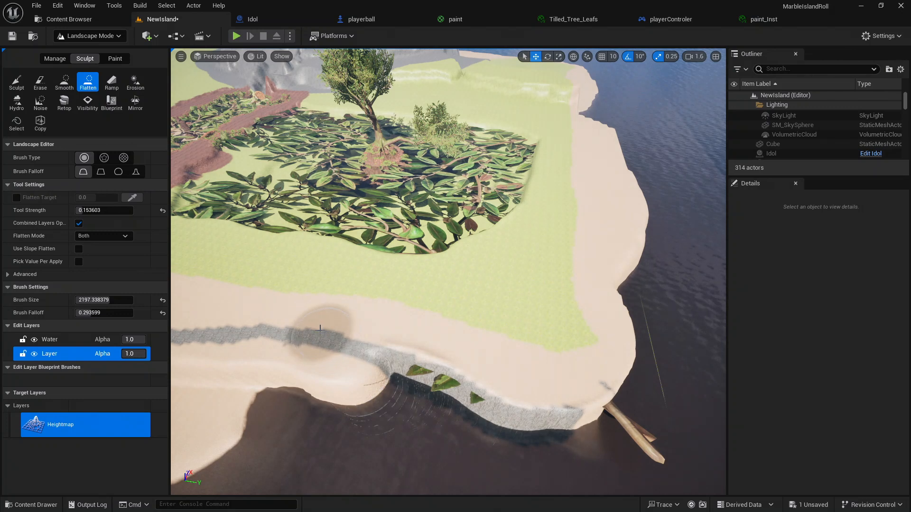
{"action": "mouse_move", "coordinate": [320, 328]}
{"action": "left_mouse_down"}
{"action": "mouse_move", "coordinate": [459, 403]}
{"action": "mouse_move", "coordinate": [593, 440]}
{"action": "mouse_move", "coordinate": [656, 443]}
{"action": "mouse_move", "coordinate": [681, 426]}
{"action": "mouse_move", "coordinate": [677, 382]}
{"action": "mouse_move", "coordinate": [640, 397]}
{"action": "mouse_move", "coordinate": [590, 357]}
{"action": "mouse_move", "coordinate": [671, 346]}
{"action": "mouse_move", "coordinate": [646, 320]}
{"action": "mouse_move", "coordinate": [626, 269]}
{"action": "mouse_move", "coordinate": [635, 305]}
{"action": "left_mouse_up"}
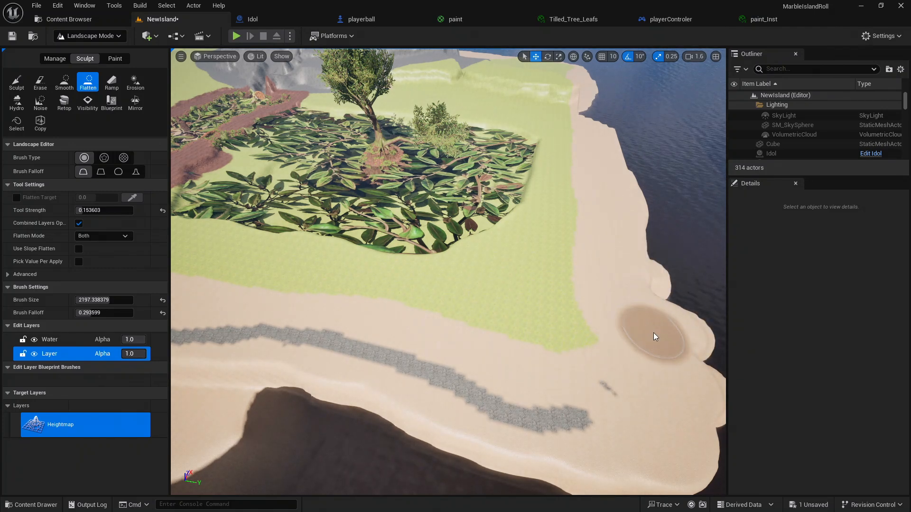
Flatten away the rounded sand bulges at the island's corner and even out the adjoining shoreline
{"action": "key", "text": "d"}
{"action": "mouse_move", "coordinate": [648, 297]}
{"action": "right_mouse_down"}
{"action": "mouse_move", "coordinate": [650, 306]}
{"action": "mouse_move", "coordinate": [648, 292]}
{"action": "right_mouse_up"}
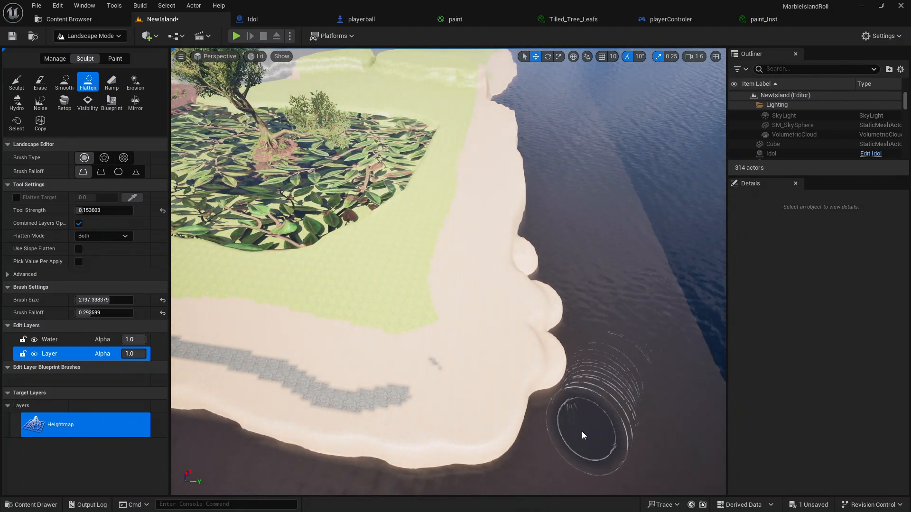
{"action": "left_click_drag", "start_coordinate": [561, 407], "coordinate": [555, 333]}
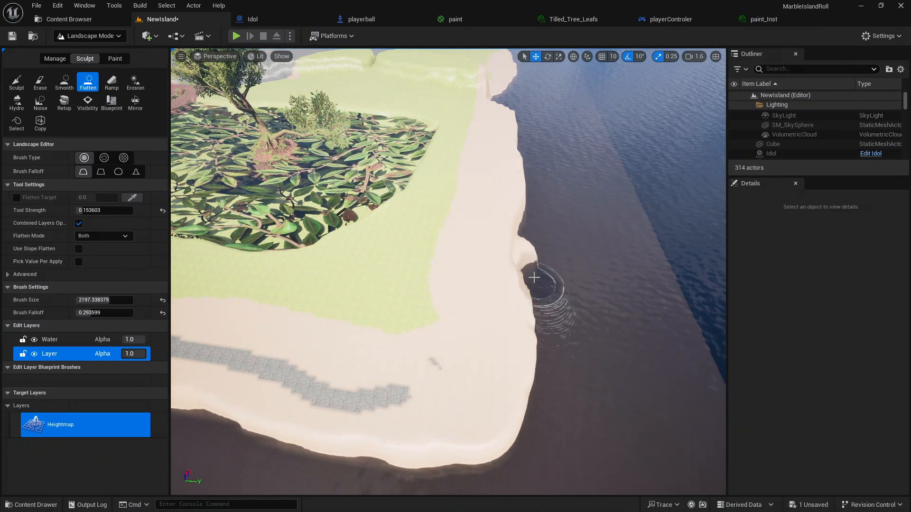
{"action": "left_click_drag", "start_coordinate": [491, 163], "coordinate": [512, 295]}
Flatten the rim of the sunken leaf area outward across the grass to the sandy shore
{"action": "mouse_move", "coordinate": [510, 304]}
{"action": "right_mouse_down"}
{"action": "mouse_move", "coordinate": [503, 279]}
{"action": "mouse_move", "coordinate": [409, 277]}
{"action": "mouse_move", "coordinate": [457, 322]}
{"action": "mouse_move", "coordinate": [470, 363]}
{"action": "mouse_move", "coordinate": [458, 361]}
{"action": "right_mouse_up"}
{"action": "key", "text": "d"}
{"action": "key", "text": "s"}
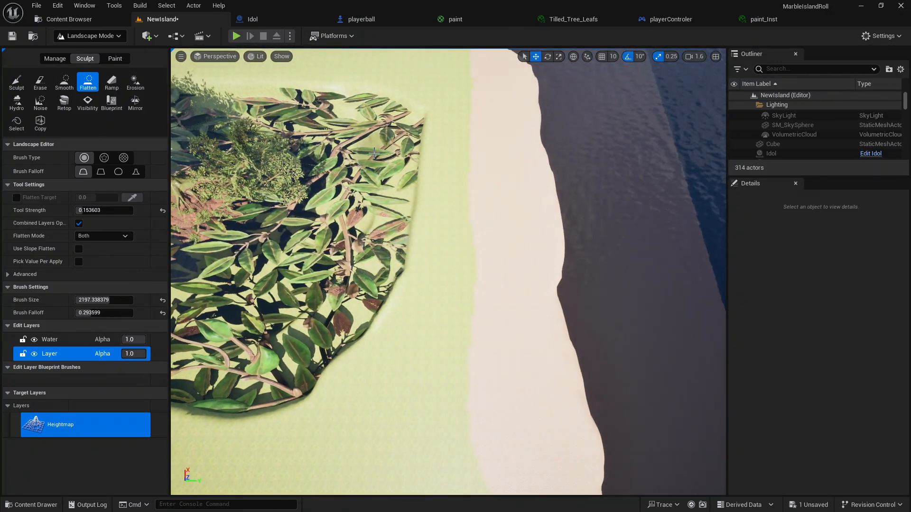
{"action": "left_click_drag", "start_coordinate": [404, 142], "coordinate": [524, 136]}
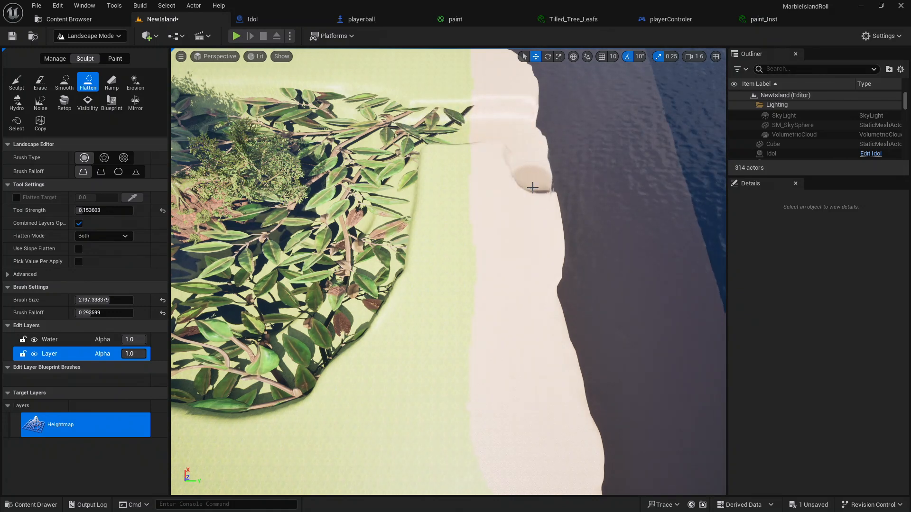
{"action": "mouse_move", "coordinate": [532, 188]}
{"action": "left_mouse_down"}
{"action": "mouse_move", "coordinate": [527, 209]}
{"action": "mouse_move", "coordinate": [487, 172]}
{"action": "mouse_move", "coordinate": [446, 166]}
{"action": "mouse_move", "coordinate": [414, 187]}
{"action": "left_mouse_up"}
{"action": "mouse_move", "coordinate": [420, 232]}
{"action": "left_mouse_down"}
{"action": "mouse_move", "coordinate": [321, 372]}
{"action": "mouse_move", "coordinate": [494, 394]}
{"action": "mouse_move", "coordinate": [536, 392]}
{"action": "mouse_move", "coordinate": [549, 371]}
{"action": "left_mouse_up"}
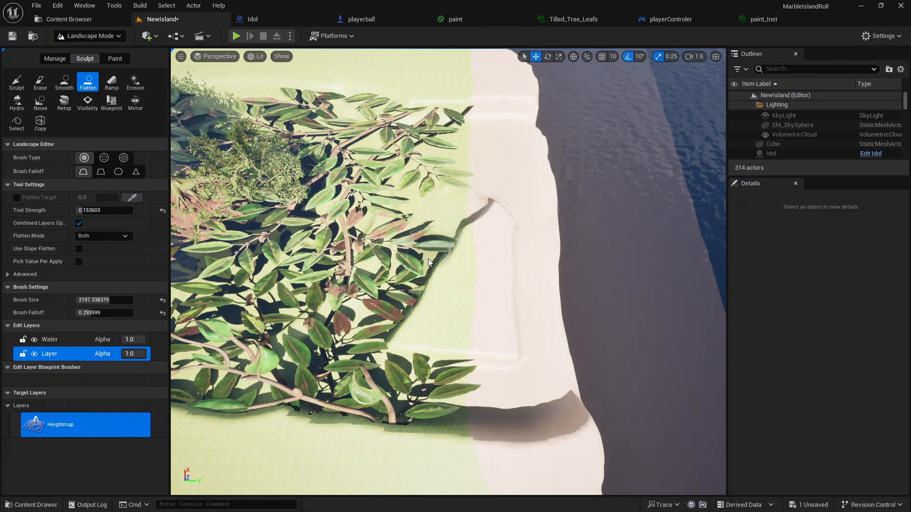
{"action": "left_click_drag", "start_coordinate": [455, 362], "coordinate": [486, 274]}
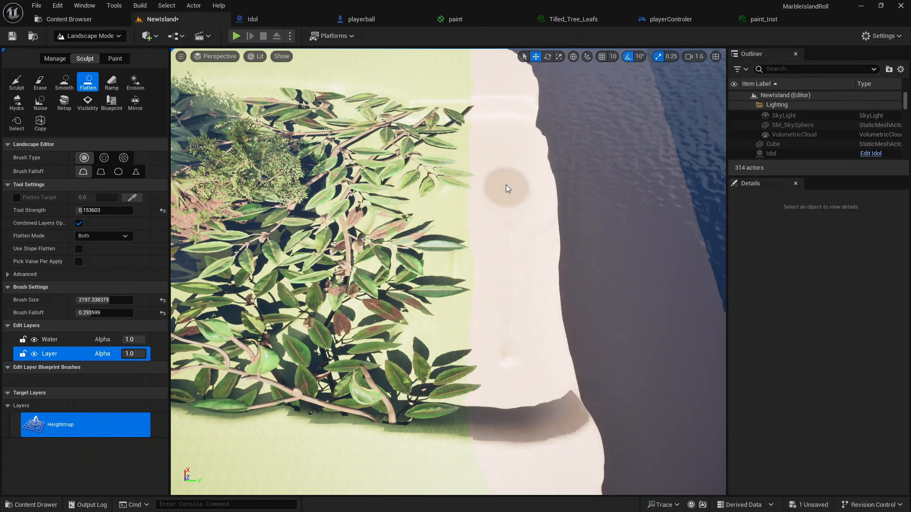
Return to Selection mode and select the leaf-textured Cube to check its outline against the shoreline
{"action": "right_click_drag", "start_coordinate": [524, 396], "coordinate": [527, 382]}
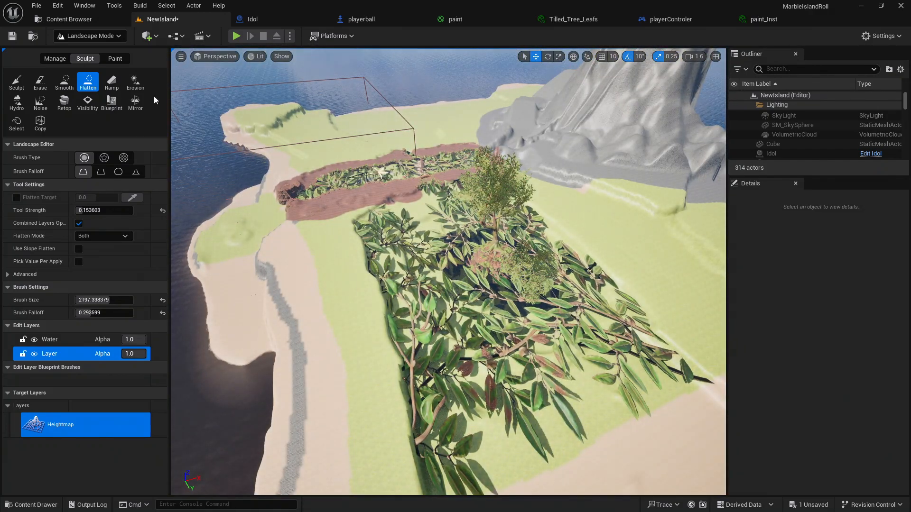
{"action": "left_click", "coordinate": [70, 37]}
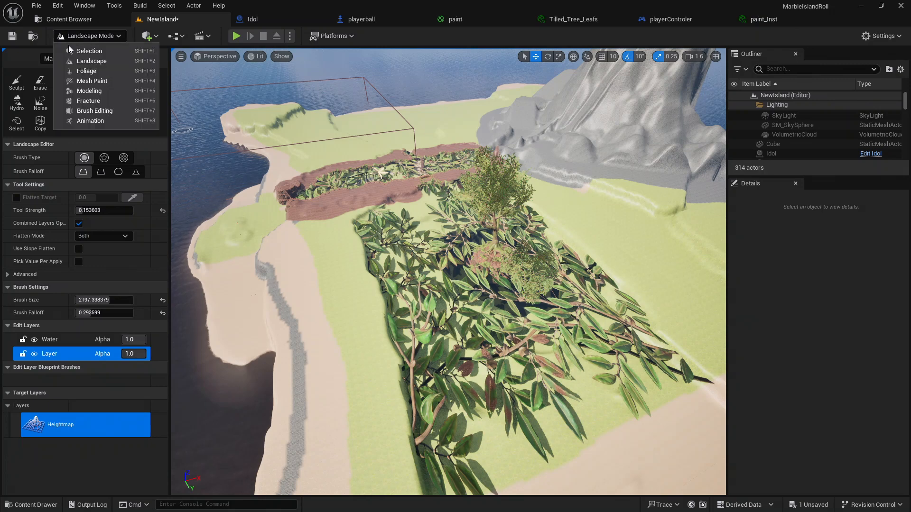
{"action": "left_click", "coordinate": [69, 52]}
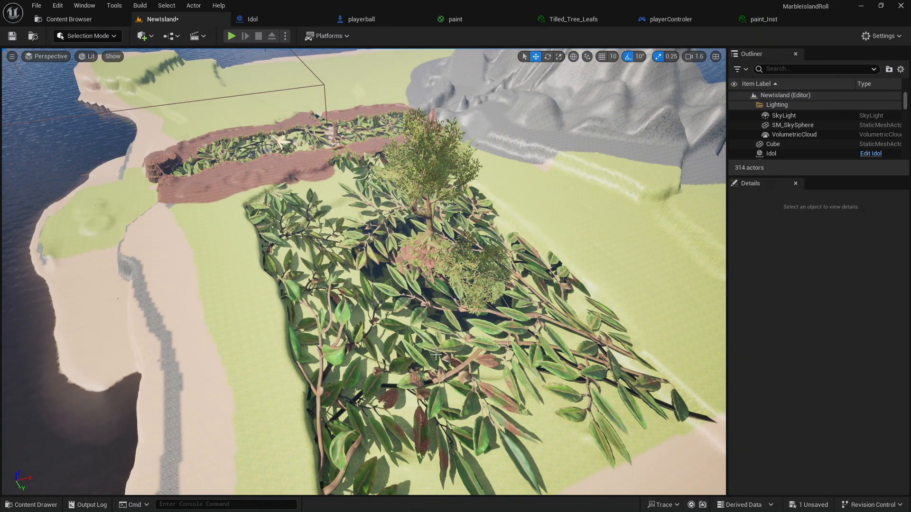
{"action": "right_click_drag", "start_coordinate": [435, 355], "coordinate": [588, 390]}
{"action": "left_click", "coordinate": [220, 256]}
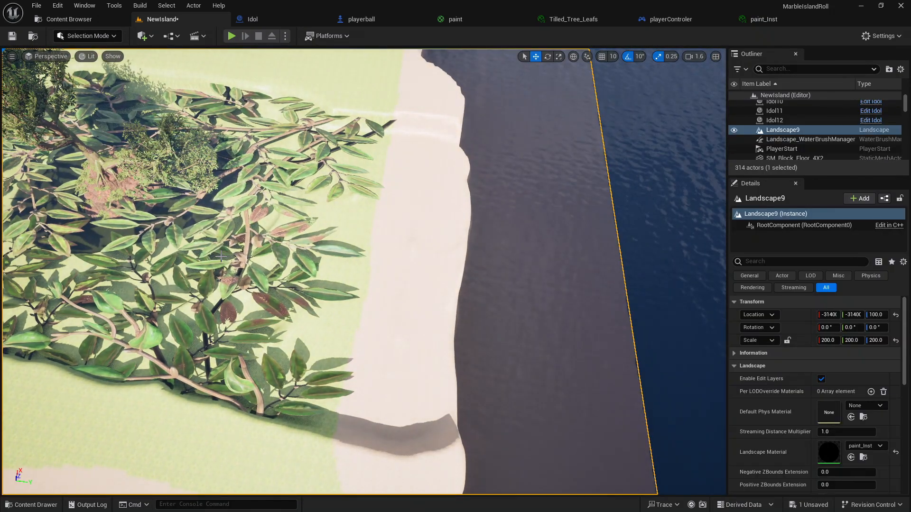
{"action": "left_click", "coordinate": [55, 251]}
{"action": "right_click_drag", "start_coordinate": [349, 285], "coordinate": [365, 327]}
{"action": "right_click_drag", "start_coordinate": [350, 263], "coordinate": [326, 271]}
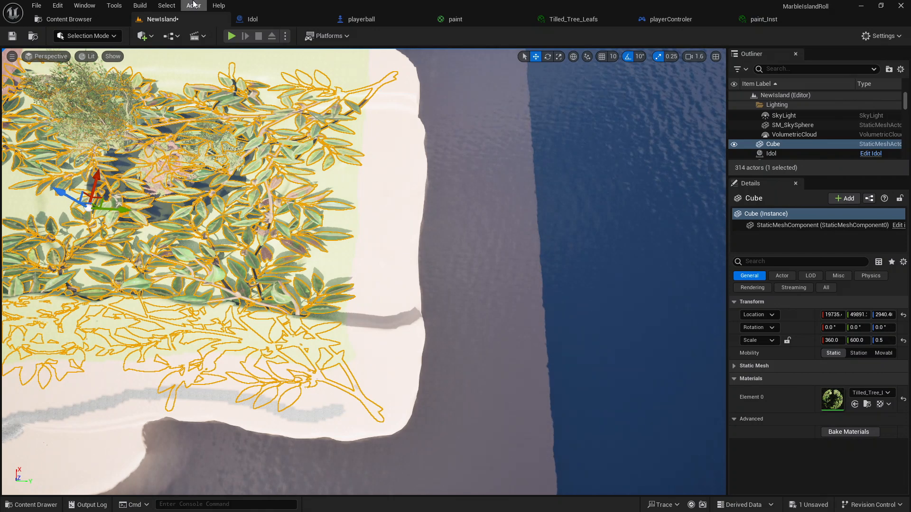
In Landscape mode, flatten the sandy shoreline beside the leaf canopy, trimming its bulges back into a straighter edge
{"action": "left_click", "coordinate": [114, 36]}
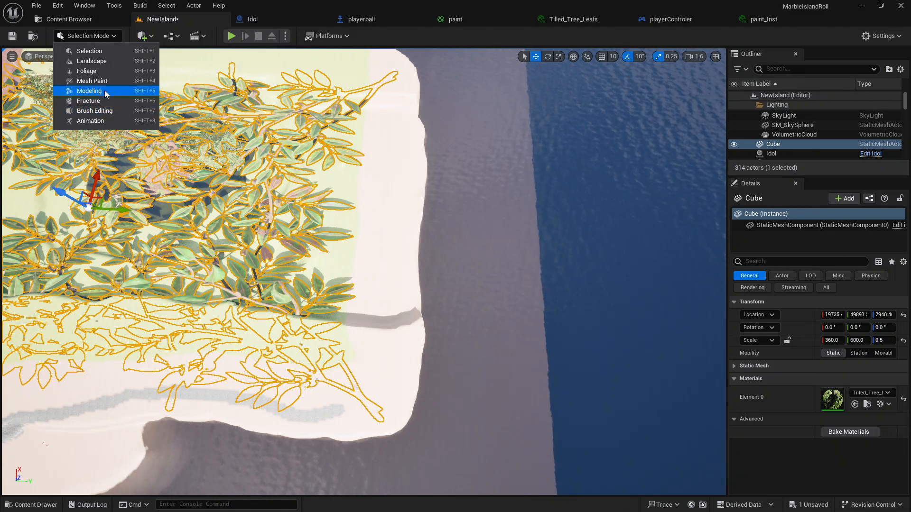
{"action": "left_click", "coordinate": [100, 61]}
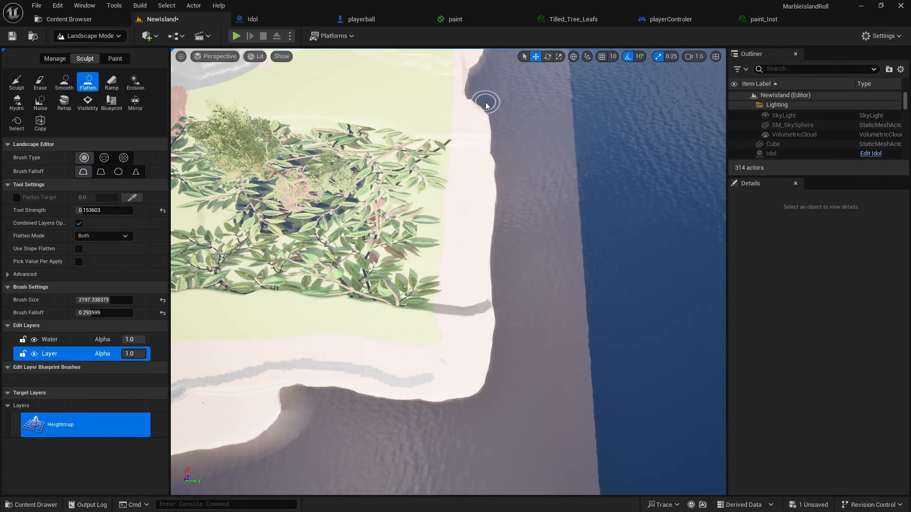
{"action": "left_click_drag", "start_coordinate": [485, 104], "coordinate": [485, 144]}
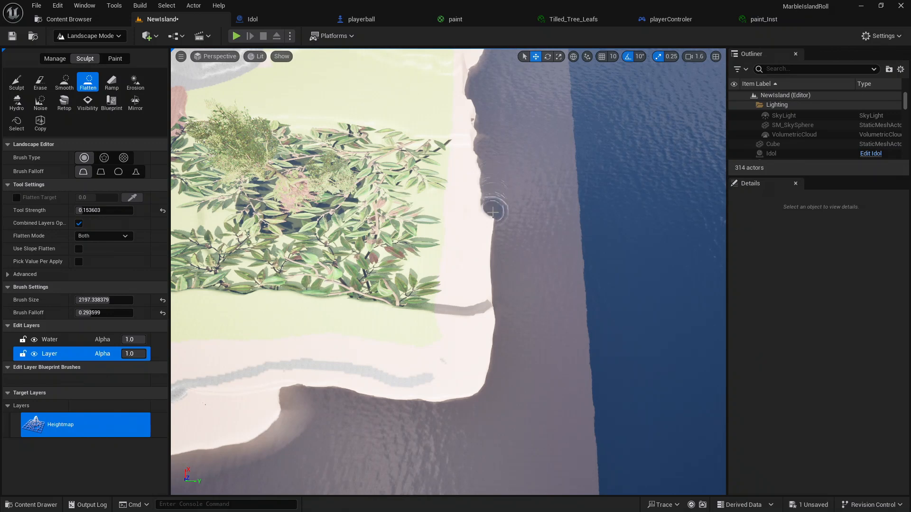
{"action": "mouse_move", "coordinate": [477, 378]}
{"action": "left_mouse_down"}
{"action": "mouse_move", "coordinate": [473, 398]}
{"action": "mouse_move", "coordinate": [472, 353]}
{"action": "left_mouse_up"}
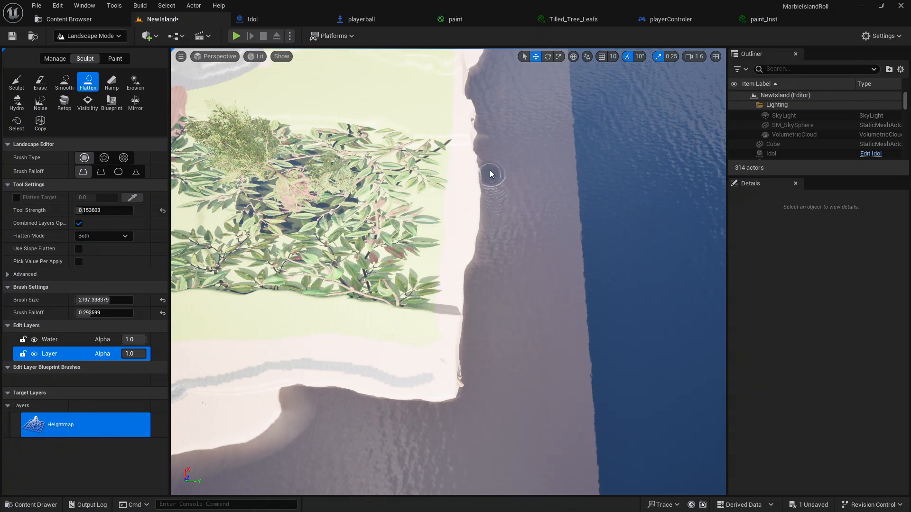
{"action": "left_click_drag", "start_coordinate": [484, 129], "coordinate": [489, 214]}
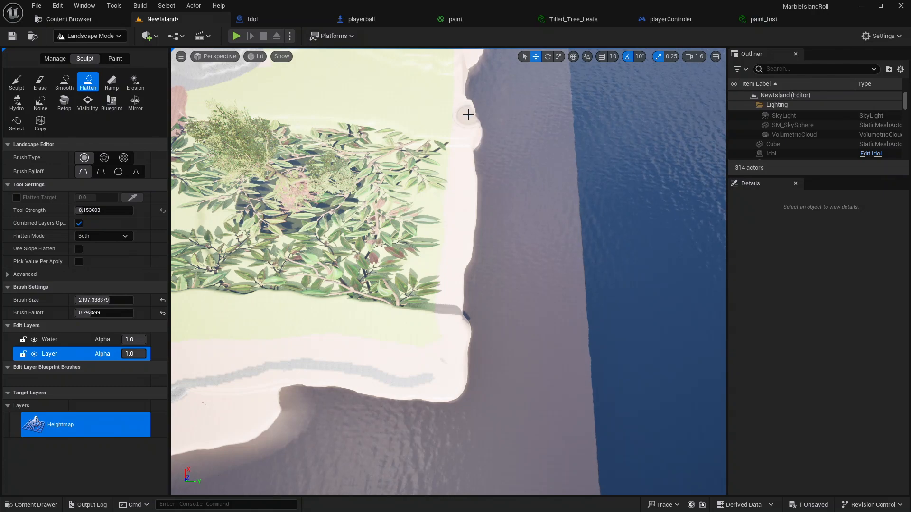
{"action": "left_click_drag", "start_coordinate": [468, 115], "coordinate": [468, 104]}
Try to flatten the grassy mounds underneath the leaf canopy, undoing the strokes
{"action": "mouse_move", "coordinate": [478, 173]}
{"action": "right_mouse_down"}
{"action": "mouse_move", "coordinate": [510, 170]}
{"action": "mouse_move", "coordinate": [455, 159]}
{"action": "mouse_move", "coordinate": [489, 173]}
{"action": "mouse_move", "coordinate": [462, 177]}
{"action": "mouse_move", "coordinate": [469, 174]}
{"action": "mouse_move", "coordinate": [413, 161]}
{"action": "mouse_move", "coordinate": [398, 168]}
{"action": "mouse_move", "coordinate": [479, 152]}
{"action": "mouse_move", "coordinate": [479, 126]}
{"action": "right_mouse_up"}
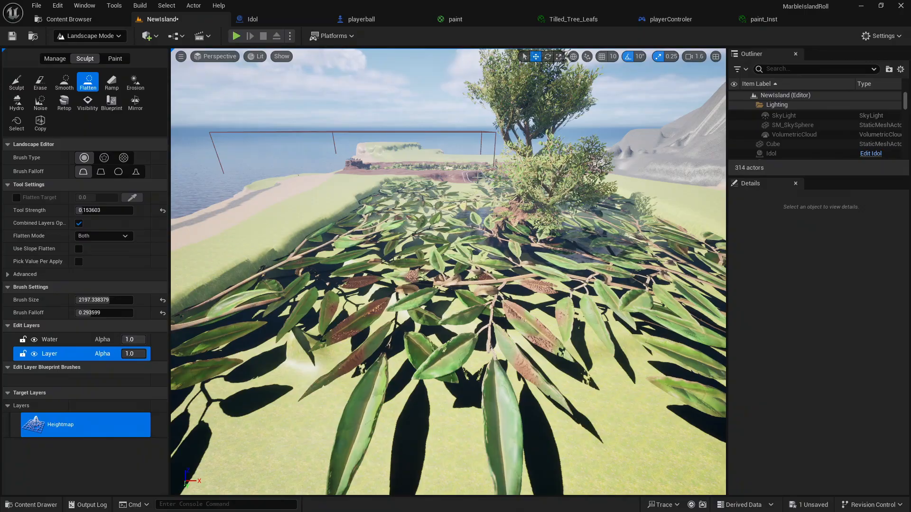
{"action": "mouse_move", "coordinate": [499, 279]}
{"action": "right_mouse_down"}
{"action": "mouse_move", "coordinate": [529, 277]}
{"action": "mouse_move", "coordinate": [546, 321]}
{"action": "mouse_move", "coordinate": [579, 327]}
{"action": "mouse_move", "coordinate": [626, 284]}
{"action": "mouse_move", "coordinate": [468, 294]}
{"action": "right_mouse_up"}
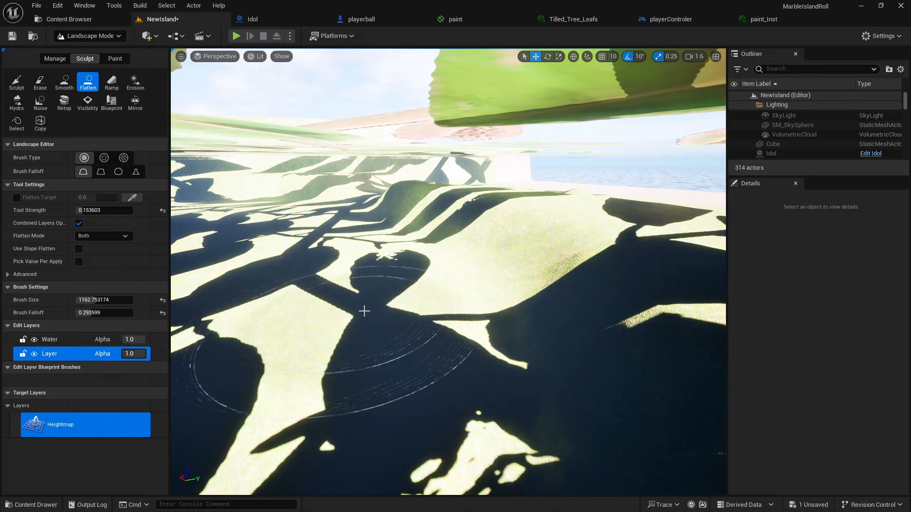
{"action": "mouse_move", "coordinate": [433, 262]}
{"action": "left_mouse_down"}
{"action": "mouse_move", "coordinate": [454, 233]}
{"action": "mouse_move", "coordinate": [487, 231]}
{"action": "mouse_move", "coordinate": [435, 222]}
{"action": "left_mouse_up"}
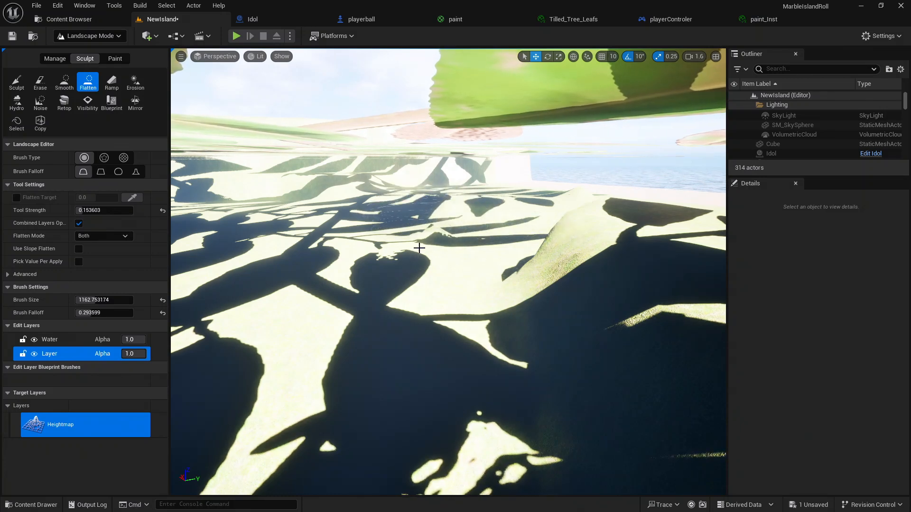
{"action": "key", "text": "ctrl+z"}
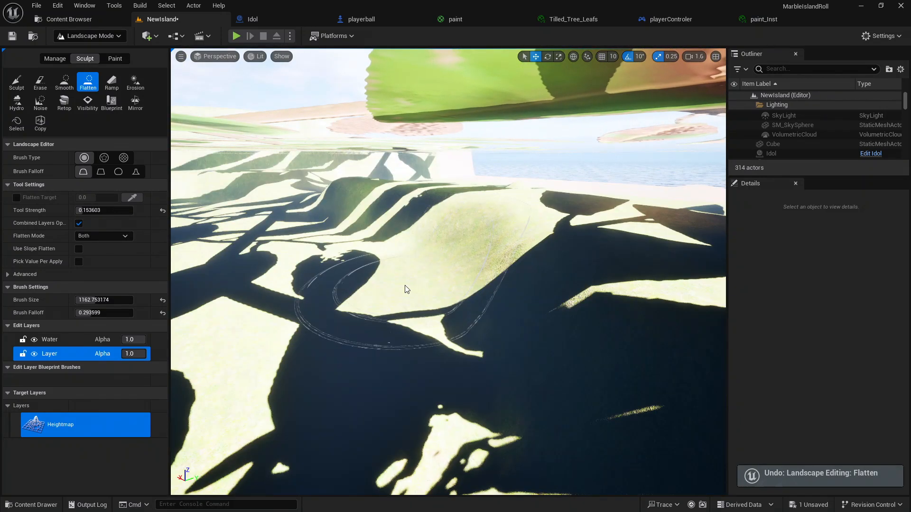
{"action": "mouse_move", "coordinate": [406, 288]}
{"action": "right_mouse_down"}
{"action": "mouse_move", "coordinate": [450, 290]}
{"action": "mouse_move", "coordinate": [545, 327]}
{"action": "mouse_move", "coordinate": [445, 290]}
{"action": "right_mouse_up"}
{"action": "mouse_move", "coordinate": [446, 289]}
{"action": "left_mouse_down"}
{"action": "mouse_move", "coordinate": [451, 265]}
{"action": "mouse_move", "coordinate": [467, 256]}
{"action": "mouse_move", "coordinate": [467, 287]}
{"action": "mouse_move", "coordinate": [587, 299]}
{"action": "mouse_move", "coordinate": [523, 285]}
{"action": "mouse_move", "coordinate": [350, 184]}
{"action": "mouse_move", "coordinate": [327, 183]}
{"action": "mouse_move", "coordinate": [297, 151]}
{"action": "mouse_move", "coordinate": [312, 125]}
{"action": "left_mouse_up"}
{"action": "key", "text": "ctrl+z"}
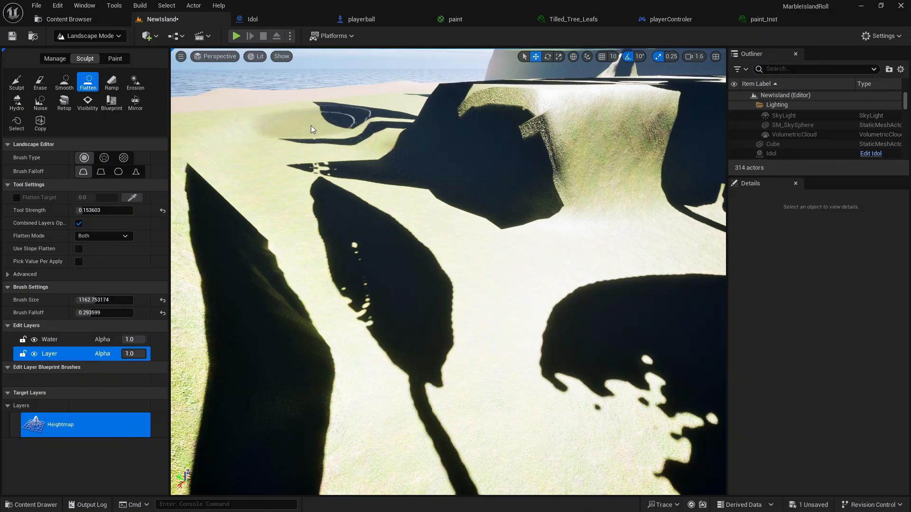
{"action": "right_click_drag", "start_coordinate": [312, 125], "coordinate": [644, 197]}
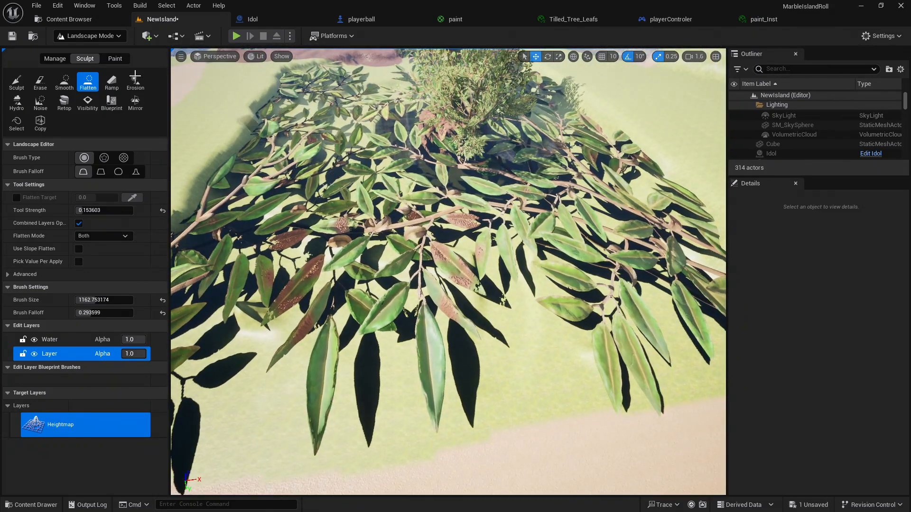
Switch to Selection mode and lower the leaf-textured Cube beneath the landscape, then deselect it
{"action": "left_click", "coordinate": [90, 38]}
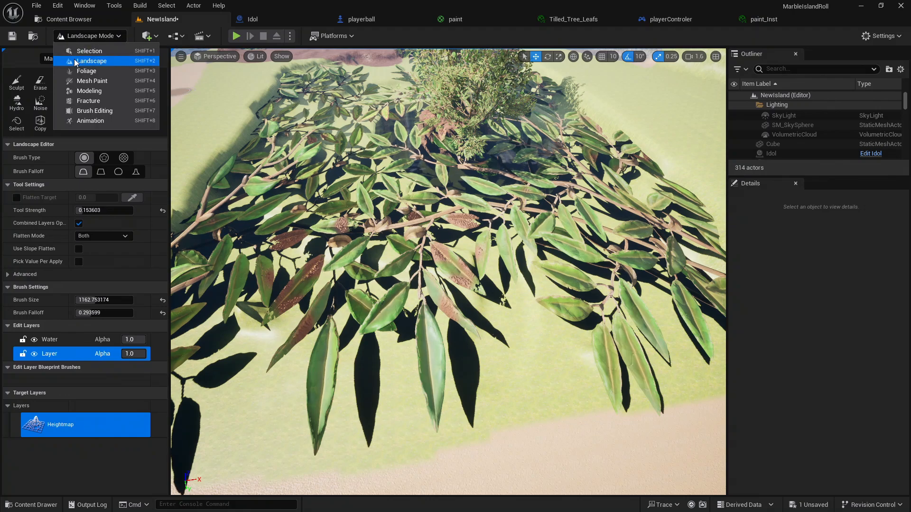
{"action": "left_click", "coordinate": [92, 50]}
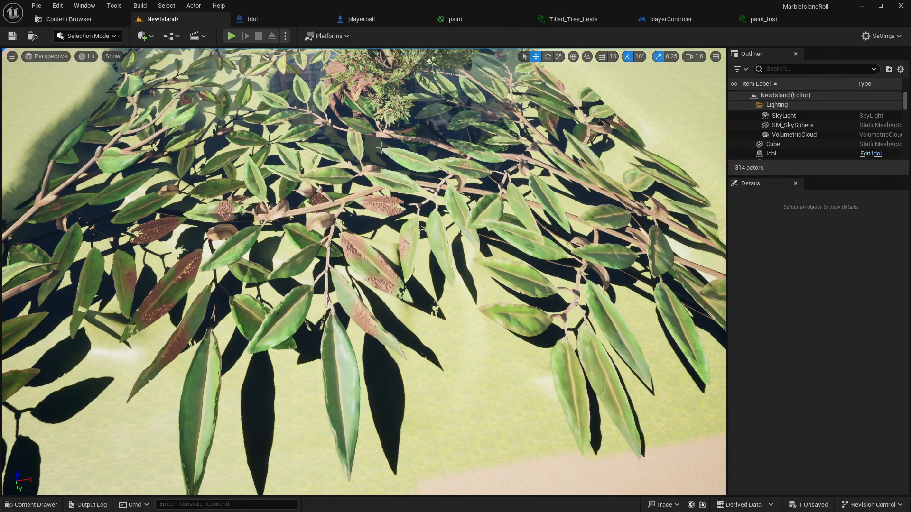
{"action": "left_click", "coordinate": [352, 198]}
{"action": "key", "text": "f"}
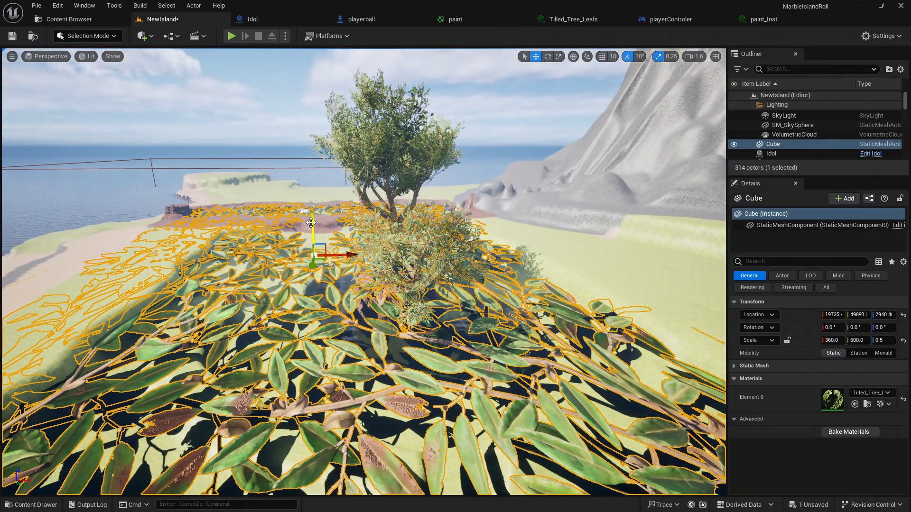
{"action": "left_click_drag", "start_coordinate": [310, 222], "coordinate": [291, 382]}
{"action": "key", "text": "Escape"}
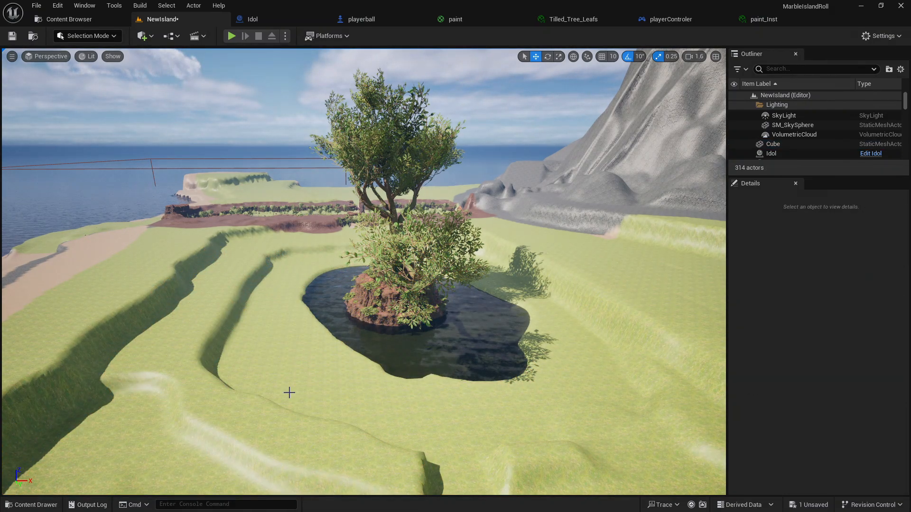
Return to Landscape mode and flatten the reddish rock cliff bordering the grass back toward the palm-lined valley
{"action": "key", "text": "s"}
{"action": "right_click_drag", "start_coordinate": [288, 398], "coordinate": [313, 386]}
{"action": "key", "text": "w"}
{"action": "key", "text": "w"}
{"action": "key", "text": "w"}
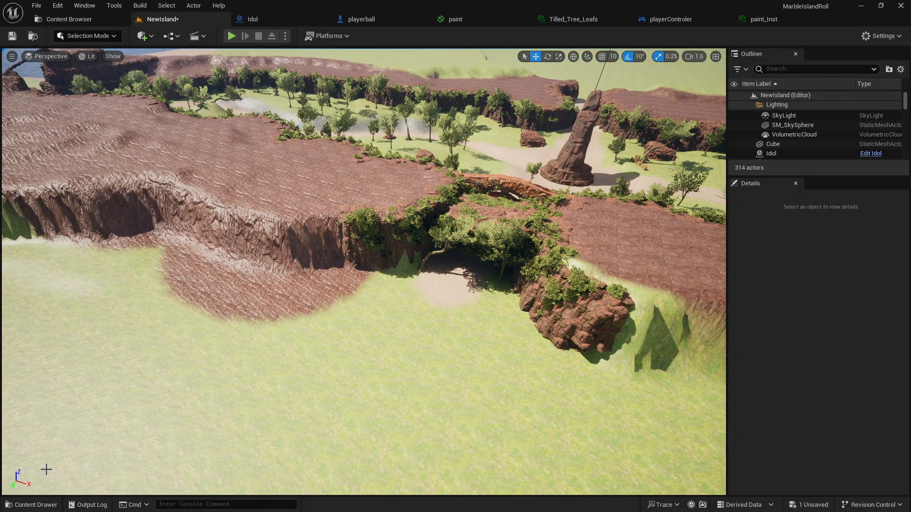
{"action": "right_click_drag", "start_coordinate": [45, 413], "coordinate": [72, 421]}
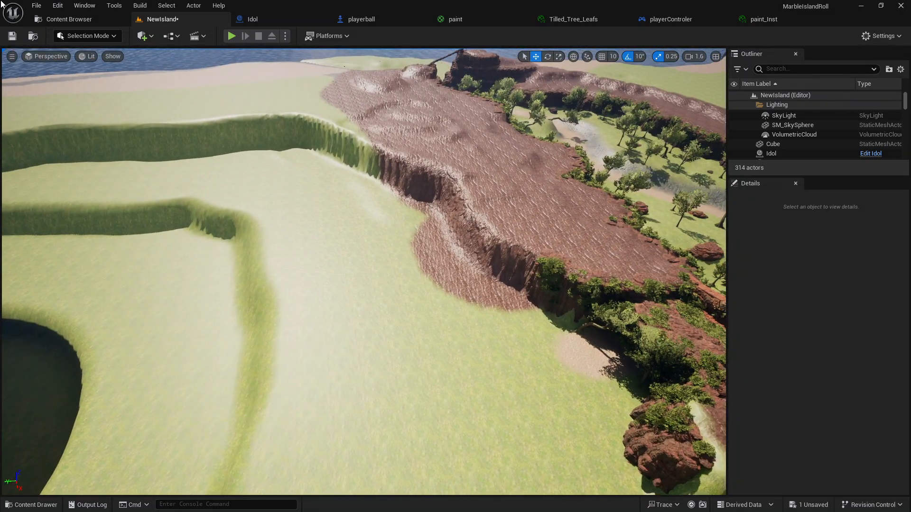
{"action": "left_click", "coordinate": [103, 40]}
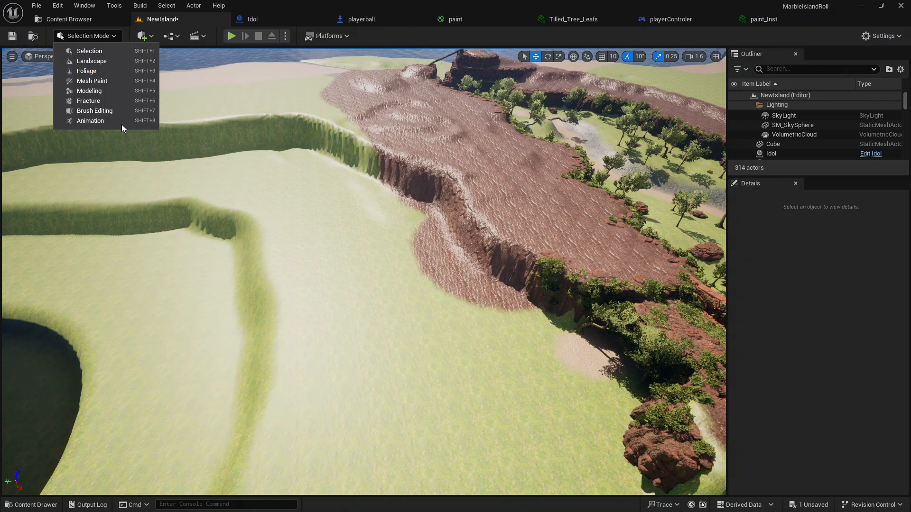
{"action": "left_click", "coordinate": [95, 63]}
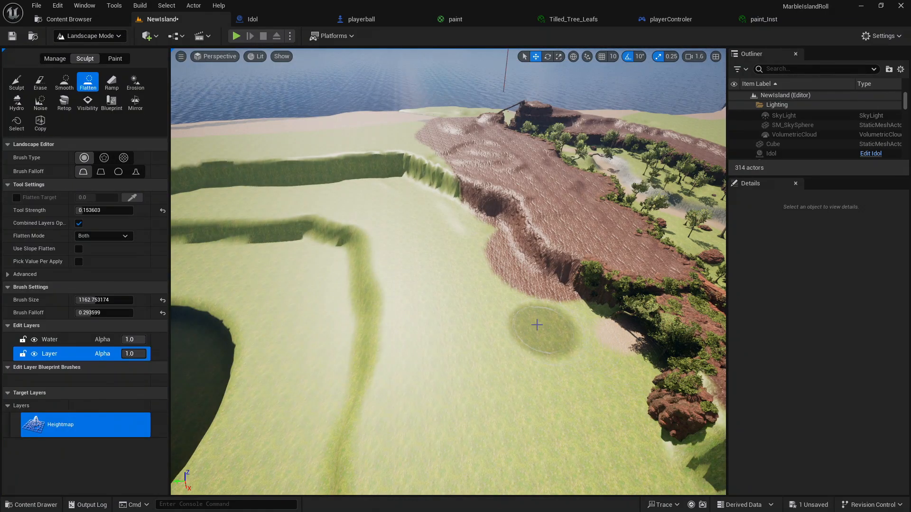
{"action": "right_click_drag", "start_coordinate": [539, 326], "coordinate": [638, 339]}
{"action": "right_click_drag", "start_coordinate": [556, 382], "coordinate": [545, 381]}
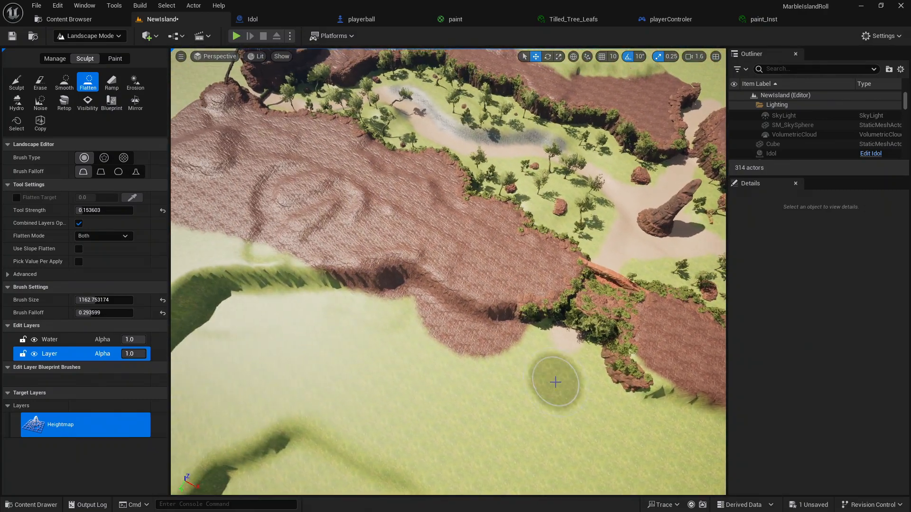
{"action": "left_click_drag", "start_coordinate": [477, 319], "coordinate": [475, 311]}
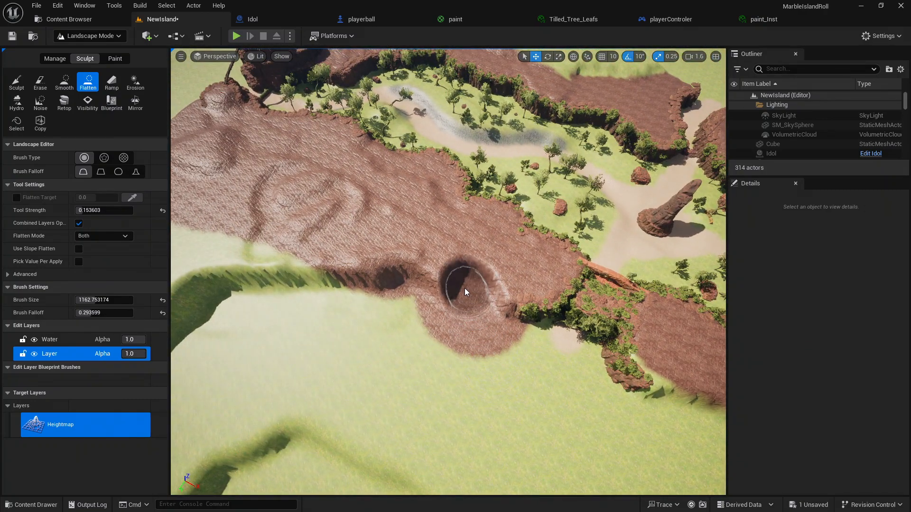
{"action": "mouse_move", "coordinate": [400, 226]}
{"action": "left_mouse_down"}
{"action": "mouse_move", "coordinate": [303, 224]}
{"action": "mouse_move", "coordinate": [254, 250]}
{"action": "mouse_move", "coordinate": [235, 283]}
{"action": "mouse_move", "coordinate": [269, 238]}
{"action": "left_mouse_up"}
Step back through the last flatten strokes and the Cube's lowering to compare the canopy's reach with the terrain, and restore them
{"action": "right_click_drag", "start_coordinate": [338, 244], "coordinate": [180, 177]}
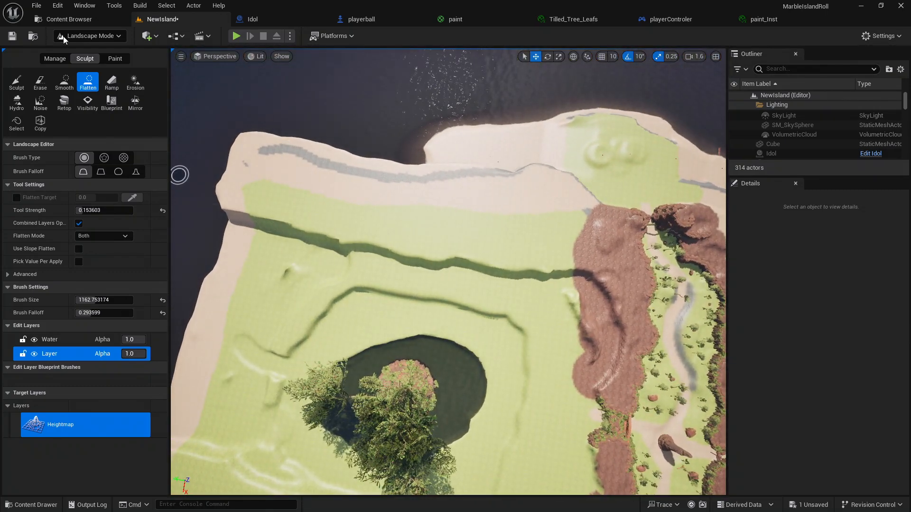
{"action": "left_click", "coordinate": [90, 33]}
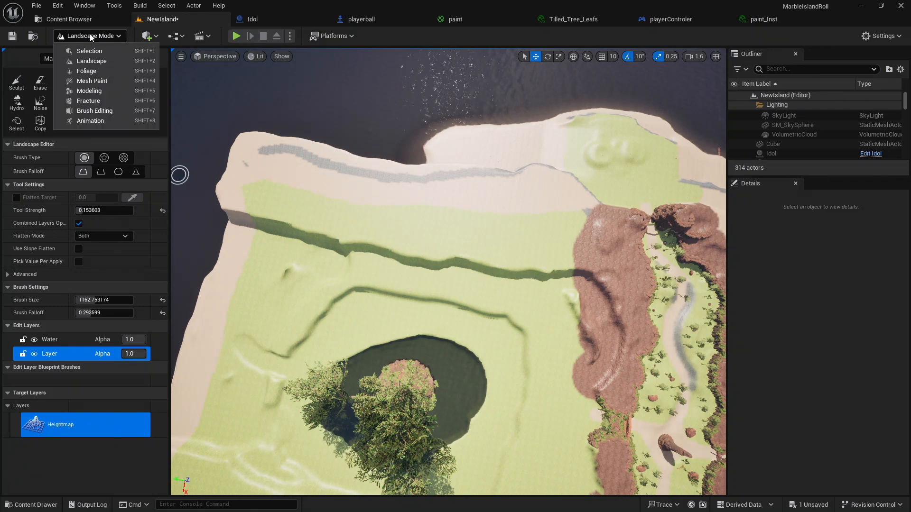
{"action": "left_click", "coordinate": [90, 34]}
{"action": "key", "text": "ctrl+z"}
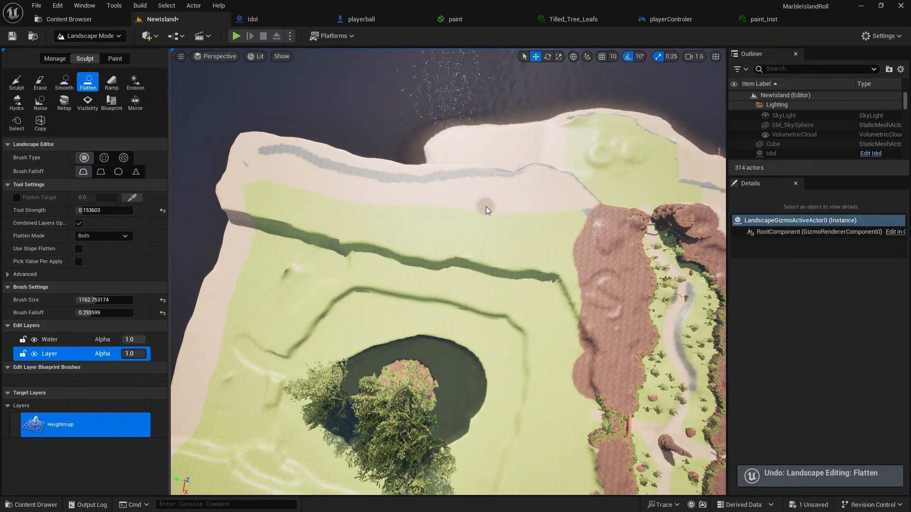
{"action": "key", "text": "ctrl+z"}
{"action": "key", "text": "ctrl+z"}
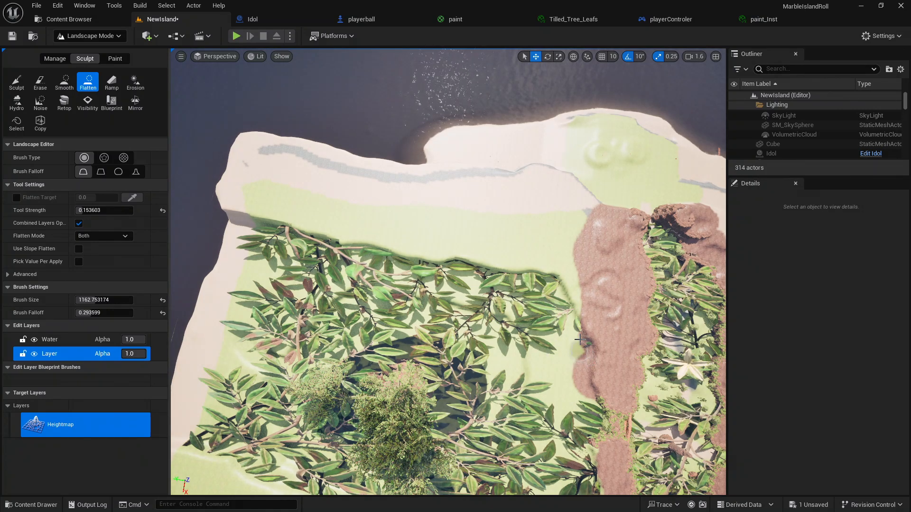
{"action": "key", "text": "ctrl+y"}
{"action": "key", "text": "ctrl+y"}
{"action": "key", "text": "ctrl+y"}
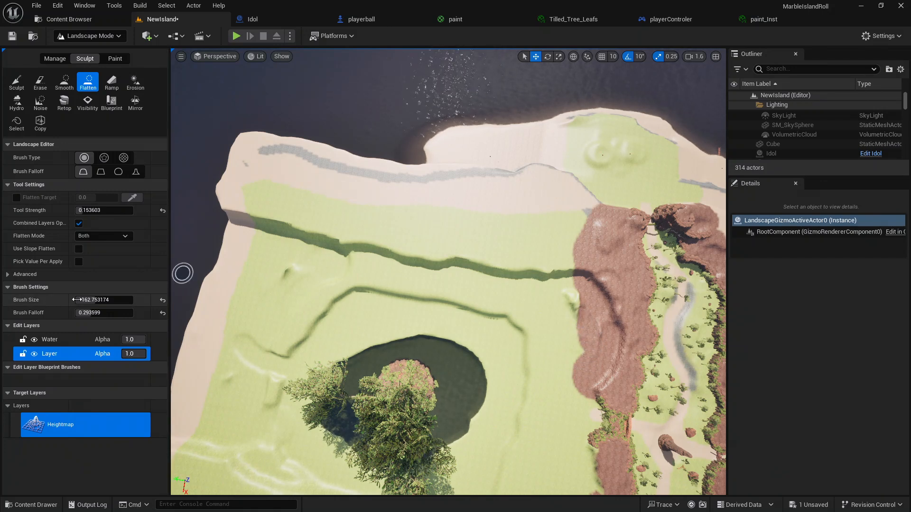
Set the brush size to about 1779 and flatten a strip from the reddish cliff across the grass to the sandy shore
{"action": "left_click_drag", "start_coordinate": [76, 300], "coordinate": [152, 300]}
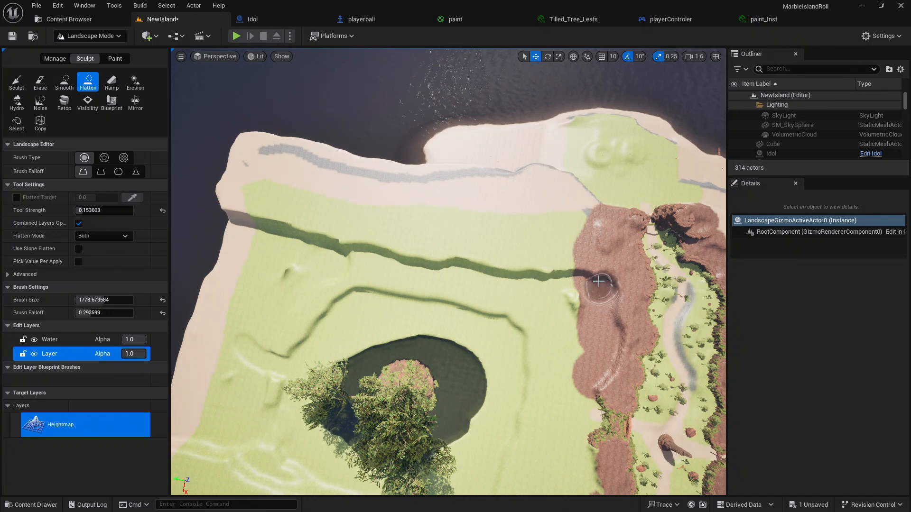
{"action": "mouse_move", "coordinate": [599, 281]}
{"action": "left_mouse_down"}
{"action": "mouse_move", "coordinate": [592, 242]}
{"action": "mouse_move", "coordinate": [489, 226]}
{"action": "mouse_move", "coordinate": [553, 240]}
{"action": "left_mouse_up"}
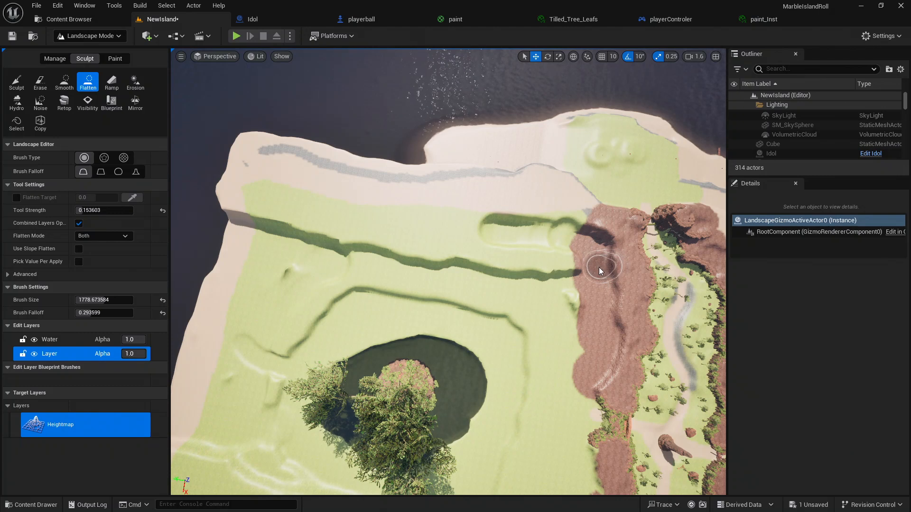
{"action": "left_click_drag", "start_coordinate": [551, 236], "coordinate": [262, 199]}
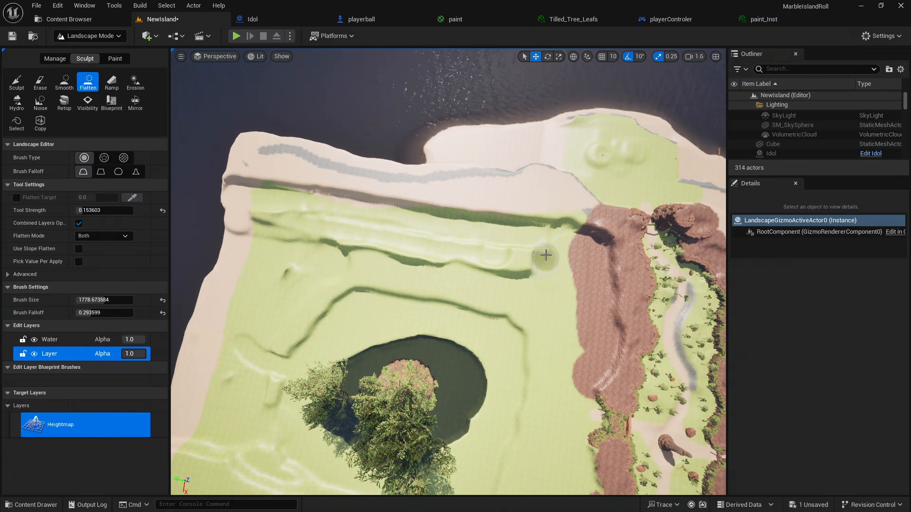
Flatten the leftover ridges between the widened strip and the pond, and even out the rim along the beach
{"action": "mouse_move", "coordinate": [546, 255]}
{"action": "left_mouse_down"}
{"action": "mouse_move", "coordinate": [545, 236]}
{"action": "mouse_move", "coordinate": [512, 279]}
{"action": "mouse_move", "coordinate": [515, 246]}
{"action": "mouse_move", "coordinate": [482, 266]}
{"action": "mouse_move", "coordinate": [468, 248]}
{"action": "mouse_move", "coordinate": [409, 259]}
{"action": "mouse_move", "coordinate": [439, 240]}
{"action": "mouse_move", "coordinate": [410, 240]}
{"action": "left_mouse_up"}
{"action": "mouse_move", "coordinate": [356, 256]}
{"action": "left_mouse_down"}
{"action": "mouse_move", "coordinate": [321, 242]}
{"action": "mouse_move", "coordinate": [376, 230]}
{"action": "left_mouse_up"}
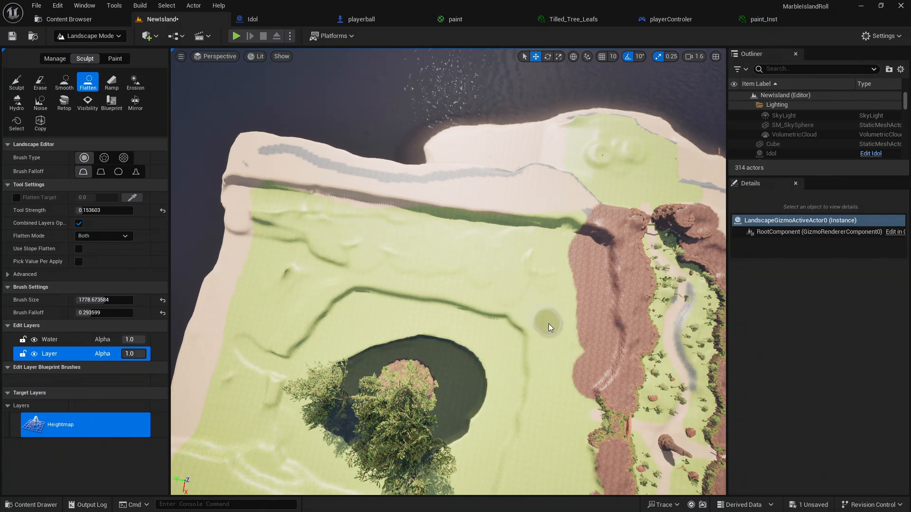
{"action": "mouse_move", "coordinate": [532, 299]}
{"action": "left_mouse_down"}
{"action": "mouse_move", "coordinate": [382, 252]}
{"action": "mouse_move", "coordinate": [311, 252]}
{"action": "left_mouse_up"}
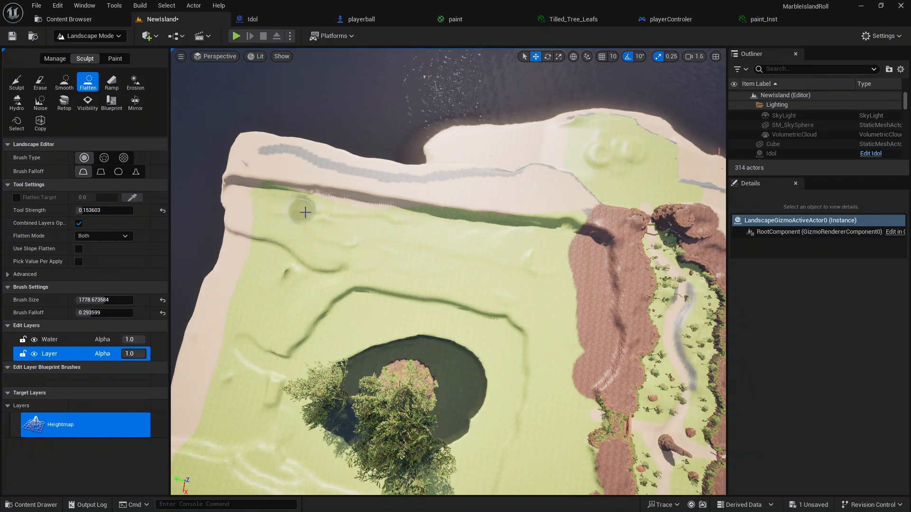
{"action": "left_click_drag", "start_coordinate": [305, 212], "coordinate": [349, 219]}
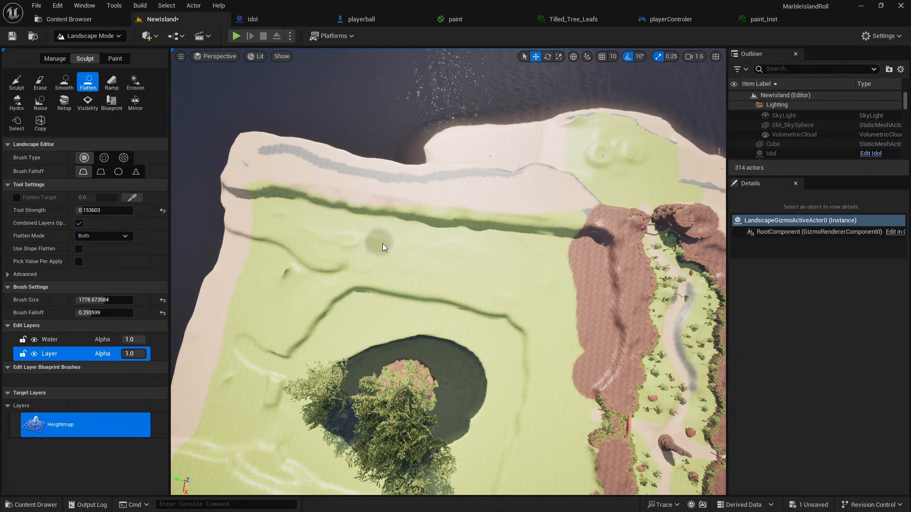
Flatten the grass-side foot of the reddish rock cliff beyond the overgrown valley entrance, toward the grey mountain
{"action": "mouse_move", "coordinate": [382, 243]}
{"action": "right_mouse_down"}
{"action": "mouse_move", "coordinate": [611, 237]}
{"action": "mouse_move", "coordinate": [560, 222]}
{"action": "mouse_move", "coordinate": [540, 235]}
{"action": "mouse_move", "coordinate": [383, 249]}
{"action": "right_mouse_up"}
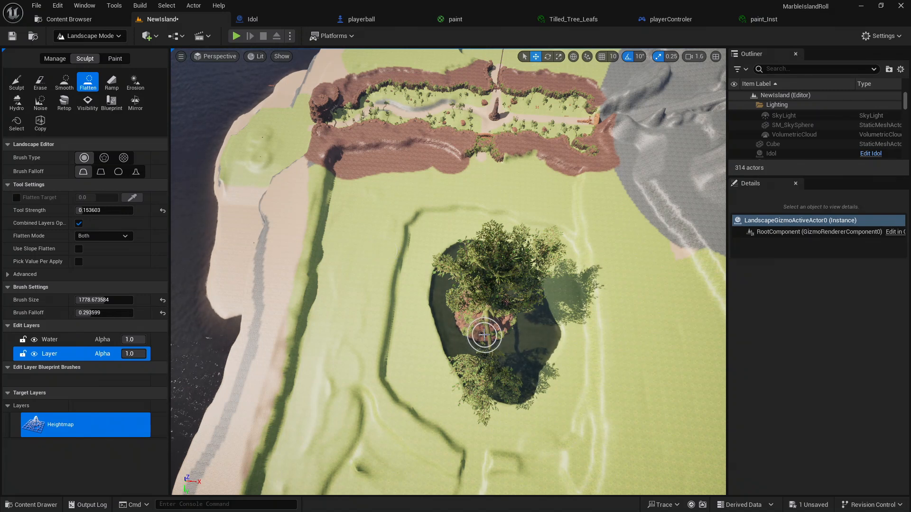
{"action": "mouse_move", "coordinate": [488, 329]}
{"action": "right_mouse_down"}
{"action": "mouse_move", "coordinate": [488, 254]}
{"action": "mouse_move", "coordinate": [505, 254]}
{"action": "mouse_move", "coordinate": [496, 263]}
{"action": "mouse_move", "coordinate": [497, 311]}
{"action": "right_mouse_up"}
{"action": "key", "text": "w"}
{"action": "key", "text": "w"}
{"action": "key", "text": "w"}
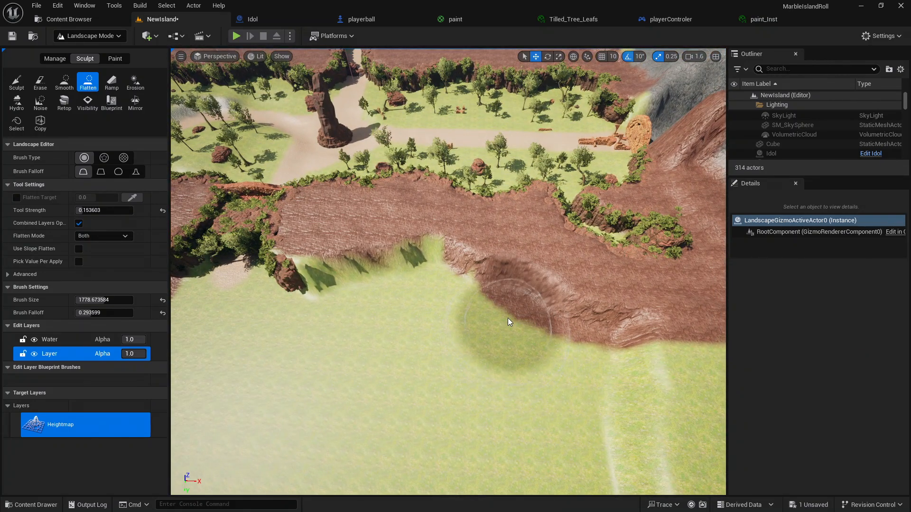
{"action": "mouse_move", "coordinate": [508, 321]}
{"action": "left_mouse_down"}
{"action": "mouse_move", "coordinate": [399, 283]}
{"action": "mouse_move", "coordinate": [407, 274]}
{"action": "mouse_move", "coordinate": [451, 286]}
{"action": "mouse_move", "coordinate": [551, 330]}
{"action": "left_mouse_up"}
Examine the flattened cliffs, the pond surroundings, the grey mountain and the coast from several heights to judge the terrain
{"action": "key", "text": "a"}
{"action": "right_click_drag", "start_coordinate": [493, 364], "coordinate": [429, 348]}
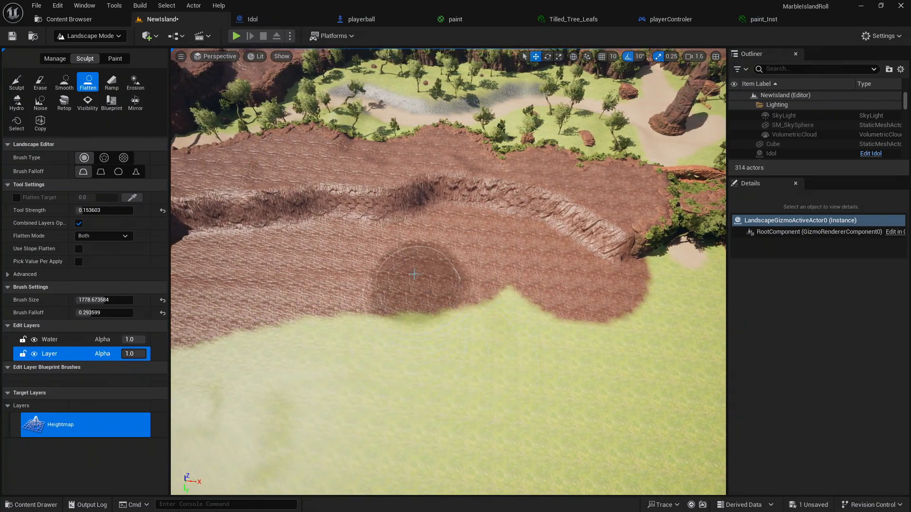
{"action": "right_click_drag", "start_coordinate": [301, 200], "coordinate": [255, 201]}
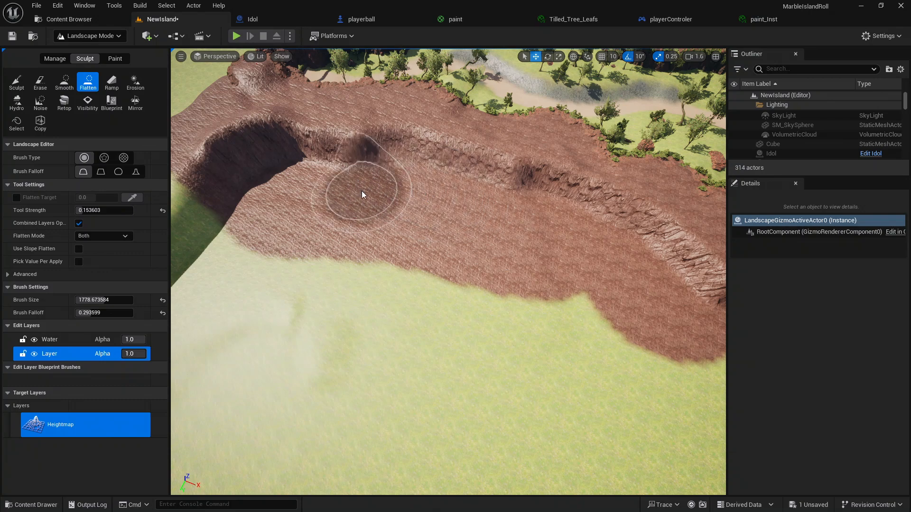
{"action": "right_click_drag", "start_coordinate": [331, 203], "coordinate": [352, 224]}
{"action": "key", "text": "s"}
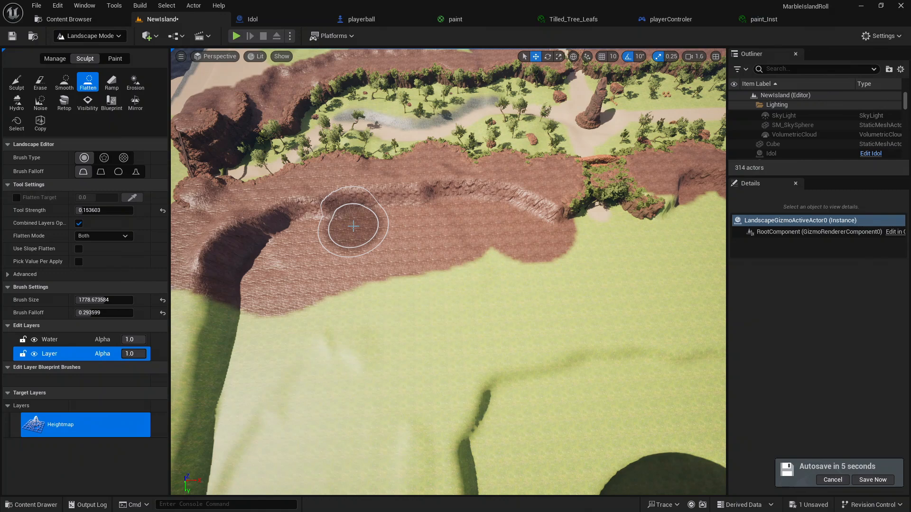
{"action": "key", "text": "d"}
{"action": "mouse_move", "coordinate": [415, 242]}
{"action": "right_mouse_down"}
{"action": "mouse_move", "coordinate": [419, 253]}
{"action": "mouse_move", "coordinate": [451, 219]}
{"action": "mouse_move", "coordinate": [405, 242]}
{"action": "right_mouse_up"}
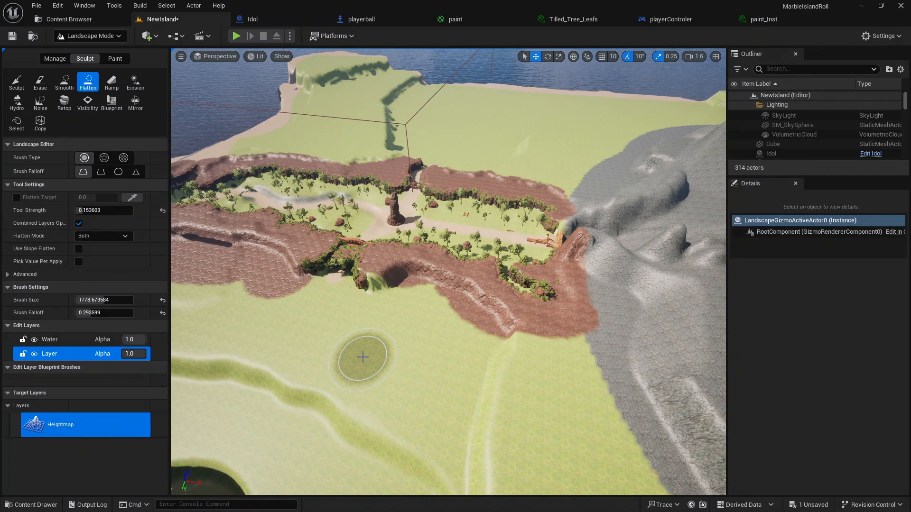
{"action": "mouse_move", "coordinate": [363, 356]}
{"action": "right_mouse_down"}
{"action": "mouse_move", "coordinate": [204, 368]}
{"action": "mouse_move", "coordinate": [202, 338]}
{"action": "mouse_move", "coordinate": [201, 354]}
{"action": "mouse_move", "coordinate": [218, 355]}
{"action": "mouse_move", "coordinate": [221, 394]}
{"action": "mouse_move", "coordinate": [355, 357]}
{"action": "right_mouse_up"}
{"action": "key", "text": "s"}
{"action": "key", "text": "a"}
{"action": "key", "text": "w"}
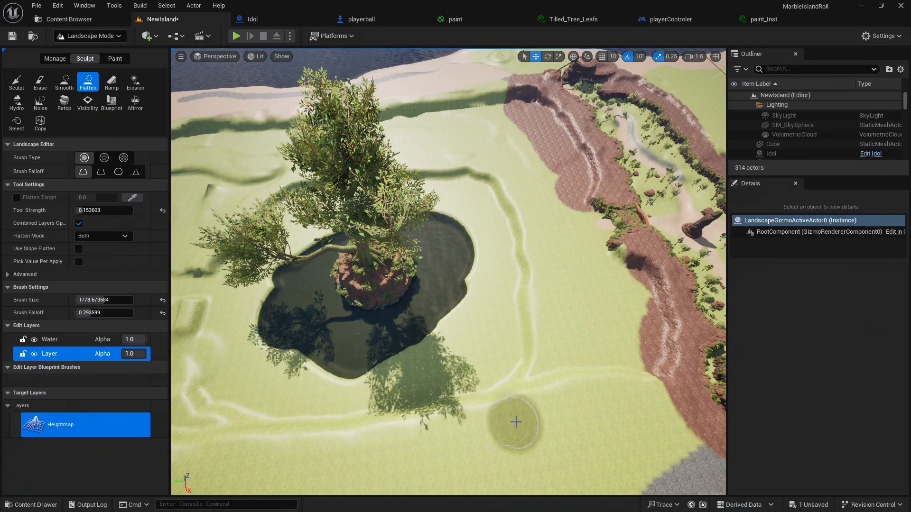
{"action": "right_click_drag", "start_coordinate": [583, 409], "coordinate": [526, 394]}
{"action": "right_click_drag", "start_coordinate": [448, 272], "coordinate": [270, 258]}
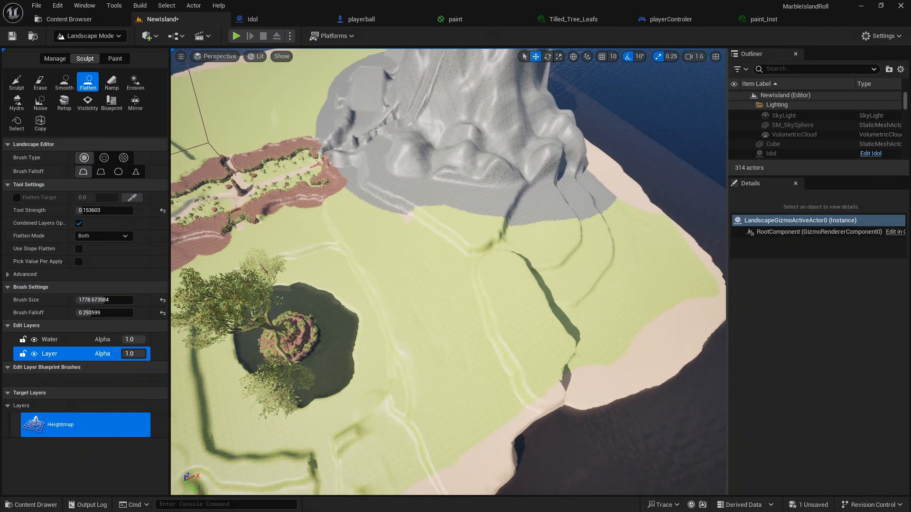
{"action": "mouse_move", "coordinate": [619, 249]}
{"action": "right_mouse_down"}
{"action": "mouse_move", "coordinate": [640, 251]}
{"action": "mouse_move", "coordinate": [618, 249]}
{"action": "right_mouse_up"}
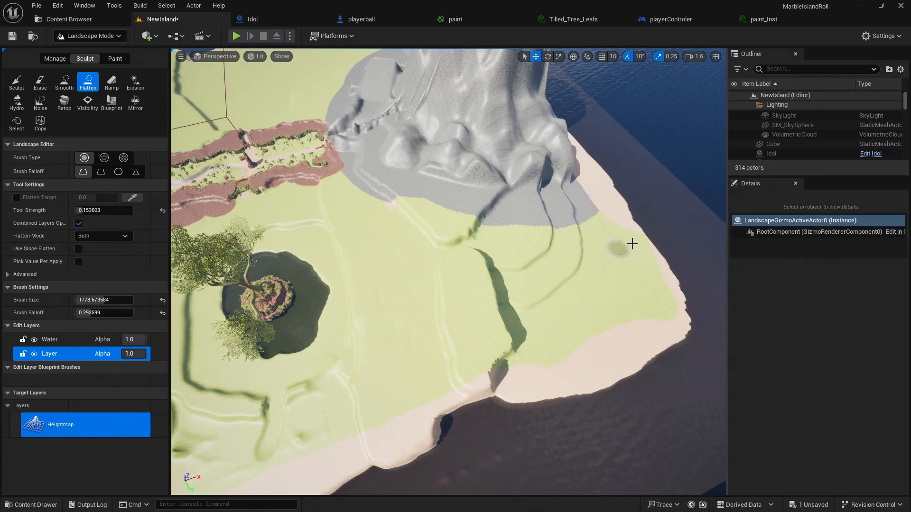
{"action": "right_click_drag", "start_coordinate": [448, 272], "coordinate": [440, 230]}
{"action": "key", "text": "s"}
{"action": "key", "text": "a"}
{"action": "right_click_drag", "start_coordinate": [481, 92], "coordinate": [481, 93]}
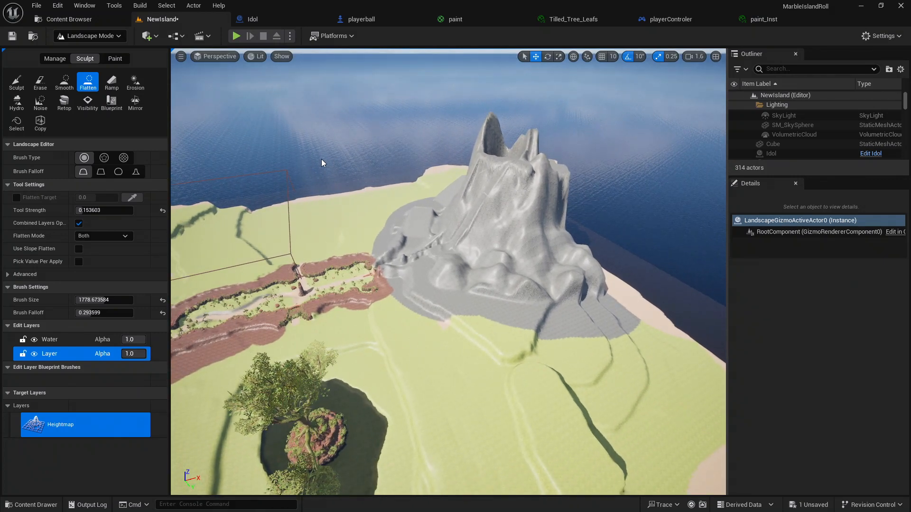
{"action": "right_click_drag", "start_coordinate": [356, 215], "coordinate": [379, 220]}
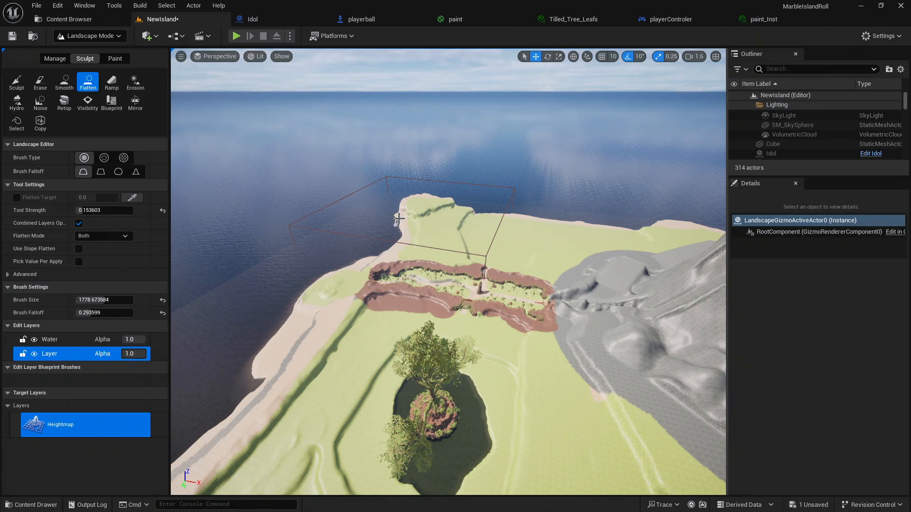
Inspect the reddish cliff beside the overgrown valley entrance up close and along its grass edge
{"action": "mouse_move", "coordinate": [469, 332]}
{"action": "right_mouse_down"}
{"action": "mouse_move", "coordinate": [460, 353]}
{"action": "mouse_move", "coordinate": [478, 356]}
{"action": "mouse_move", "coordinate": [465, 358]}
{"action": "mouse_move", "coordinate": [462, 324]}
{"action": "mouse_move", "coordinate": [458, 340]}
{"action": "mouse_move", "coordinate": [469, 362]}
{"action": "mouse_move", "coordinate": [463, 336]}
{"action": "mouse_move", "coordinate": [464, 396]}
{"action": "right_mouse_up"}
{"action": "key", "text": "w"}
{"action": "key", "text": "w"}
{"action": "key", "text": "w"}
{"action": "key", "text": "w"}
{"action": "key", "text": "w"}
{"action": "key", "text": "w"}
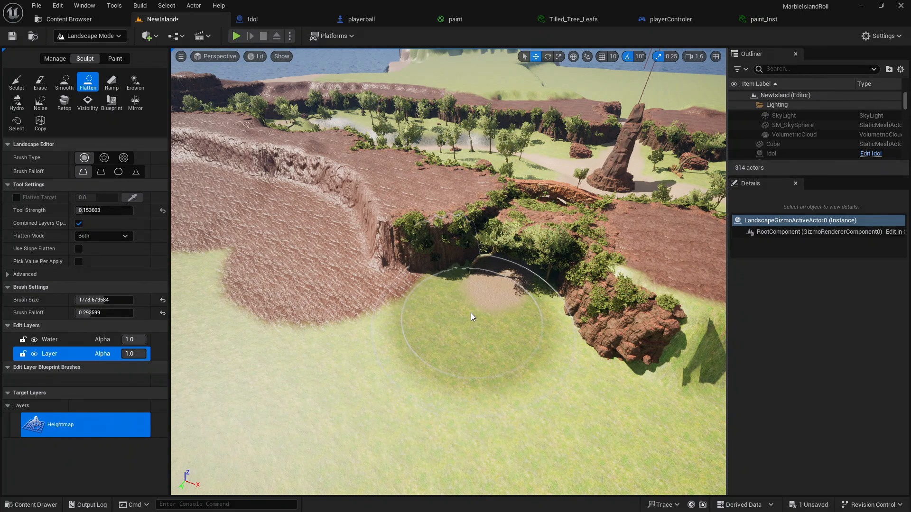
{"action": "mouse_move", "coordinate": [470, 311]}
{"action": "right_mouse_down"}
{"action": "mouse_move", "coordinate": [467, 343]}
{"action": "mouse_move", "coordinate": [439, 345]}
{"action": "mouse_move", "coordinate": [448, 327]}
{"action": "right_mouse_up"}
{"action": "key", "text": "s"}
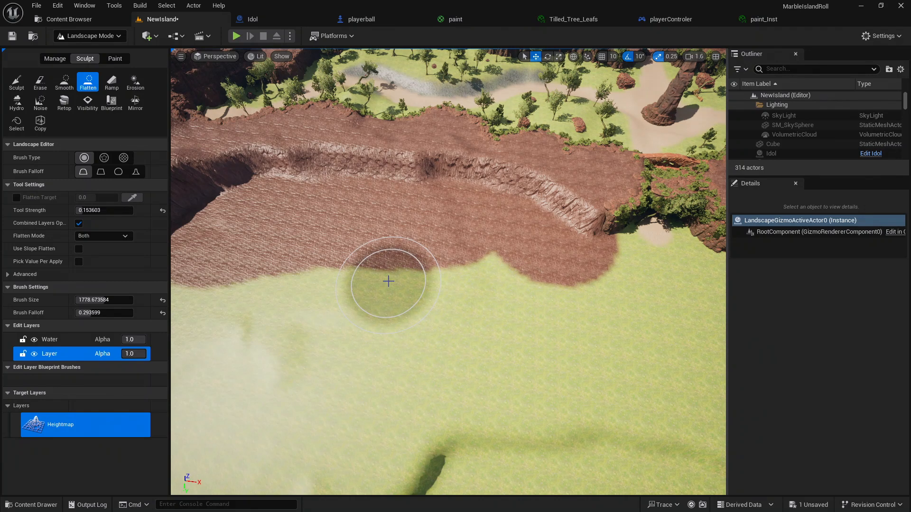
{"action": "key", "text": "super"}
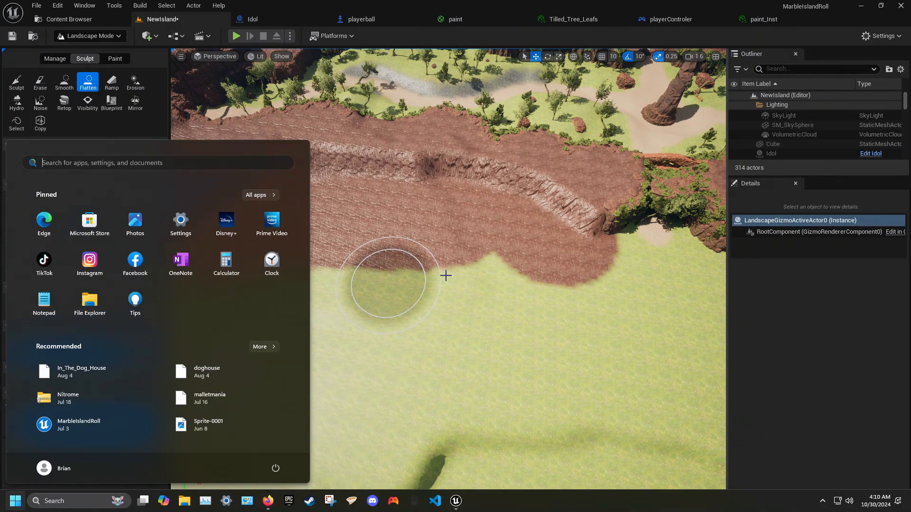
{"action": "key", "text": "super"}
{"action": "mouse_move", "coordinate": [484, 283]}
{"action": "right_mouse_down"}
{"action": "mouse_move", "coordinate": [446, 280]}
{"action": "mouse_move", "coordinate": [446, 260]}
{"action": "right_mouse_up"}
{"action": "right_click_drag", "start_coordinate": [484, 283], "coordinate": [494, 284]}
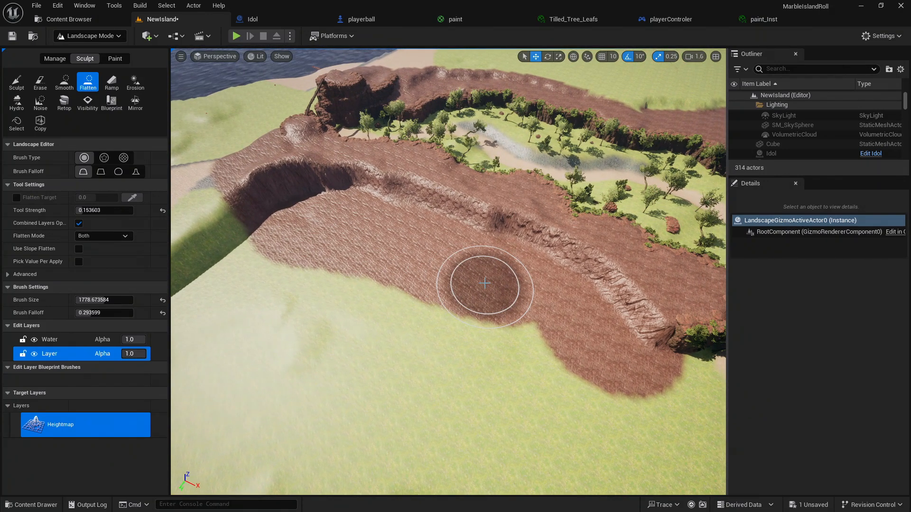
{"action": "key", "text": "super"}
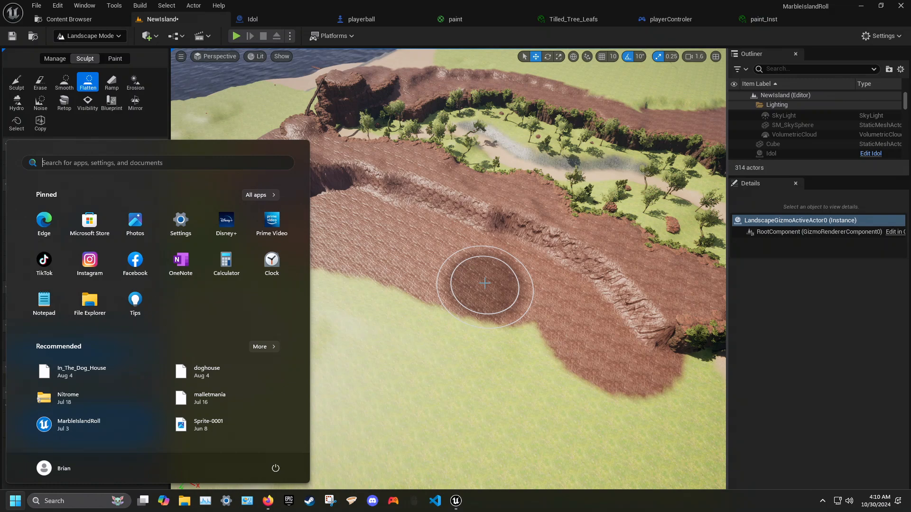
{"action": "key", "text": "Escape"}
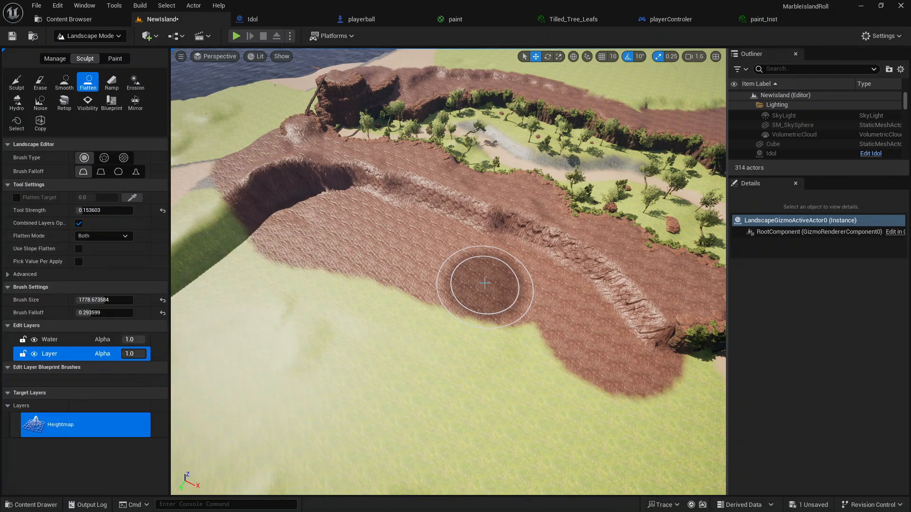
Flatten the foot of the reddish cliff at its end beside the vine-covered valley entrance
{"action": "key", "text": "d"}
{"action": "mouse_move", "coordinate": [484, 283]}
{"action": "right_mouse_down"}
{"action": "mouse_move", "coordinate": [429, 256]}
{"action": "mouse_move", "coordinate": [415, 207]}
{"action": "mouse_move", "coordinate": [425, 265]}
{"action": "mouse_move", "coordinate": [481, 287]}
{"action": "right_mouse_up"}
{"action": "right_click_drag", "start_coordinate": [261, 304], "coordinate": [265, 278]}
{"action": "right_click_drag", "start_coordinate": [316, 290], "coordinate": [322, 337]}
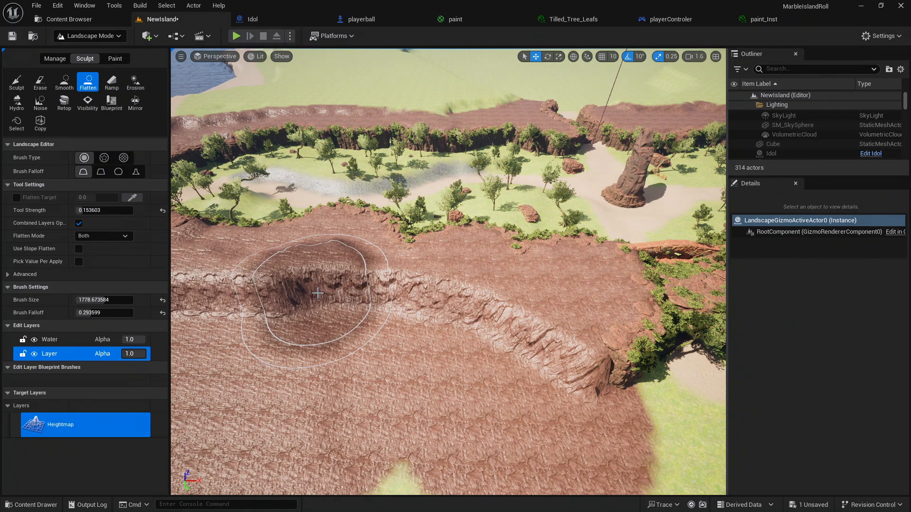
{"action": "right_click_drag", "start_coordinate": [324, 298], "coordinate": [319, 328]}
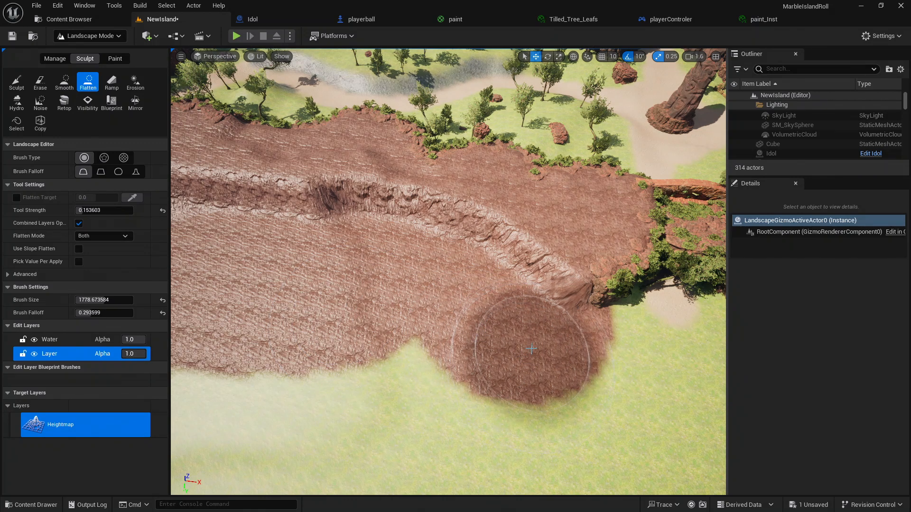
{"action": "left_click_drag", "start_coordinate": [531, 348], "coordinate": [542, 339]}
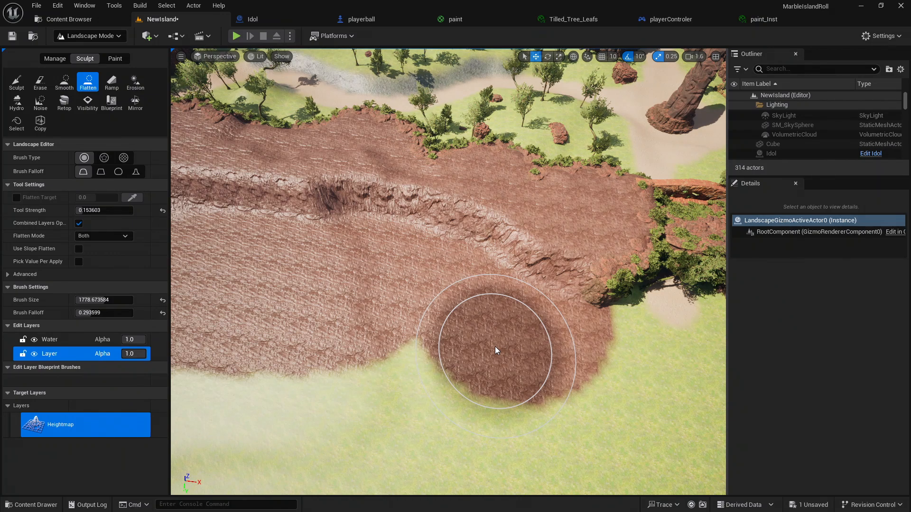
Switch from Landscape mode to Selection mode and check the cliff face beside the valley entrance
{"action": "mouse_move", "coordinate": [491, 343]}
{"action": "right_mouse_down"}
{"action": "mouse_move", "coordinate": [489, 326]}
{"action": "mouse_move", "coordinate": [495, 345]}
{"action": "mouse_move", "coordinate": [506, 345]}
{"action": "mouse_move", "coordinate": [555, 313]}
{"action": "mouse_move", "coordinate": [641, 304]}
{"action": "mouse_move", "coordinate": [546, 351]}
{"action": "mouse_move", "coordinate": [432, 380]}
{"action": "mouse_move", "coordinate": [387, 372]}
{"action": "mouse_move", "coordinate": [403, 341]}
{"action": "mouse_move", "coordinate": [427, 329]}
{"action": "mouse_move", "coordinate": [332, 380]}
{"action": "mouse_move", "coordinate": [266, 375]}
{"action": "mouse_move", "coordinate": [280, 304]}
{"action": "mouse_move", "coordinate": [256, 266]}
{"action": "mouse_move", "coordinate": [266, 304]}
{"action": "mouse_move", "coordinate": [490, 342]}
{"action": "mouse_move", "coordinate": [562, 338]}
{"action": "mouse_move", "coordinate": [488, 347]}
{"action": "right_mouse_up"}
{"action": "key", "text": "s"}
{"action": "key", "text": "w"}
{"action": "key", "text": "s"}
{"action": "key", "text": "s"}
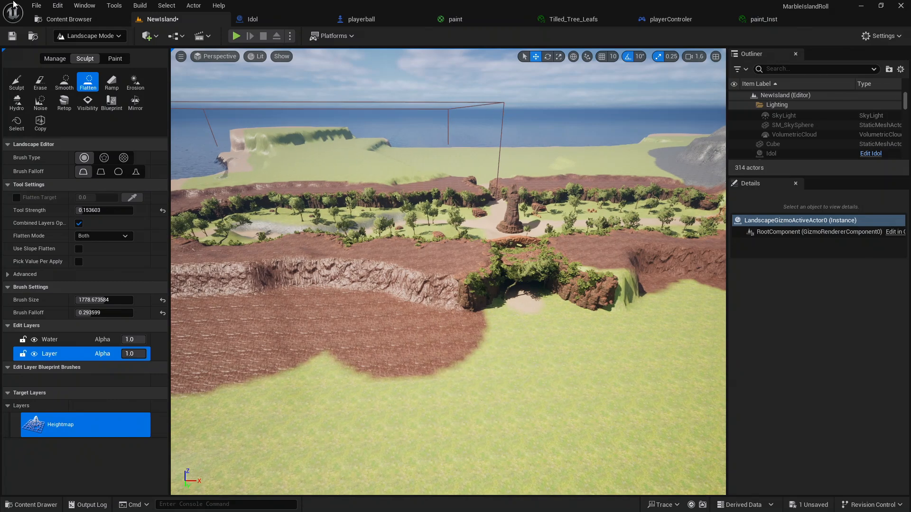
{"action": "left_click", "coordinate": [113, 40]}
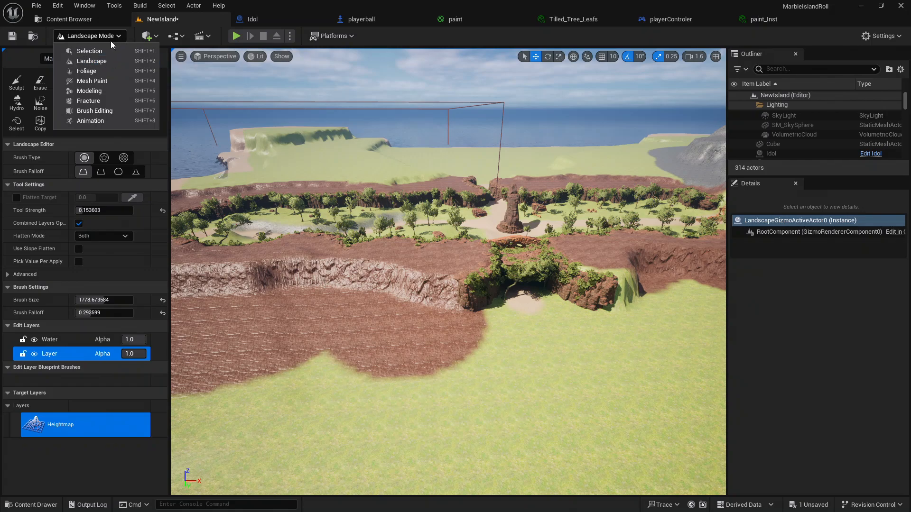
{"action": "left_click", "coordinate": [106, 52]}
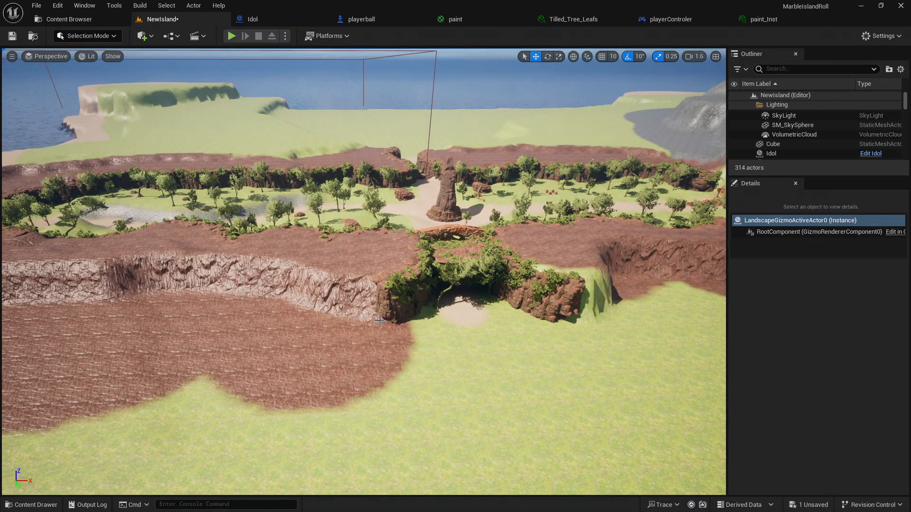
{"action": "scroll", "coordinate": [380, 321], "scroll_direction": "up", "scroll_amount": 10}
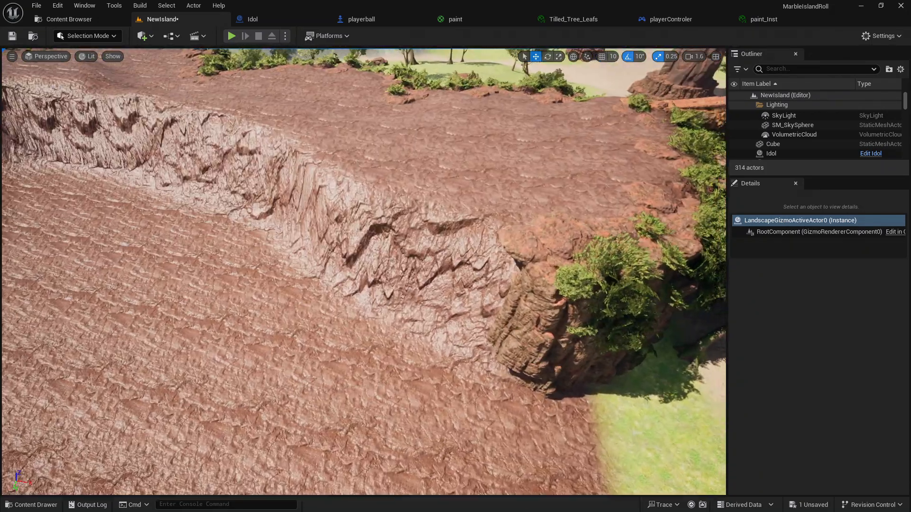
{"action": "scroll", "coordinate": [350, 378], "scroll_direction": "down", "scroll_amount": 5}
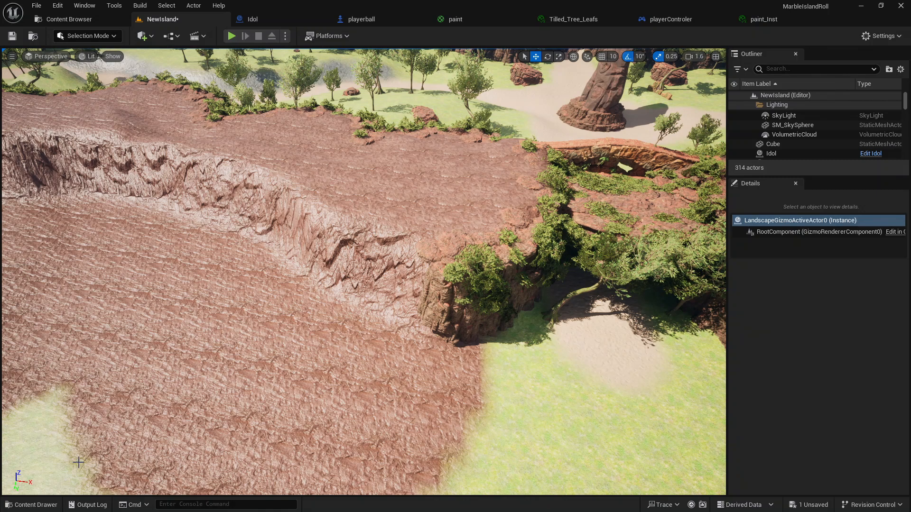
Look through the Maps folder of ModularLostRuinKit in the project content and return to the main Content folder
{"action": "left_click", "coordinate": [11, 506]}
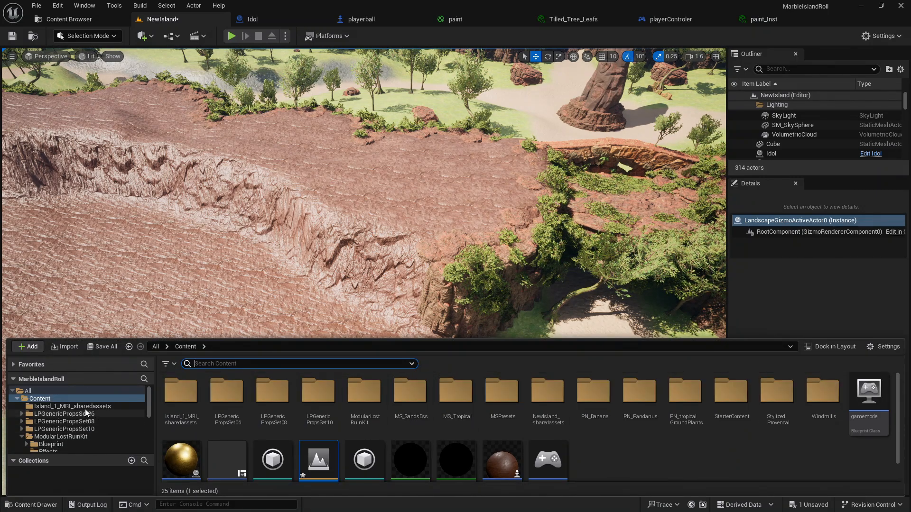
{"action": "scroll", "coordinate": [61, 425], "scroll_direction": "down", "scroll_amount": 2}
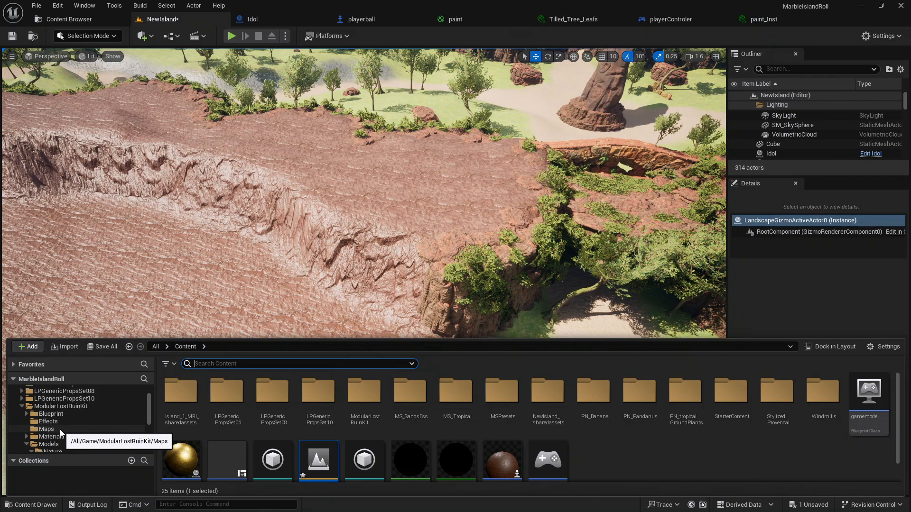
{"action": "left_click", "coordinate": [46, 429]}
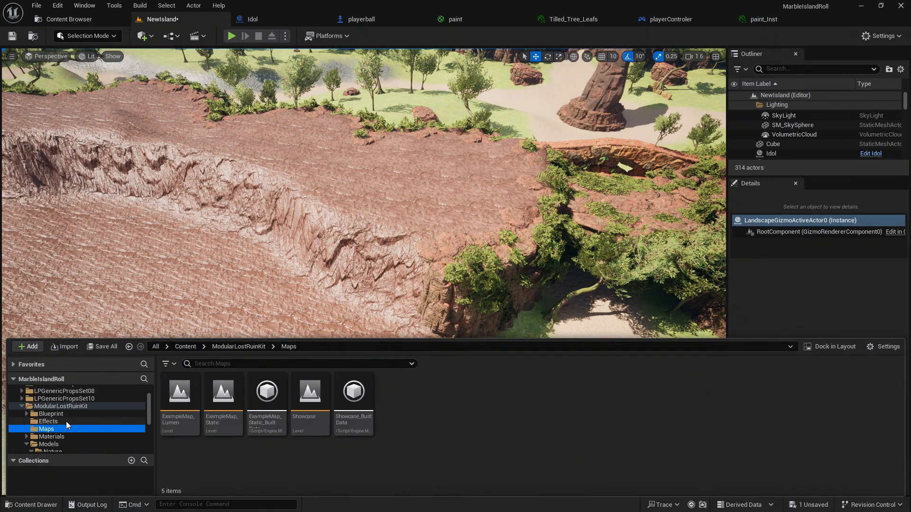
{"action": "scroll", "coordinate": [66, 422], "scroll_direction": "up", "scroll_amount": 3}
{"action": "left_click", "coordinate": [60, 397]}
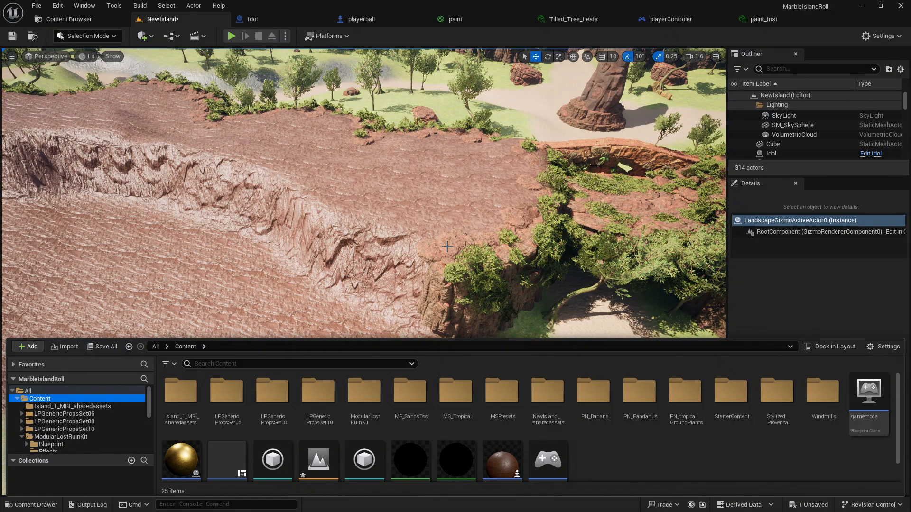
Open the ModularLostRuinKit folder in the project content and check the bare cliff beside the valley entrance
{"action": "right_click_drag", "start_coordinate": [631, 256], "coordinate": [326, 320]}
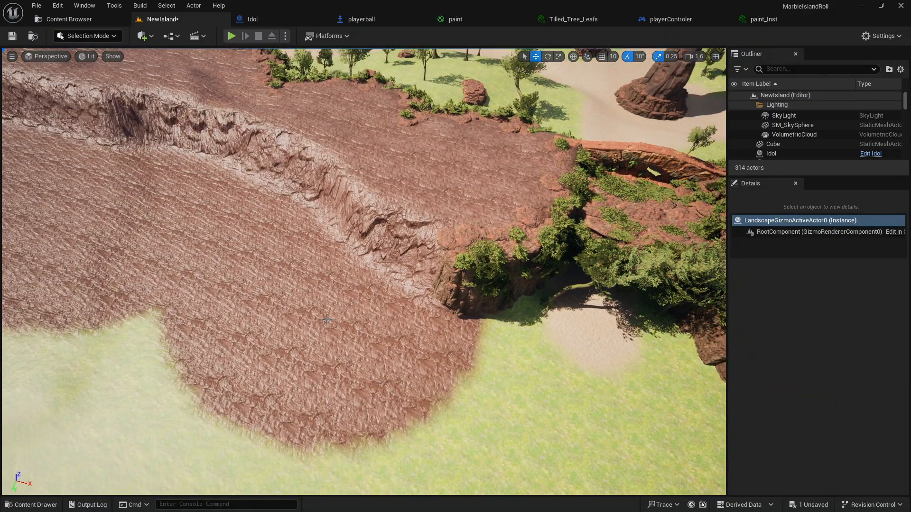
{"action": "left_click", "coordinate": [31, 504]}
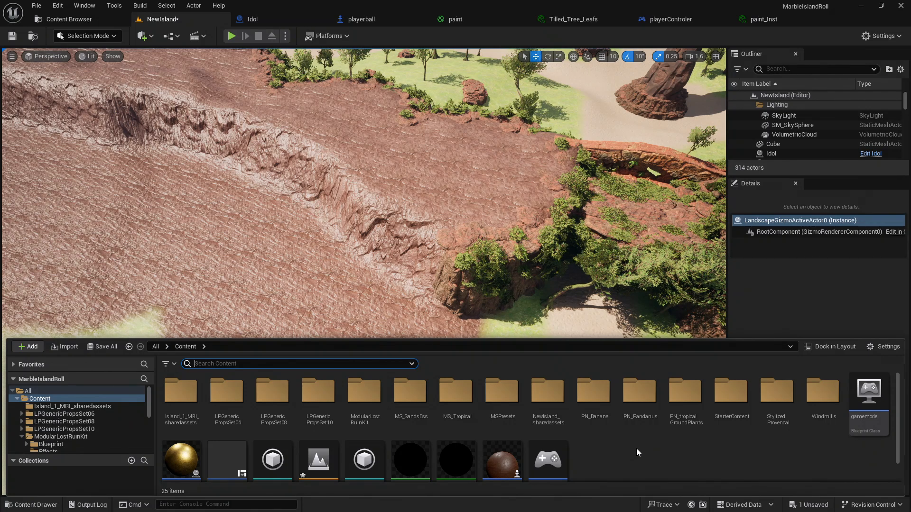
{"action": "double_click", "coordinate": [351, 412]}
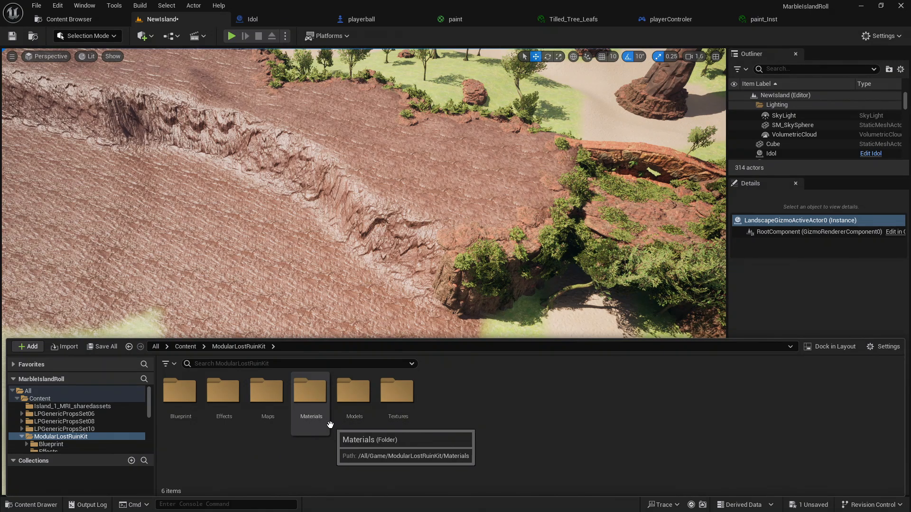
{"action": "right_click_drag", "start_coordinate": [482, 275], "coordinate": [521, 244]}
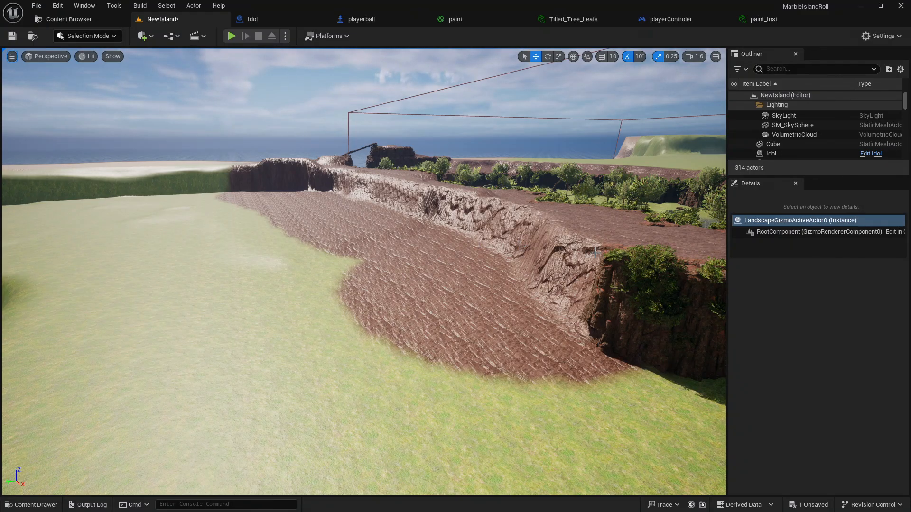
{"action": "right_click_drag", "start_coordinate": [229, 459], "coordinate": [285, 467]}
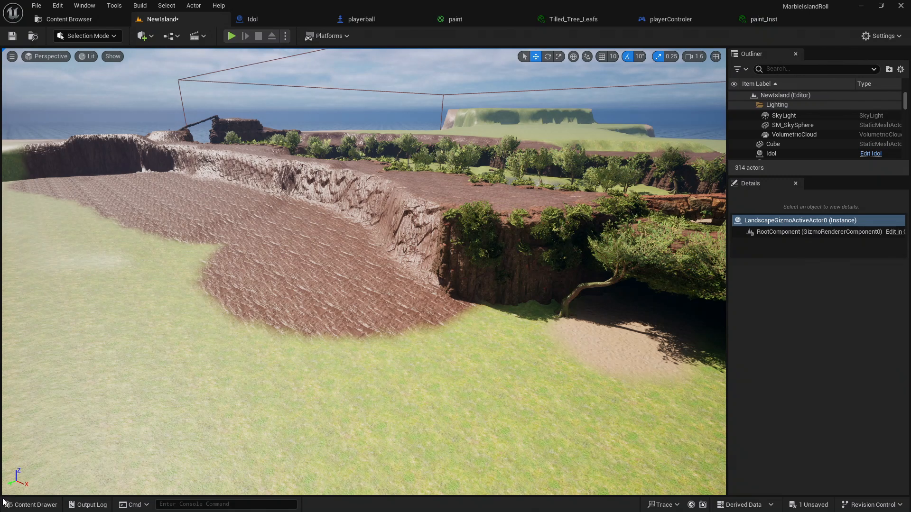
{"action": "left_click", "coordinate": [20, 501]}
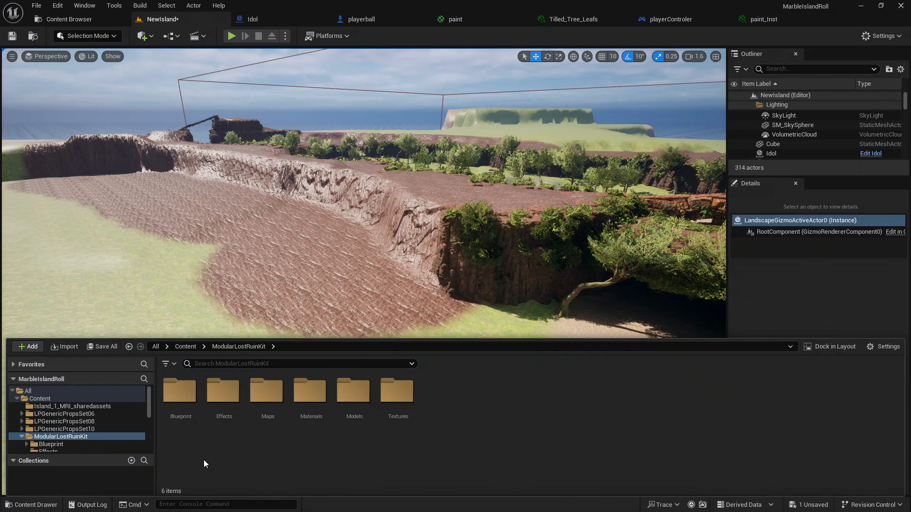
Browse ModularLostRuinKit to the WithFoliage folder inside Models, Nature, Rocks
{"action": "double_click", "coordinate": [360, 391]}
{"action": "double_click", "coordinate": [181, 397]}
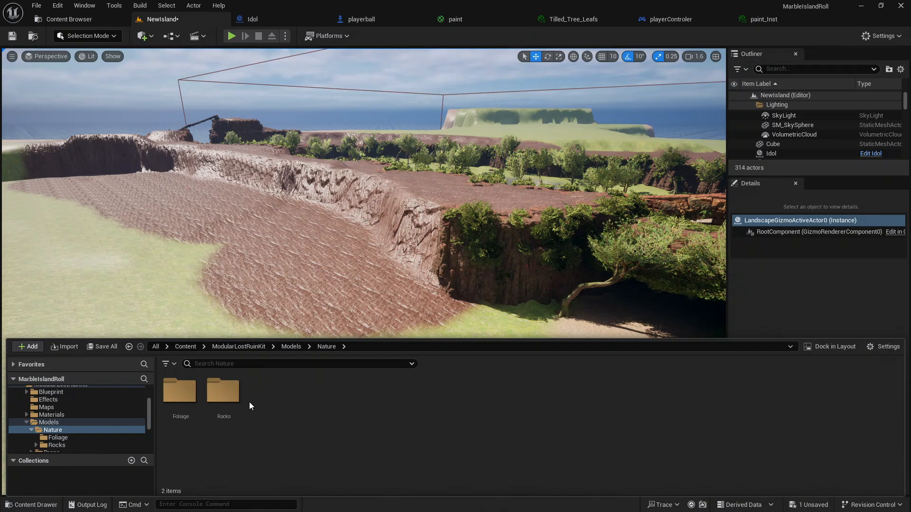
{"action": "double_click", "coordinate": [218, 395]}
{"action": "double_click", "coordinate": [181, 392]}
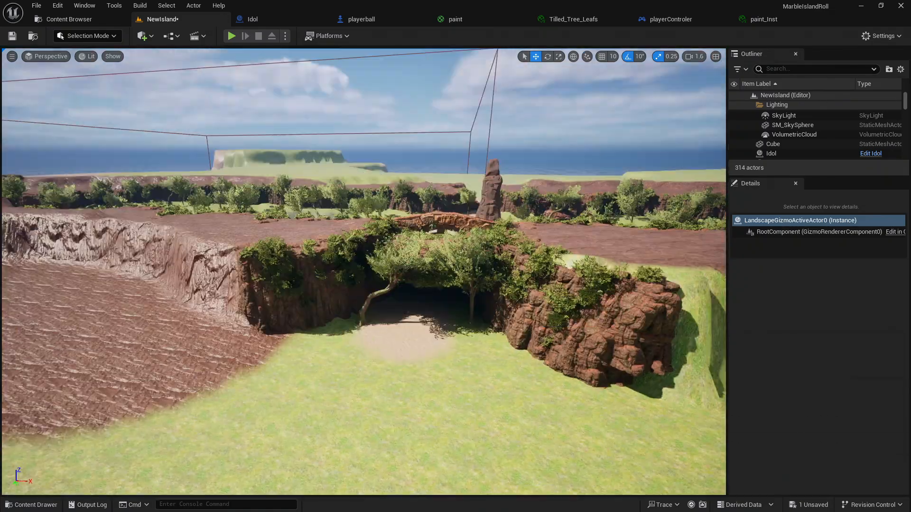
Place the SM_Wall_Rock_Set_5_Fol mesh on the ground in front of the bare cliff beside the valley entrance
{"action": "right_click_drag", "start_coordinate": [363, 271], "coordinate": [323, 323]}
{"action": "right_click_drag", "start_coordinate": [95, 440], "coordinate": [106, 440]}
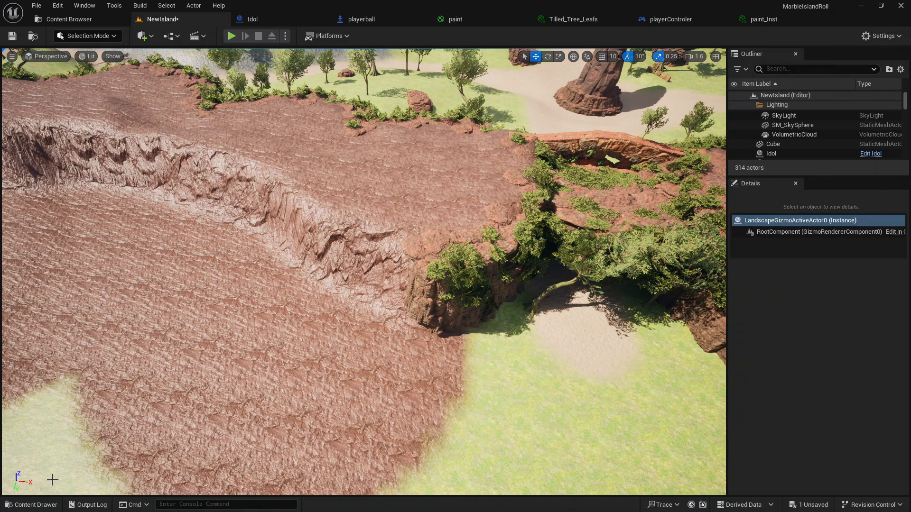
{"action": "left_click", "coordinate": [31, 505]}
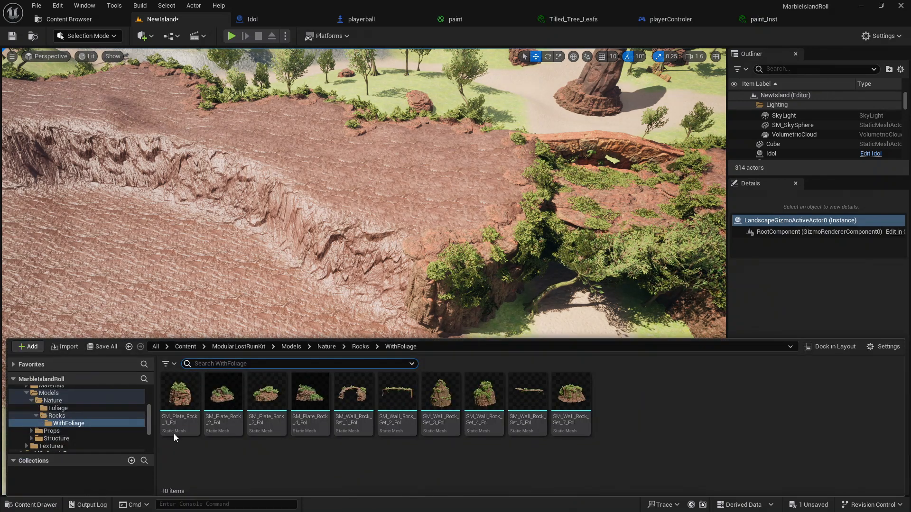
{"action": "left_click", "coordinate": [525, 398]}
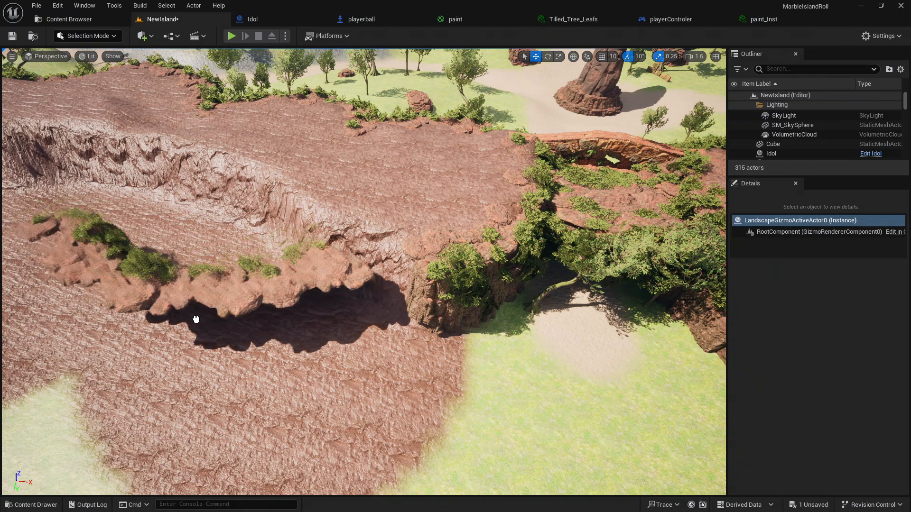
{"action": "left_click", "coordinate": [187, 297]}
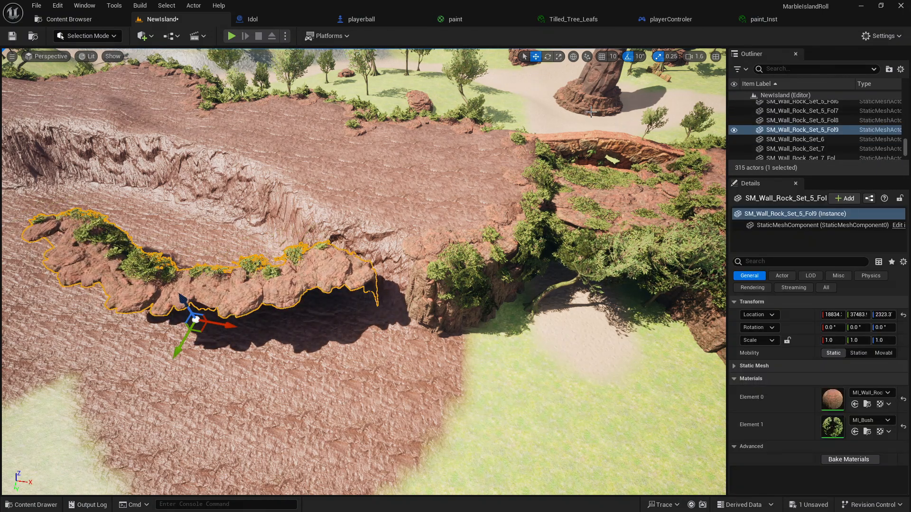
Rotate the new rock wall to about -190° around the vertical axis and move it against the cliff by the entrance
{"action": "left_click", "coordinate": [547, 56]}
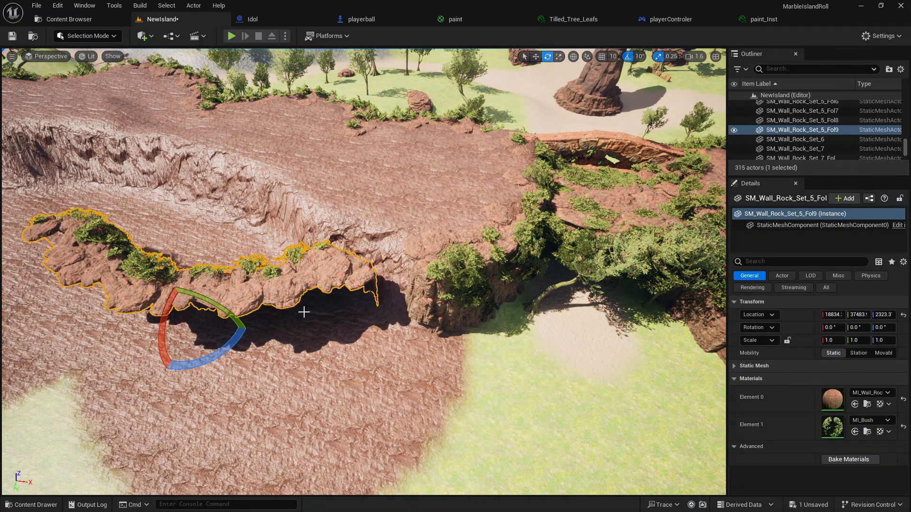
{"action": "left_click_drag", "start_coordinate": [196, 370], "coordinate": [315, 370]}
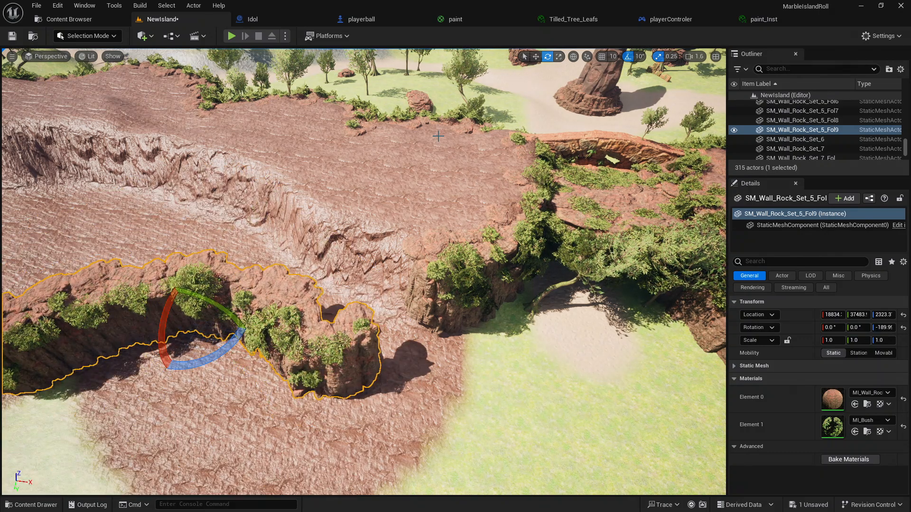
{"action": "left_click", "coordinate": [536, 57]}
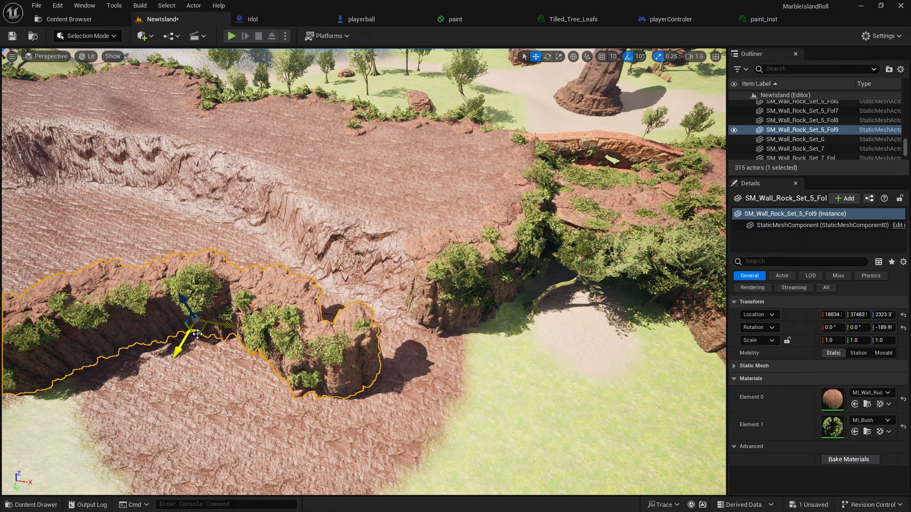
{"action": "left_click_drag", "start_coordinate": [199, 331], "coordinate": [264, 280]}
Raise the new rock wall slightly to a height of about 2342 and check its joint with the entrance rocks
{"action": "mouse_move", "coordinate": [264, 279]}
{"action": "right_mouse_down"}
{"action": "mouse_move", "coordinate": [270, 351]}
{"action": "mouse_move", "coordinate": [251, 327]}
{"action": "mouse_move", "coordinate": [266, 280]}
{"action": "right_mouse_up"}
{"action": "key", "text": "w"}
{"action": "right_click_drag", "start_coordinate": [273, 321], "coordinate": [276, 288]}
{"action": "key", "text": "s"}
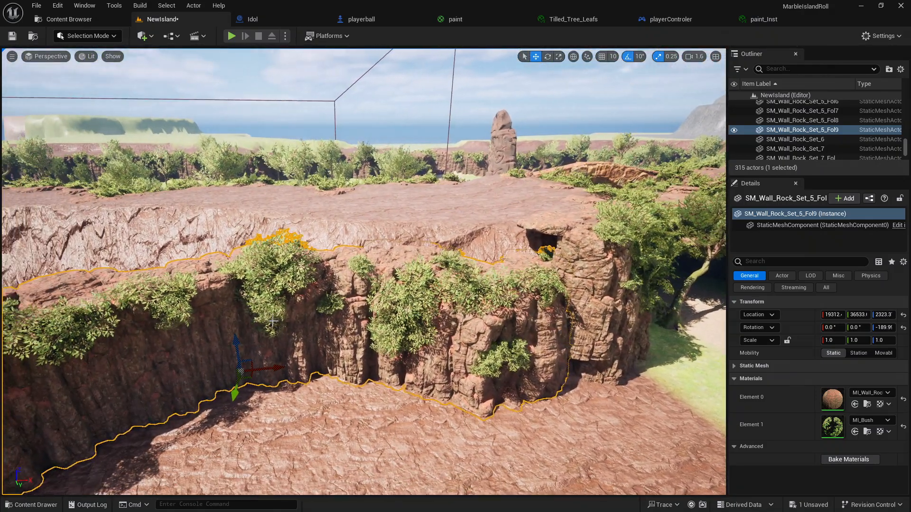
{"action": "mouse_move", "coordinate": [234, 345]}
{"action": "left_mouse_down"}
{"action": "mouse_move", "coordinate": [236, 317]}
{"action": "mouse_move", "coordinate": [230, 343]}
{"action": "left_mouse_up"}
{"action": "key", "text": "d"}
{"action": "right_click_drag", "start_coordinate": [326, 363], "coordinate": [287, 378]}
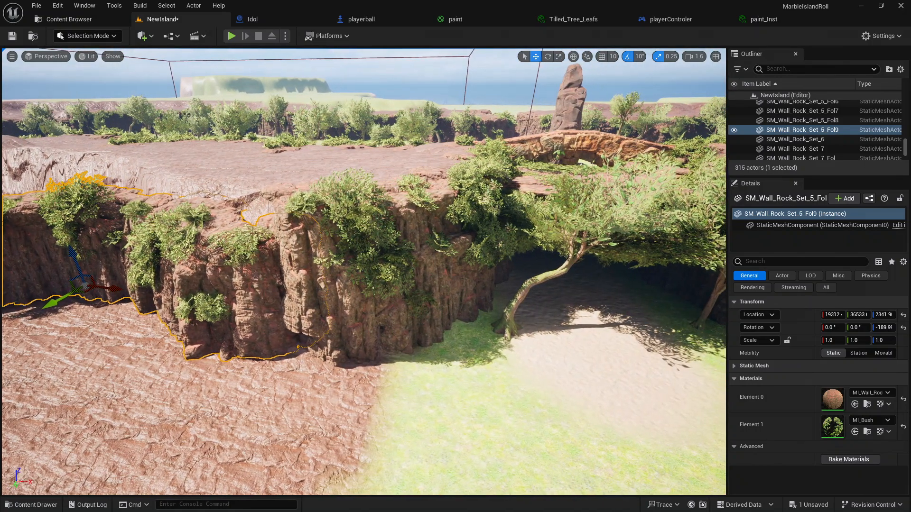
Examine the existing vine-covered rock walls on both sides of the valley entrance by selecting their individual meshes
{"action": "left_click", "coordinate": [287, 377]}
{"action": "right_click_drag", "start_coordinate": [437, 236], "coordinate": [434, 236]}
{"action": "left_click", "coordinate": [434, 236]}
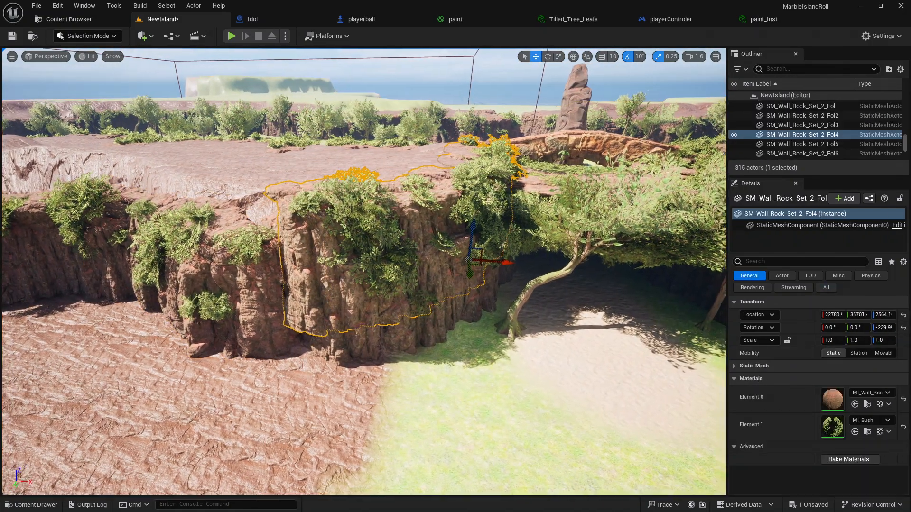
{"action": "left_click", "coordinate": [419, 334]}
{"action": "key", "text": "d"}
{"action": "right_click_drag", "start_coordinate": [419, 334], "coordinate": [462, 315]}
{"action": "left_click", "coordinate": [484, 376]}
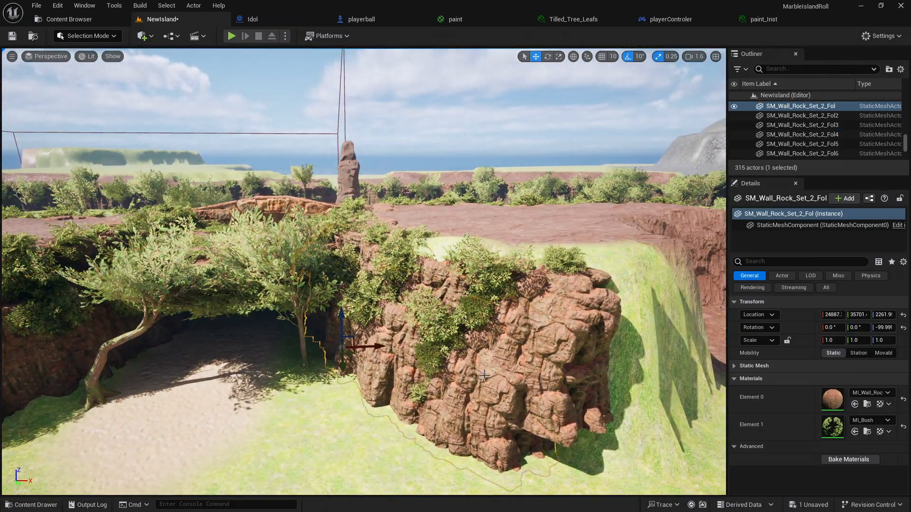
{"action": "left_click", "coordinate": [540, 299]}
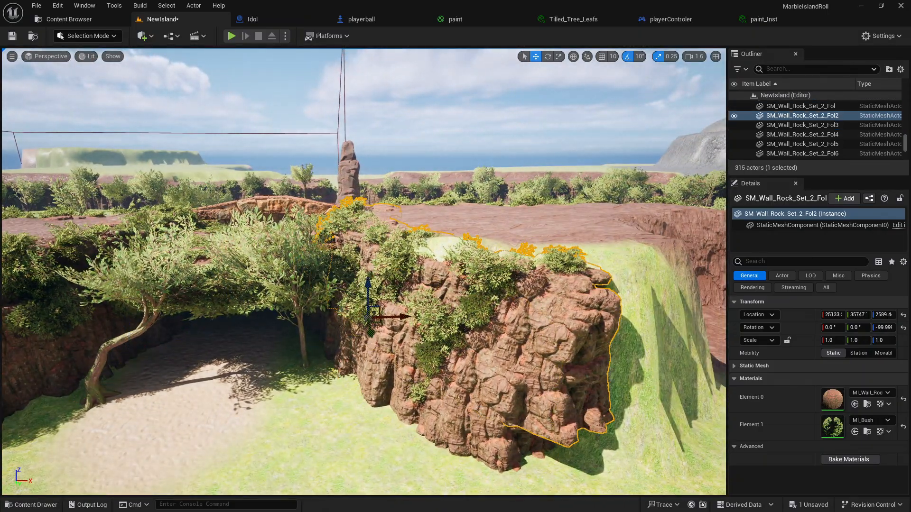
{"action": "key", "text": "d"}
{"action": "right_click_drag", "start_coordinate": [541, 300], "coordinate": [502, 295]}
{"action": "key", "text": "a"}
Shift the SM_Wall_Rock_Set_5_Fol wall toward the valley entrance so its end overlaps the neighbouring rock wall
{"action": "left_click", "coordinate": [304, 324]}
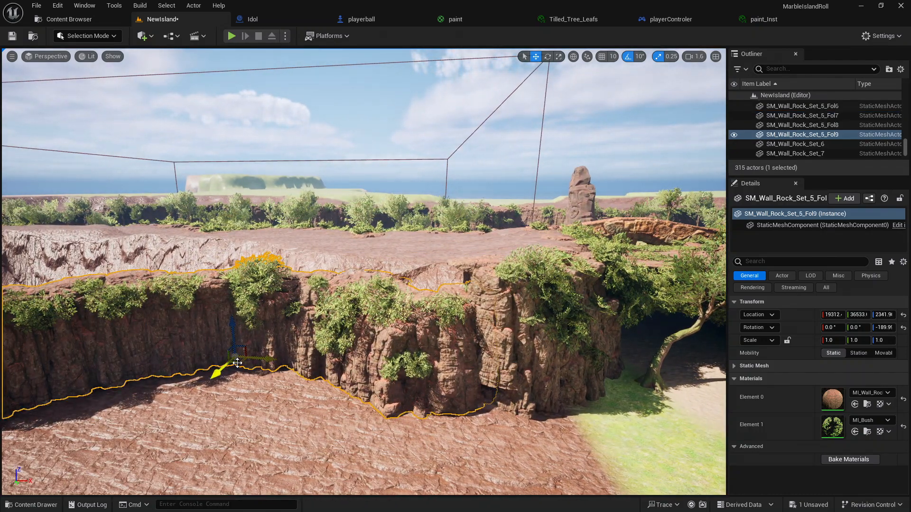
{"action": "left_click_drag", "start_coordinate": [237, 363], "coordinate": [267, 370]}
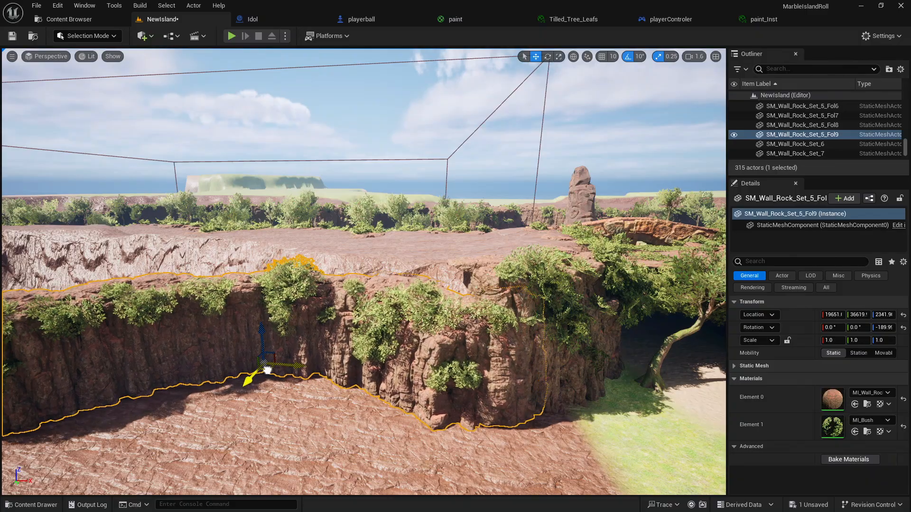
{"action": "key", "text": "w"}
{"action": "mouse_move", "coordinate": [267, 370]}
{"action": "right_mouse_down"}
{"action": "mouse_move", "coordinate": [276, 338]}
{"action": "mouse_move", "coordinate": [290, 385]}
{"action": "mouse_move", "coordinate": [274, 386]}
{"action": "right_mouse_up"}
{"action": "key", "text": "s"}
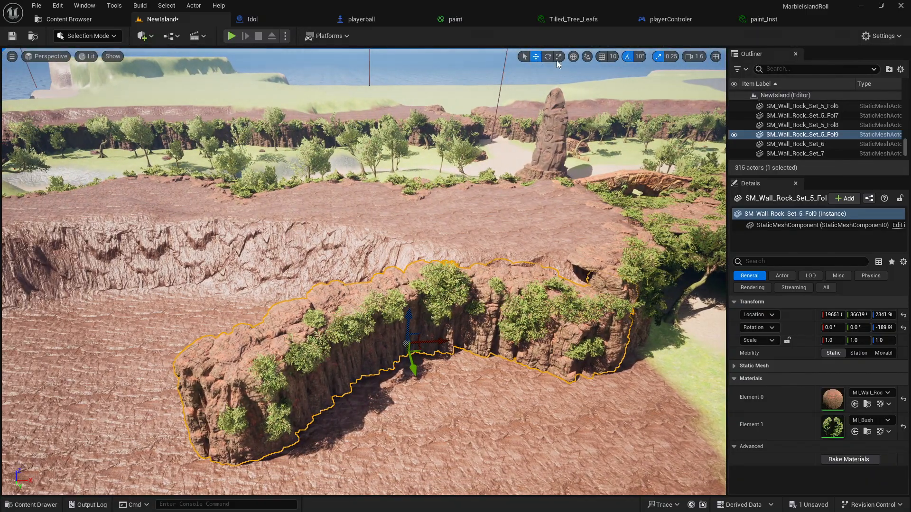
Rotate the new rock wall to about -180° around the vertical axis
{"action": "left_click", "coordinate": [549, 57]}
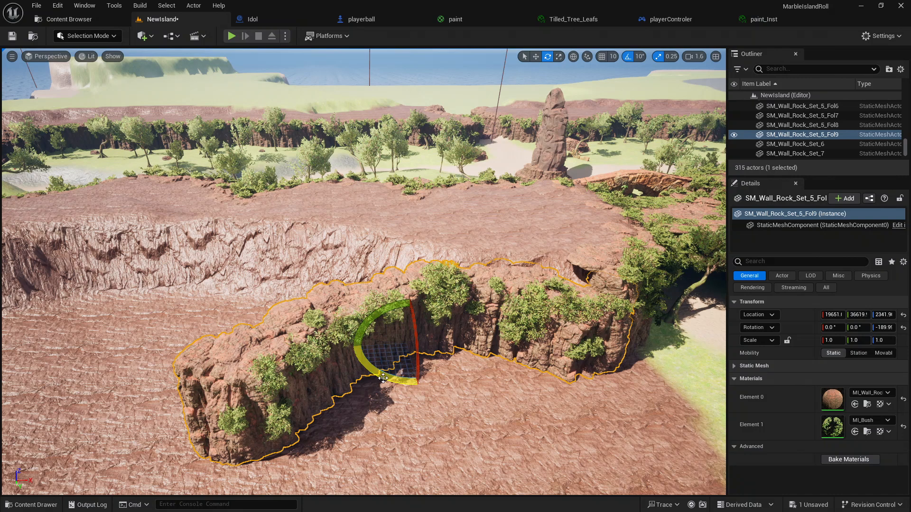
{"action": "left_click_drag", "start_coordinate": [383, 378], "coordinate": [456, 343]}
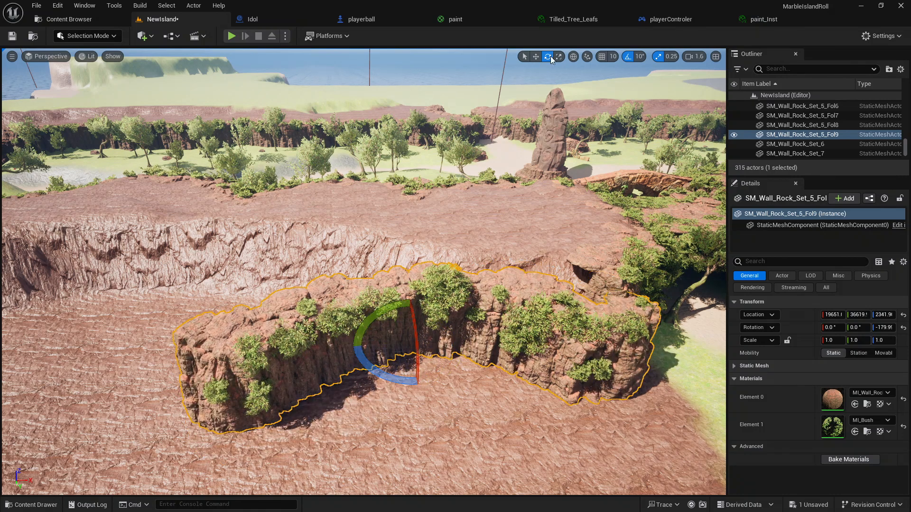
{"action": "left_click", "coordinate": [527, 67]}
Move the rotated rock wall back into the cliff and join it to the rocks at the valley entrance
{"action": "left_click", "coordinate": [535, 57]}
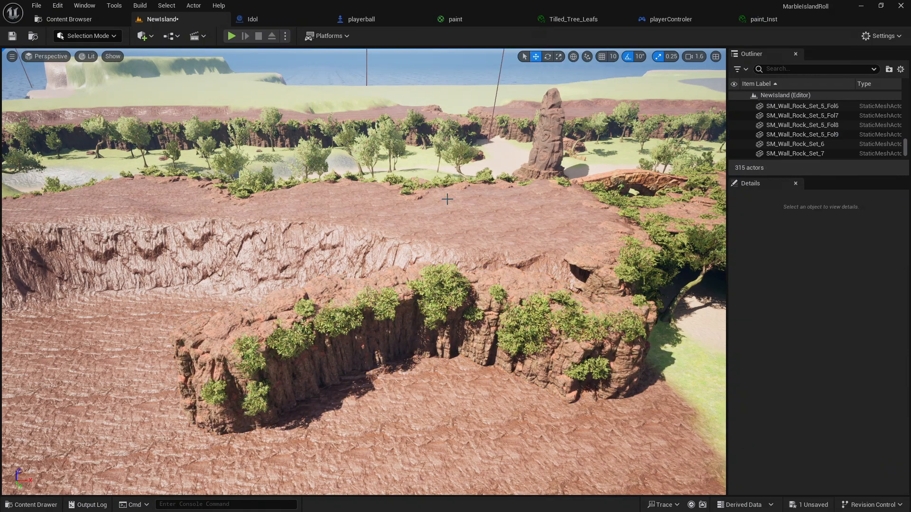
{"action": "left_click", "coordinate": [385, 361]}
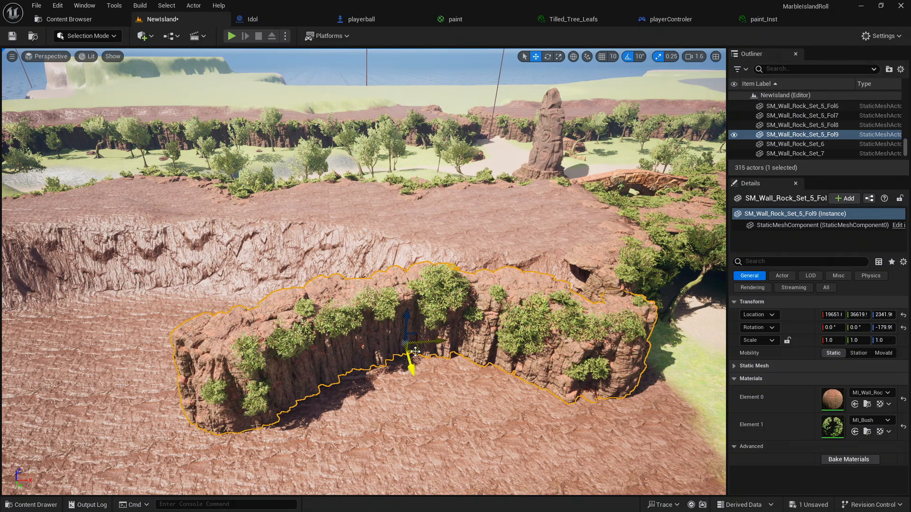
{"action": "left_click_drag", "start_coordinate": [415, 352], "coordinate": [422, 331]}
{"action": "right_click_drag", "start_coordinate": [422, 331], "coordinate": [355, 378]}
{"action": "left_click", "coordinate": [325, 412]}
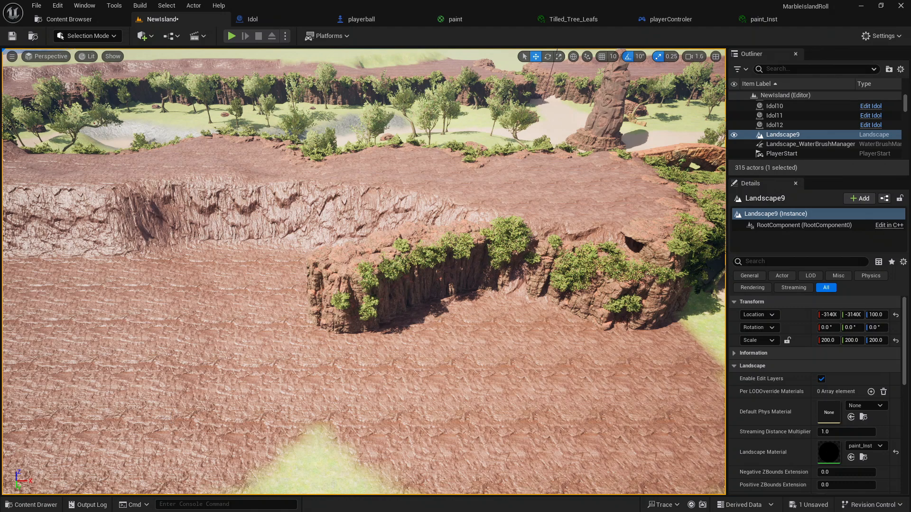
Try out the SM_Plate_Rock_1_Fol and SM_Wall_Rock_Set_7_Fol rocks near the free end of the new wall, deleting each one
{"action": "left_click", "coordinate": [10, 505]}
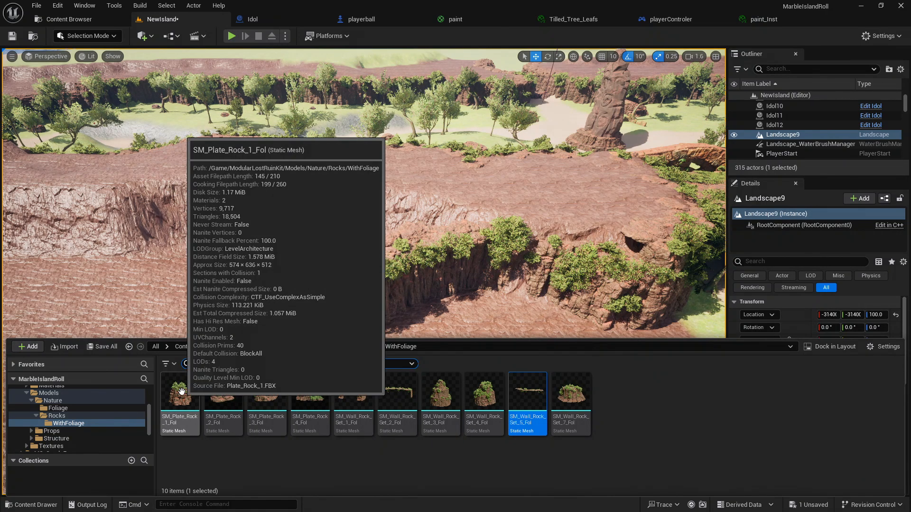
{"action": "left_click_drag", "start_coordinate": [181, 390], "coordinate": [216, 247]}
{"action": "key", "text": "Delete"}
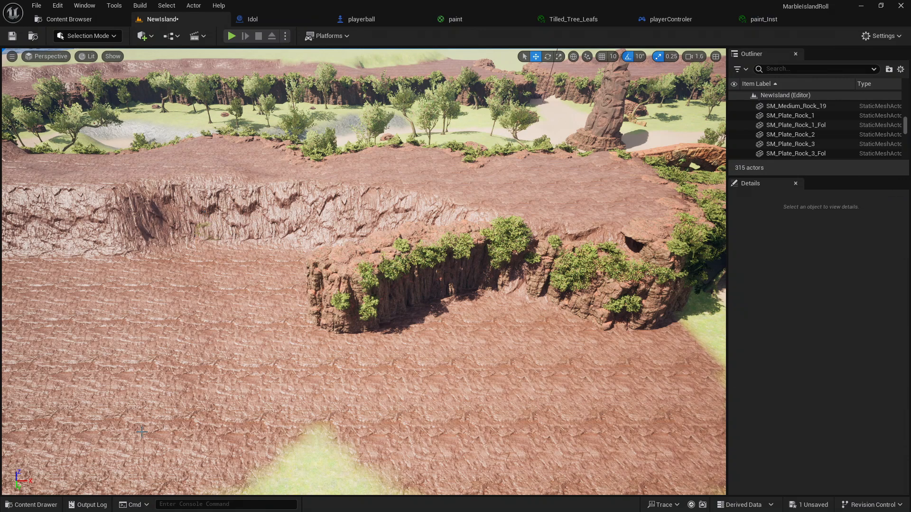
{"action": "left_click", "coordinate": [17, 507]}
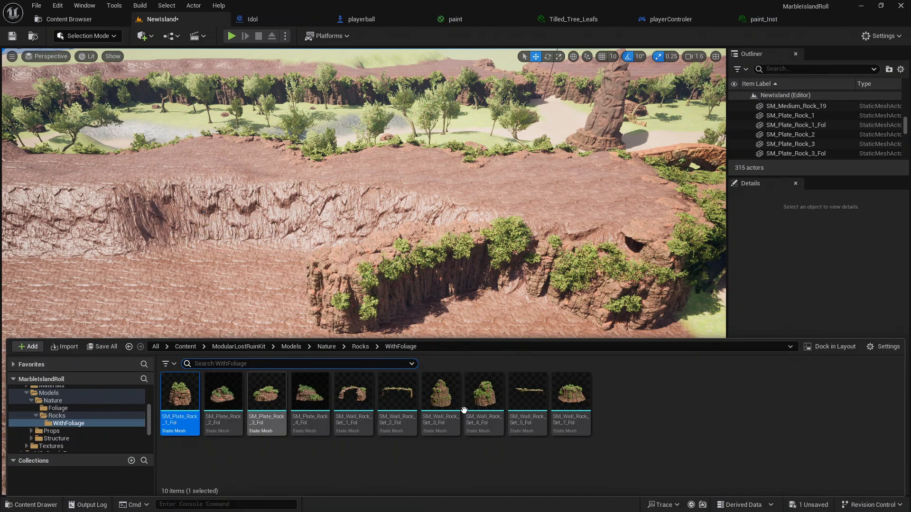
{"action": "left_click_drag", "start_coordinate": [581, 399], "coordinate": [217, 337]}
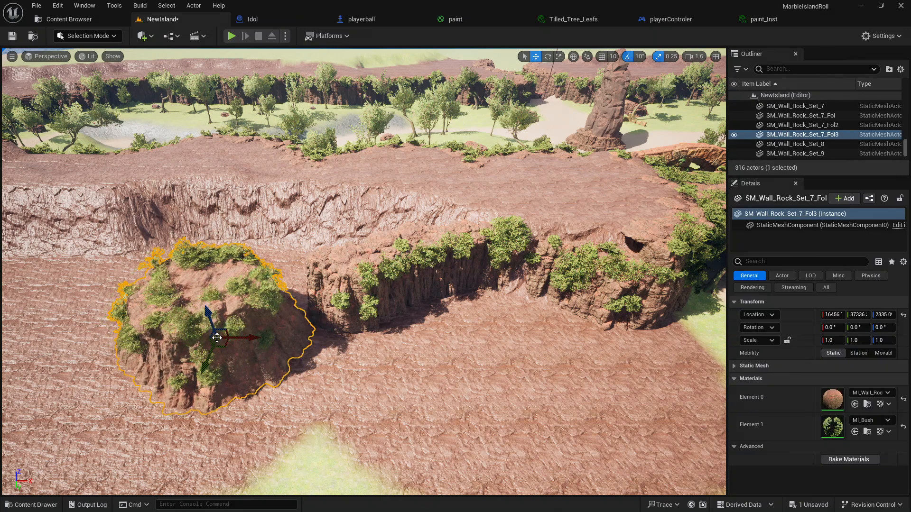
{"action": "key", "text": "Delete"}
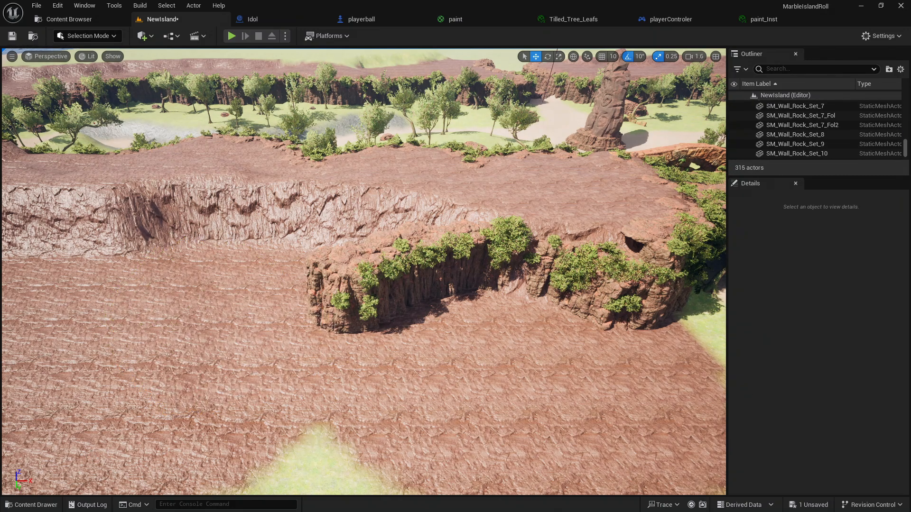
Place the SM_Wall_Rock_Set_1_Fol arch beside the free end of the new wall and rotate it to about 210° around the vertical axis
{"action": "left_click", "coordinate": [30, 505]}
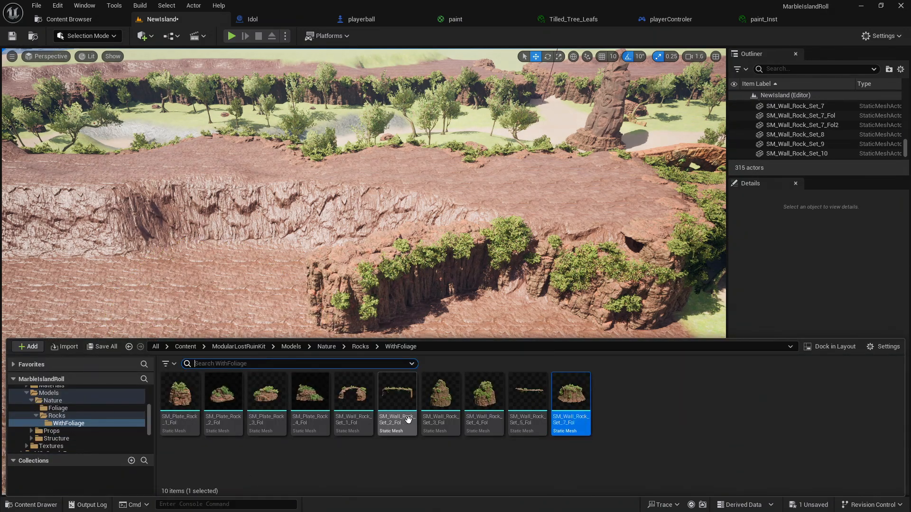
{"action": "left_click_drag", "start_coordinate": [353, 394], "coordinate": [223, 341]}
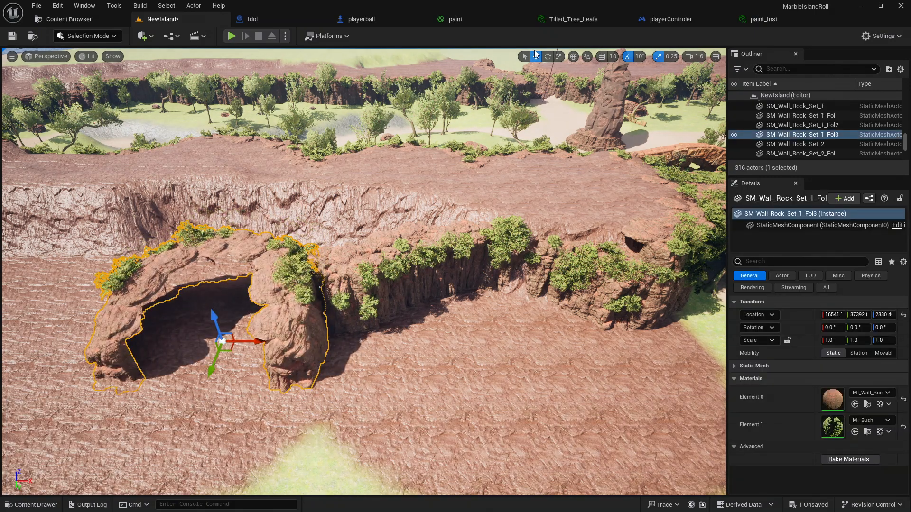
{"action": "left_click", "coordinate": [547, 60]}
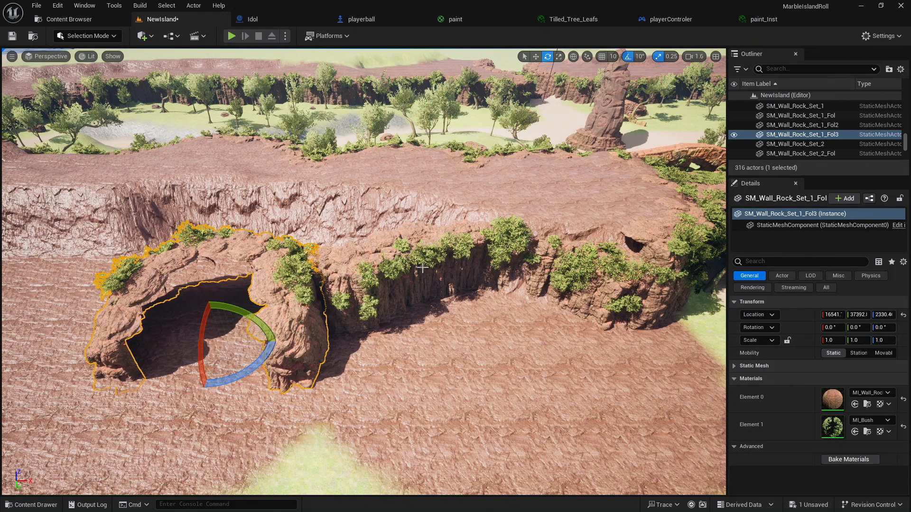
{"action": "left_click_drag", "start_coordinate": [242, 374], "coordinate": [104, 388]}
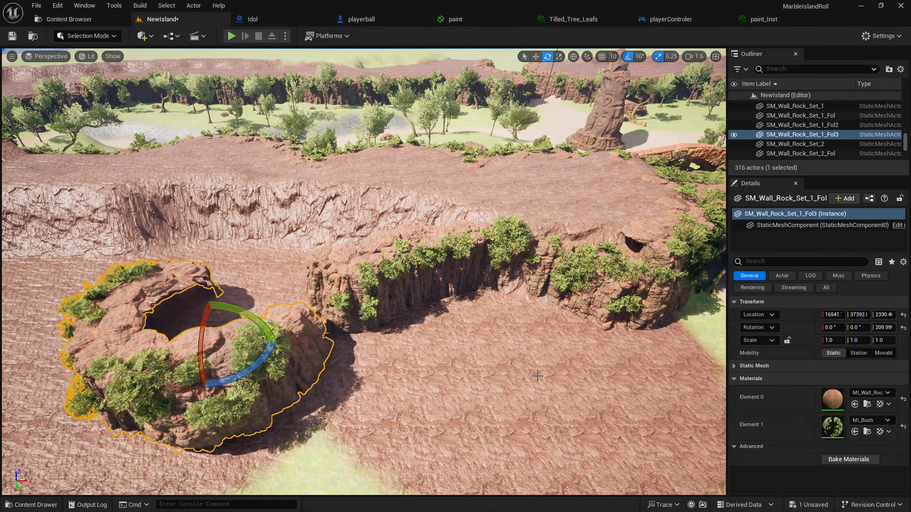
Check from above how the rotated rock arch lines up with the free end of the rock wall
{"action": "key", "text": "w"}
{"action": "right_click_drag", "start_coordinate": [859, 369], "coordinate": [860, 332]}
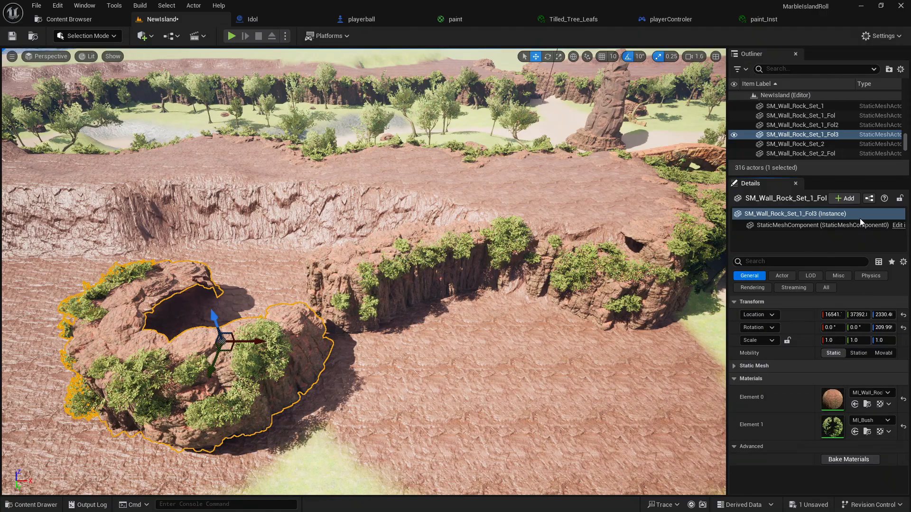
{"action": "right_click_drag", "start_coordinate": [475, 265], "coordinate": [436, 199]}
{"action": "key", "text": "f"}
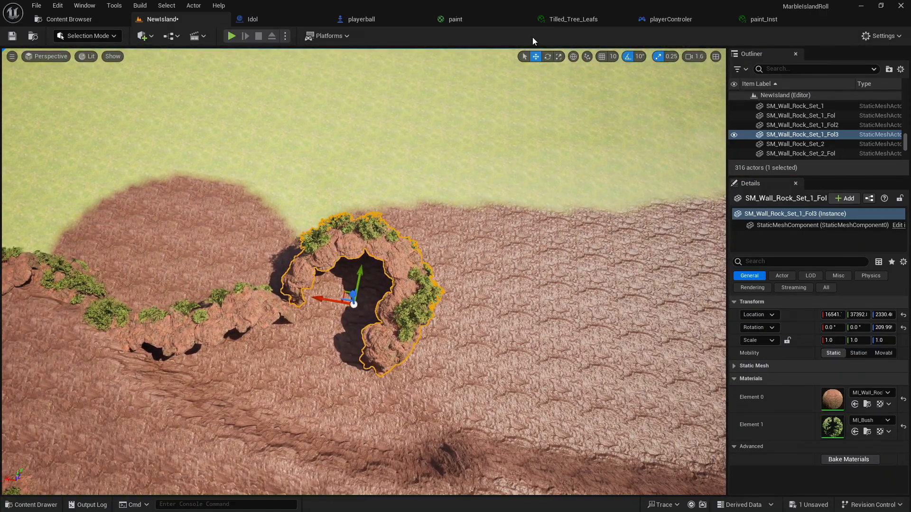
{"action": "left_click", "coordinate": [523, 57]}
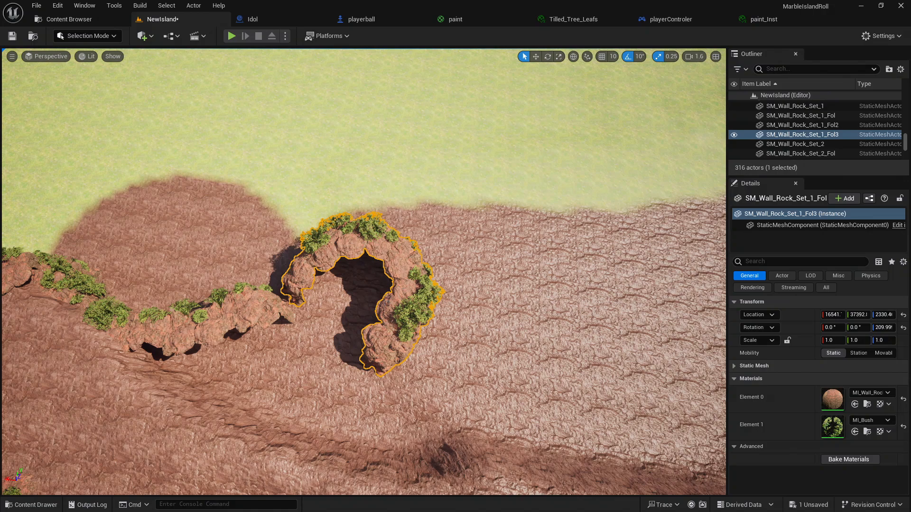
{"action": "right_click_drag", "start_coordinate": [414, 302], "coordinate": [348, 271]}
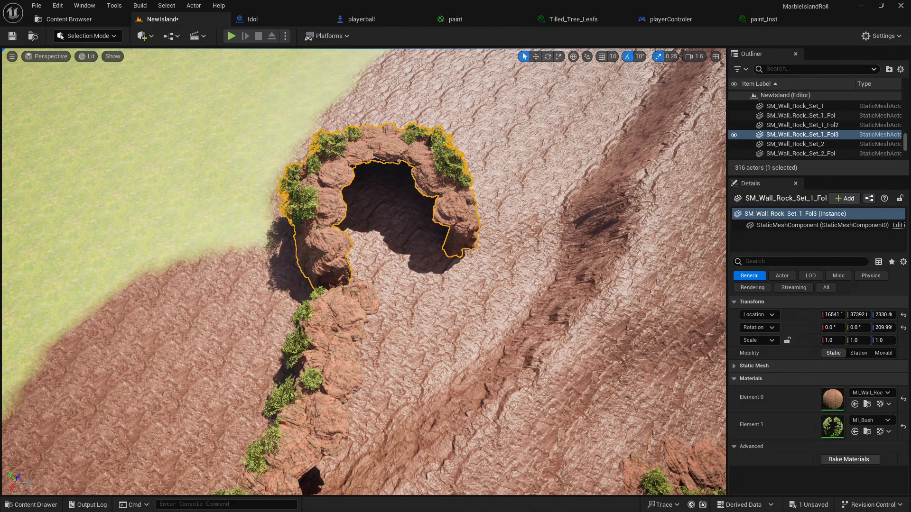
Move the rotated rock arch closer so that its end overlaps the free end of the rock wall
{"action": "left_click", "coordinate": [30, 497]}
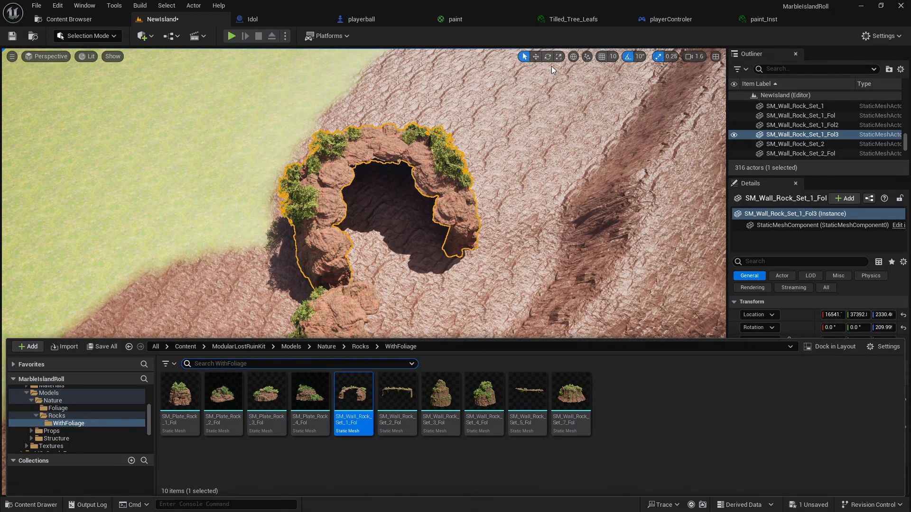
{"action": "left_click", "coordinate": [536, 57]}
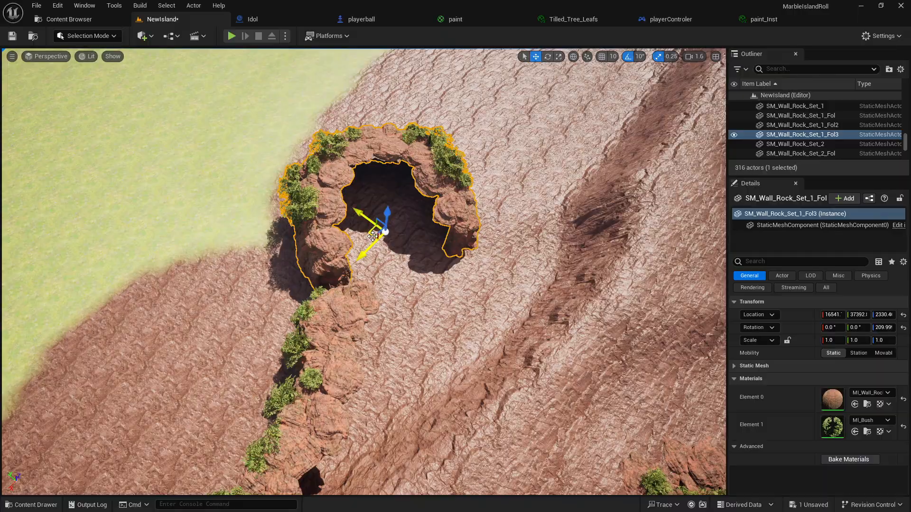
{"action": "left_click_drag", "start_coordinate": [373, 237], "coordinate": [395, 261]}
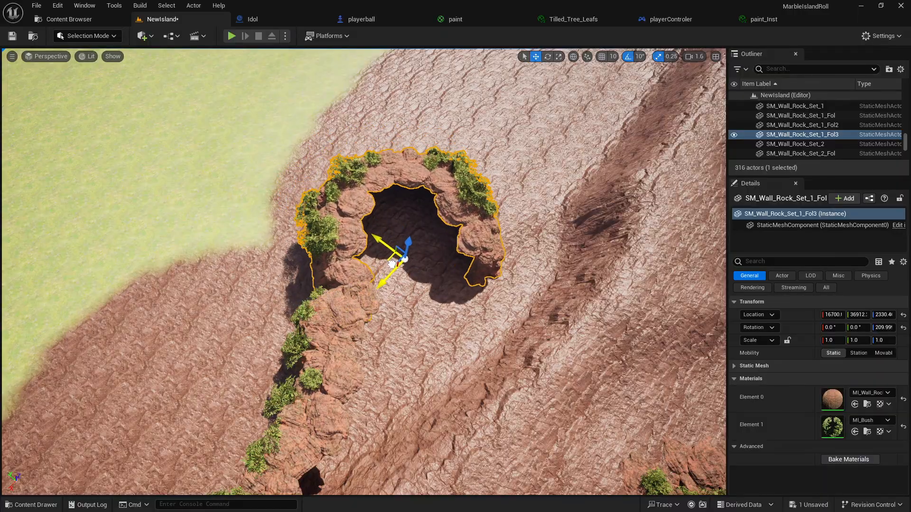
Try out the SM_Wall_Rock_Set_2_Fol rock wall beside the free end of the arch and delete it
{"action": "right_click_drag", "start_coordinate": [395, 261], "coordinate": [413, 228]}
{"action": "right_click_drag", "start_coordinate": [61, 434], "coordinate": [59, 442]}
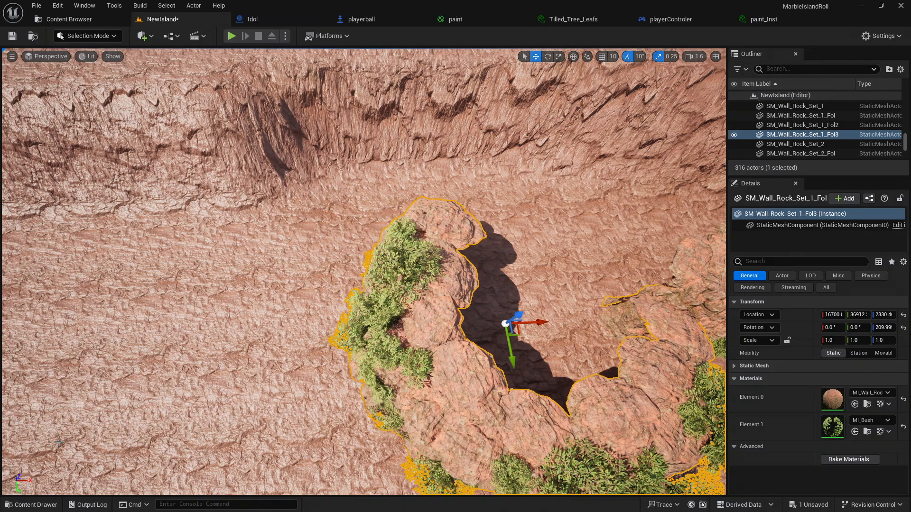
{"action": "left_click", "coordinate": [34, 504]}
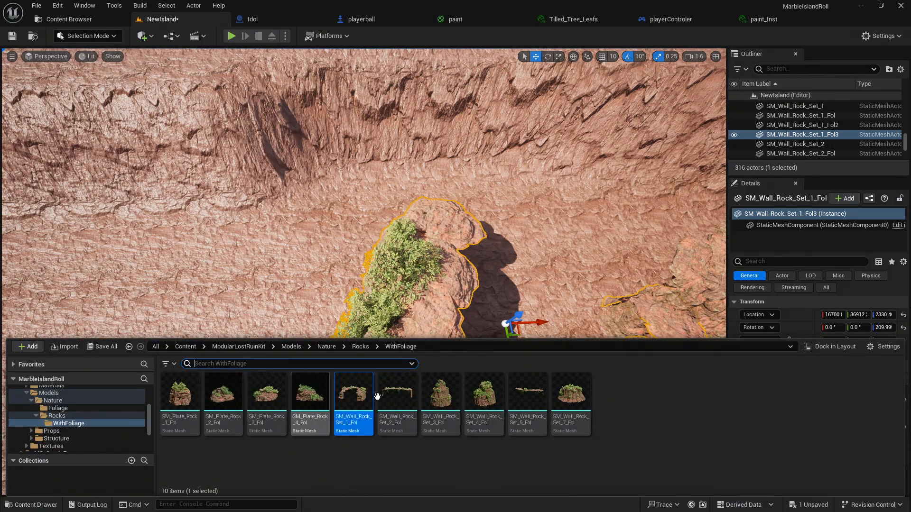
{"action": "mouse_move", "coordinate": [404, 404]}
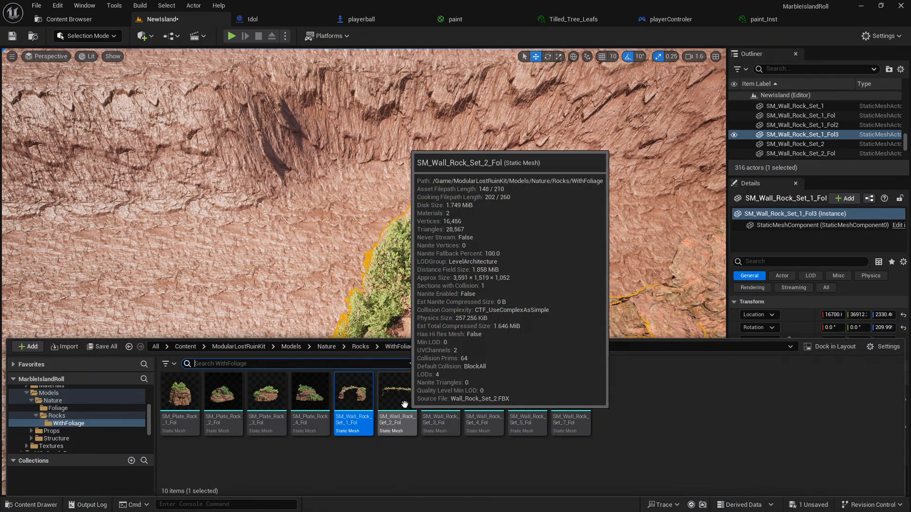
{"action": "right_click_drag", "start_coordinate": [479, 284], "coordinate": [454, 291]}
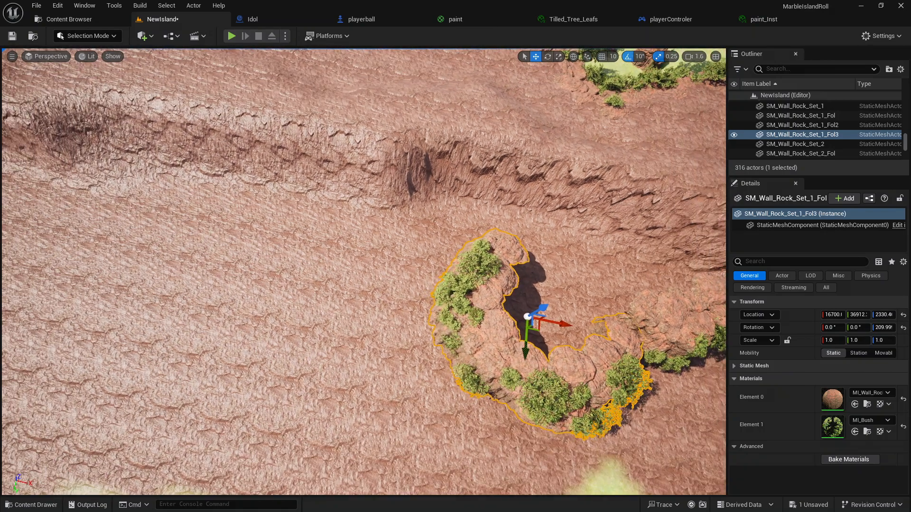
{"action": "left_click", "coordinate": [50, 503]}
{"action": "mouse_move", "coordinate": [411, 401]}
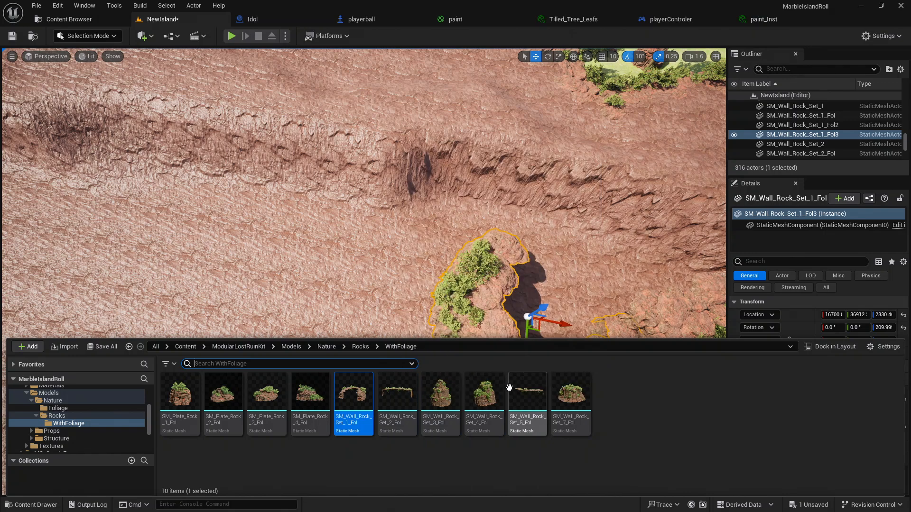
{"action": "left_click_drag", "start_coordinate": [397, 391], "coordinate": [319, 247]}
{"action": "key", "text": "Delete"}
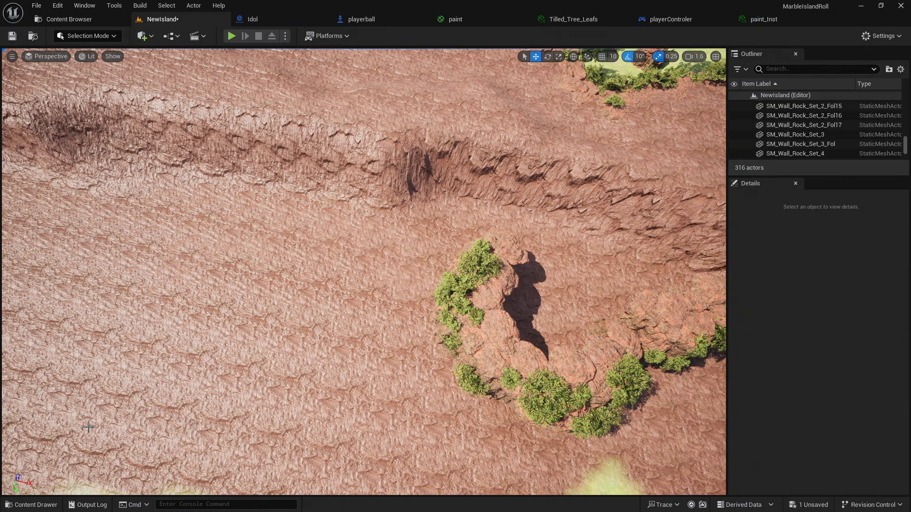
Place SM_Wall_Rock_Set_5_Fol against the arch's free end, rotated to about -190° around the vertical axis
{"action": "left_click", "coordinate": [29, 506]}
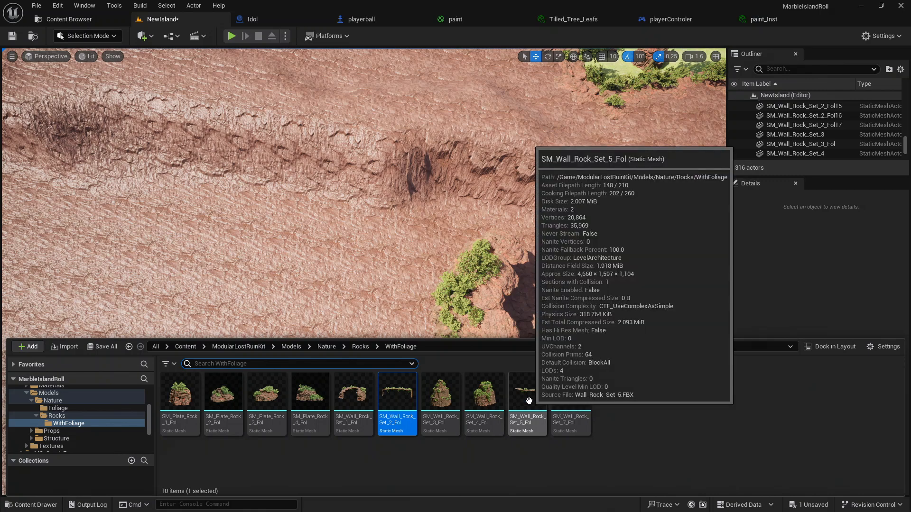
{"action": "left_click_drag", "start_coordinate": [528, 400], "coordinate": [306, 247]}
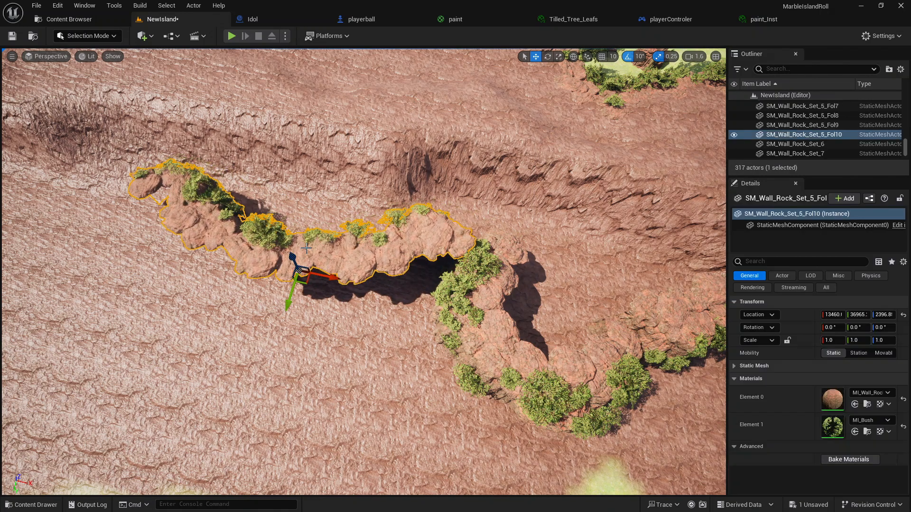
{"action": "left_click", "coordinate": [547, 56]}
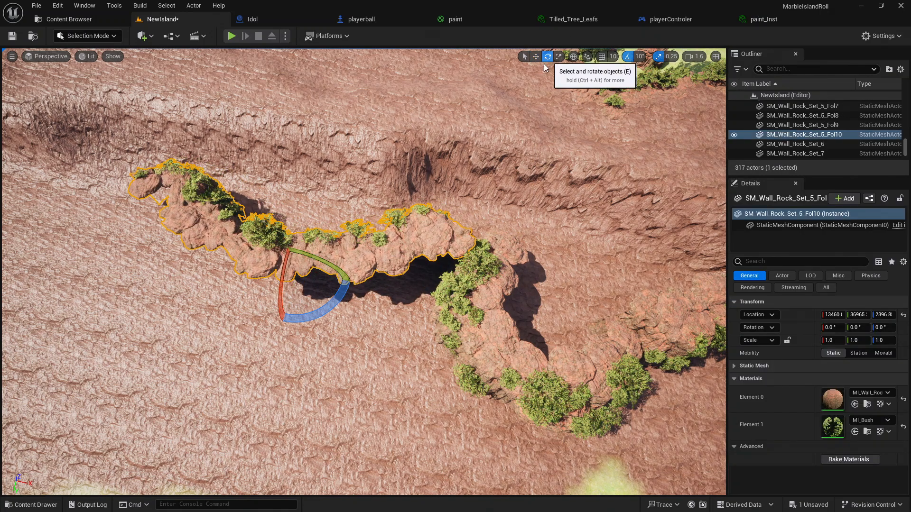
{"action": "left_click_drag", "start_coordinate": [310, 318], "coordinate": [266, 321]}
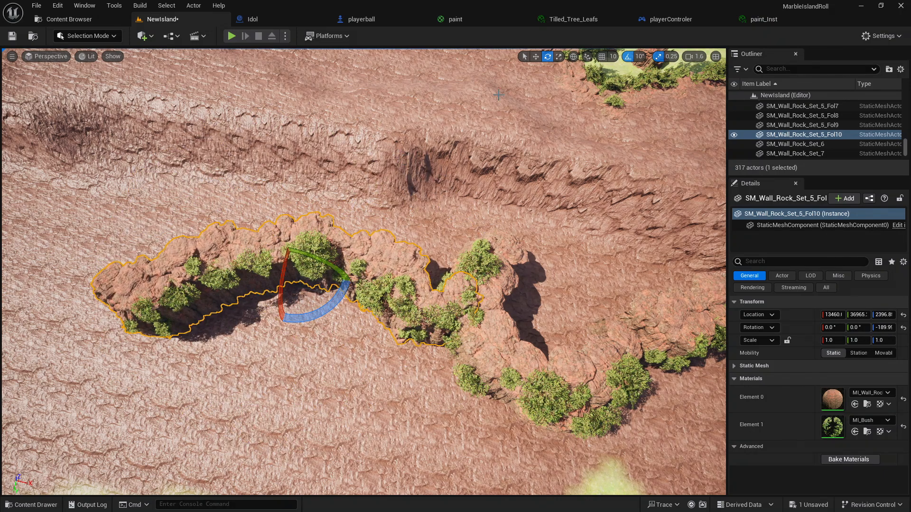
{"action": "left_click", "coordinate": [536, 57]}
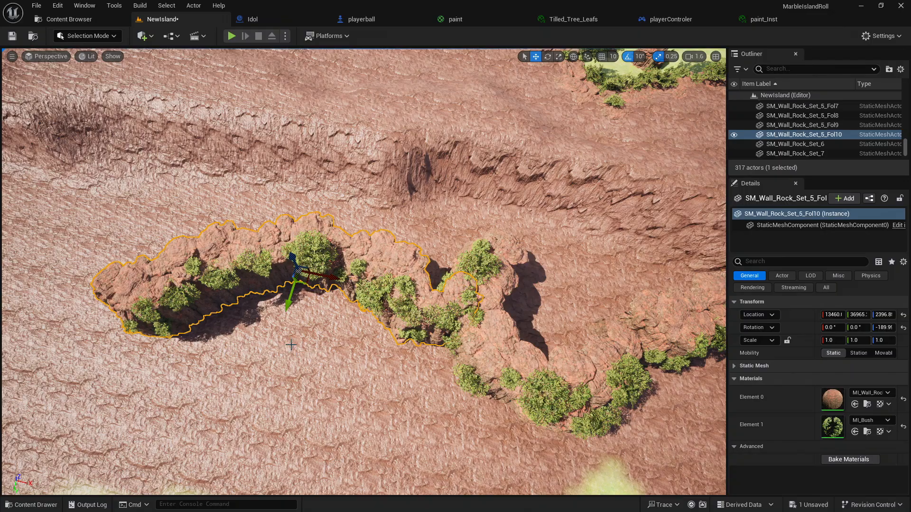
{"action": "left_click_drag", "start_coordinate": [303, 280], "coordinate": [337, 226]}
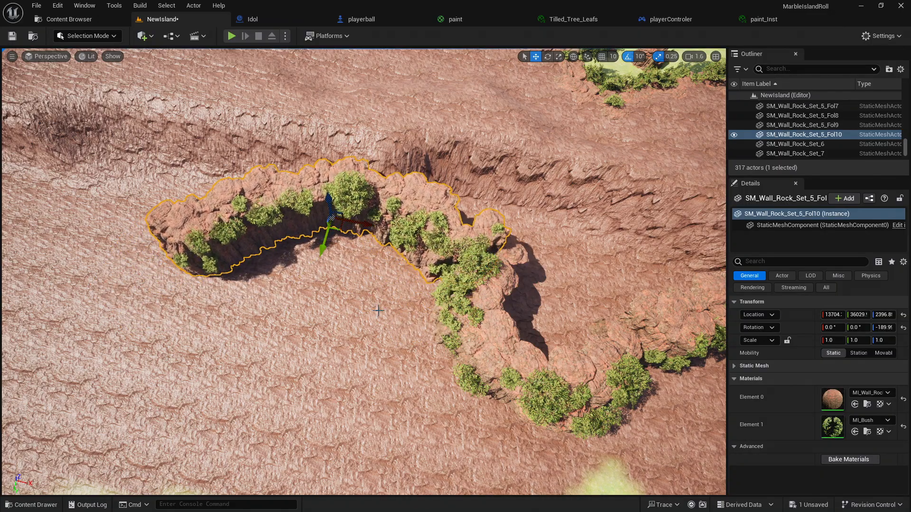
Rotate the new Set_5 rock wall to about -180° and push it back into the cliff, keeping it joined to the arch
{"action": "key", "text": "d"}
{"action": "right_click_drag", "start_coordinate": [337, 227], "coordinate": [190, 170]}
{"action": "key", "text": "s"}
{"action": "mouse_move", "coordinate": [510, 208]}
{"action": "right_mouse_down"}
{"action": "mouse_move", "coordinate": [496, 230]}
{"action": "mouse_move", "coordinate": [510, 207]}
{"action": "right_mouse_up"}
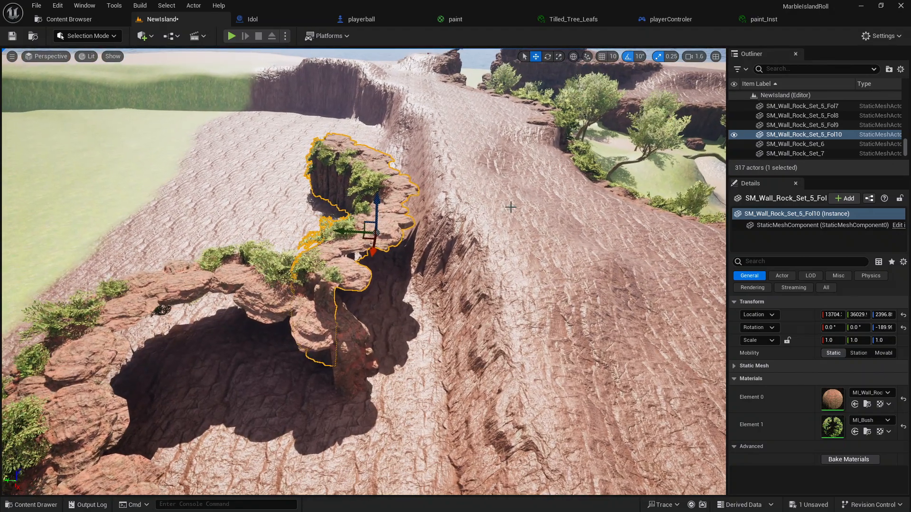
{"action": "left_click", "coordinate": [547, 57]}
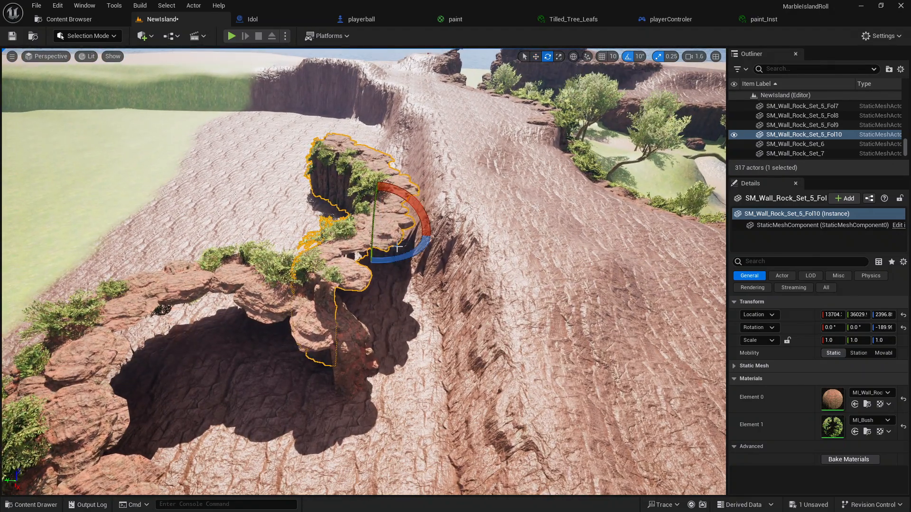
{"action": "left_click_drag", "start_coordinate": [393, 257], "coordinate": [379, 260]}
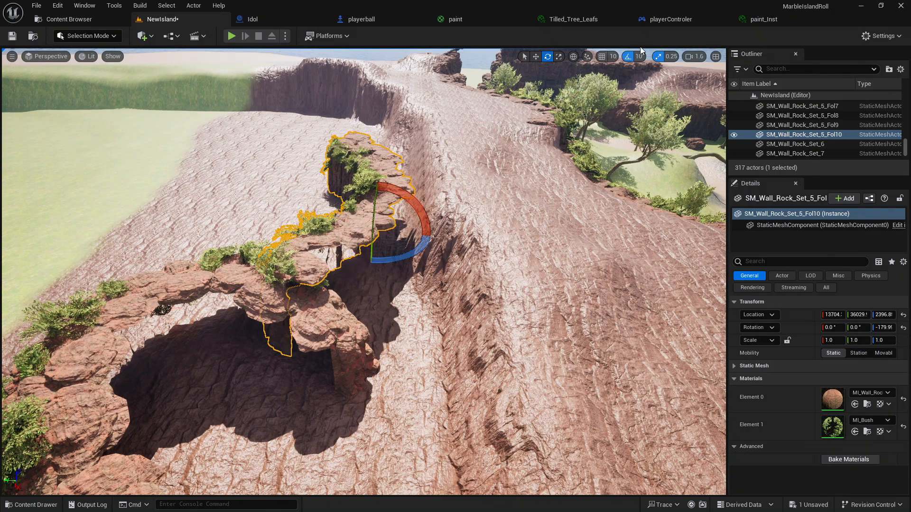
{"action": "left_click", "coordinate": [535, 57]}
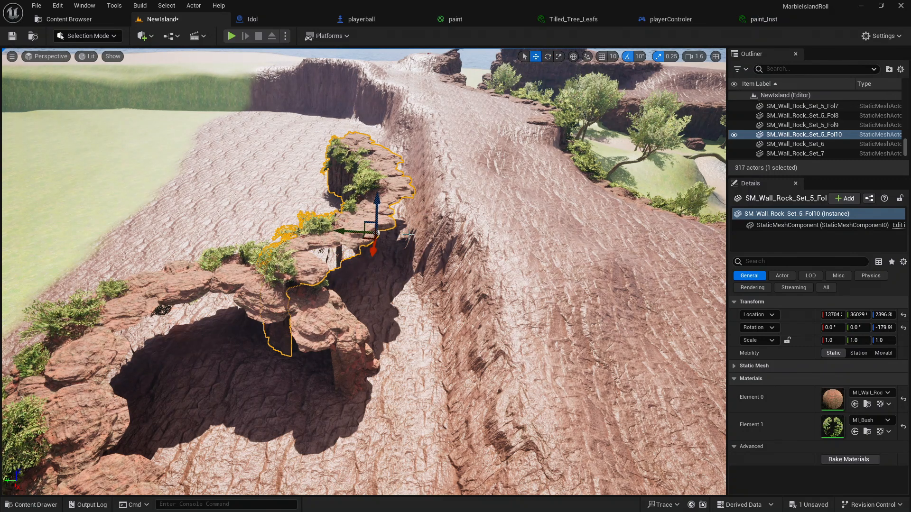
{"action": "left_click_drag", "start_coordinate": [366, 238], "coordinate": [410, 253]}
{"action": "right_click_drag", "start_coordinate": [410, 254], "coordinate": [449, 264]}
{"action": "mouse_move", "coordinate": [348, 387]}
{"action": "right_mouse_down"}
{"action": "mouse_move", "coordinate": [377, 339]}
{"action": "mouse_move", "coordinate": [348, 387]}
{"action": "right_mouse_up"}
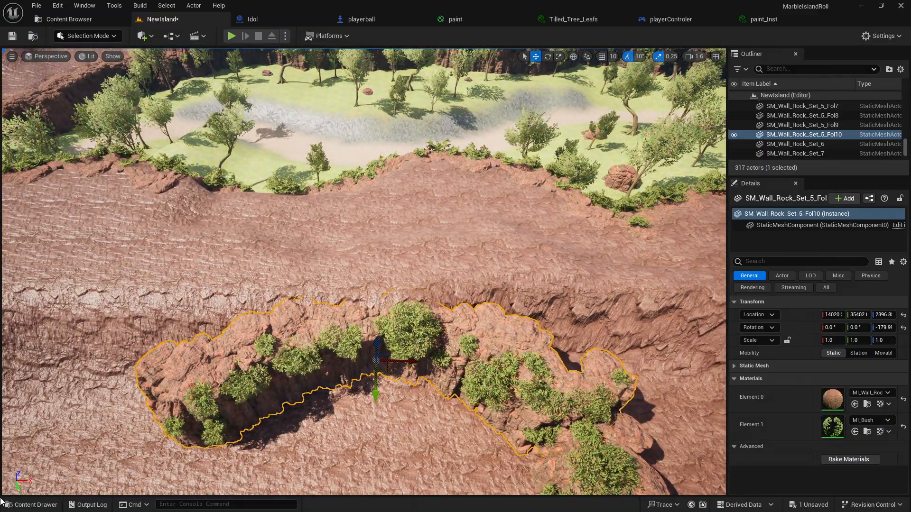
{"action": "left_click", "coordinate": [6, 504]}
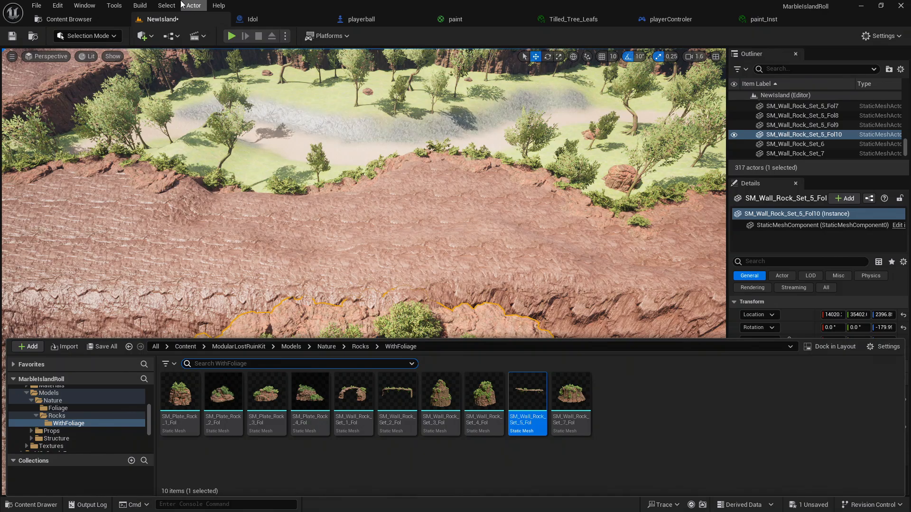
{"action": "left_click", "coordinate": [86, 41]}
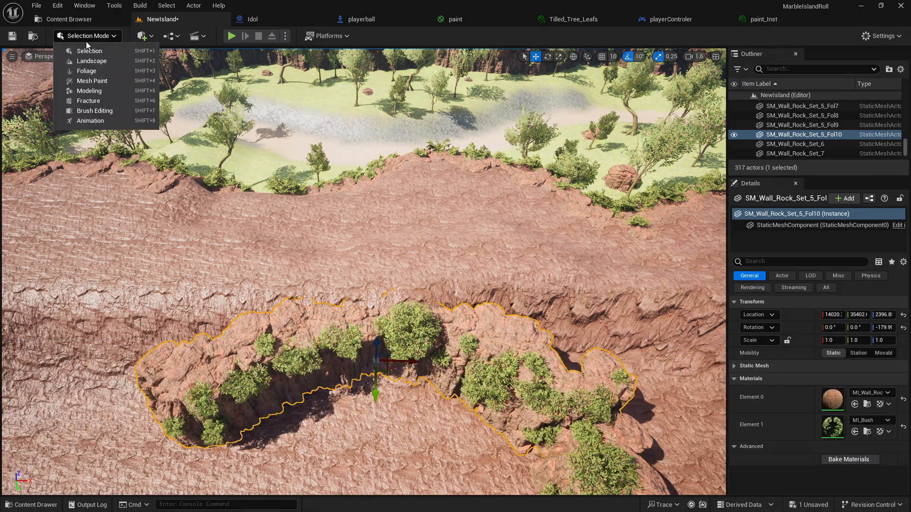
{"action": "left_click", "coordinate": [453, 449]}
Place another SM_Wall_Rock_Set_5_Fol beyond the last wall's free end and rotate it to about 160° around the vertical axis
{"action": "right_click_drag", "start_coordinate": [452, 450], "coordinate": [409, 413]}
{"action": "right_click_drag", "start_coordinate": [485, 396], "coordinate": [159, 482]}
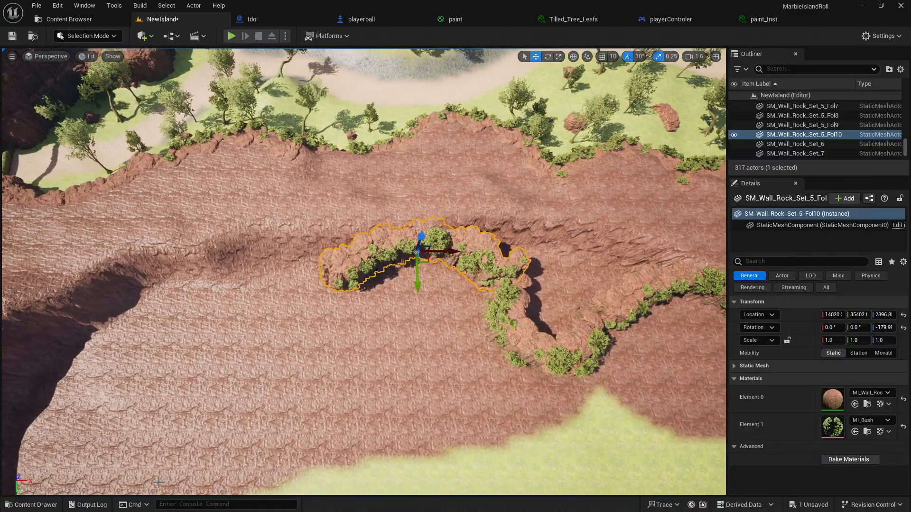
{"action": "left_click", "coordinate": [50, 505]}
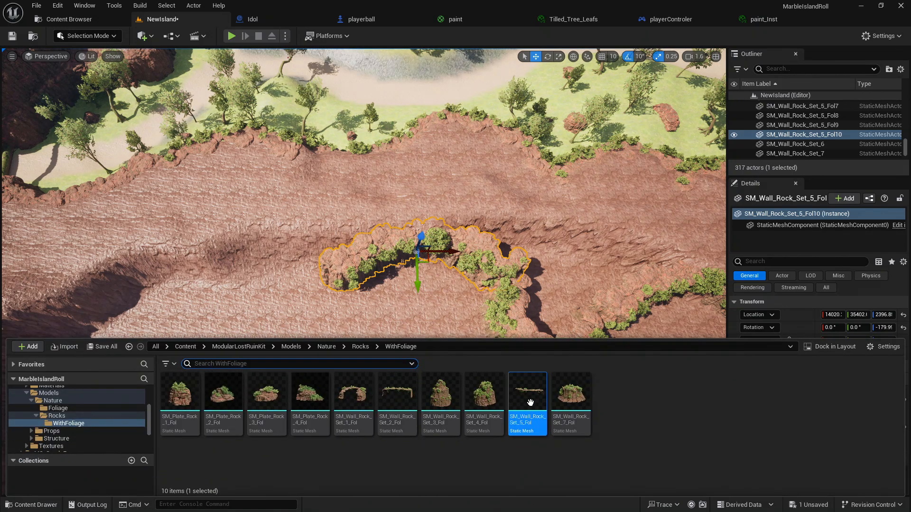
{"action": "left_click_drag", "start_coordinate": [542, 397], "coordinate": [263, 332]}
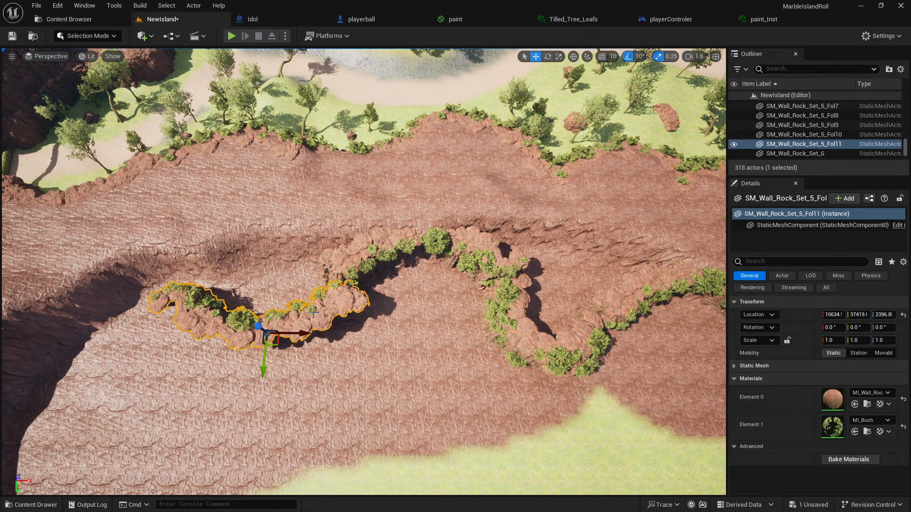
{"action": "left_click", "coordinate": [548, 56]}
{"action": "left_click_drag", "start_coordinate": [291, 372], "coordinate": [157, 351]}
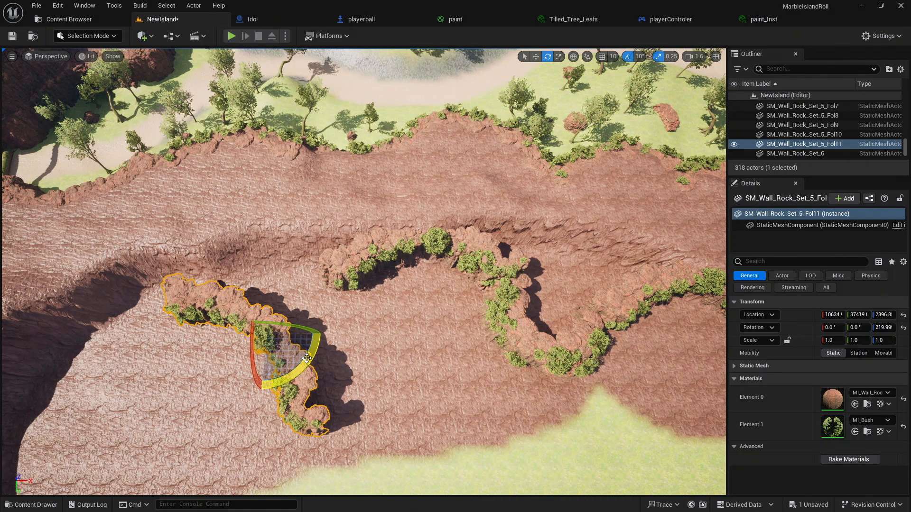
{"action": "left_click_drag", "start_coordinate": [300, 356], "coordinate": [299, 290]}
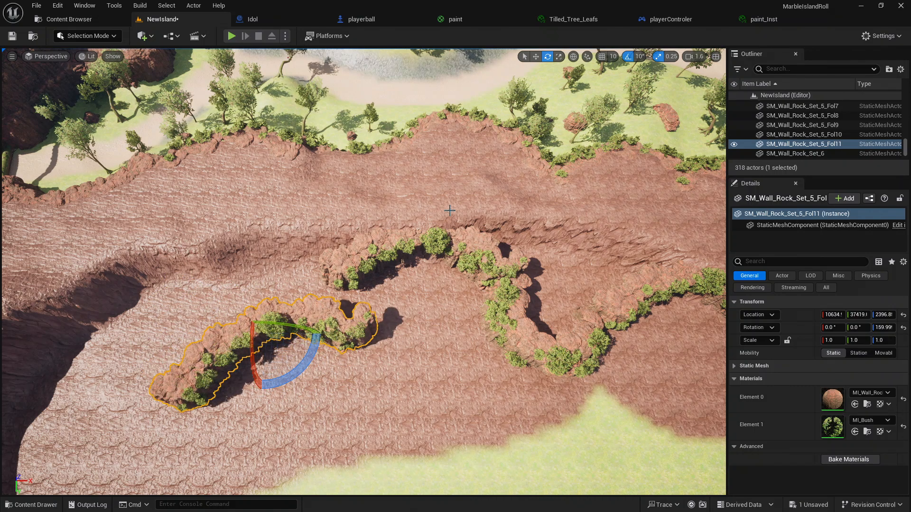
Move the second Set_5 rock wall back against the cliff and join it to the end of the previous wall
{"action": "left_click", "coordinate": [536, 56]}
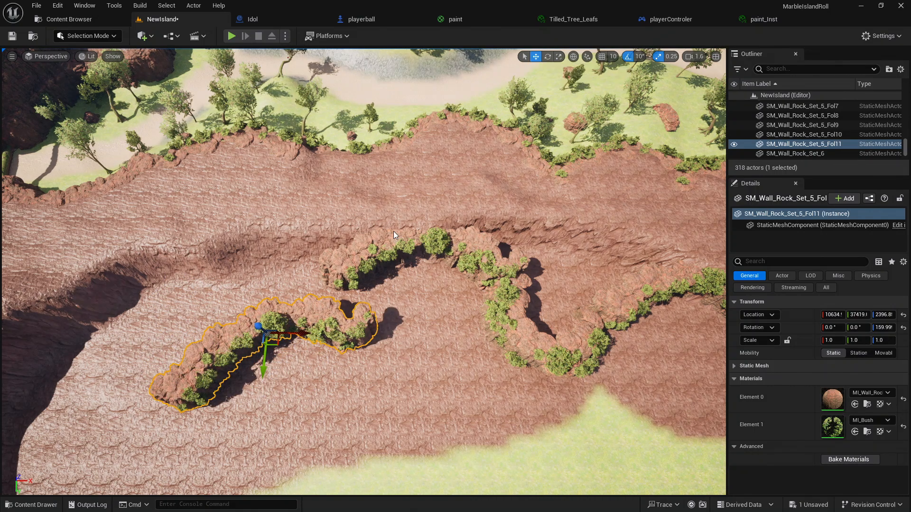
{"action": "left_click_drag", "start_coordinate": [278, 340], "coordinate": [255, 284]}
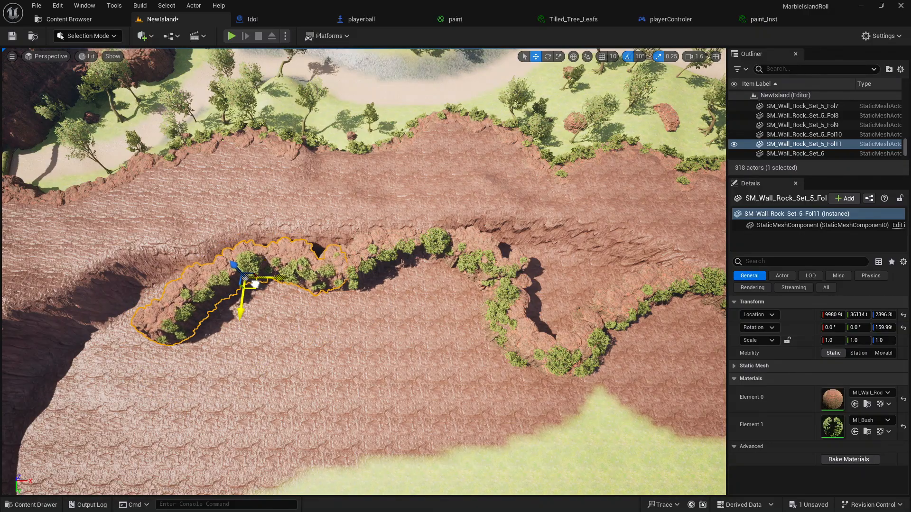
{"action": "right_click_drag", "start_coordinate": [282, 302], "coordinate": [235, 282]}
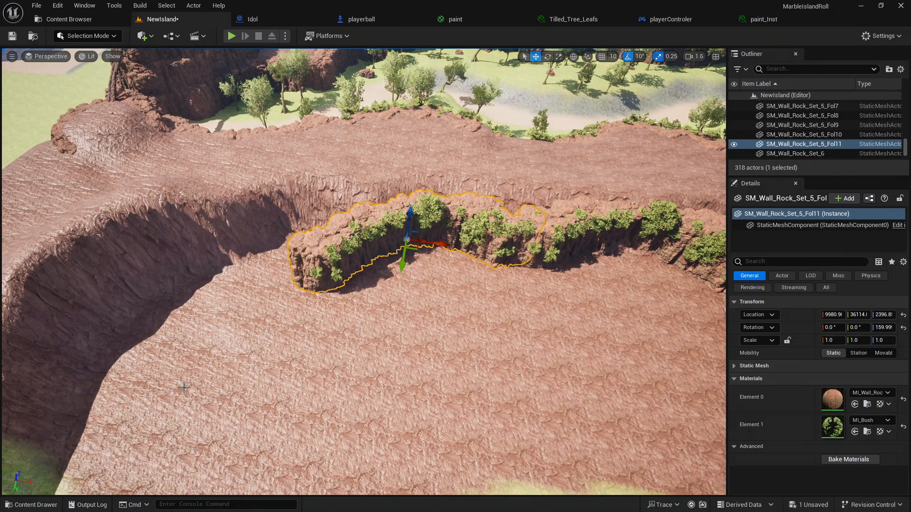
Place SM_Wall_Rock_Set_2_Fol in front of the rock line's free end and rotate it to about 150° around the vertical axis
{"action": "left_click", "coordinate": [33, 505]}
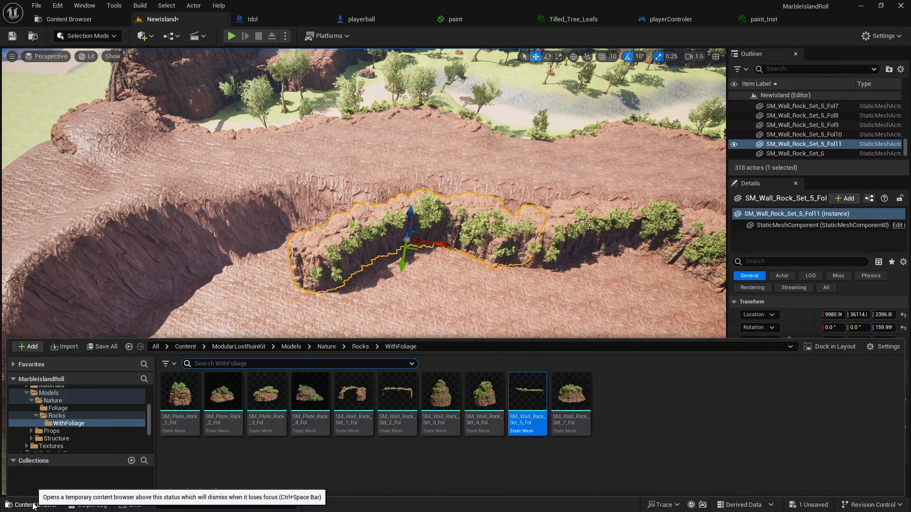
{"action": "left_click", "coordinate": [412, 381]}
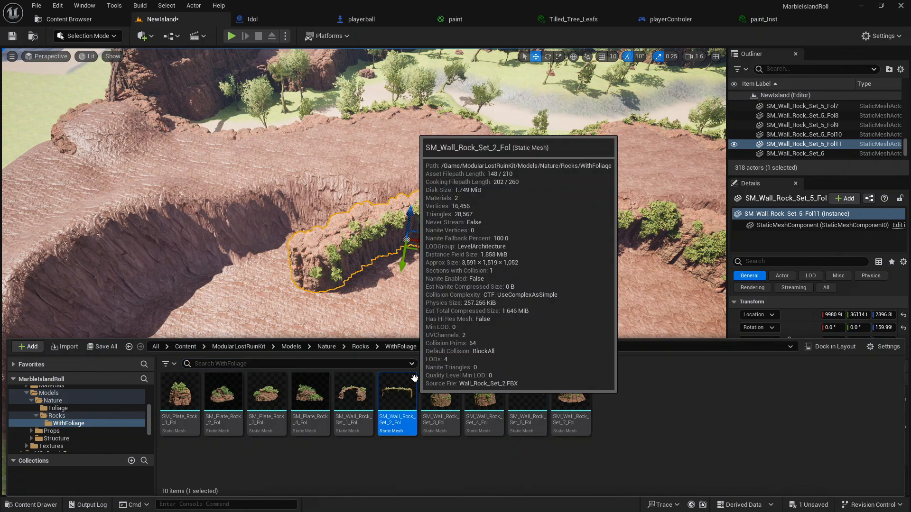
{"action": "left_click_drag", "start_coordinate": [414, 378], "coordinate": [355, 326]}
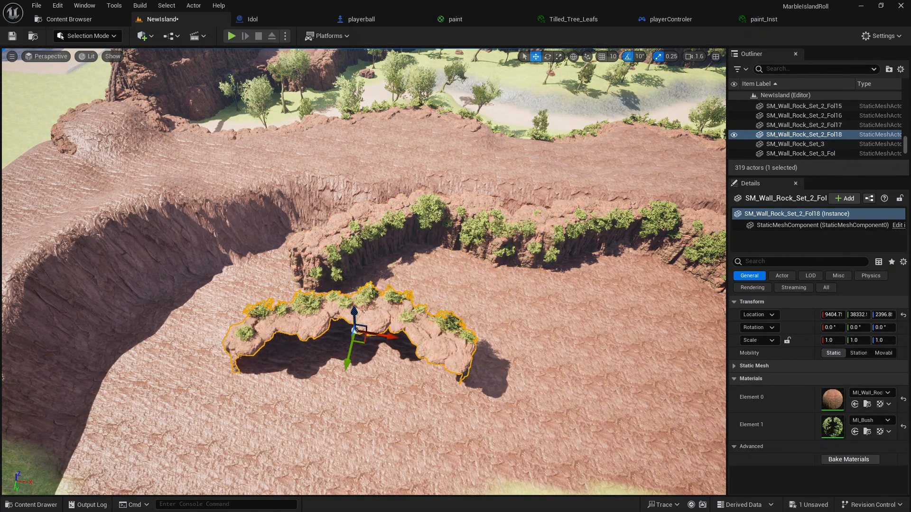
{"action": "left_click", "coordinate": [547, 56]}
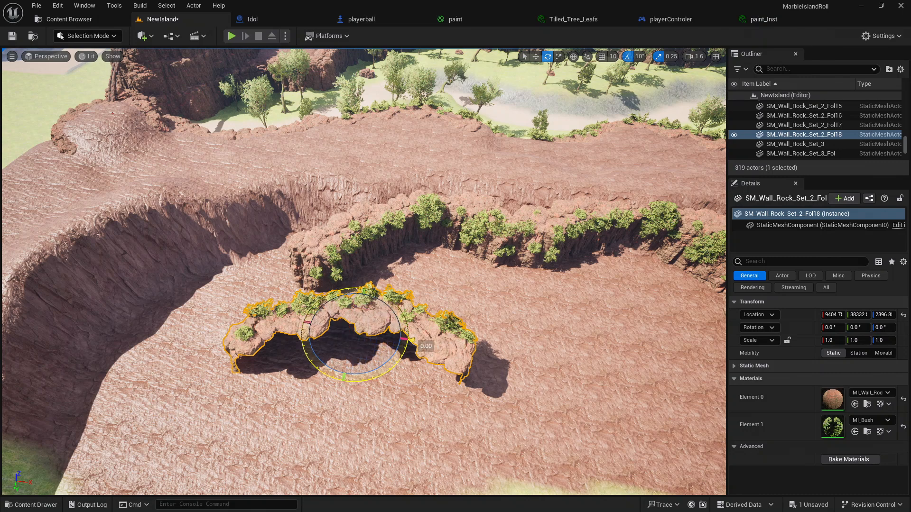
{"action": "left_click_drag", "start_coordinate": [383, 364], "coordinate": [376, 270]}
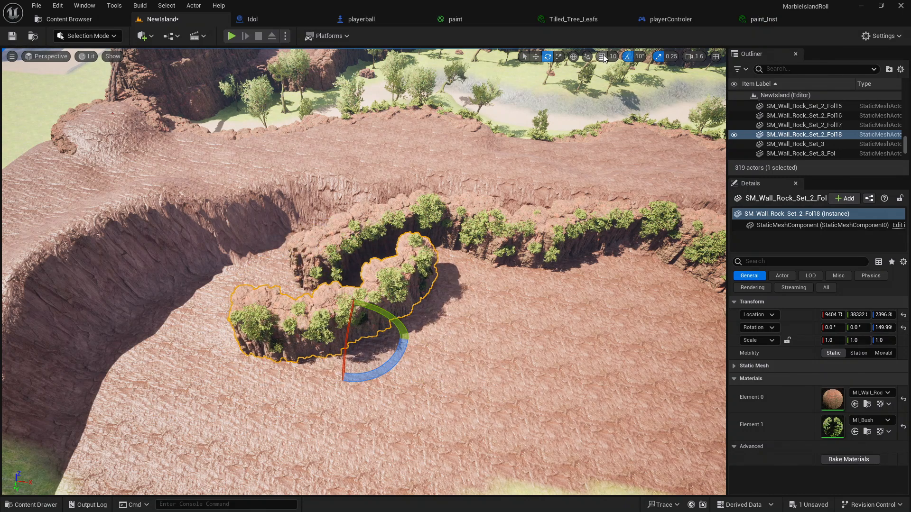
Move the rotated Set_2 rock wall back against the cliff and join it to the free end of the rock line
{"action": "left_click", "coordinate": [536, 57]}
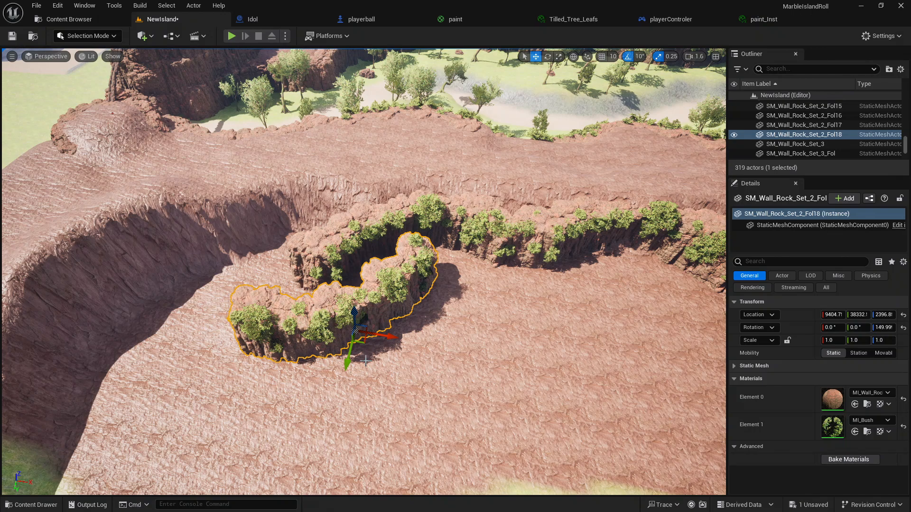
{"action": "left_click_drag", "start_coordinate": [340, 331], "coordinate": [214, 341]}
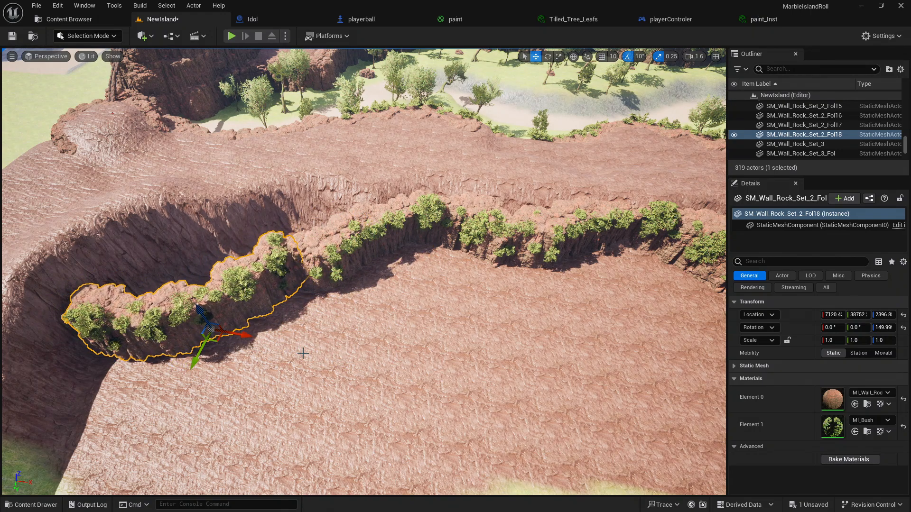
{"action": "right_click_drag", "start_coordinate": [304, 353], "coordinate": [154, 333]}
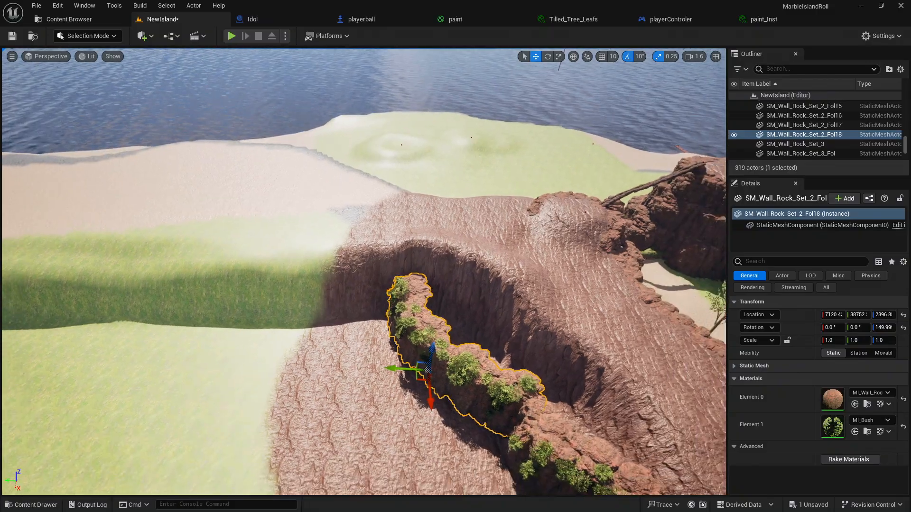
Place SM_Plate_Rock_1_Fol over the dark hollow in the rocks beside the valley entrance
{"action": "right_click_drag", "start_coordinate": [362, 398], "coordinate": [191, 379]}
{"action": "key", "text": "w"}
{"action": "key", "text": "w"}
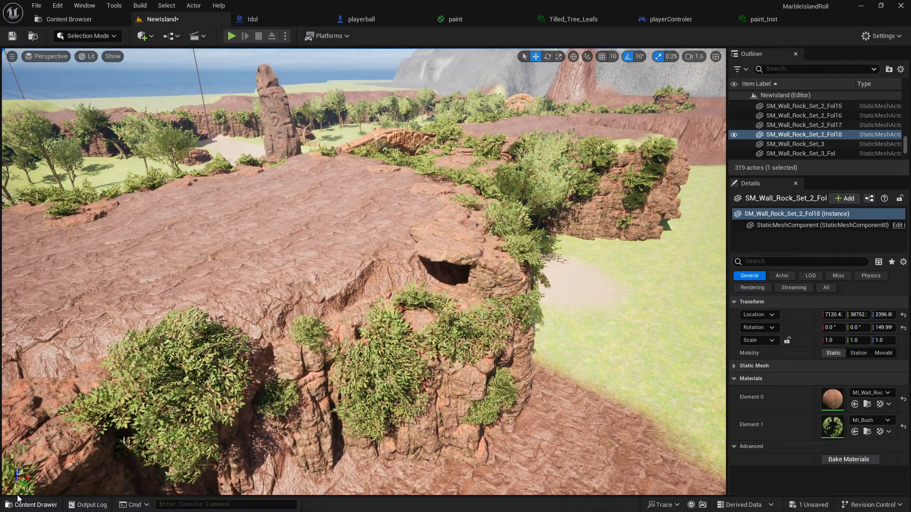
{"action": "right_click_drag", "start_coordinate": [191, 380], "coordinate": [191, 351]}
{"action": "left_click", "coordinate": [31, 505]}
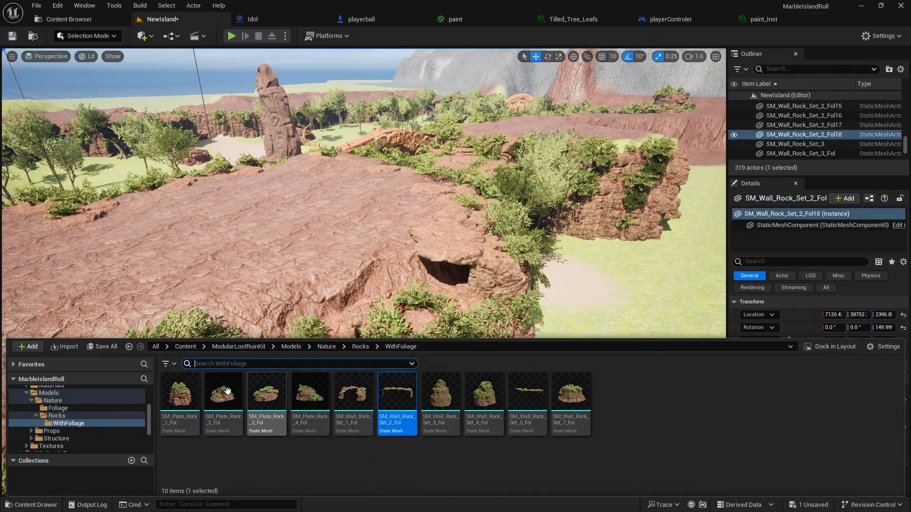
{"action": "left_click_drag", "start_coordinate": [183, 402], "coordinate": [453, 281]}
{"action": "key", "text": "Escape"}
Place SM_Wall_Rock_Set_5_Fol beside the rock line's free end, where the red rock meets the grass slope
{"action": "key", "text": "w"}
{"action": "right_click_drag", "start_coordinate": [636, 356], "coordinate": [557, 360]}
{"action": "key", "text": "a"}
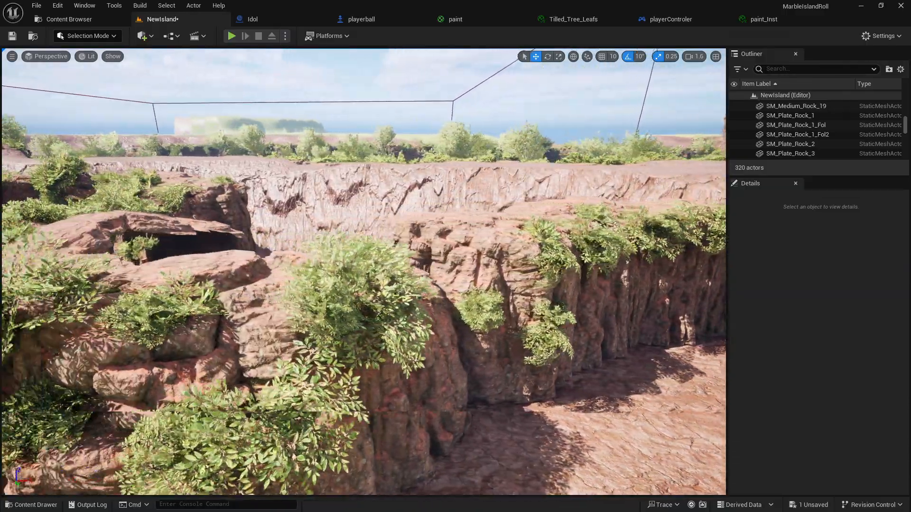
{"action": "key", "text": "a"}
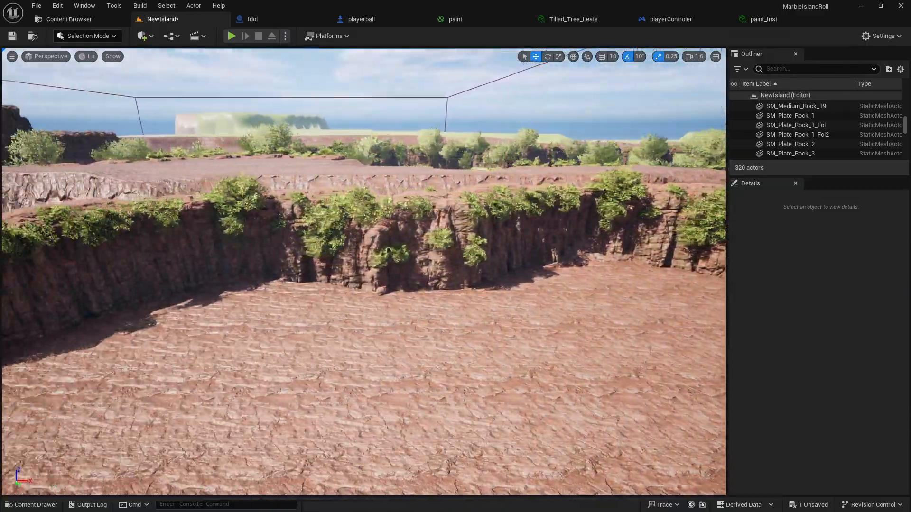
{"action": "key", "text": "a"}
{"action": "right_click_drag", "start_coordinate": [558, 359], "coordinate": [362, 490]}
{"action": "key", "text": "w"}
{"action": "key", "text": "s"}
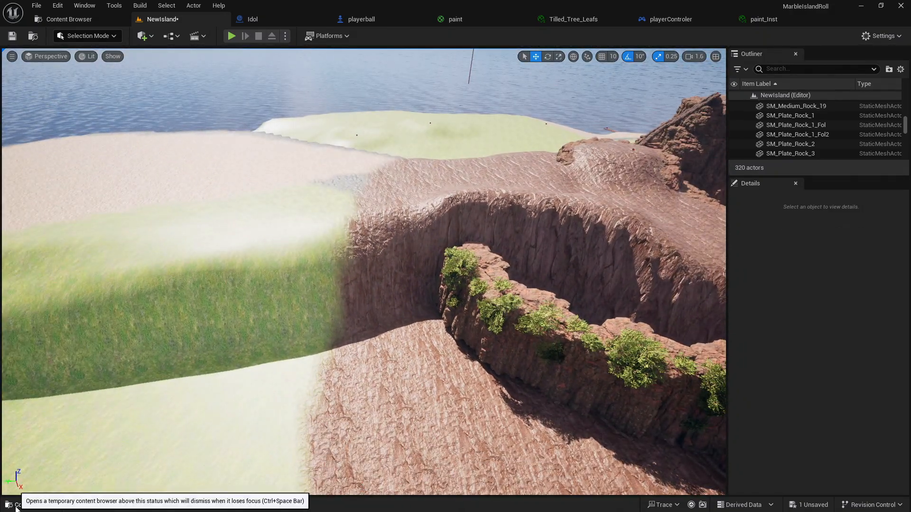
{"action": "left_click", "coordinate": [32, 505]}
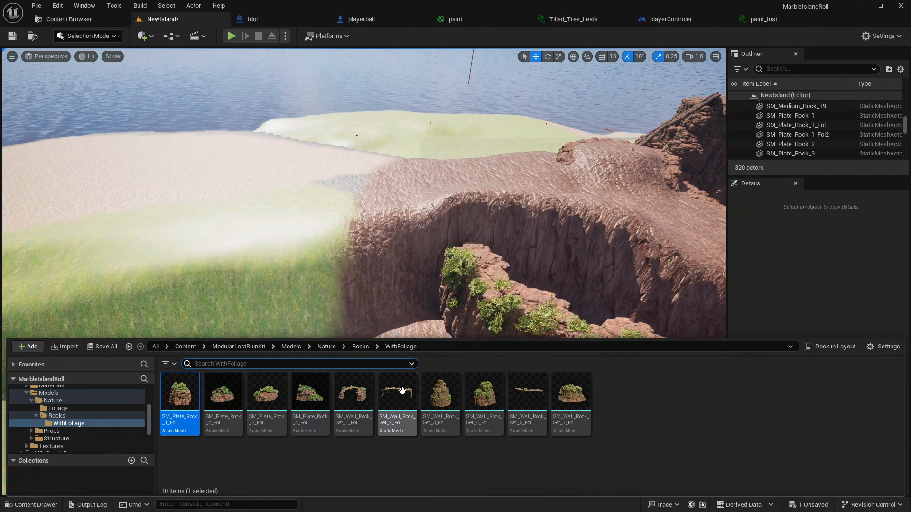
{"action": "left_click", "coordinate": [513, 391]}
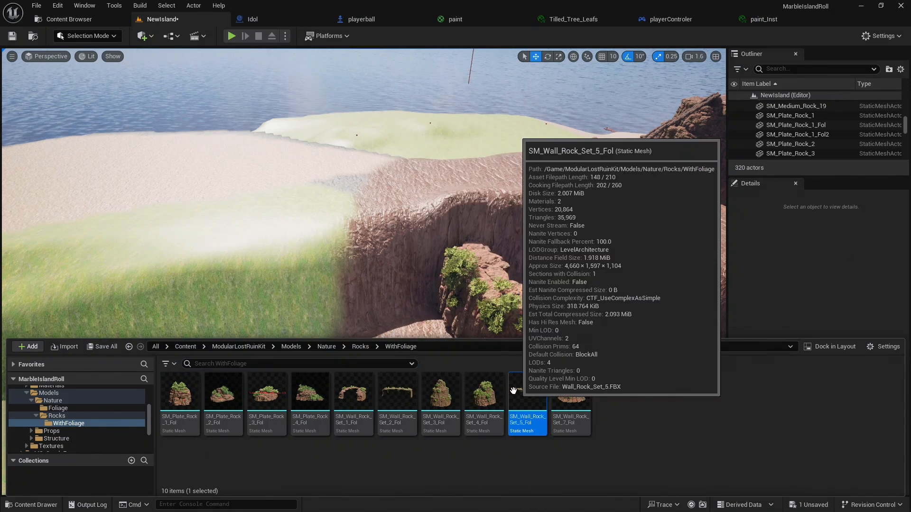
{"action": "left_click_drag", "start_coordinate": [513, 390], "coordinate": [377, 366]}
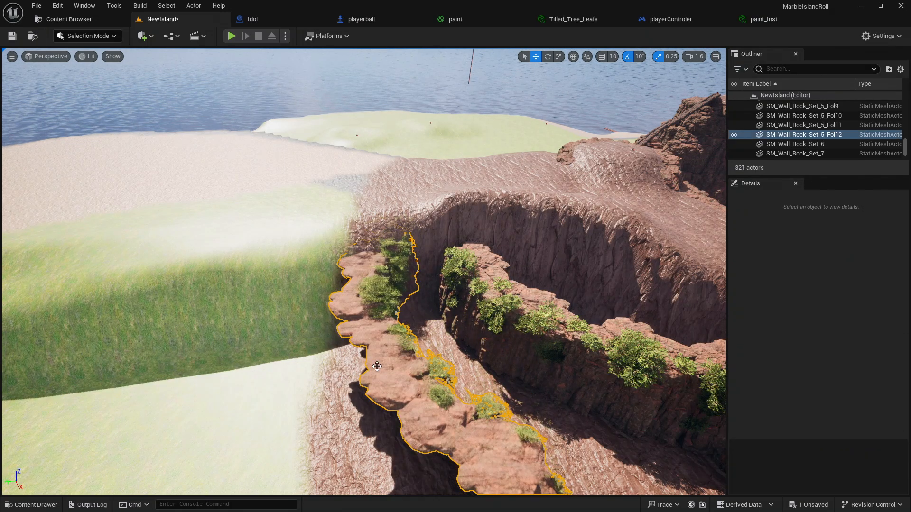
{"action": "key", "text": "f"}
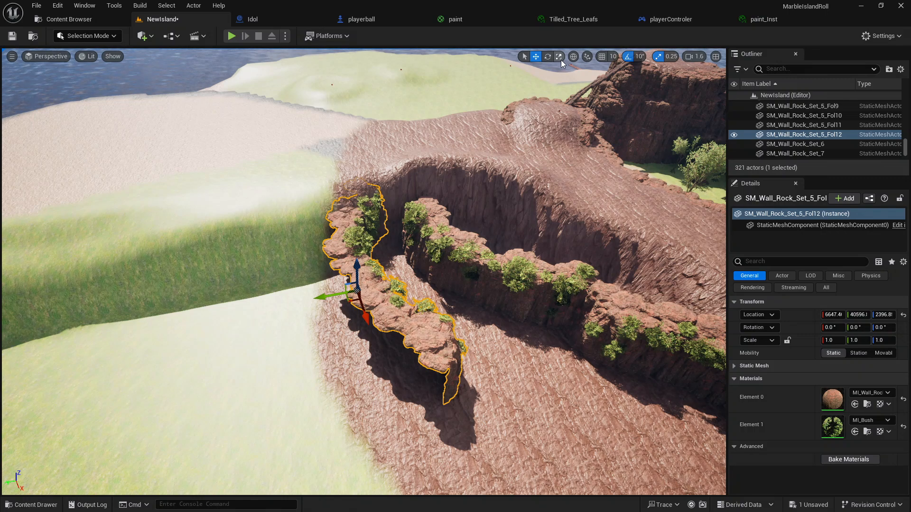
Rotate the new Set_5 rock wall to about 70° around the vertical axis and move it to join the line's free end
{"action": "left_click", "coordinate": [548, 56]}
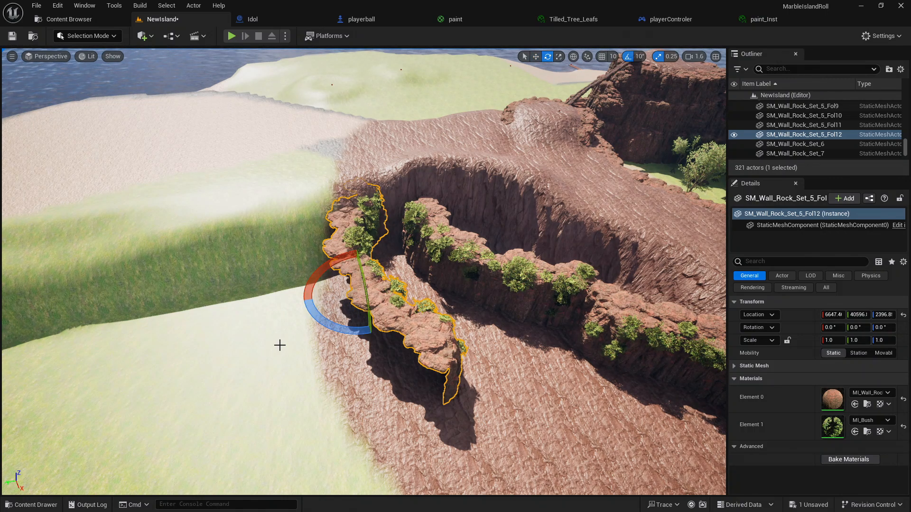
{"action": "mouse_move", "coordinate": [332, 328]}
{"action": "left_mouse_down"}
{"action": "mouse_move", "coordinate": [418, 333]}
{"action": "mouse_move", "coordinate": [399, 333]}
{"action": "left_mouse_up"}
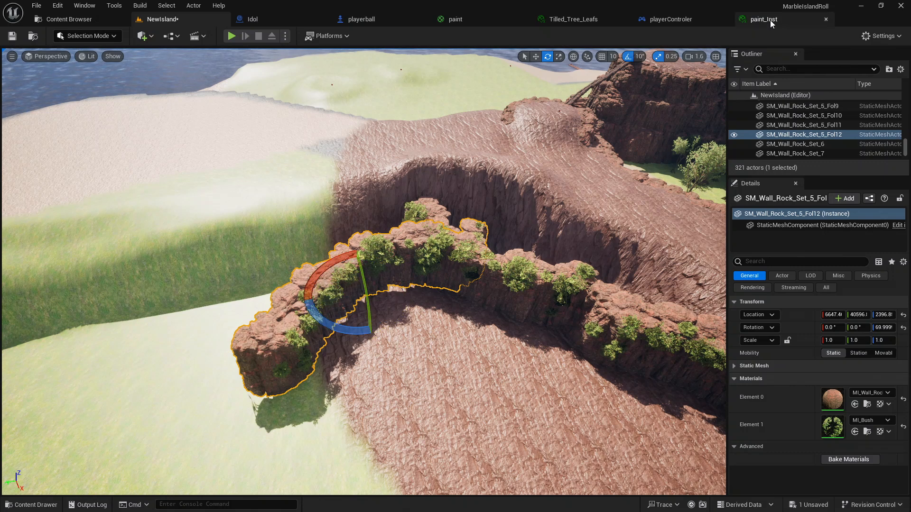
{"action": "left_click", "coordinate": [524, 56]}
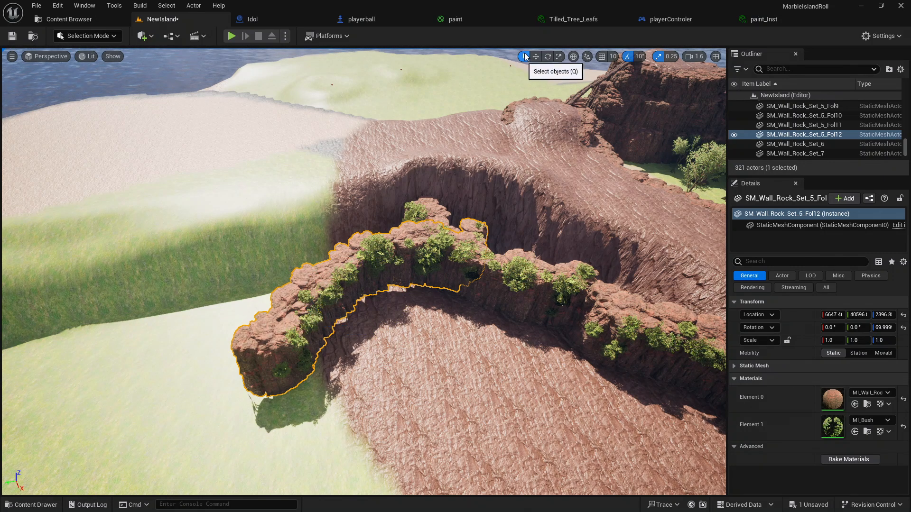
{"action": "right_click_drag", "start_coordinate": [384, 287], "coordinate": [386, 287]}
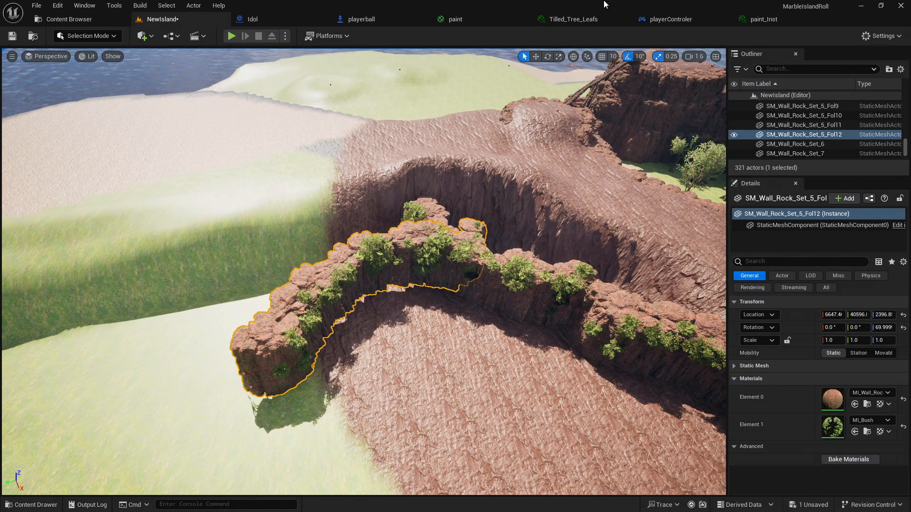
{"action": "left_click", "coordinate": [536, 57]}
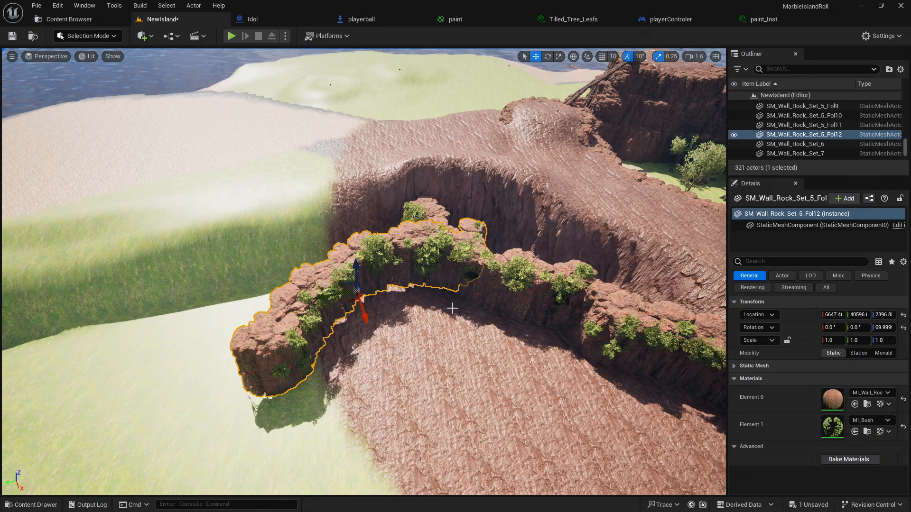
{"action": "left_click_drag", "start_coordinate": [348, 300], "coordinate": [300, 271]}
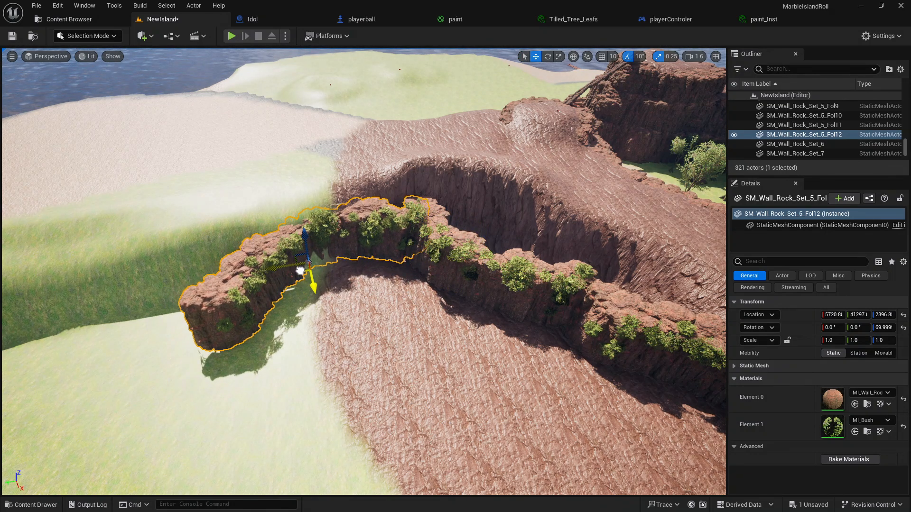
Place SM_Wall_Rock_Set_2_Fol on the grass beyond the last wall and rotate it around the vertical axis to continue the line toward the slope
{"action": "key", "text": "s"}
{"action": "right_click_drag", "start_coordinate": [300, 271], "coordinate": [282, 315]}
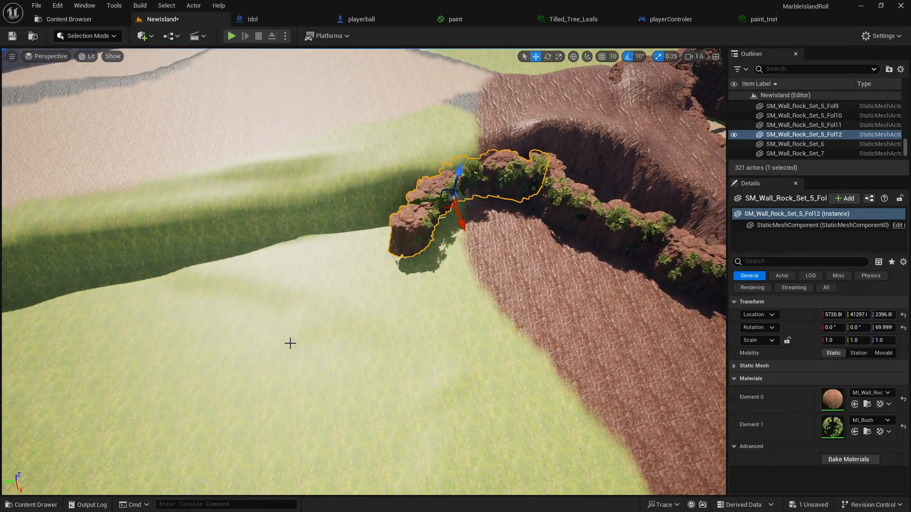
{"action": "left_click", "coordinate": [40, 506]}
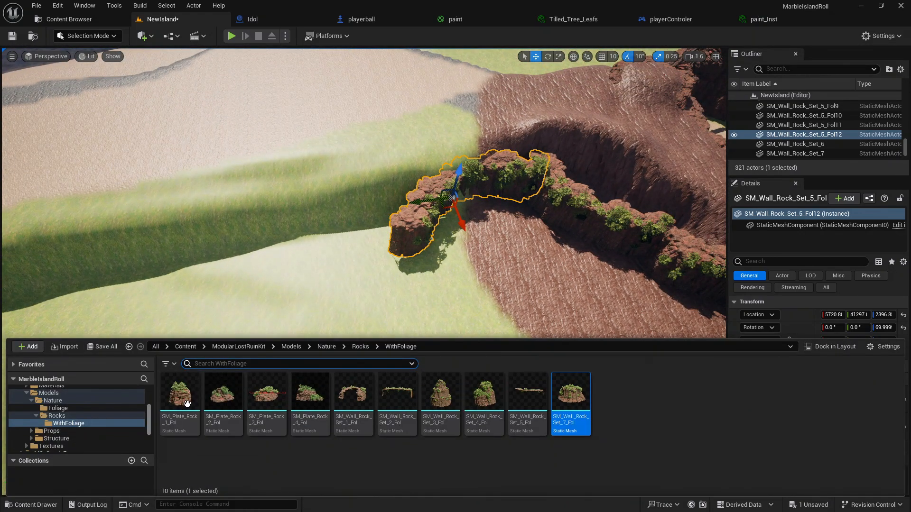
{"action": "left_click_drag", "start_coordinate": [402, 389], "coordinate": [348, 247]}
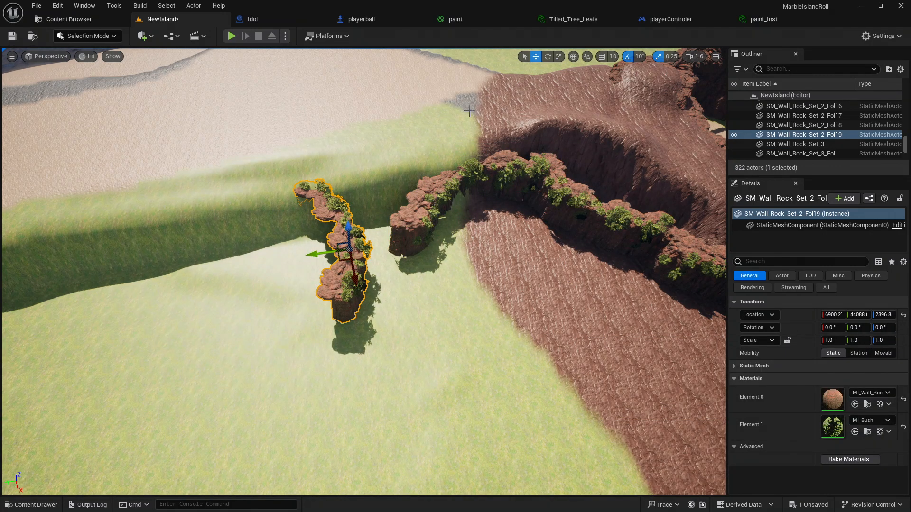
{"action": "left_click", "coordinate": [548, 56]}
{"action": "left_click_drag", "start_coordinate": [304, 277], "coordinate": [340, 296]}
{"action": "key", "text": "Escape"}
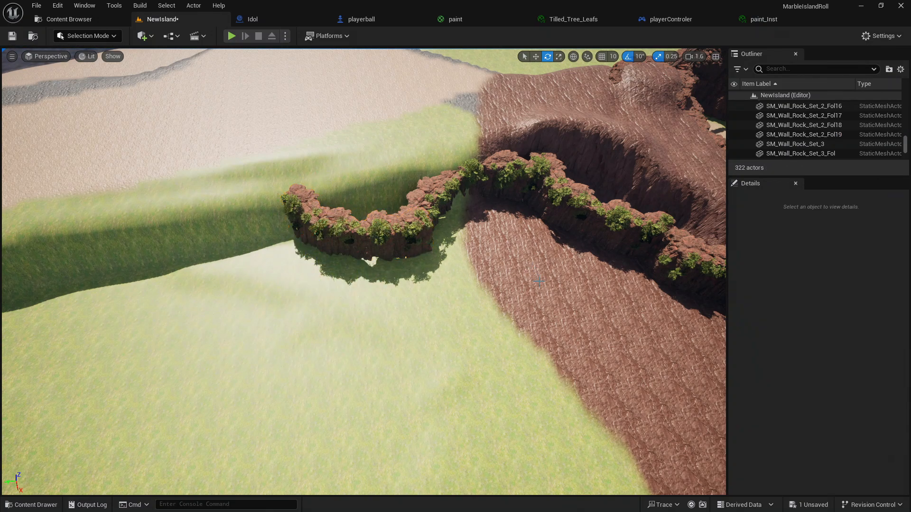
Place SM_Wall_Rock_Set_1_Fol on the grass at the free end of the rock line, near the foot of the slope
{"action": "right_click_drag", "start_coordinate": [360, 303], "coordinate": [693, 336]}
{"action": "key", "text": "s"}
{"action": "right_click_drag", "start_coordinate": [542, 283], "coordinate": [555, 283]}
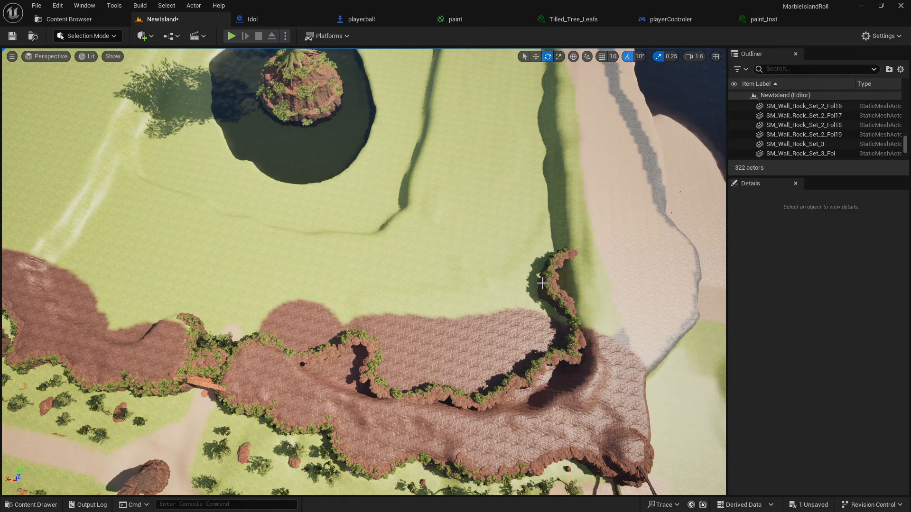
{"action": "key", "text": "w"}
{"action": "right_click_drag", "start_coordinate": [542, 283], "coordinate": [709, 217]}
{"action": "key", "text": "w"}
{"action": "key", "text": "a"}
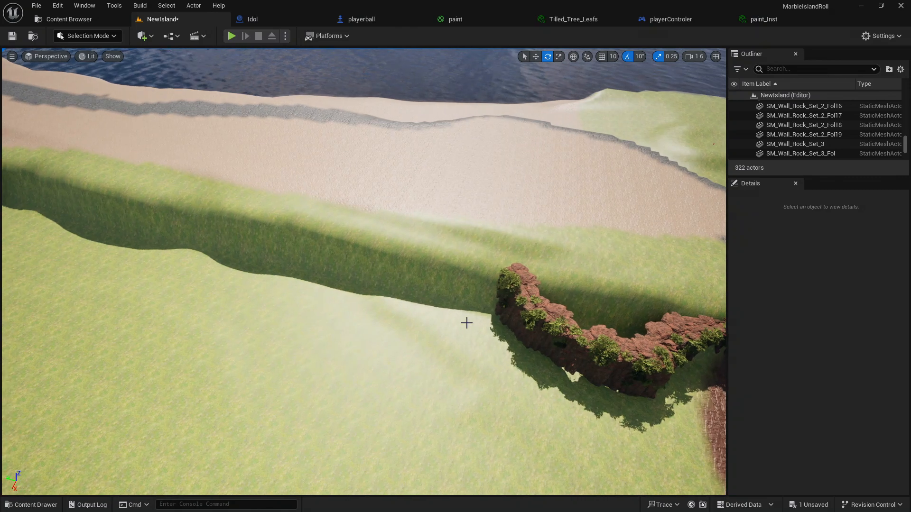
{"action": "left_click", "coordinate": [33, 506]}
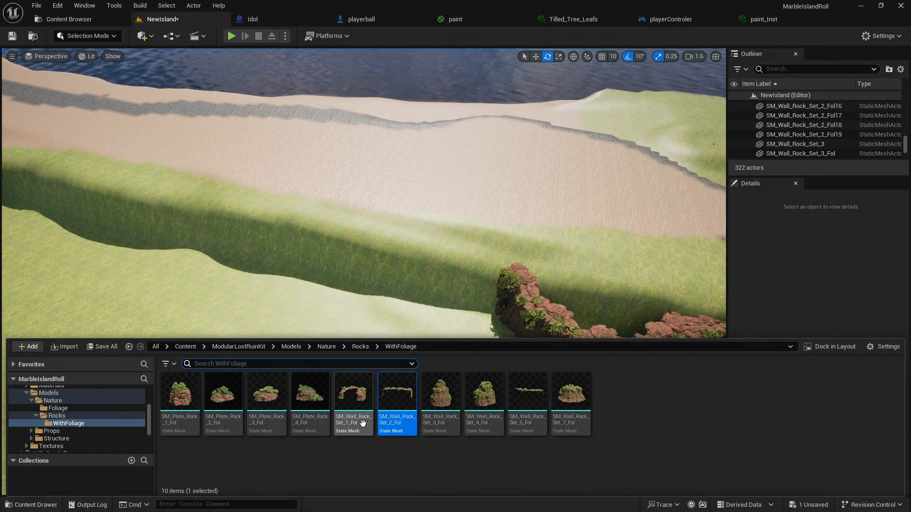
{"action": "left_click_drag", "start_coordinate": [353, 394], "coordinate": [467, 341]}
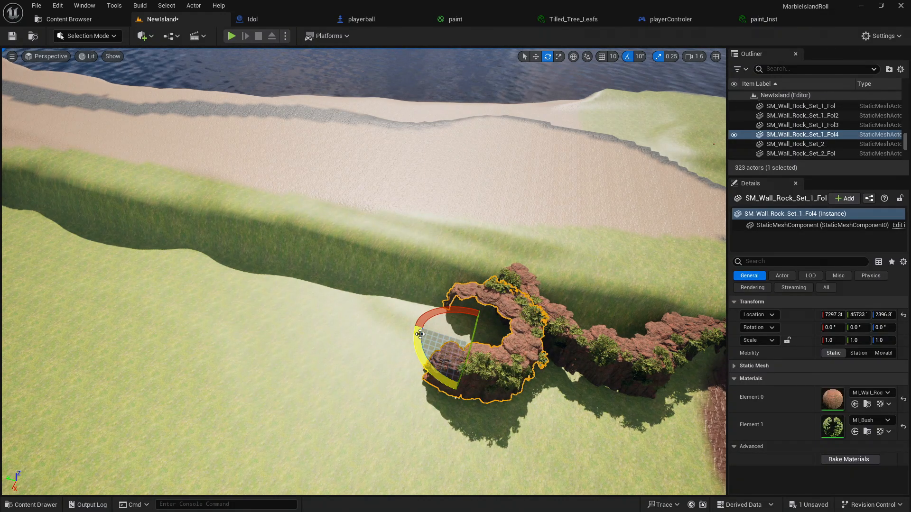
Rotate the Set_1 rock wall to about 100° around the vertical axis and move it back against the grass slope beside the previous wall
{"action": "left_click_drag", "start_coordinate": [456, 391], "coordinate": [617, 198]}
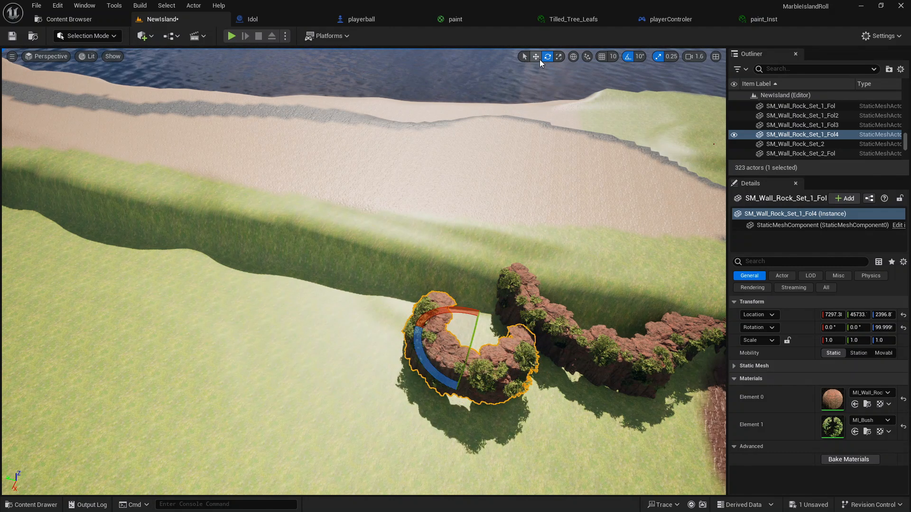
{"action": "left_click", "coordinate": [535, 56]}
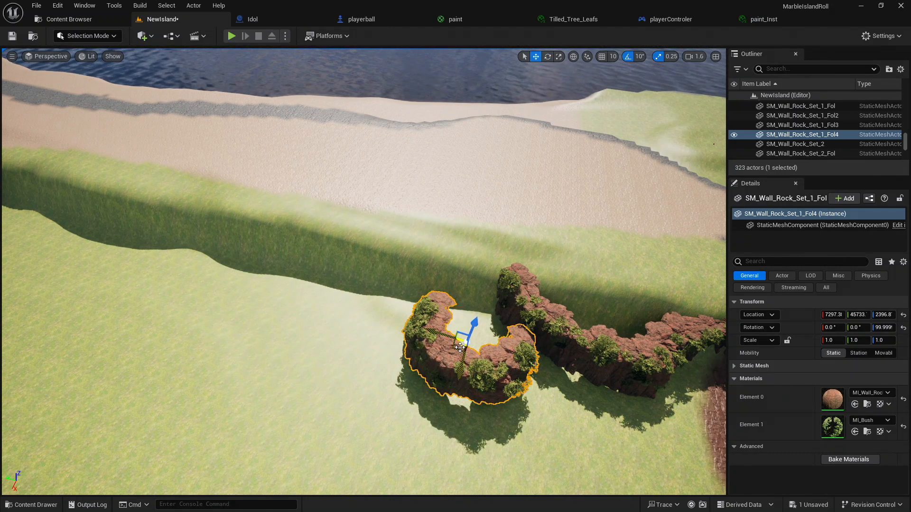
{"action": "left_click_drag", "start_coordinate": [457, 347], "coordinate": [453, 317]}
Place SM_Wall_Rock_Set_5_Fol on the grass beyond the free end of the Set_1 rock wall
{"action": "right_click_drag", "start_coordinate": [429, 342], "coordinate": [409, 373]}
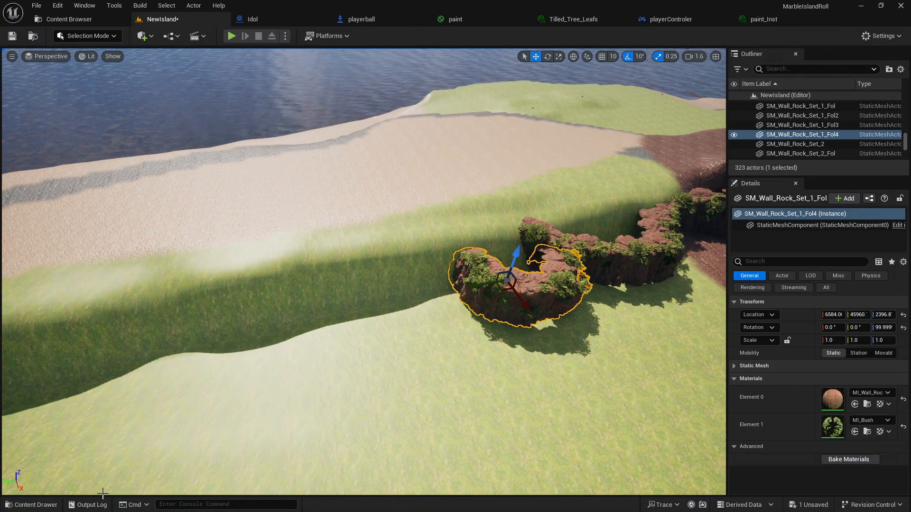
{"action": "left_click", "coordinate": [31, 505]}
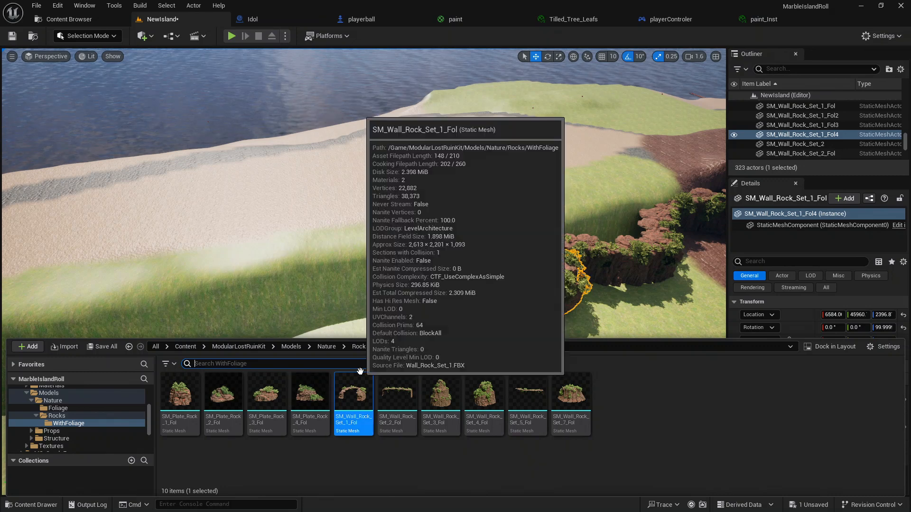
{"action": "left_click_drag", "start_coordinate": [527, 393], "coordinate": [398, 353]}
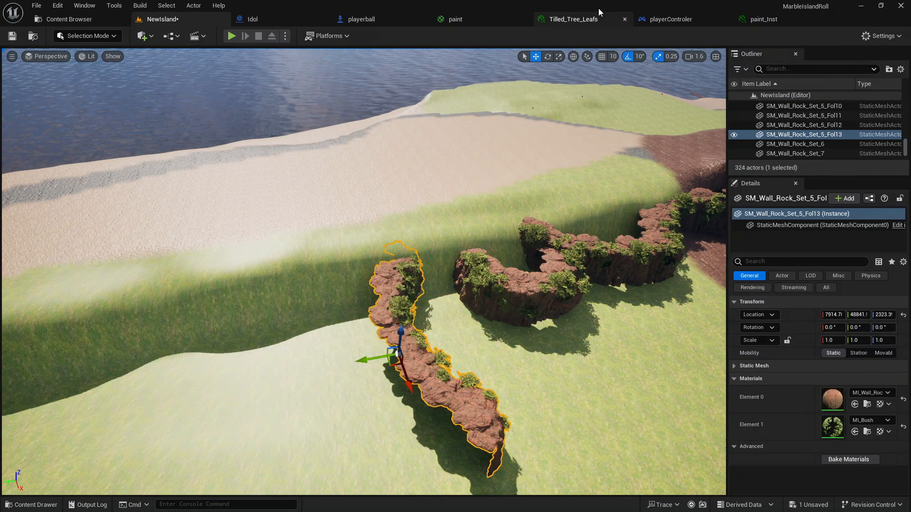
Rotate the latest Set_5 rock wall to about 80° around the vertical axis and move it to join the Set_1 rock wall
{"action": "left_click", "coordinate": [547, 56]}
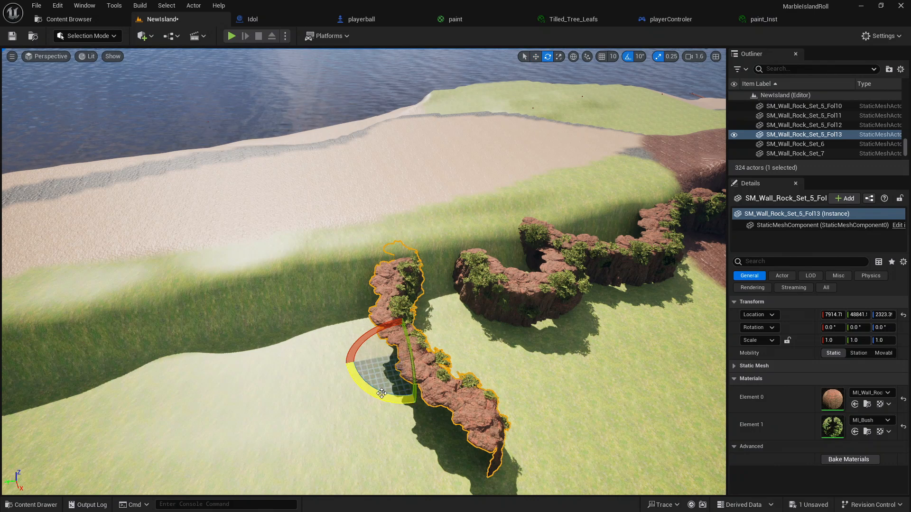
{"action": "left_click_drag", "start_coordinate": [368, 402], "coordinate": [398, 408]}
{"action": "mouse_move", "coordinate": [349, 381]}
{"action": "left_mouse_down"}
{"action": "mouse_move", "coordinate": [348, 342]}
{"action": "mouse_move", "coordinate": [346, 375]}
{"action": "left_mouse_up"}
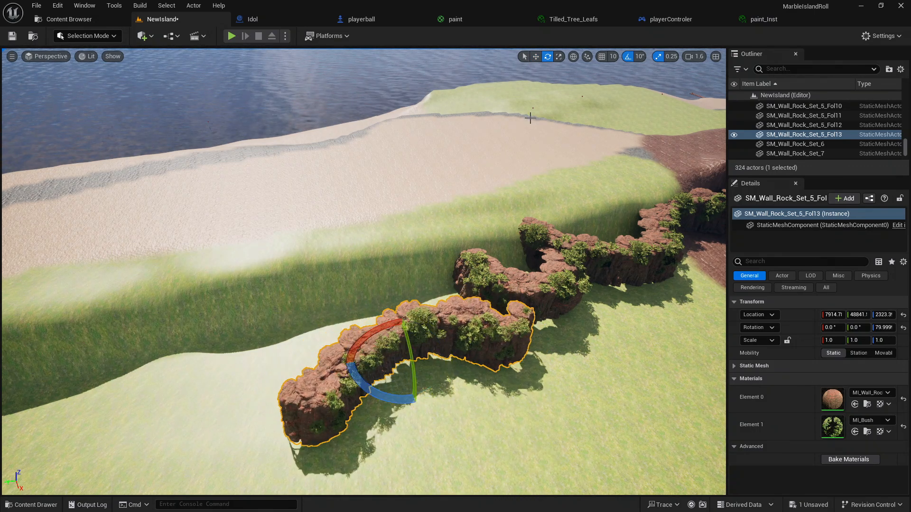
{"action": "left_click", "coordinate": [535, 56]}
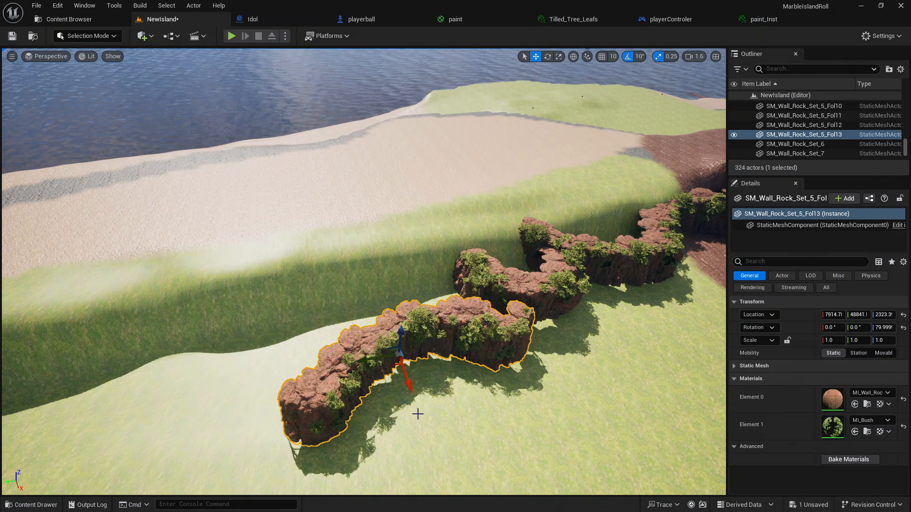
{"action": "left_click_drag", "start_coordinate": [391, 364], "coordinate": [361, 314]}
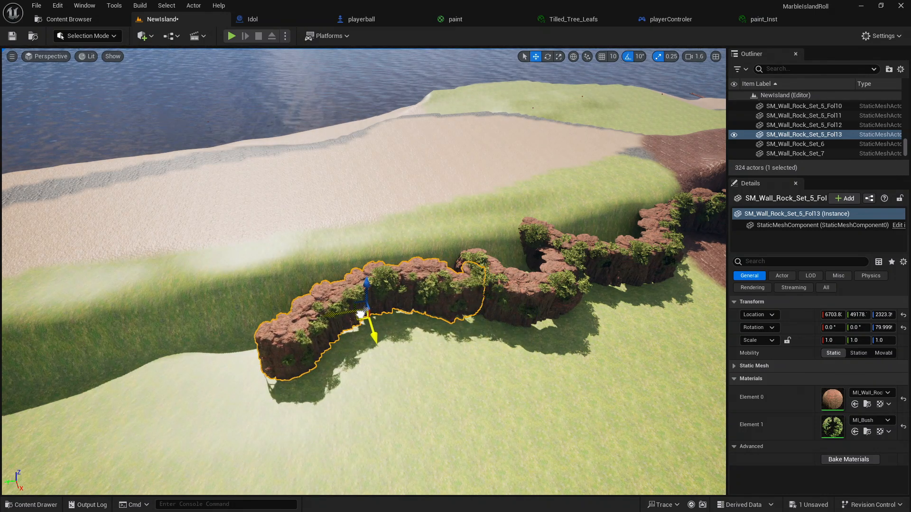
Place SM_Wall_Rock_Set_4_Fol on the open grass in front of the rock line's free end
{"action": "key", "text": "Escape"}
{"action": "mouse_move", "coordinate": [375, 376]}
{"action": "right_mouse_down"}
{"action": "mouse_move", "coordinate": [358, 383]}
{"action": "mouse_move", "coordinate": [400, 370]}
{"action": "mouse_move", "coordinate": [375, 376]}
{"action": "right_mouse_up"}
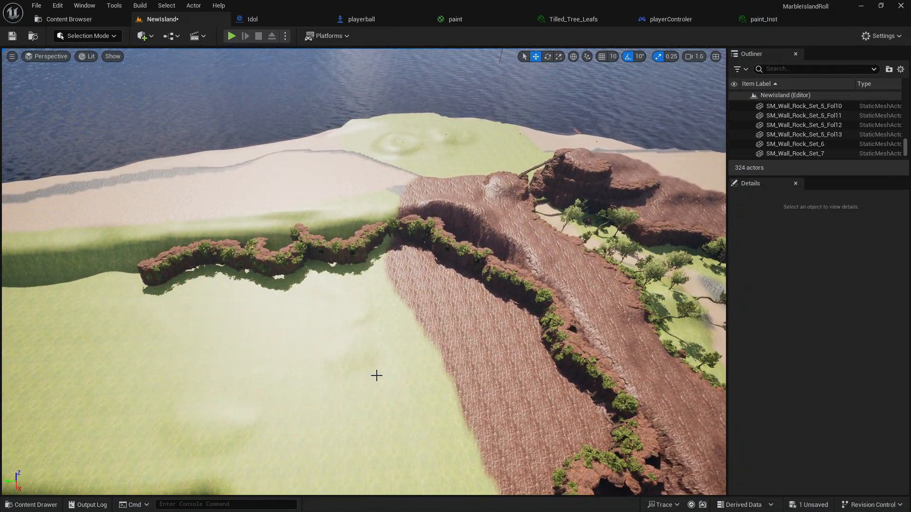
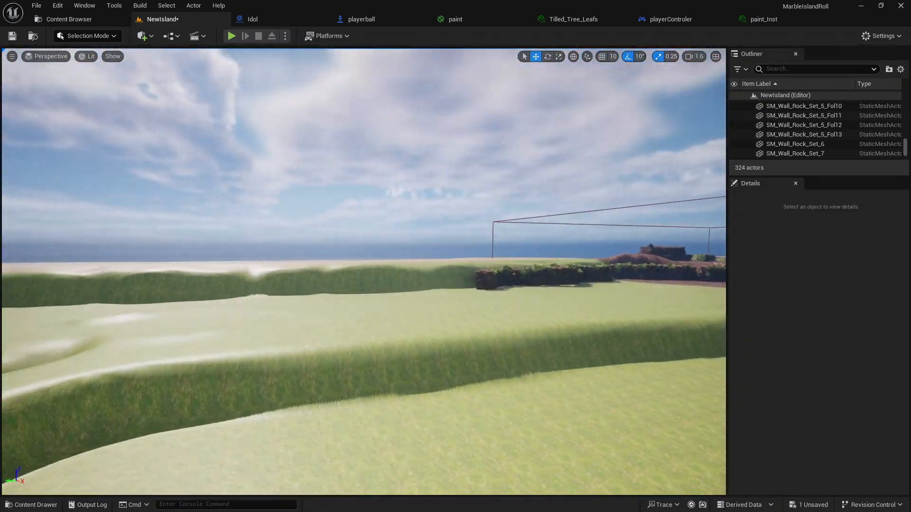
{"action": "key", "text": "w"}
{"action": "right_click_drag", "start_coordinate": [363, 272], "coordinate": [335, 246]}
{"action": "key", "text": "d"}
{"action": "right_click_drag", "start_coordinate": [218, 219], "coordinate": [211, 242]}
{"action": "key", "text": "s"}
{"action": "key", "text": "a"}
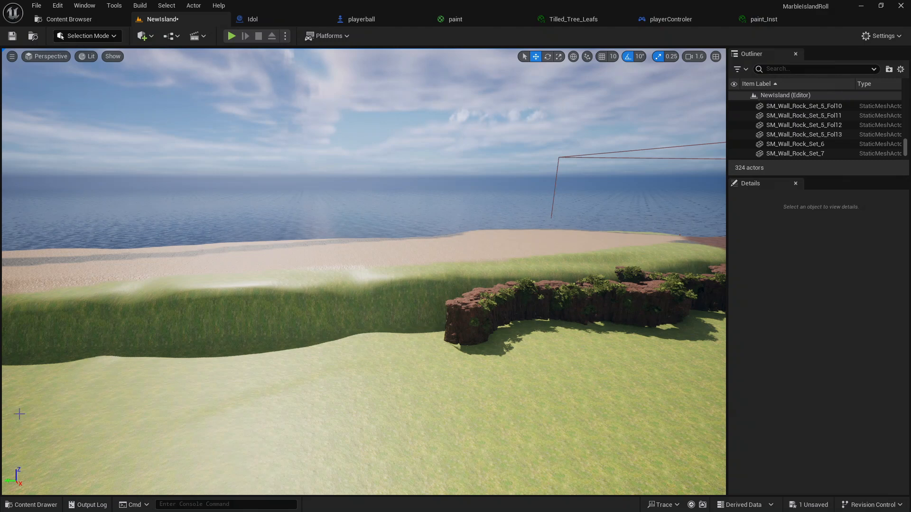
{"action": "left_click", "coordinate": [38, 505]}
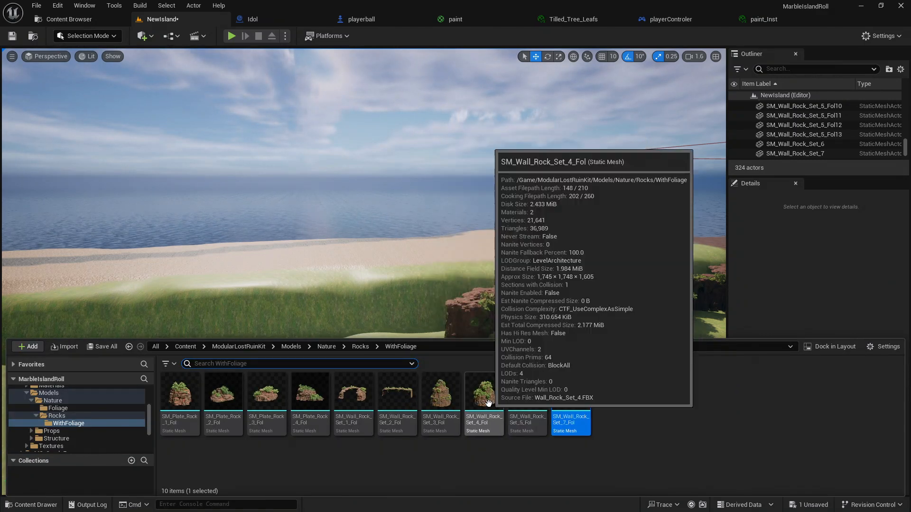
{"action": "left_click_drag", "start_coordinate": [489, 403], "coordinate": [608, 439]}
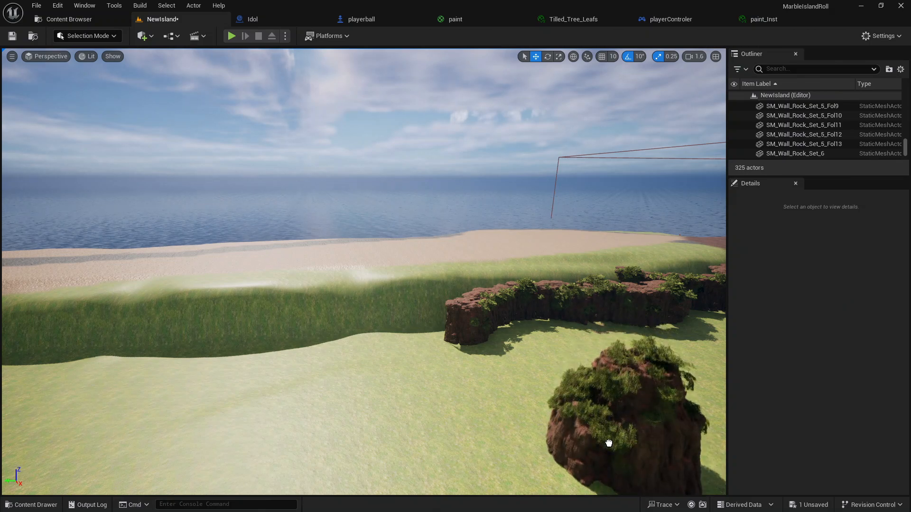
Move the Set_4 rock closer to the inner side of the rock line, leaving it freestanding on the grass, and deselect it
{"action": "key", "text": "f"}
{"action": "mouse_move", "coordinate": [327, 282]}
{"action": "right_mouse_down"}
{"action": "mouse_move", "coordinate": [427, 322]}
{"action": "mouse_move", "coordinate": [332, 294]}
{"action": "mouse_move", "coordinate": [327, 281]}
{"action": "right_mouse_up"}
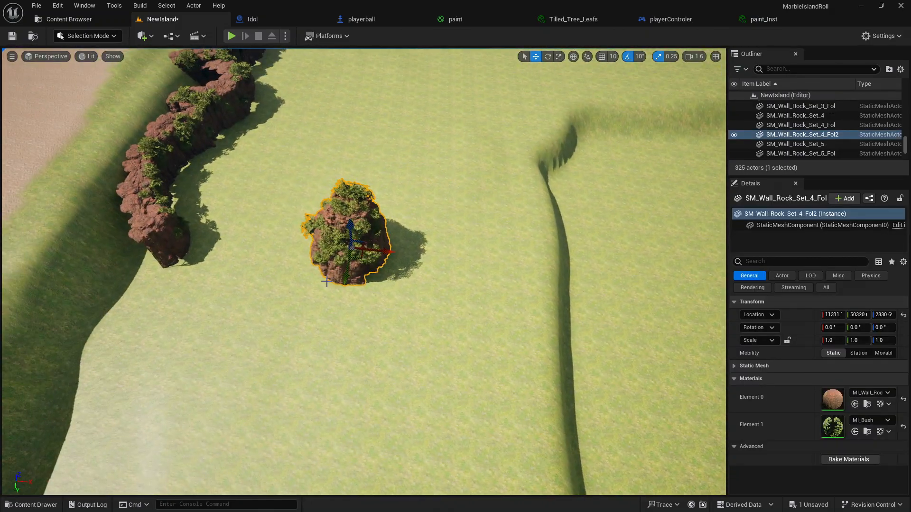
{"action": "left_click_drag", "start_coordinate": [358, 255], "coordinate": [304, 190]}
{"action": "key", "text": "Escape"}
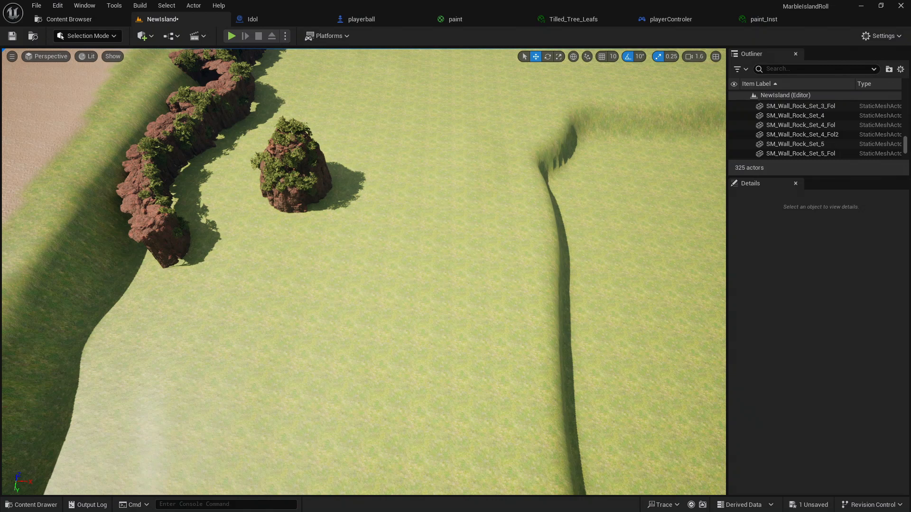
Place two SM_Wall_Rock_Set_5_Fol walls, one joining the rock line's free end and one on the grass beyond the freestanding rock
{"action": "left_click", "coordinate": [32, 504]}
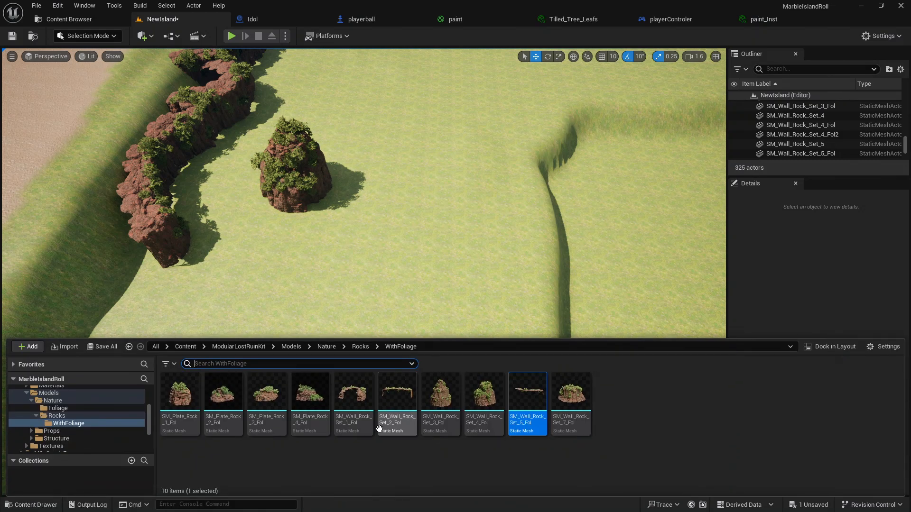
{"action": "left_click_drag", "start_coordinate": [516, 392], "coordinate": [264, 289]}
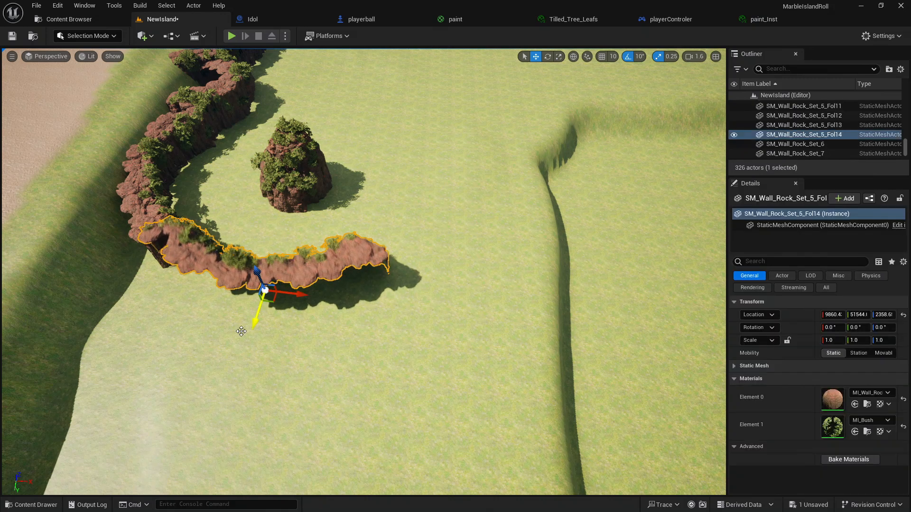
{"action": "left_click", "coordinate": [30, 505]}
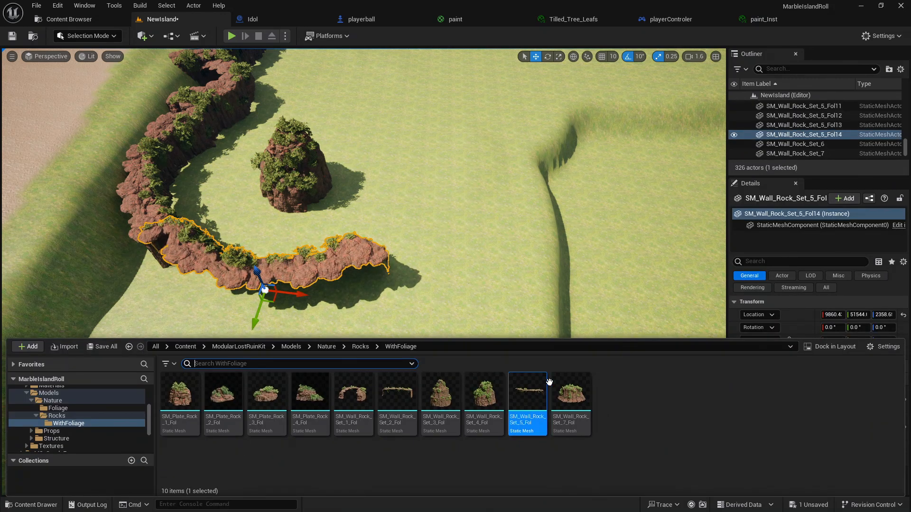
{"action": "left_click_drag", "start_coordinate": [540, 382], "coordinate": [482, 152]}
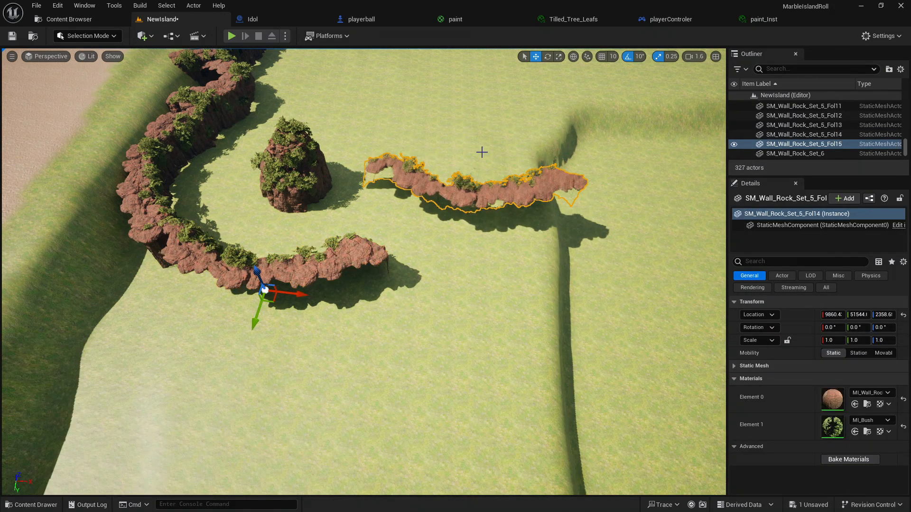
Rotate the second new Set_5 wall to about -90° around the vertical axis and move it to join the end of the previous wall
{"action": "left_click", "coordinate": [548, 57]}
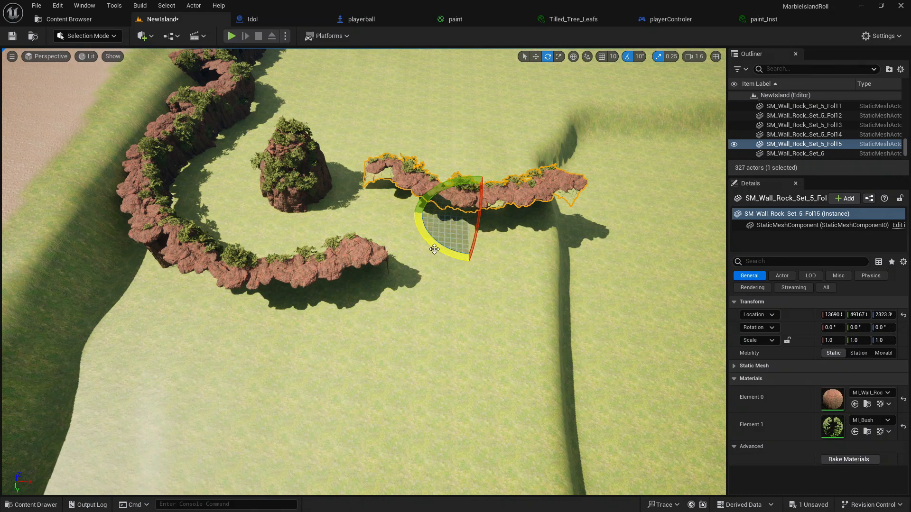
{"action": "left_click_drag", "start_coordinate": [434, 249], "coordinate": [454, 18]}
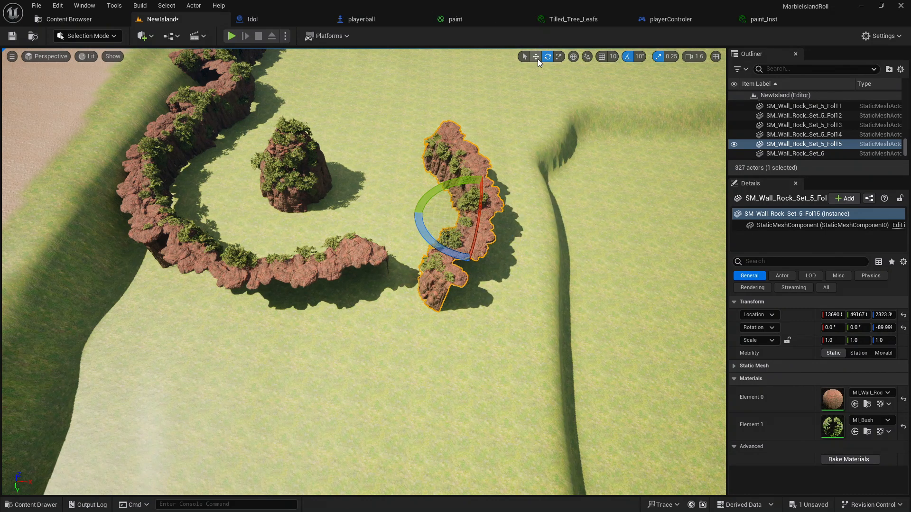
{"action": "left_click", "coordinate": [536, 58]}
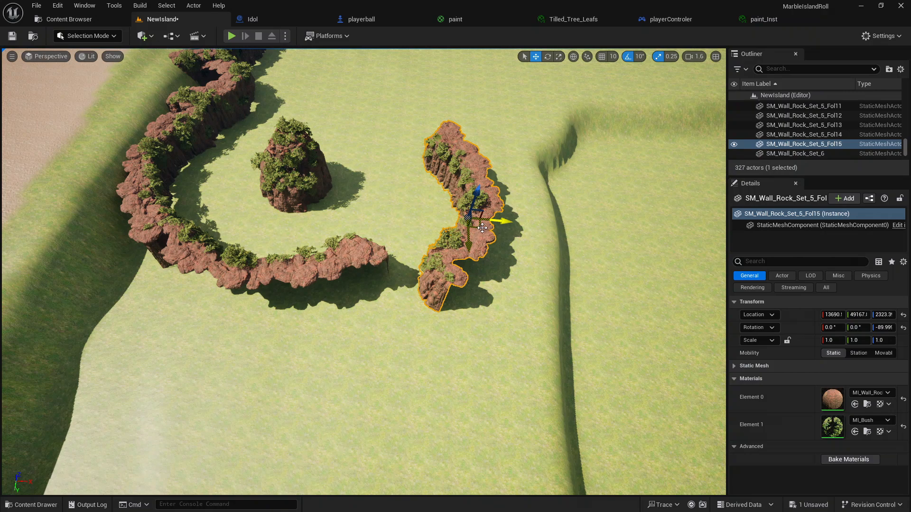
{"action": "left_click_drag", "start_coordinate": [481, 228], "coordinate": [422, 203]}
Bring up the ModularLostRuinKit WithFoliage rock assets for extending the wall around the freestanding rock
{"action": "right_click_drag", "start_coordinate": [422, 203], "coordinate": [268, 171]}
{"action": "key", "text": "w"}
{"action": "key", "text": "s"}
{"action": "left_click", "coordinate": [59, 505]}
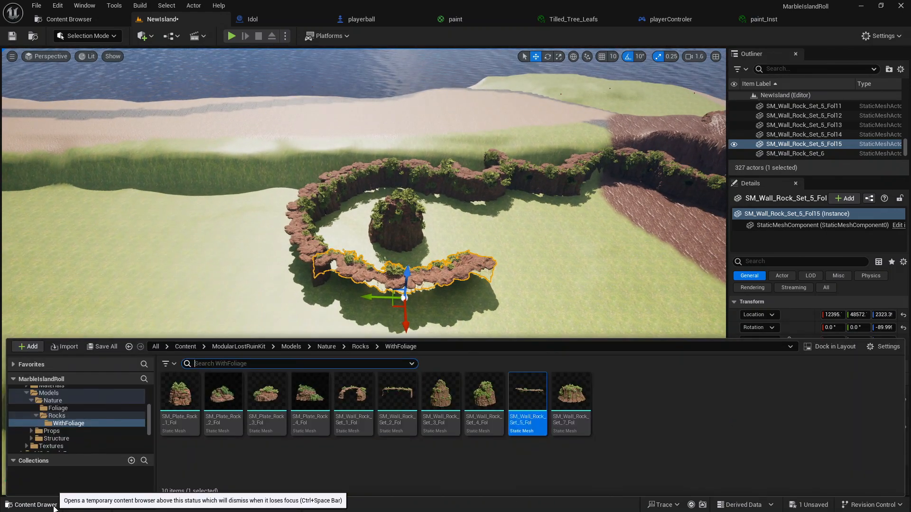
Place an SM_Wall_Rock_Set_1_Fol mesh against the open end of the curved rock wall, then clear the selection
{"action": "left_click_drag", "start_coordinate": [367, 405], "coordinate": [490, 314]}
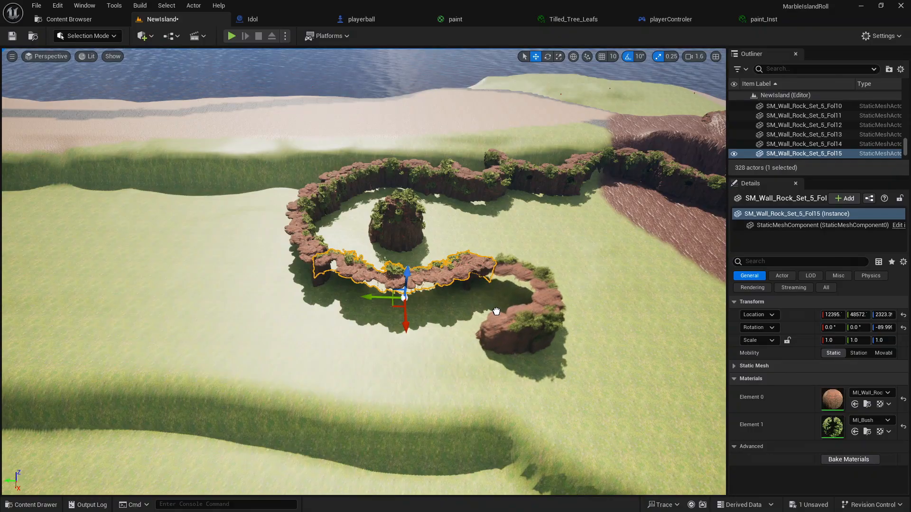
{"action": "key", "text": "Escape"}
Extend the free end of the curl with an SM_Wall_Rock_Set_2_Fol piece rotated about 100° around Z, joined to the existing wall
{"action": "key", "text": "d"}
{"action": "right_click_drag", "start_coordinate": [620, 282], "coordinate": [597, 287]}
{"action": "key", "text": "w"}
{"action": "key", "text": "w"}
{"action": "key", "text": "d"}
{"action": "key", "text": "w"}
{"action": "key", "text": "s"}
{"action": "key", "text": "a"}
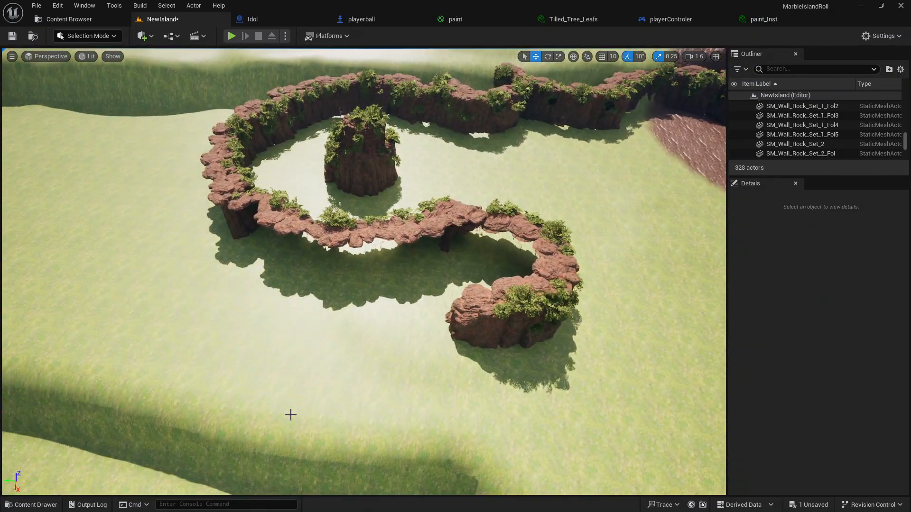
{"action": "left_click", "coordinate": [46, 505]}
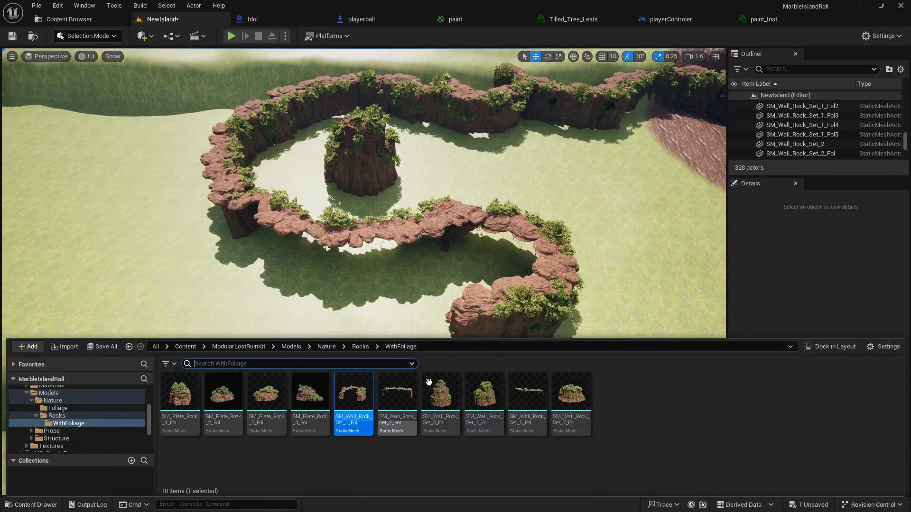
{"action": "left_click_drag", "start_coordinate": [405, 402], "coordinate": [339, 339]}
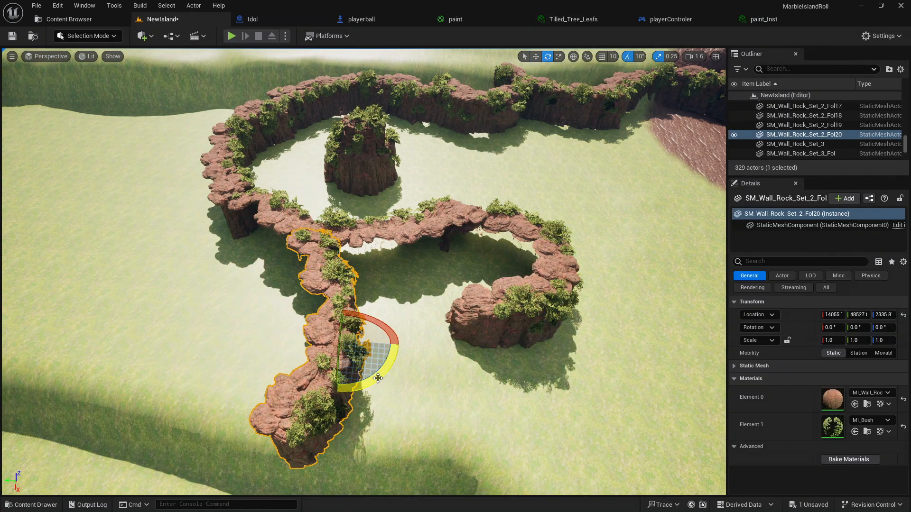
{"action": "left_click_drag", "start_coordinate": [378, 378], "coordinate": [282, 331]}
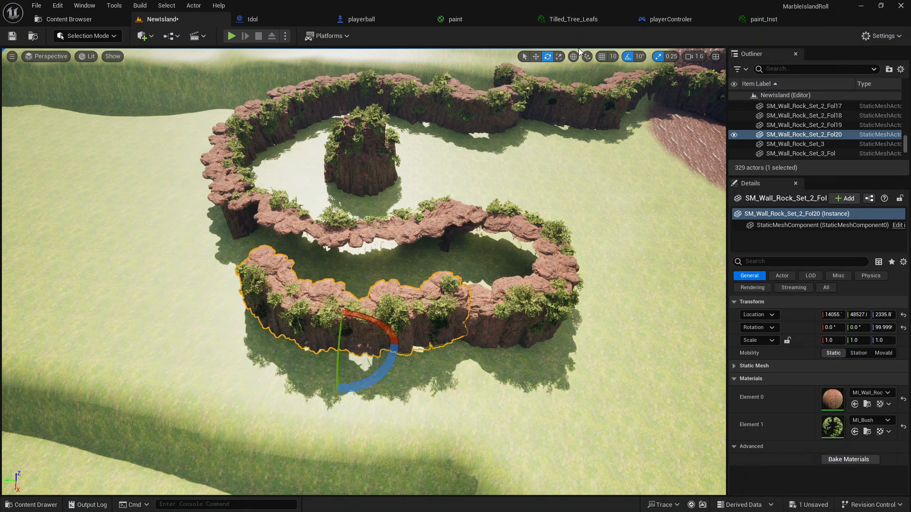
{"action": "left_click", "coordinate": [536, 57]}
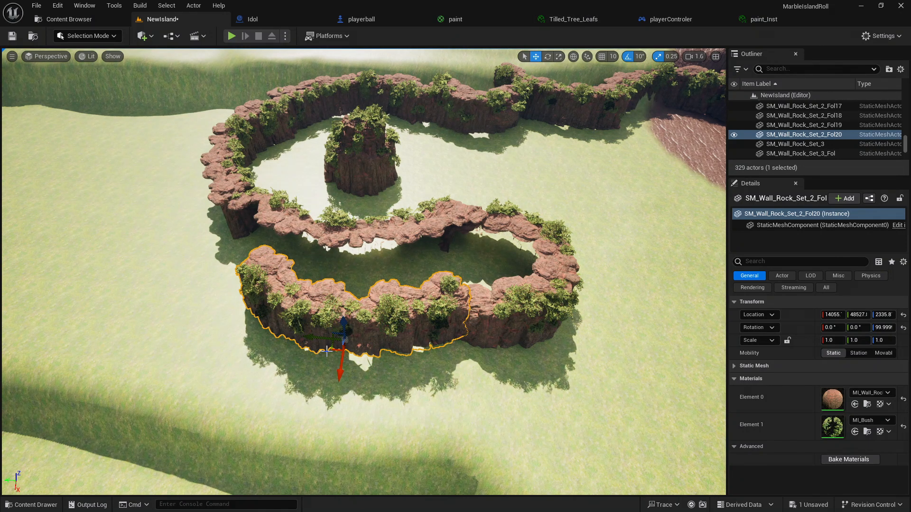
{"action": "left_click_drag", "start_coordinate": [333, 350], "coordinate": [348, 348]}
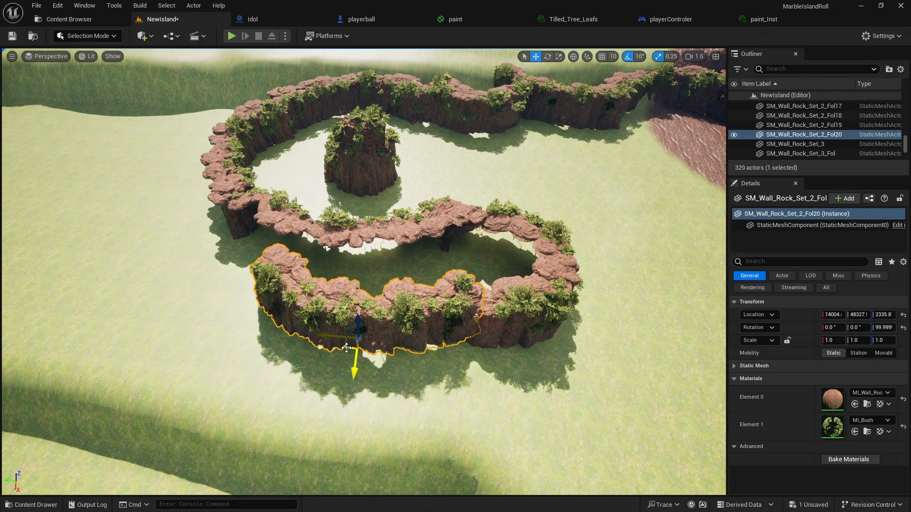
Add another SM_Wall_Rock_Set_2_Fol piece rotated about 130° around Z and join it to the wall's free end
{"action": "right_click_drag", "start_coordinate": [348, 348], "coordinate": [256, 350]}
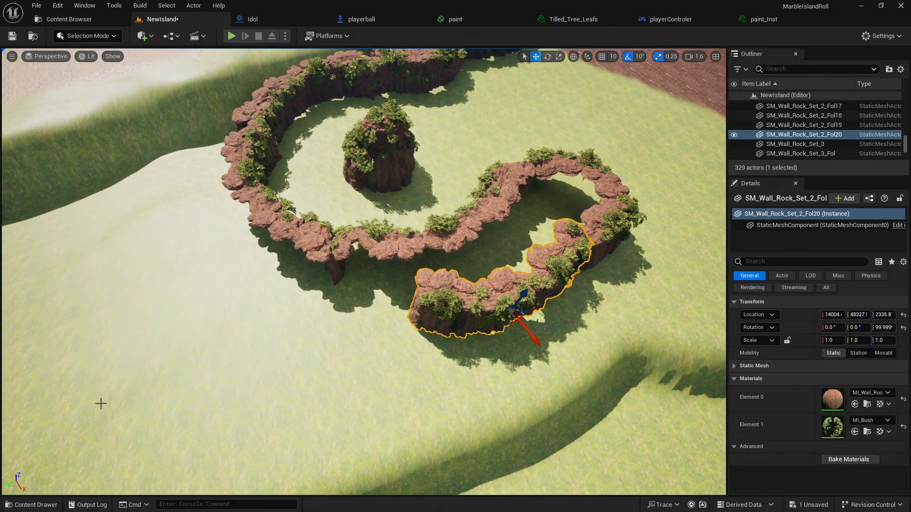
{"action": "left_click", "coordinate": [31, 505]}
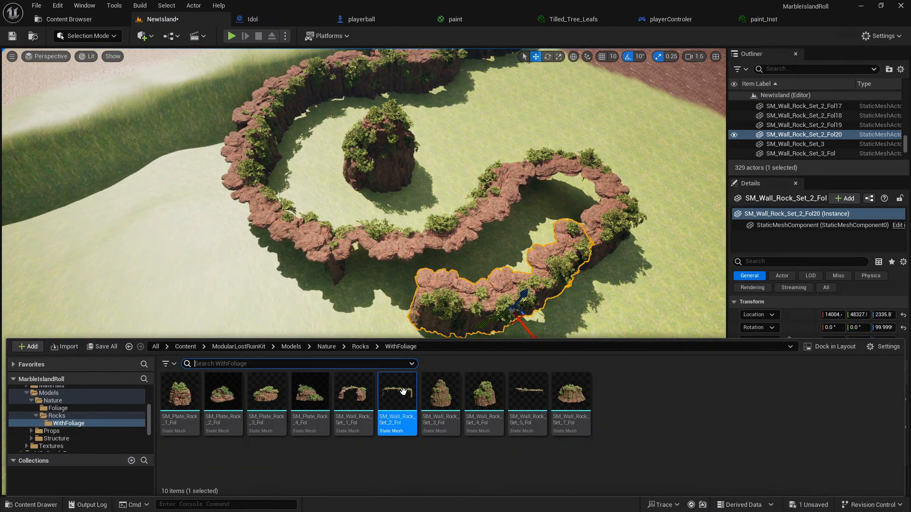
{"action": "left_click_drag", "start_coordinate": [396, 417], "coordinate": [361, 364]}
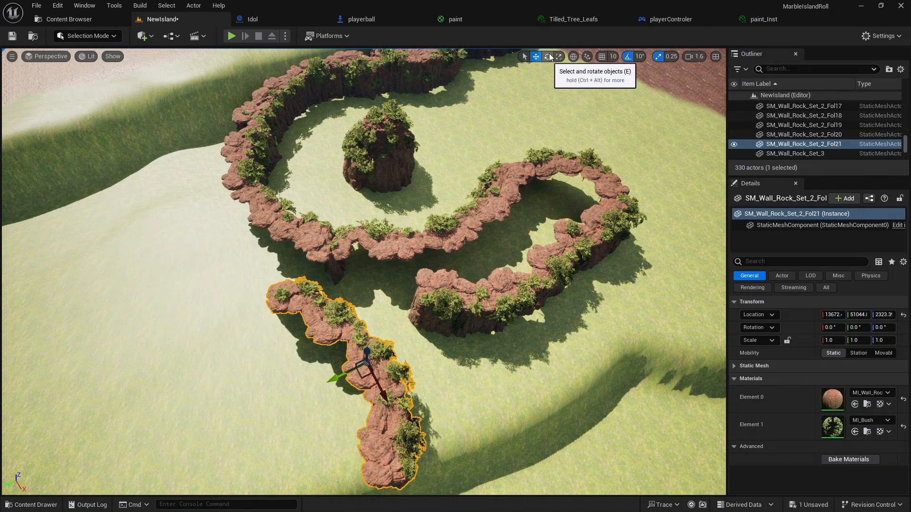
{"action": "left_click_drag", "start_coordinate": [394, 416], "coordinate": [312, 351]}
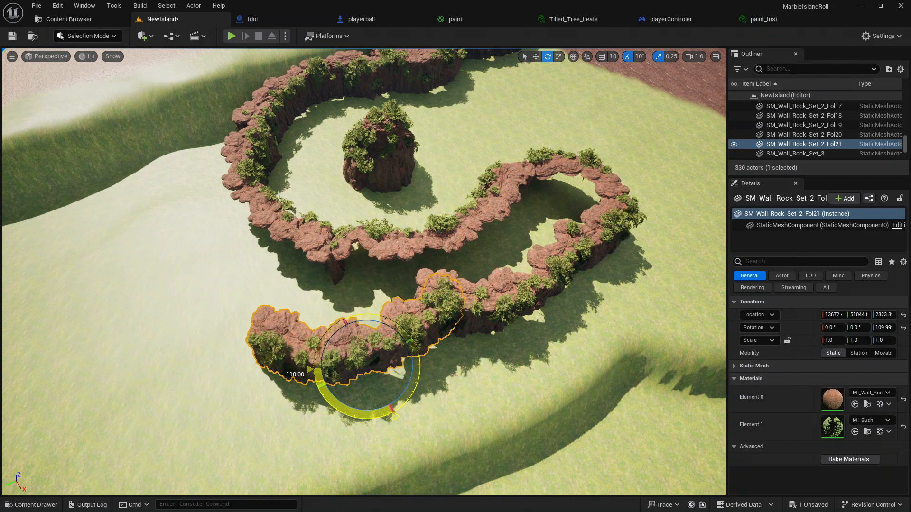
{"action": "left_click", "coordinate": [536, 57]}
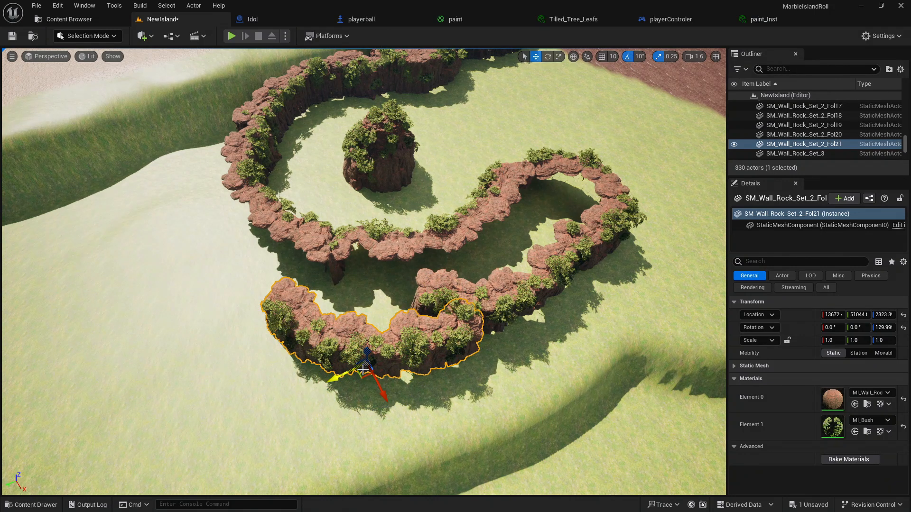
{"action": "left_click_drag", "start_coordinate": [362, 372], "coordinate": [324, 337]}
Continue the outer wall with an SM_Wall_Rock_Set_2_Fol piece rotated about 180° around Z, overlapping the previous piece's end
{"action": "right_click_drag", "start_coordinate": [324, 337], "coordinate": [361, 296]}
{"action": "key", "text": "w"}
{"action": "key", "text": "s"}
{"action": "key", "text": "w"}
{"action": "key", "text": "s"}
{"action": "key", "text": "a"}
{"action": "key", "text": "a"}
{"action": "right_click_drag", "start_coordinate": [237, 474], "coordinate": [231, 474]}
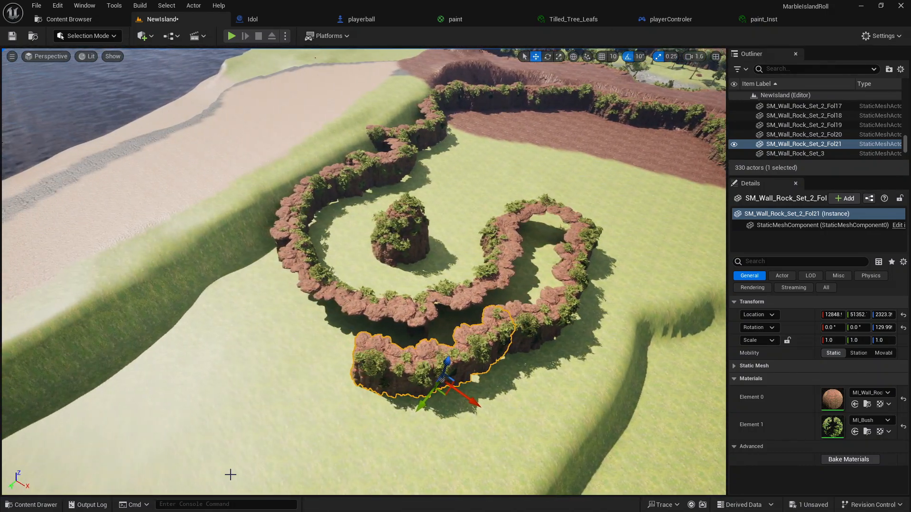
{"action": "left_click", "coordinate": [42, 508]}
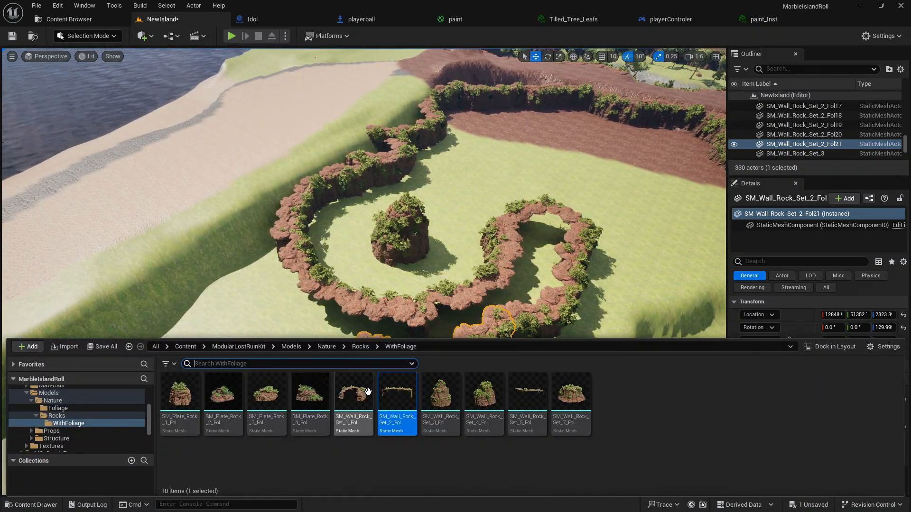
{"action": "left_click_drag", "start_coordinate": [400, 407], "coordinate": [282, 327]}
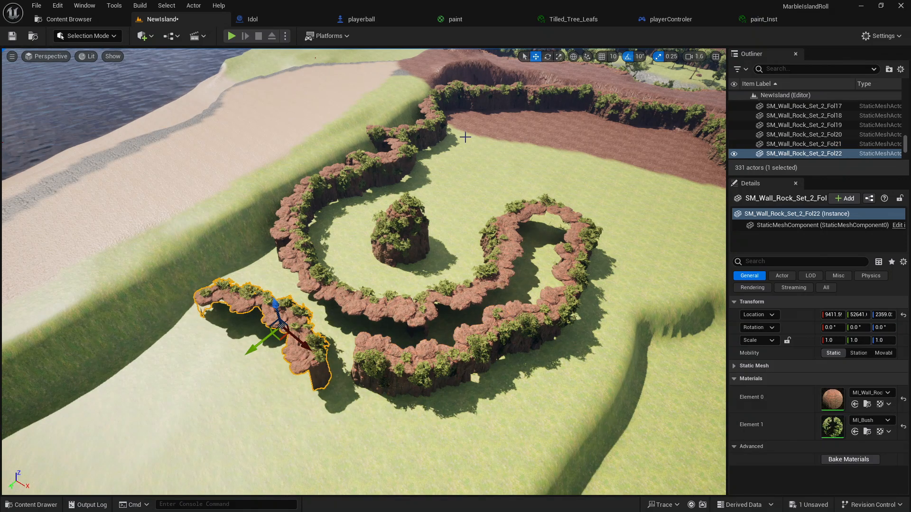
{"action": "left_click", "coordinate": [547, 57]}
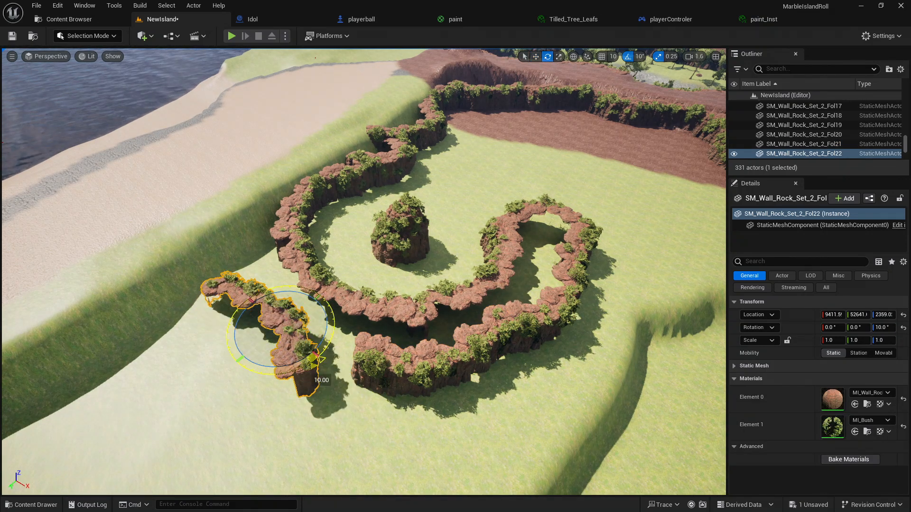
{"action": "left_click_drag", "start_coordinate": [222, 309], "coordinate": [239, 294]}
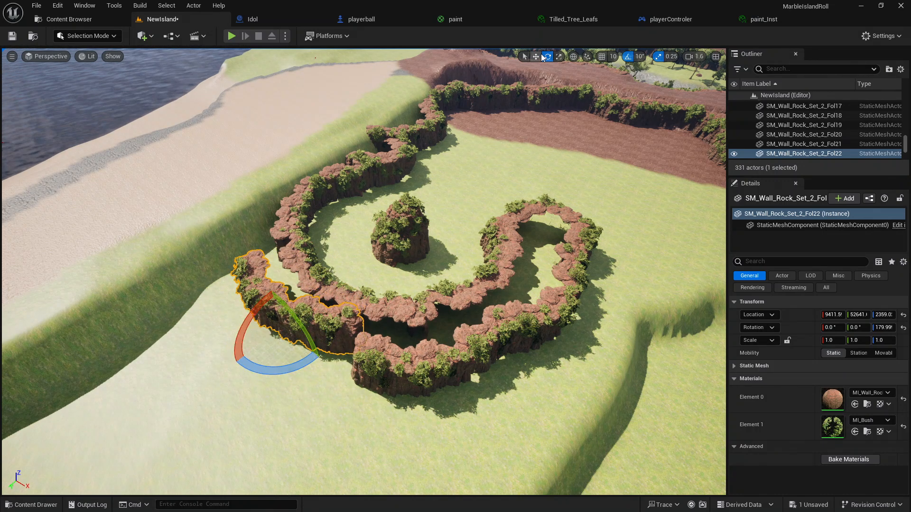
{"action": "left_click", "coordinate": [536, 56]}
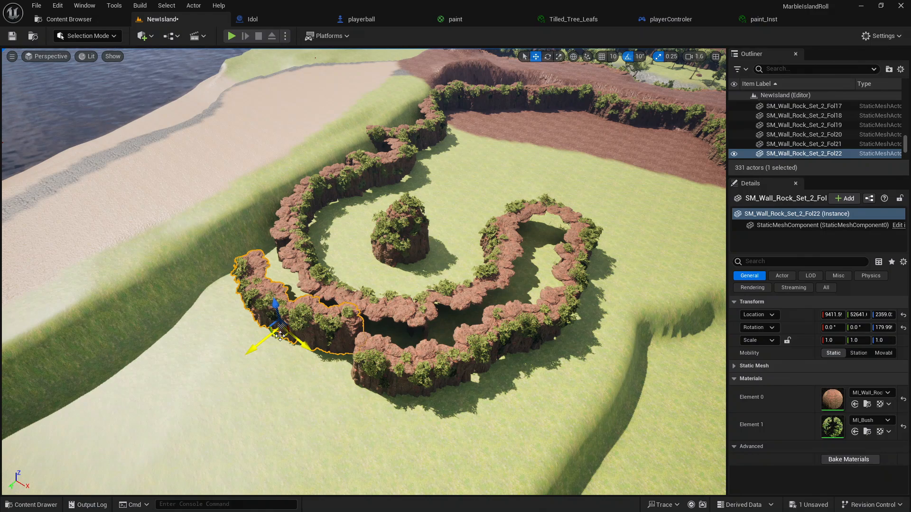
{"action": "left_click_drag", "start_coordinate": [280, 336], "coordinate": [288, 361]}
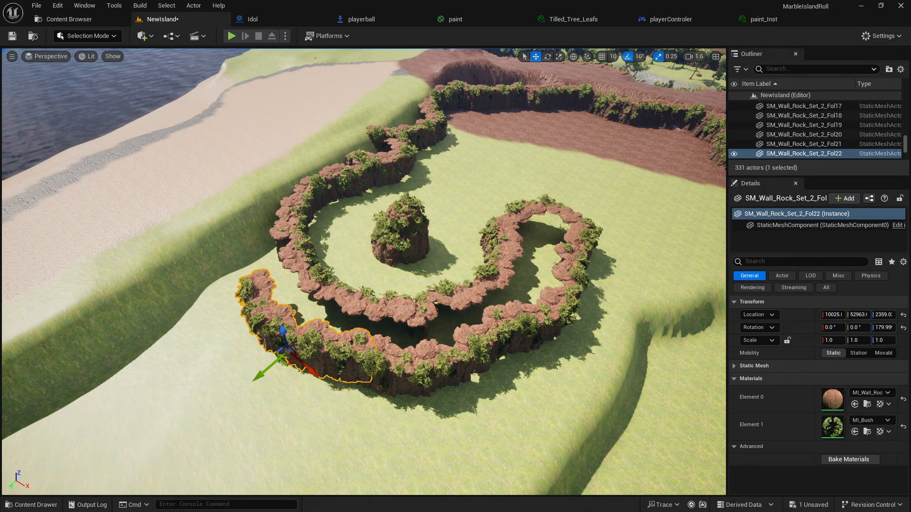
{"action": "left_click", "coordinate": [266, 403]}
Attach an SM_Wall_Rock_Set_5_Fol piece rotated about 110° around Z, turning the outer wall's end along the grassy slope
{"action": "right_click_drag", "start_coordinate": [266, 403], "coordinate": [200, 455]}
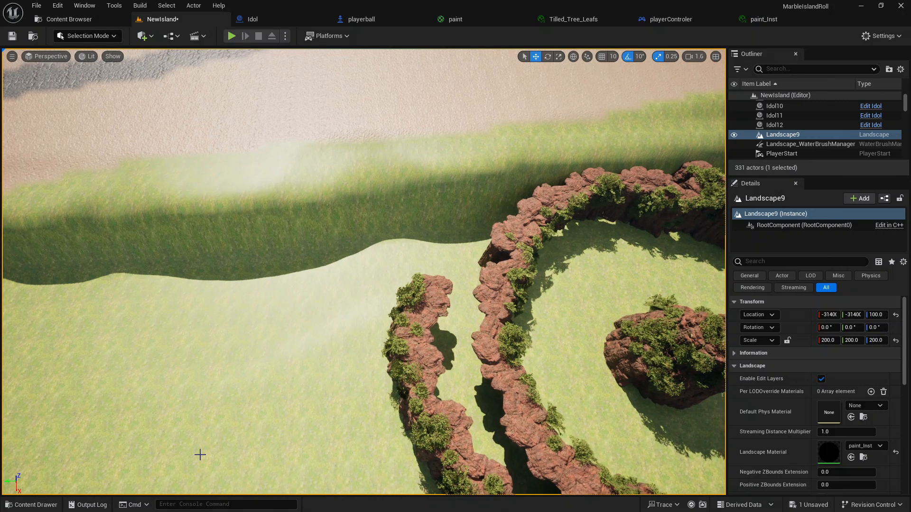
{"action": "left_click", "coordinate": [55, 504]}
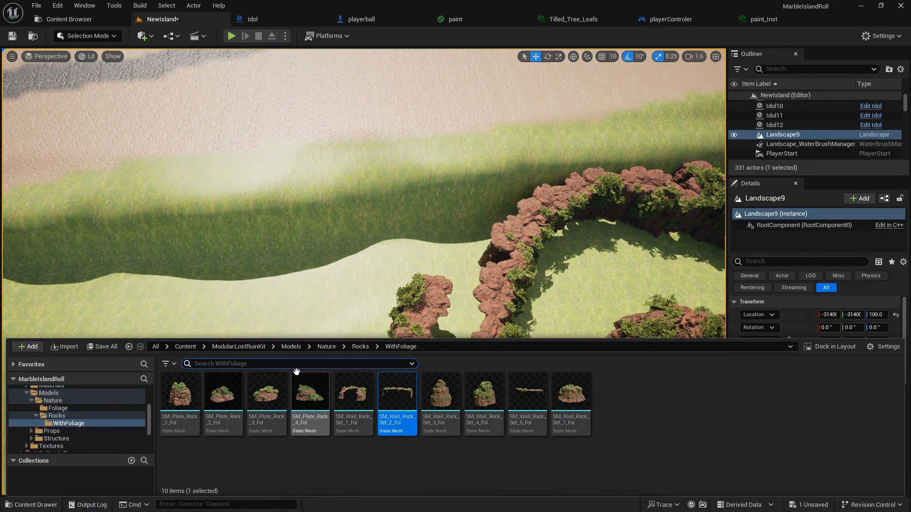
{"action": "left_click_drag", "start_coordinate": [536, 410], "coordinate": [237, 322]}
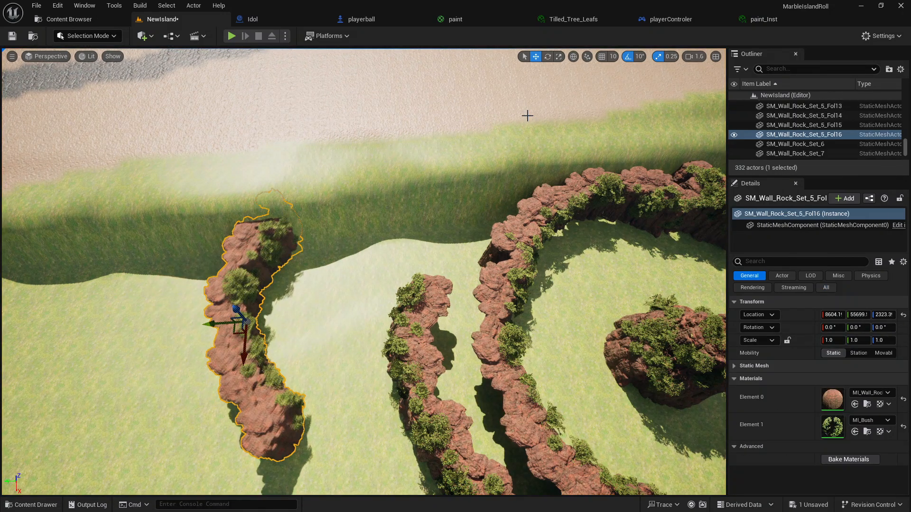
{"action": "left_click", "coordinate": [547, 57]}
{"action": "right_click_drag", "start_coordinate": [290, 354], "coordinate": [391, 350]}
{"action": "key", "text": "f"}
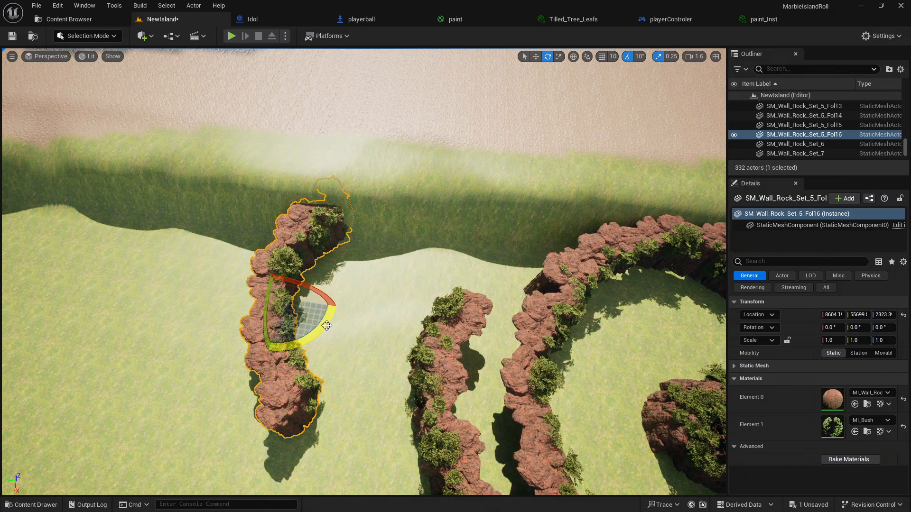
{"action": "left_click_drag", "start_coordinate": [326, 325], "coordinate": [643, 32]}
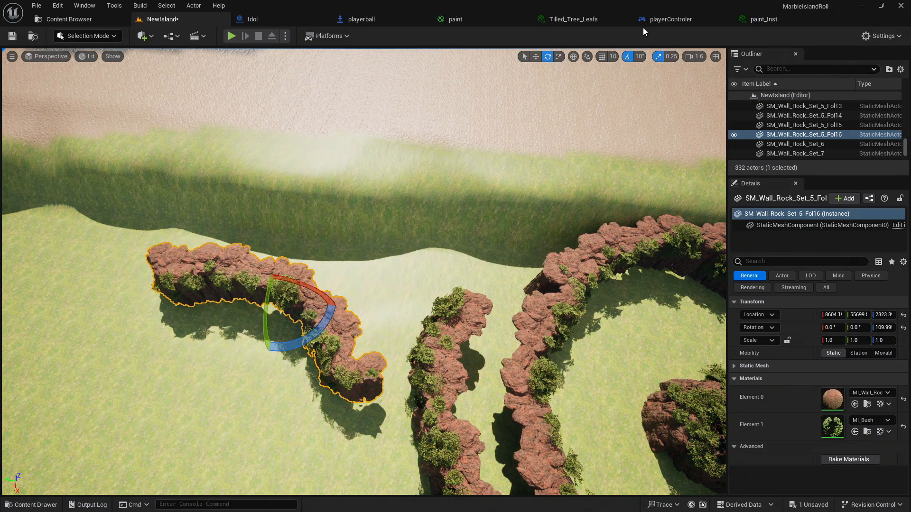
{"action": "left_click", "coordinate": [535, 56]}
{"action": "left_click_drag", "start_coordinate": [273, 310], "coordinate": [366, 244]}
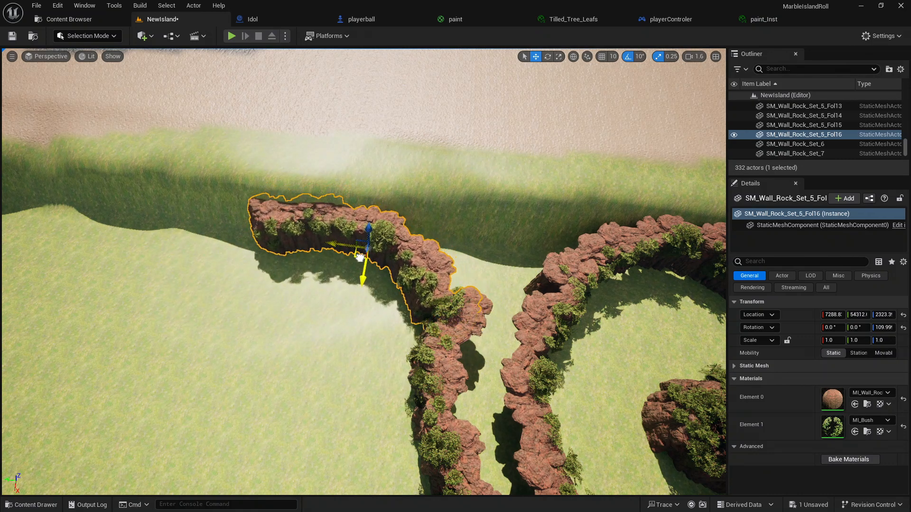
Extend the wall along the slope with another SM_Wall_Rock_Set_5_Fol piece rotated about 70° around Z, joined to the previous one
{"action": "right_click_drag", "start_coordinate": [298, 300], "coordinate": [265, 300]}
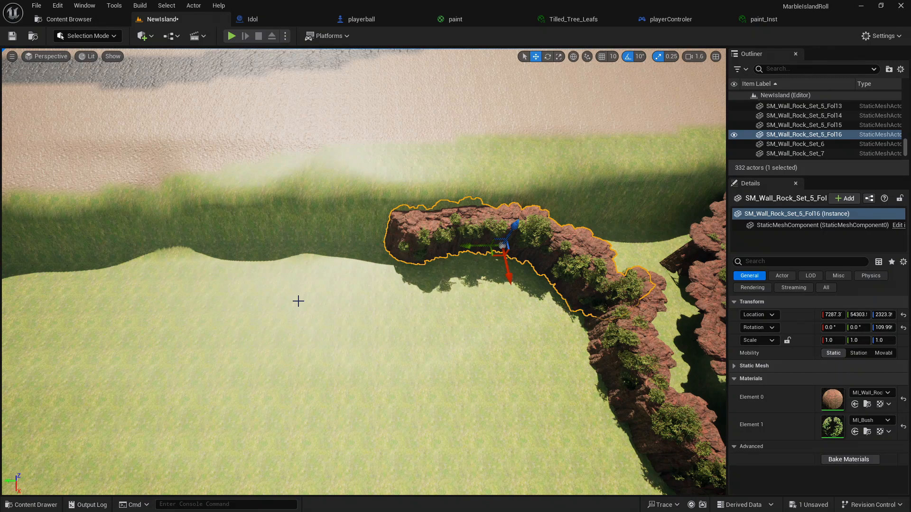
{"action": "key", "text": "s"}
{"action": "mouse_move", "coordinate": [364, 272]}
{"action": "right_mouse_down"}
{"action": "mouse_move", "coordinate": [427, 261]}
{"action": "mouse_move", "coordinate": [364, 275]}
{"action": "right_mouse_up"}
{"action": "key", "text": "a"}
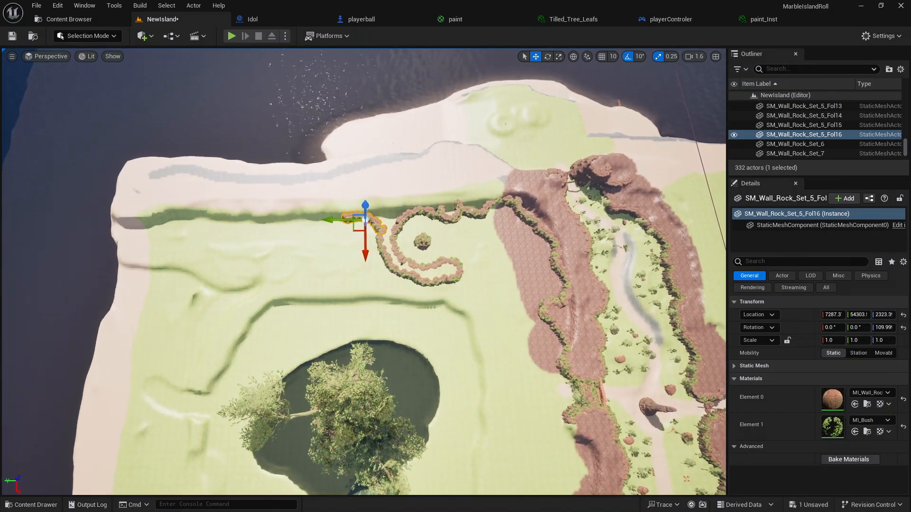
{"action": "right_click_drag", "start_coordinate": [364, 275], "coordinate": [192, 435]}
{"action": "key", "text": "Escape"}
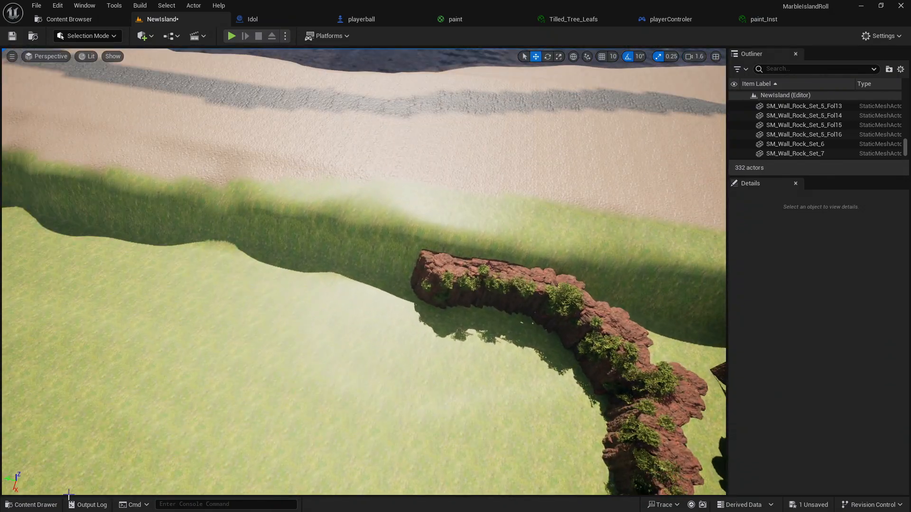
{"action": "left_click", "coordinate": [31, 504]}
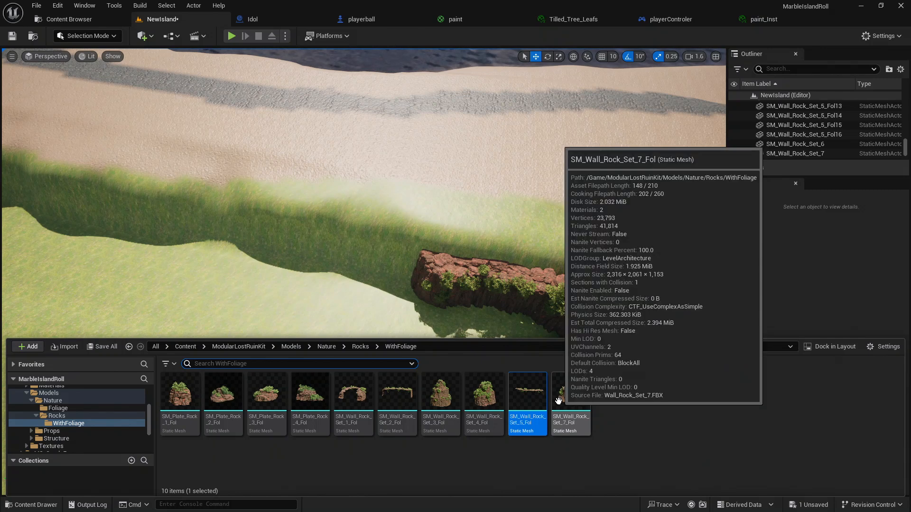
{"action": "left_click_drag", "start_coordinate": [527, 398], "coordinate": [243, 291]}
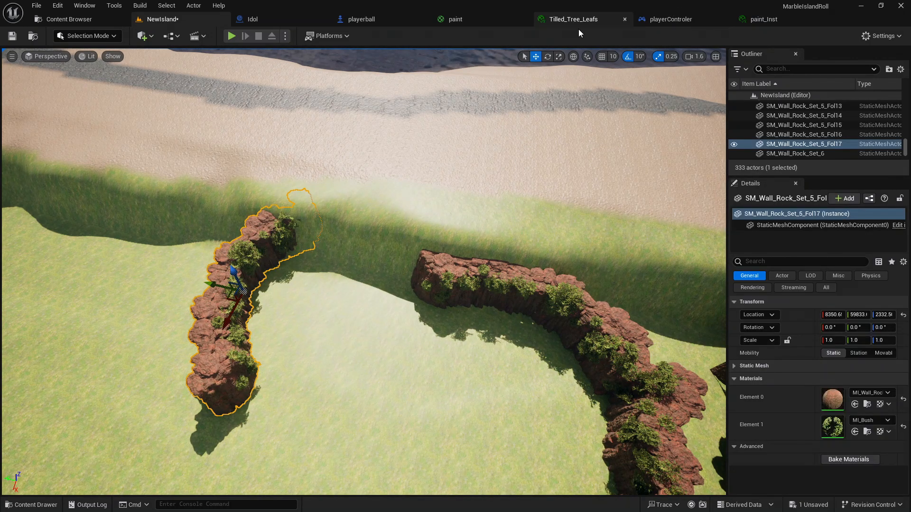
{"action": "left_click", "coordinate": [547, 56]}
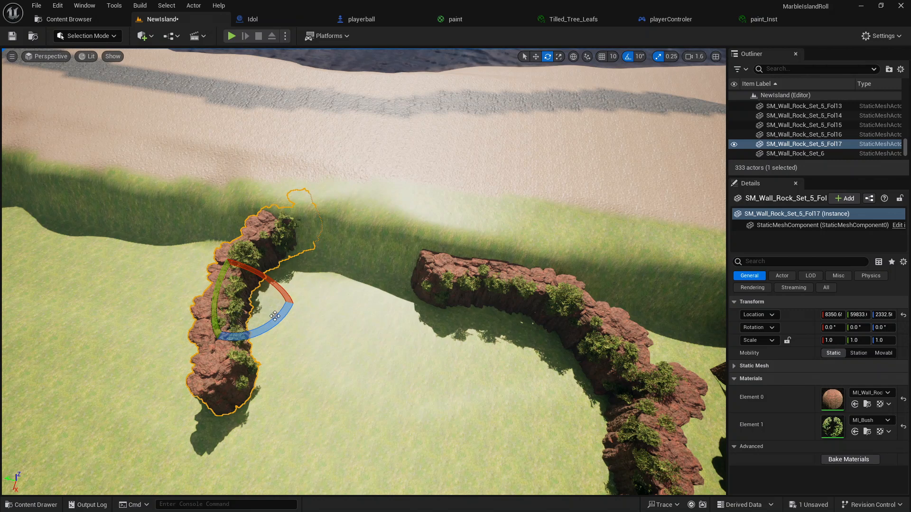
{"action": "left_click_drag", "start_coordinate": [275, 316], "coordinate": [208, 322]}
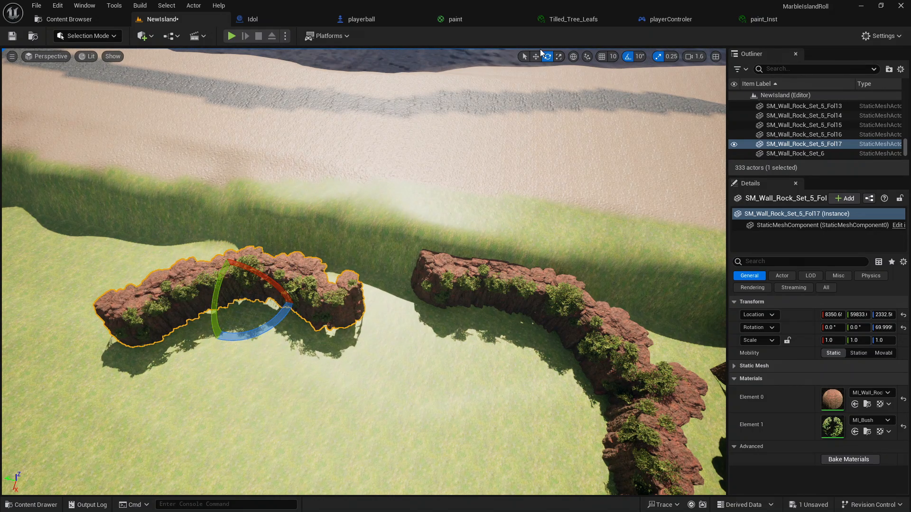
{"action": "left_click", "coordinate": [535, 56]}
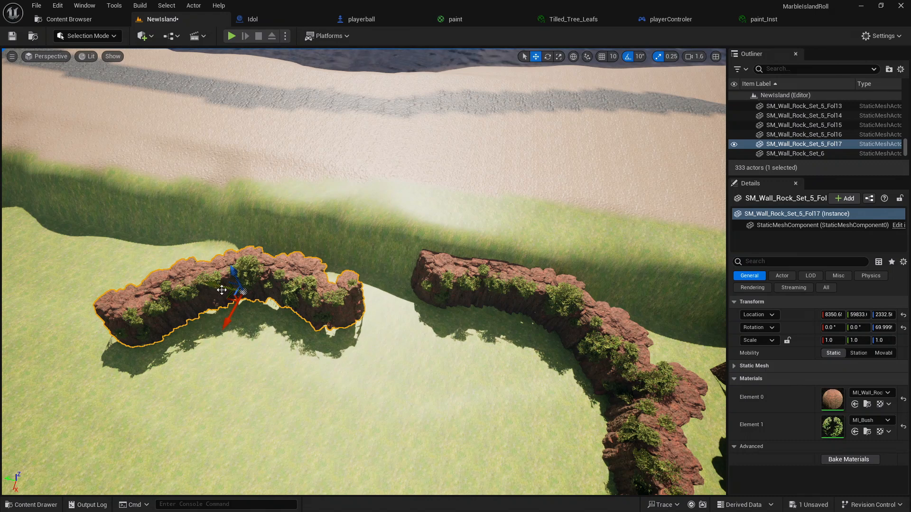
{"action": "left_click_drag", "start_coordinate": [227, 294], "coordinate": [302, 274]}
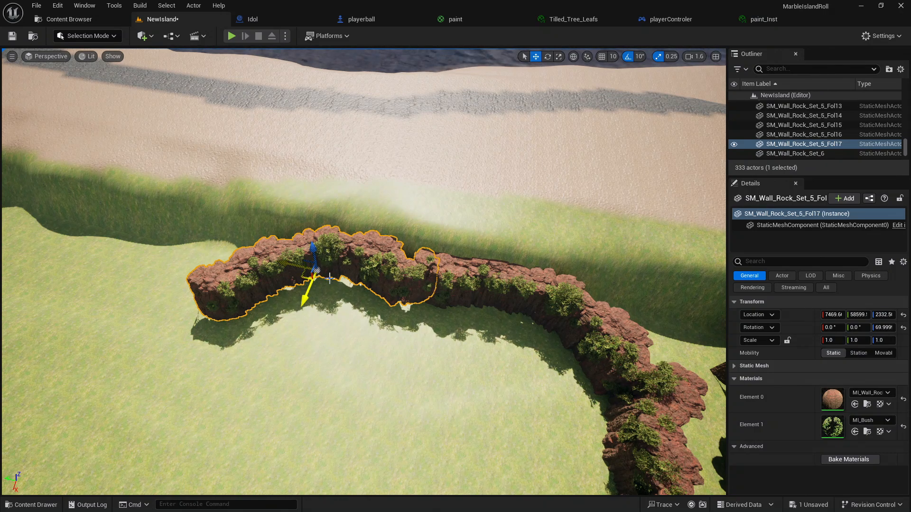
{"action": "left_click", "coordinate": [352, 411]}
Extend the wall along the slope with an SM_Wall_Rock_Set_5_Fol piece rotated about 110° around Z, joined to the previous piece's end
{"action": "mouse_move", "coordinate": [256, 455]}
{"action": "right_mouse_down"}
{"action": "mouse_move", "coordinate": [252, 434]}
{"action": "mouse_move", "coordinate": [257, 455]}
{"action": "right_mouse_up"}
{"action": "key", "text": "a"}
{"action": "left_click", "coordinate": [31, 505]}
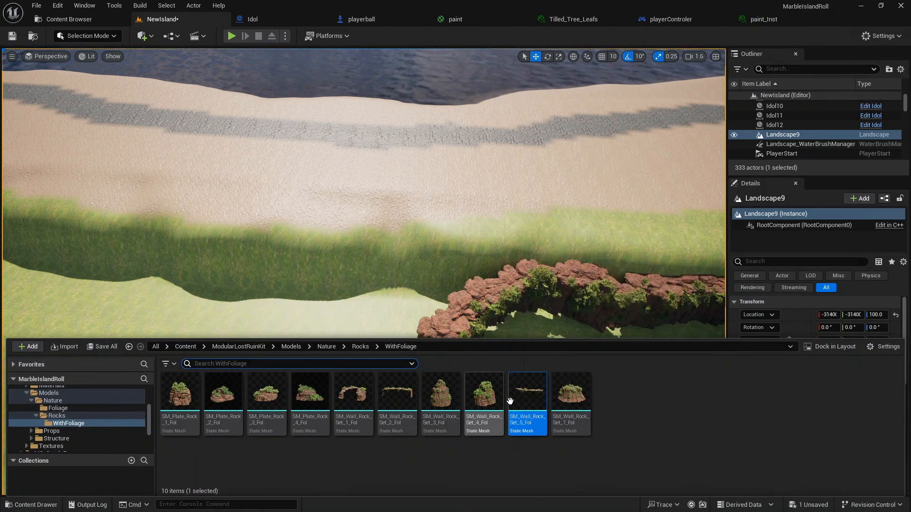
{"action": "left_click_drag", "start_coordinate": [522, 399], "coordinate": [298, 318]}
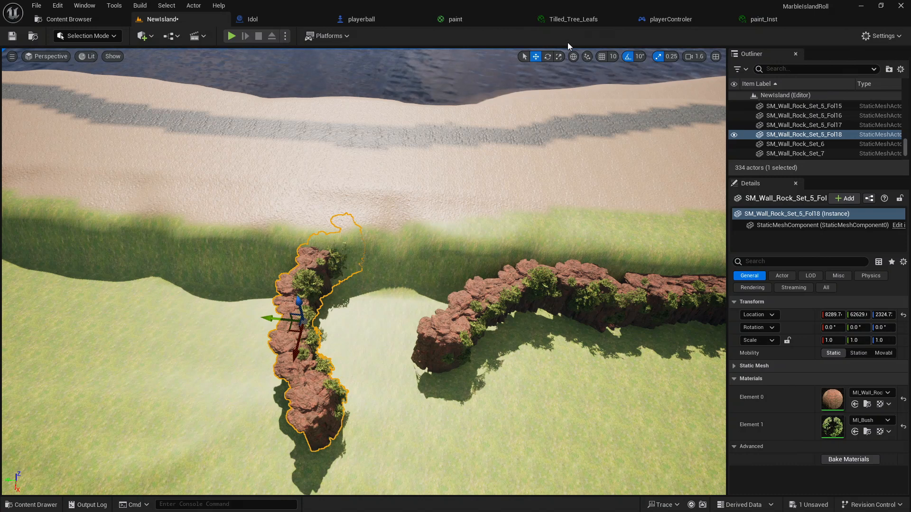
{"action": "left_click", "coordinate": [547, 57]}
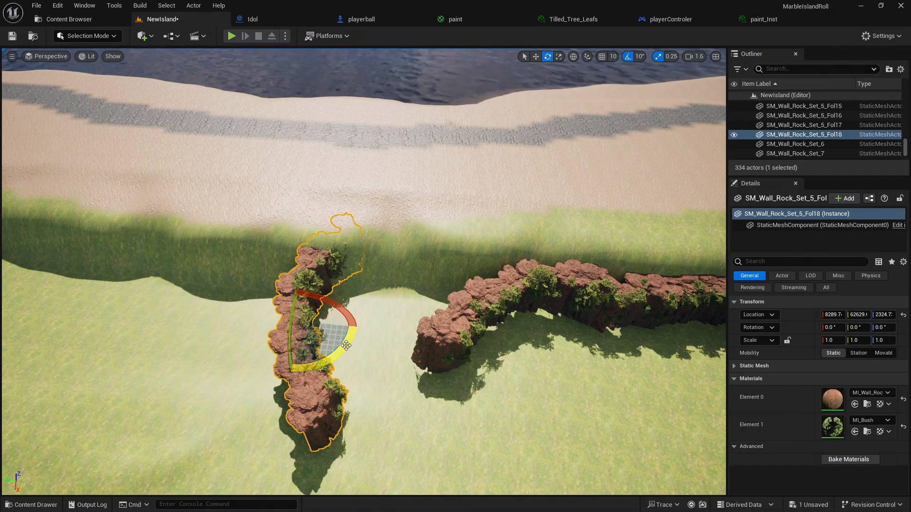
{"action": "left_click_drag", "start_coordinate": [346, 346], "coordinate": [292, 381]}
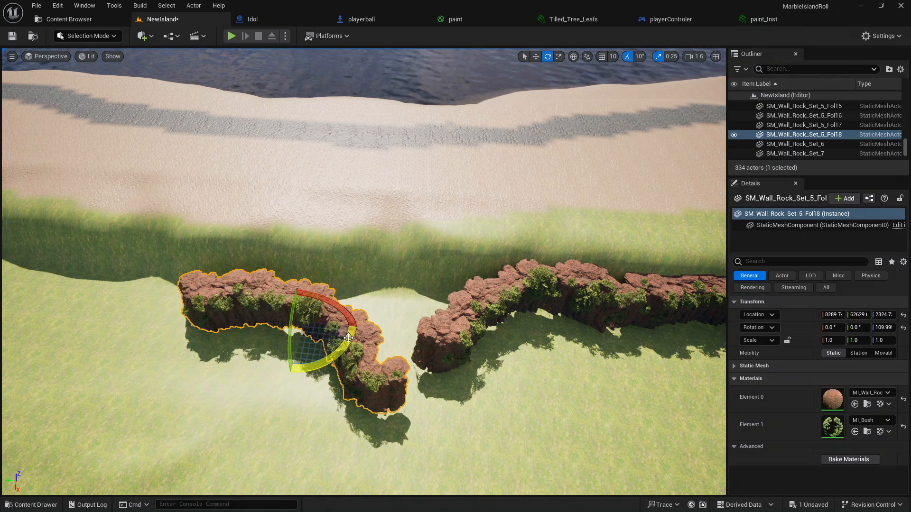
{"action": "left_click_drag", "start_coordinate": [332, 359], "coordinate": [291, 371]}
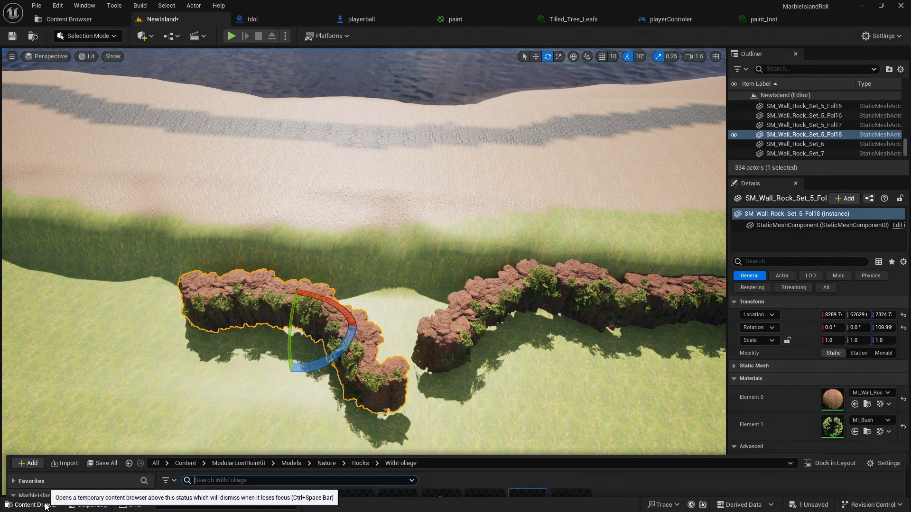
{"action": "left_click", "coordinate": [57, 505]}
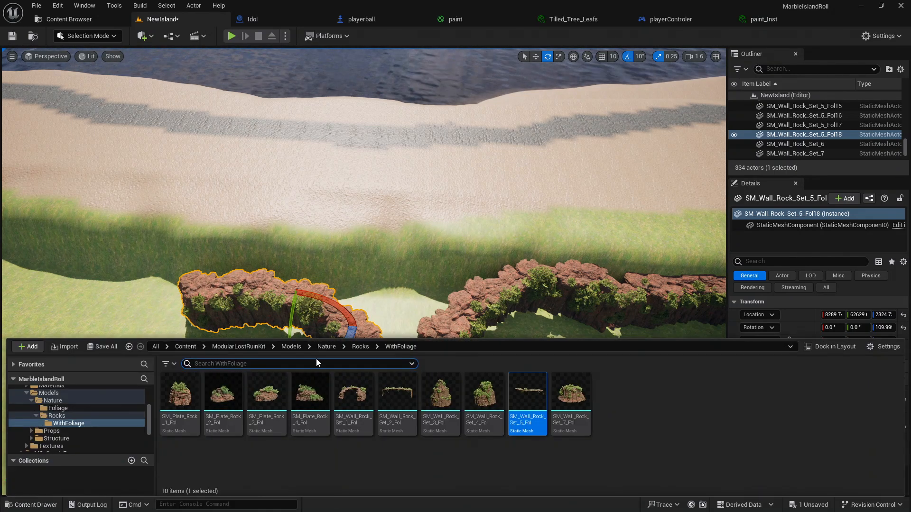
{"action": "left_click", "coordinate": [536, 56]}
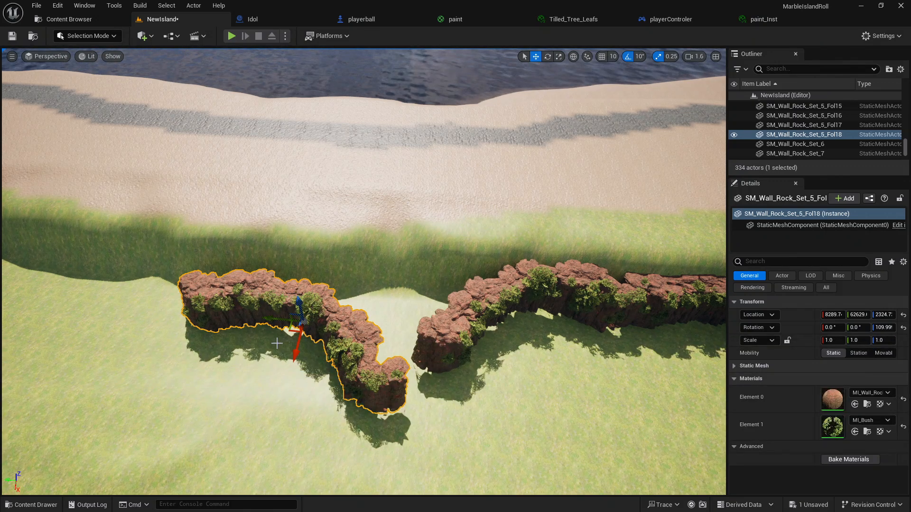
{"action": "left_click_drag", "start_coordinate": [291, 331], "coordinate": [341, 305]}
Place a curved SM_Wall_Rock_Set_1_Fol piece on the grass beside the wall's free end
{"action": "key", "text": "s"}
{"action": "right_click_drag", "start_coordinate": [288, 381], "coordinate": [214, 455]}
{"action": "left_click", "coordinate": [289, 382]}
{"action": "key", "text": "s"}
{"action": "key", "text": "a"}
{"action": "key", "text": "w"}
{"action": "key", "text": "w"}
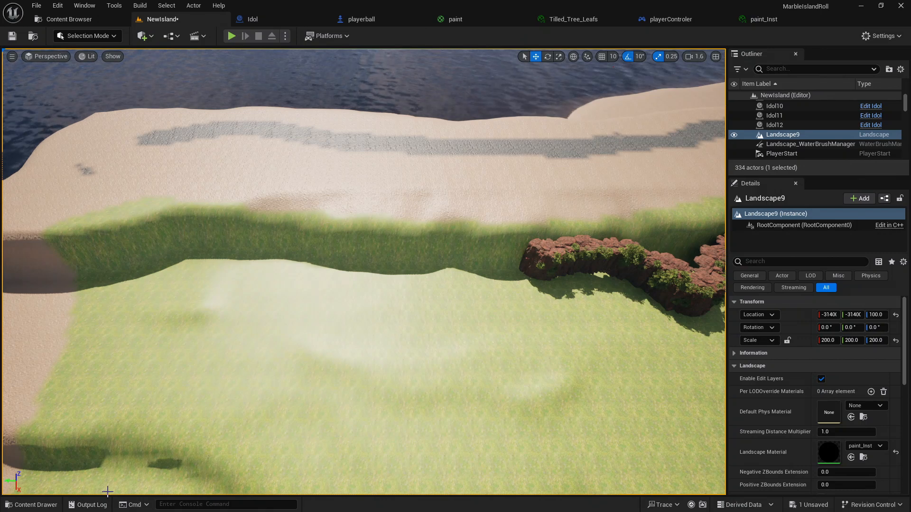
{"action": "left_click", "coordinate": [47, 508]}
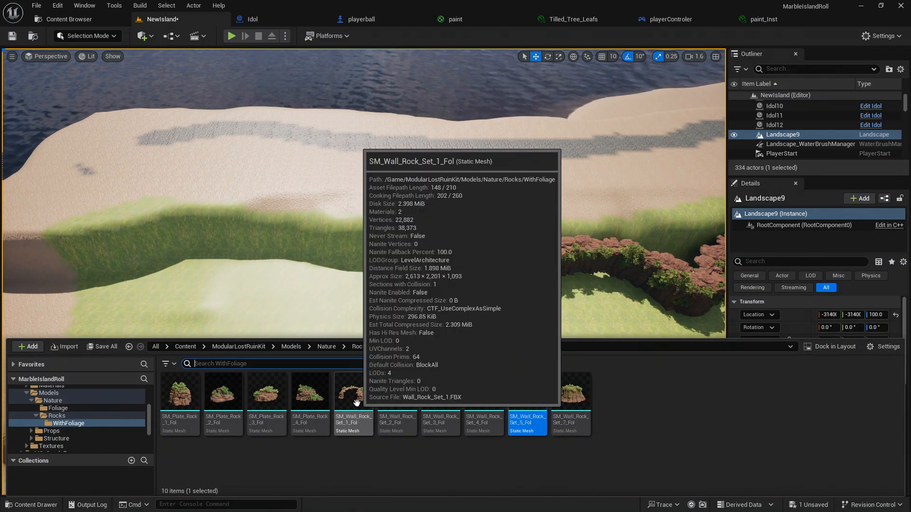
{"action": "left_click_drag", "start_coordinate": [356, 403], "coordinate": [504, 313]}
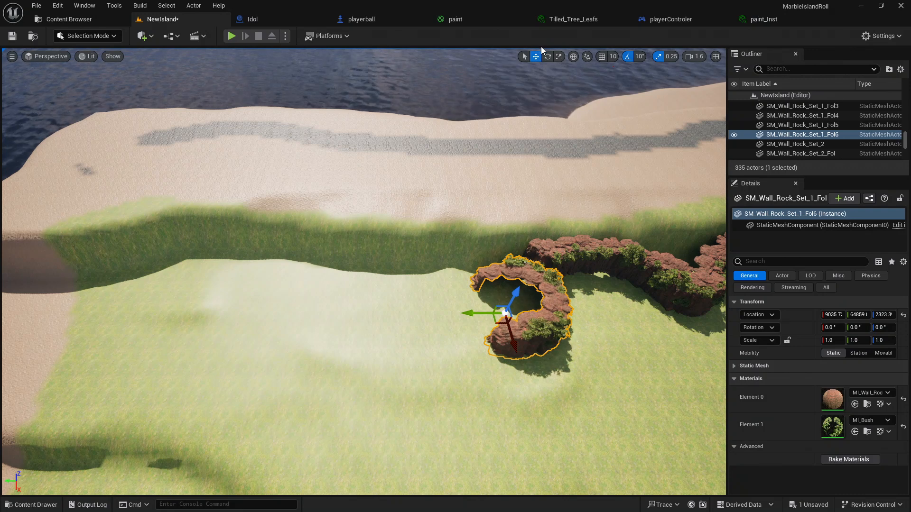
Rotate the curved SM_Wall_Rock_Set_1_Fol piece about 90° around Z and join it to the wall's free end
{"action": "left_click", "coordinate": [548, 56]}
{"action": "left_click_drag", "start_coordinate": [484, 343], "coordinate": [434, 313]}
{"action": "left_click", "coordinate": [536, 57]}
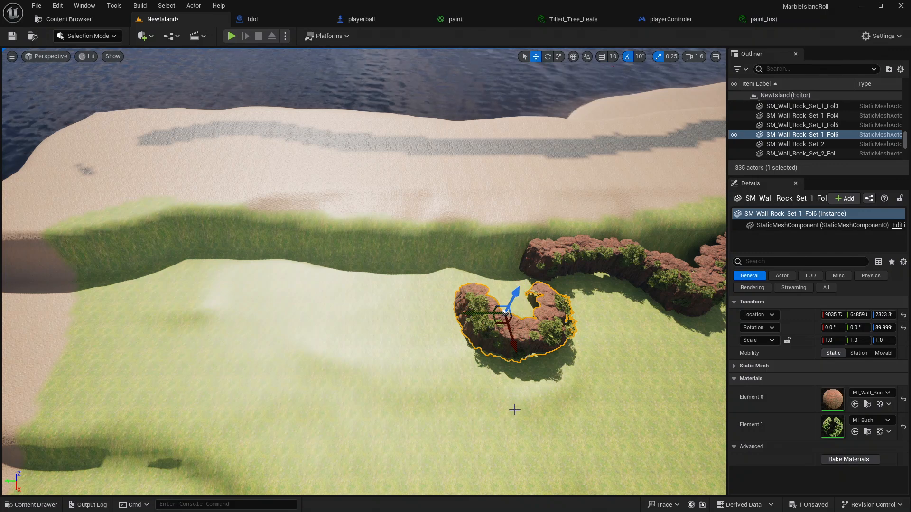
{"action": "left_click_drag", "start_coordinate": [495, 323], "coordinate": [489, 283]}
{"action": "key", "text": "w"}
{"action": "right_click_drag", "start_coordinate": [483, 295], "coordinate": [454, 303]}
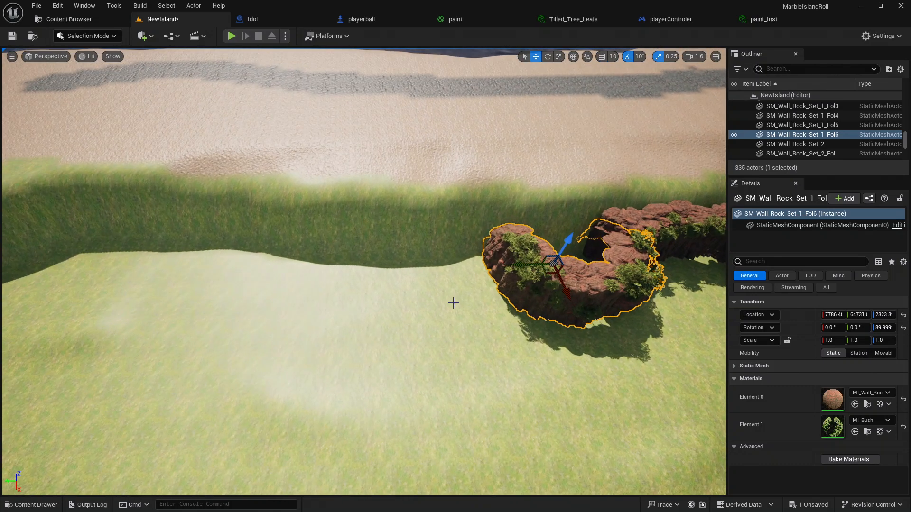
{"action": "left_click", "coordinate": [224, 453]}
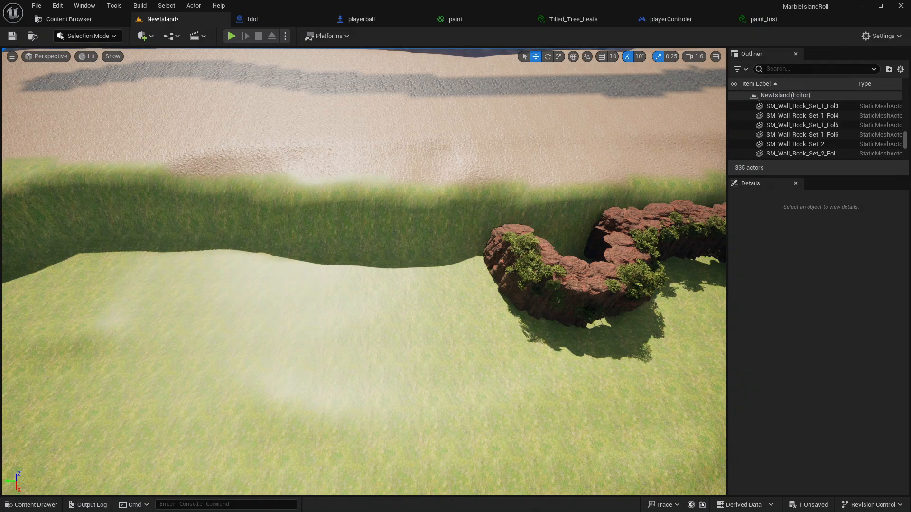
Attach an SM_Wall_Rock_Set_2_Fol piece rotated about 70° around Z to the free end of the curved piece
{"action": "left_click", "coordinate": [31, 505]}
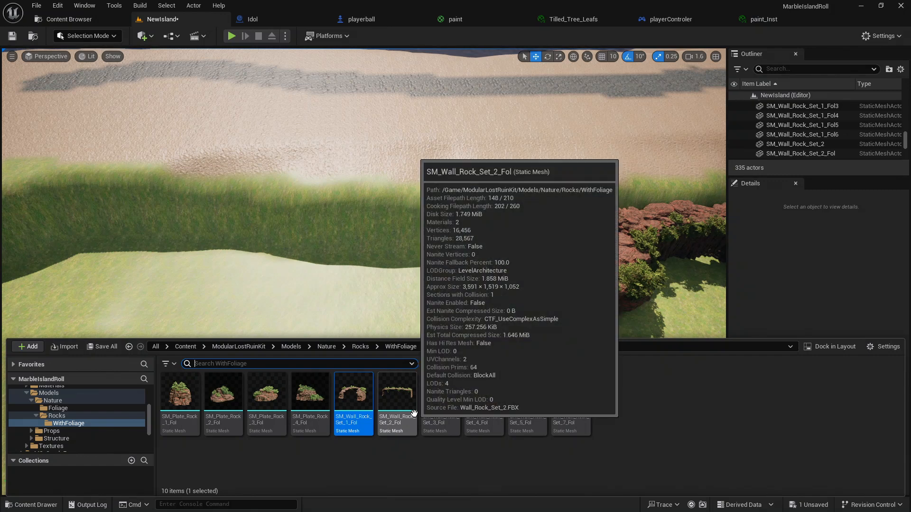
{"action": "left_click_drag", "start_coordinate": [413, 413], "coordinate": [414, 323]}
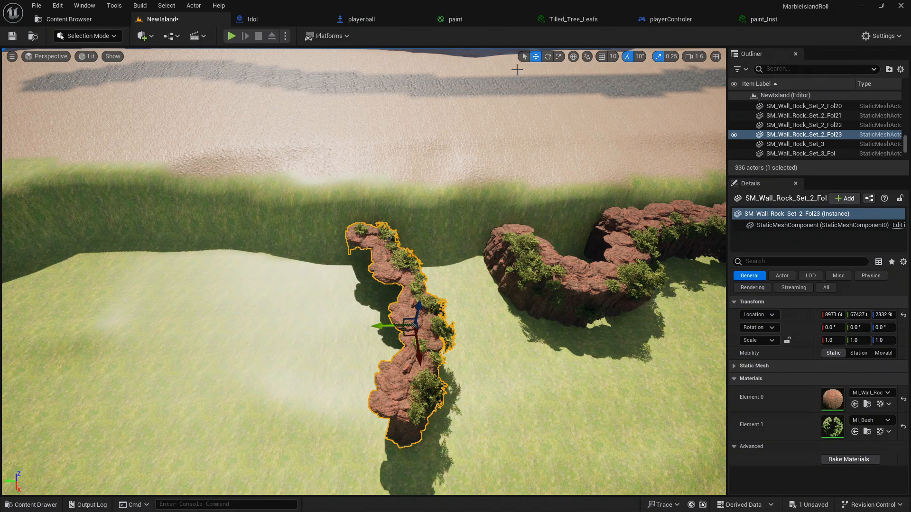
{"action": "right_click_drag", "start_coordinate": [517, 70], "coordinate": [569, 159]}
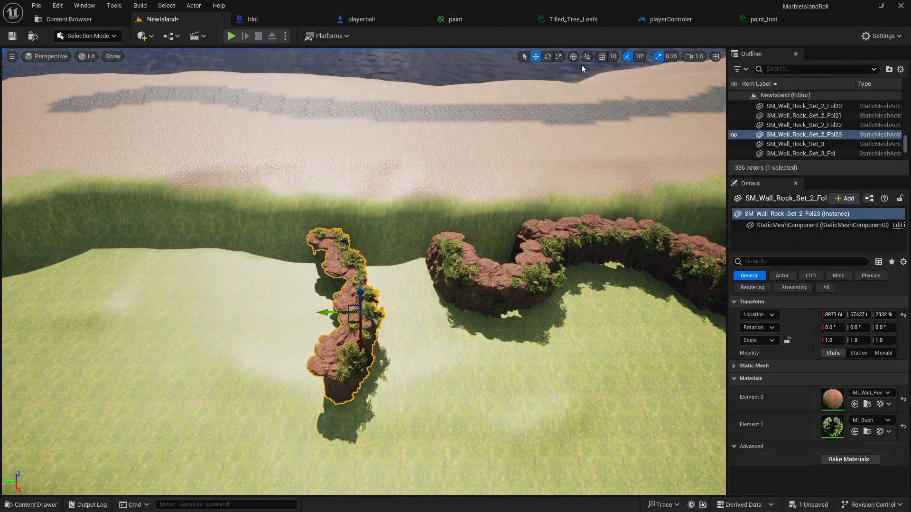
{"action": "left_click", "coordinate": [547, 56]}
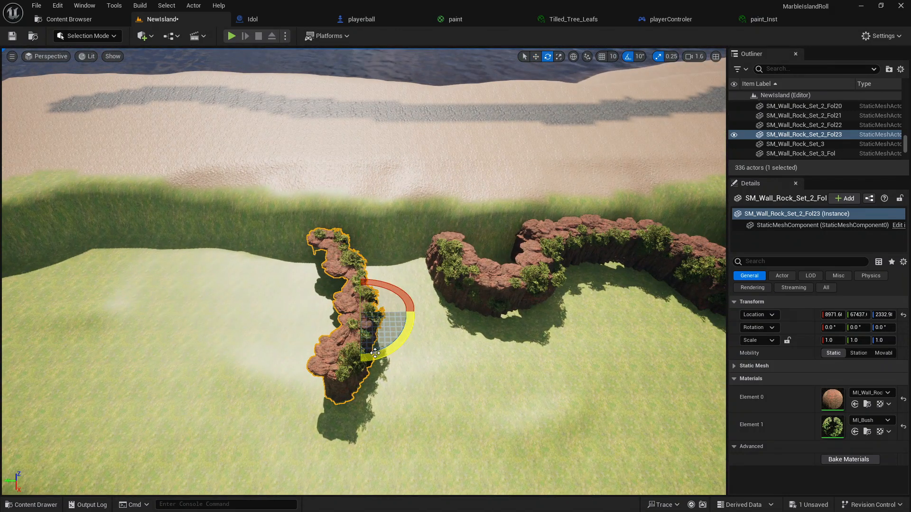
{"action": "left_click_drag", "start_coordinate": [375, 353], "coordinate": [314, 357]}
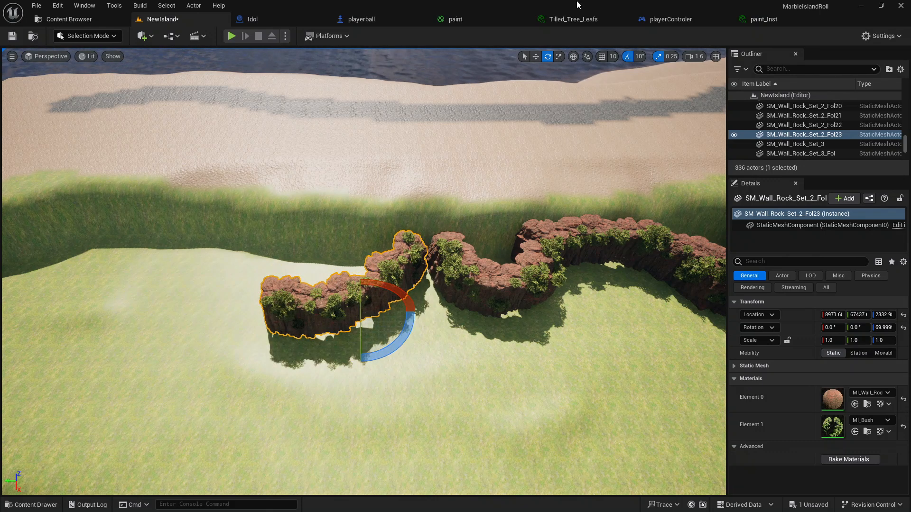
{"action": "left_click", "coordinate": [525, 56]}
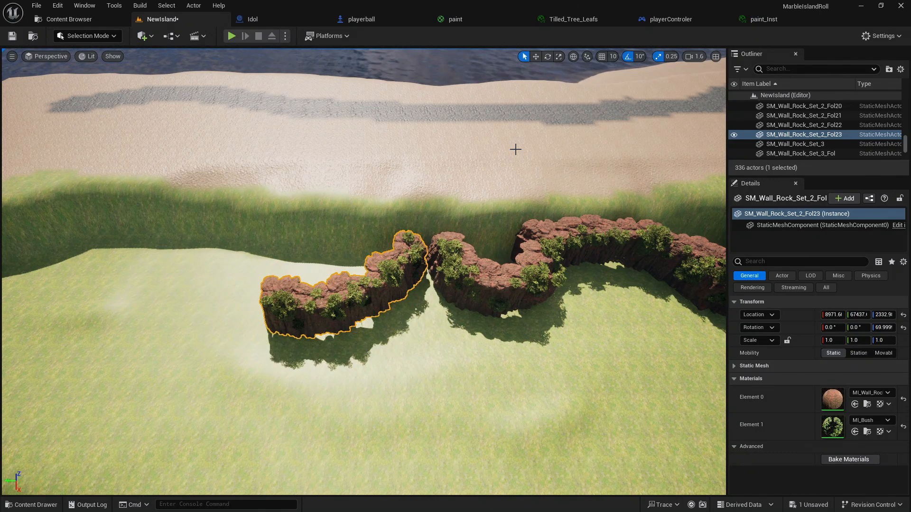
{"action": "left_click", "coordinate": [536, 56]}
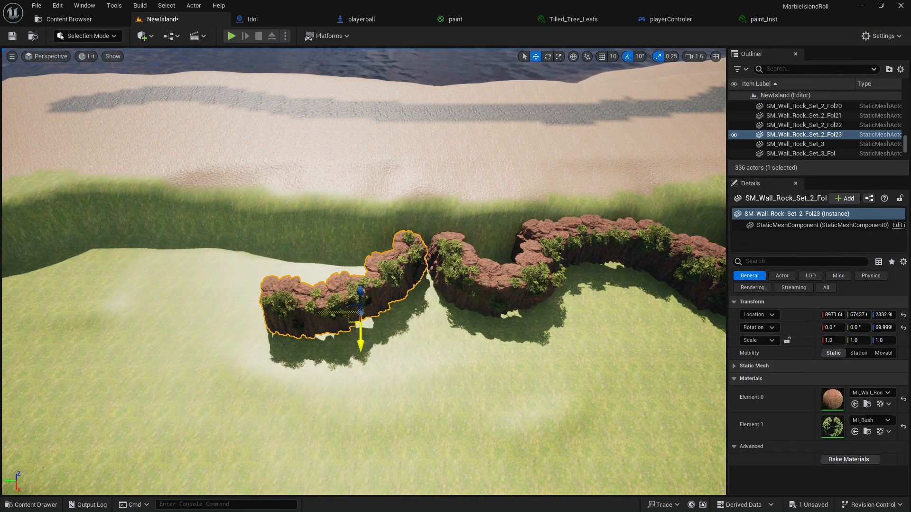
{"action": "left_click_drag", "start_coordinate": [360, 339], "coordinate": [379, 338]}
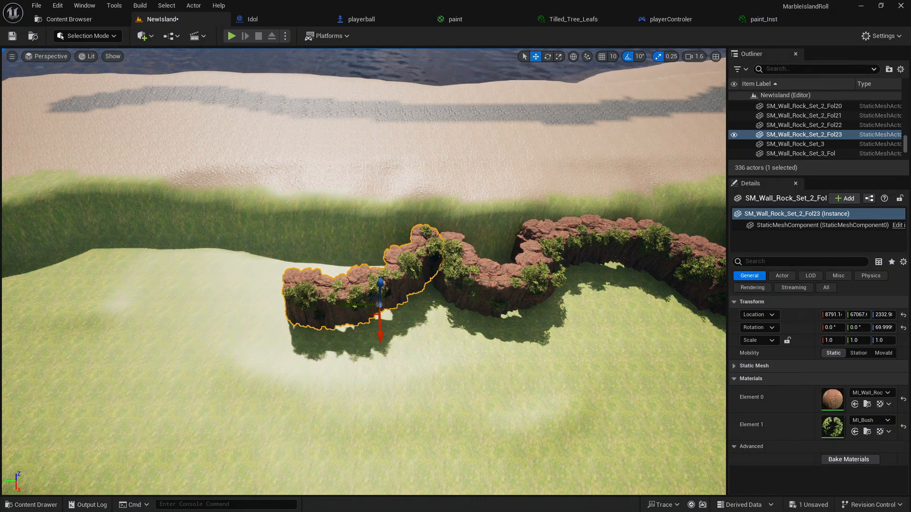
{"action": "left_click", "coordinate": [248, 411]}
Continue the wall with another SM_Wall_Rock_Set_2_Fol piece rotated about 130° around Z, overlapping the previous piece and curving back toward the slope
{"action": "left_click", "coordinate": [31, 504]}
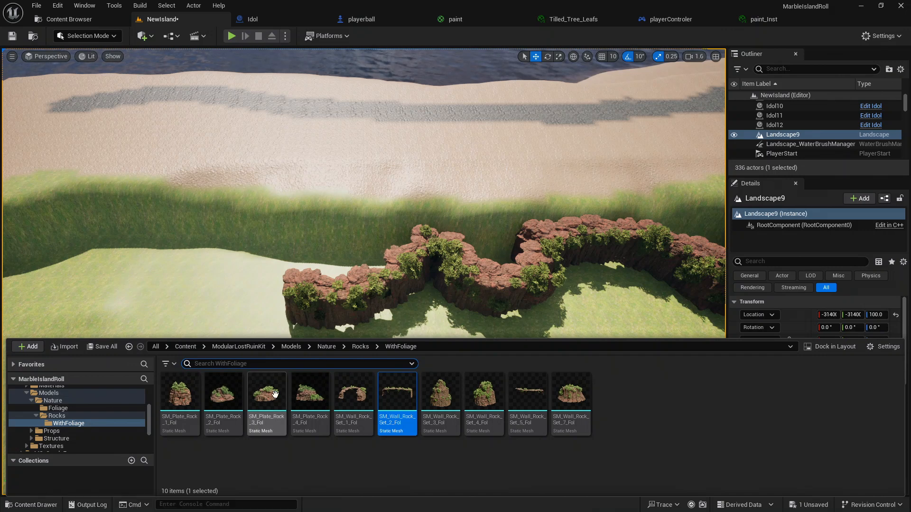
{"action": "left_click_drag", "start_coordinate": [259, 338], "coordinate": [218, 303]}
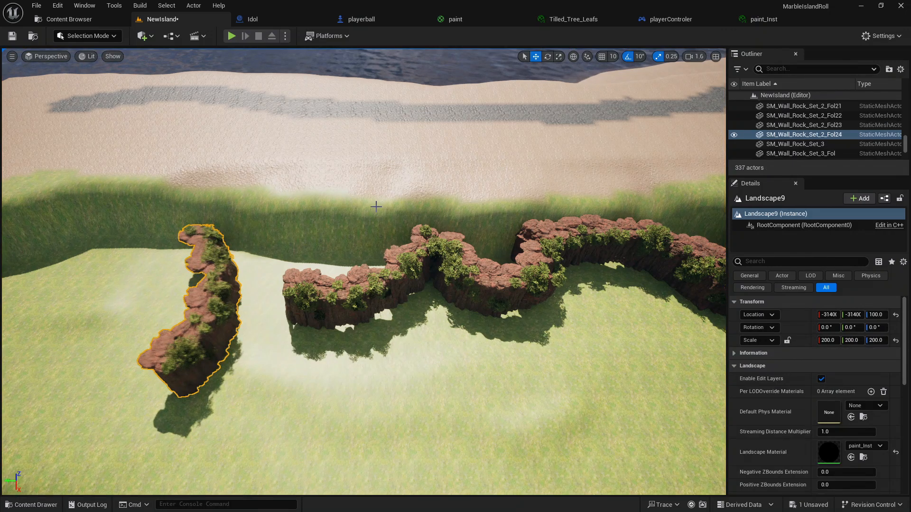
{"action": "left_click", "coordinate": [547, 57]}
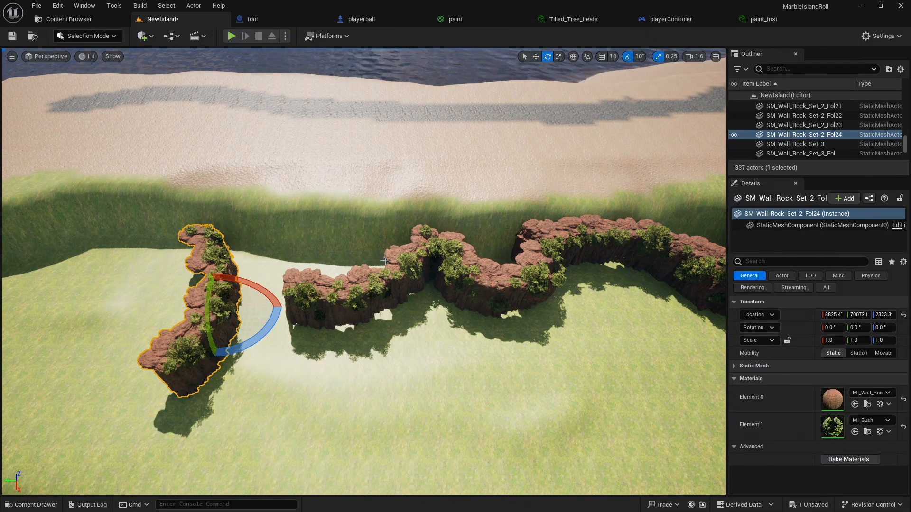
{"action": "left_click_drag", "start_coordinate": [247, 343], "coordinate": [214, 358]}
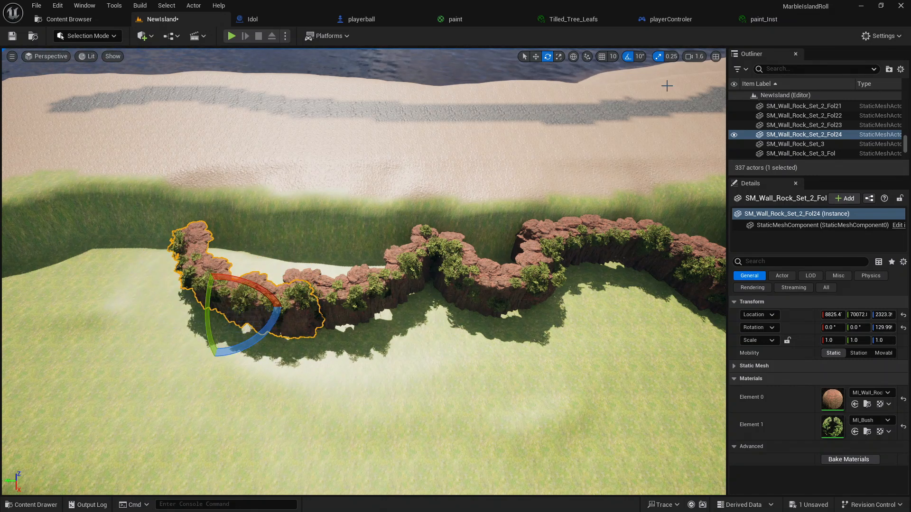
{"action": "left_click", "coordinate": [535, 57]}
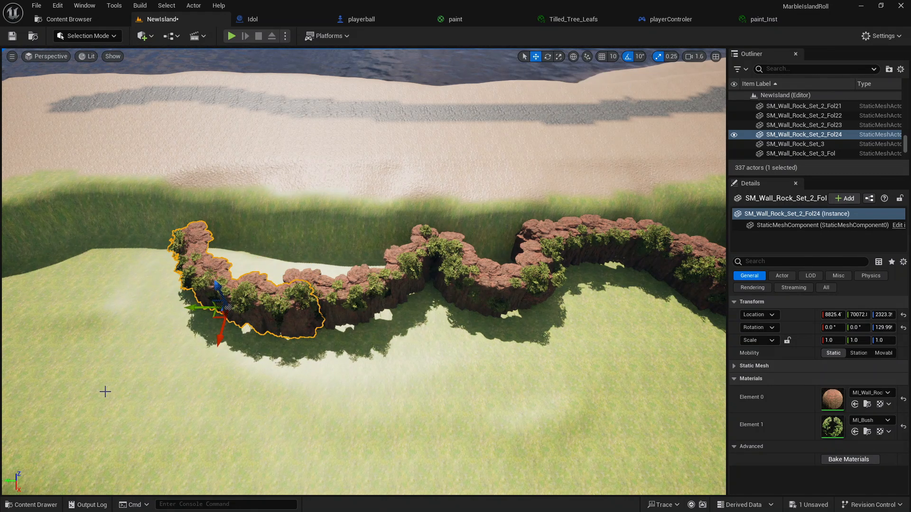
{"action": "left_click_drag", "start_coordinate": [212, 316], "coordinate": [208, 302]}
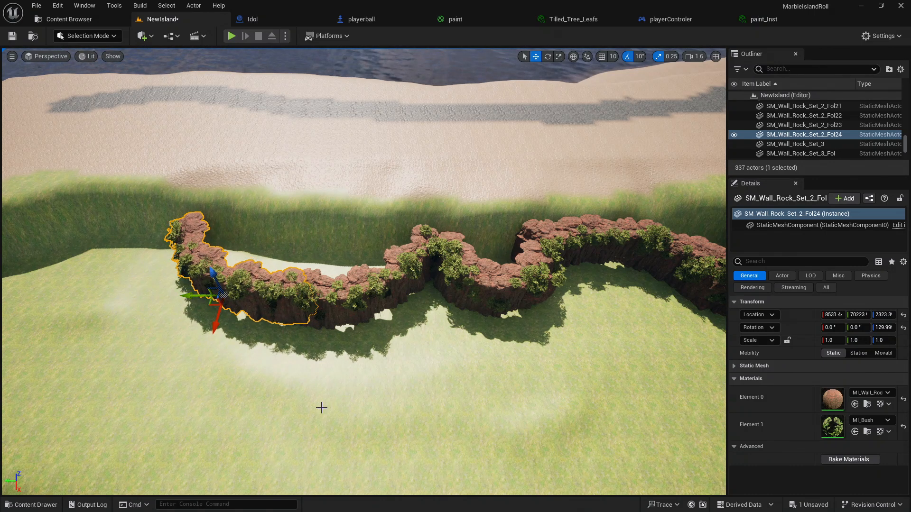
Join an SM_Wall_Rock_Set_5_Fol piece rotated about 70° around Z to the wall's end, running from the slope toward the sand
{"action": "right_click_drag", "start_coordinate": [387, 427], "coordinate": [381, 416]}
{"action": "left_click", "coordinate": [383, 420]}
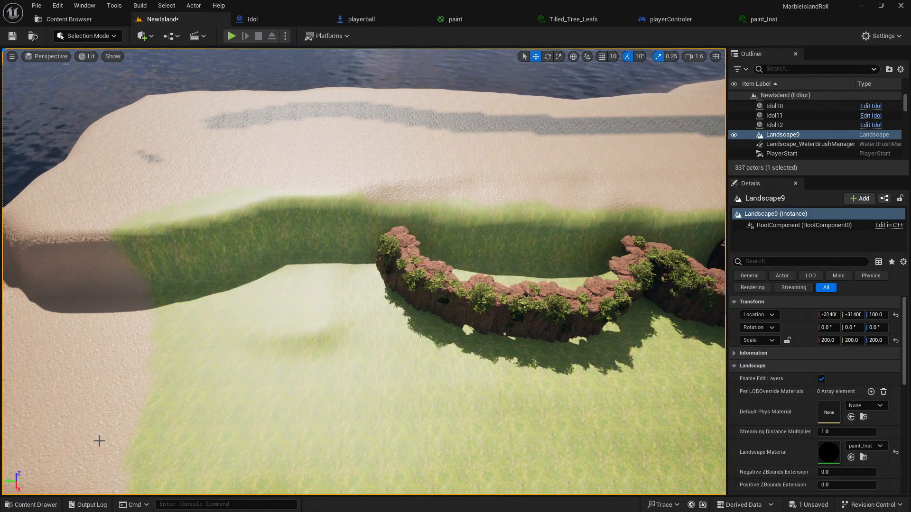
{"action": "left_click", "coordinate": [31, 505]}
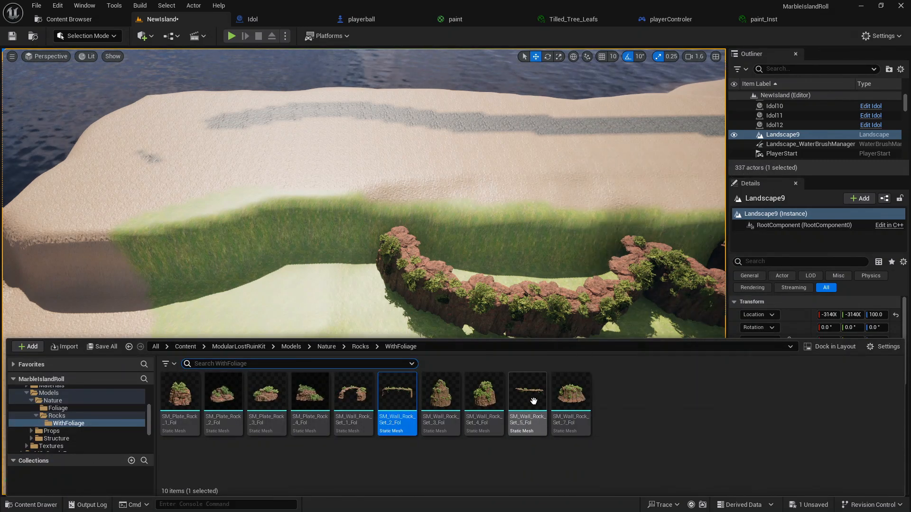
{"action": "left_click_drag", "start_coordinate": [533, 401], "coordinate": [227, 351]}
{"action": "left_click", "coordinate": [547, 57]}
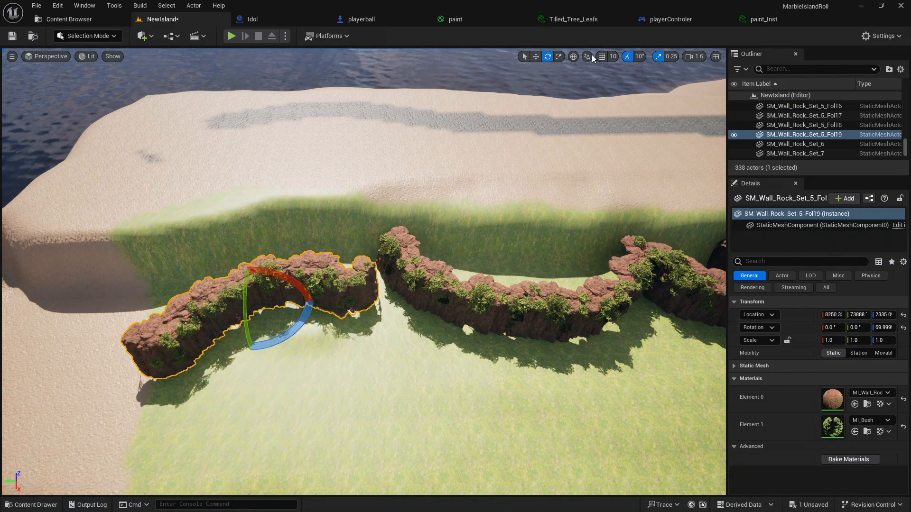
{"action": "left_click", "coordinate": [534, 57]}
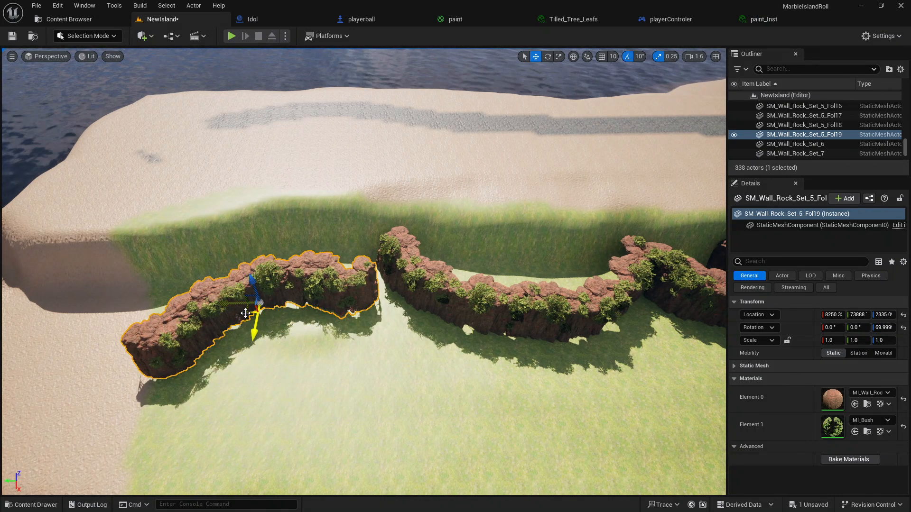
{"action": "left_click_drag", "start_coordinate": [245, 313], "coordinate": [275, 281]}
{"action": "left_click", "coordinate": [196, 428]}
Join an SM_Wall_Rock_Set_2_Fol piece rotated about 100° around Z to the wall's free end, extending it across the sand
{"action": "key", "text": "a"}
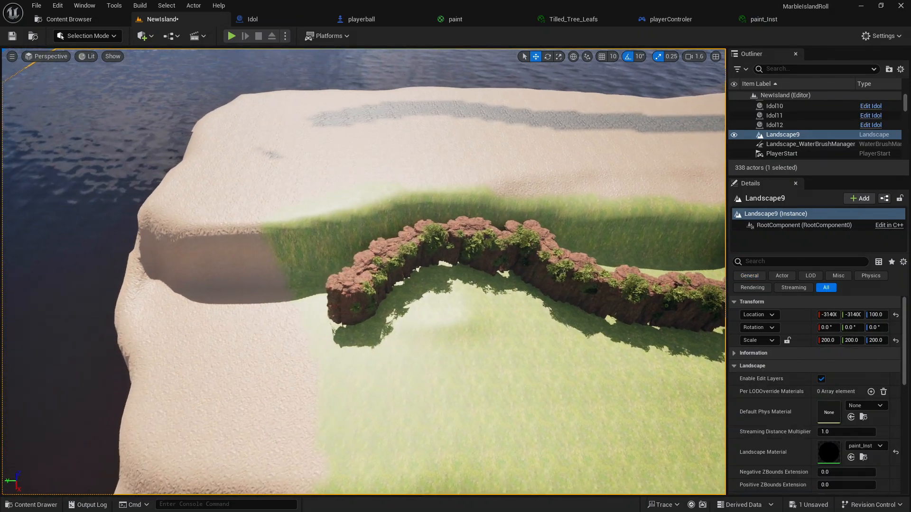
{"action": "left_click", "coordinate": [49, 504]}
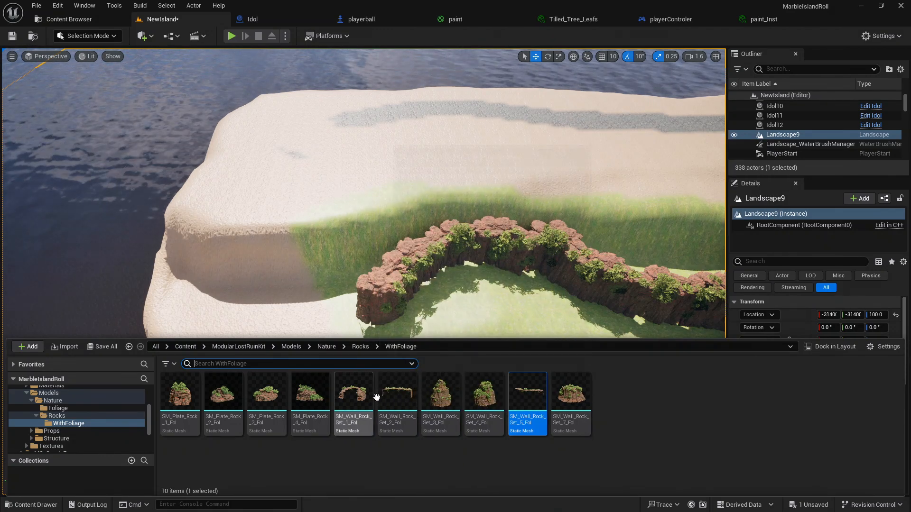
{"action": "left_click_drag", "start_coordinate": [400, 423], "coordinate": [237, 337]}
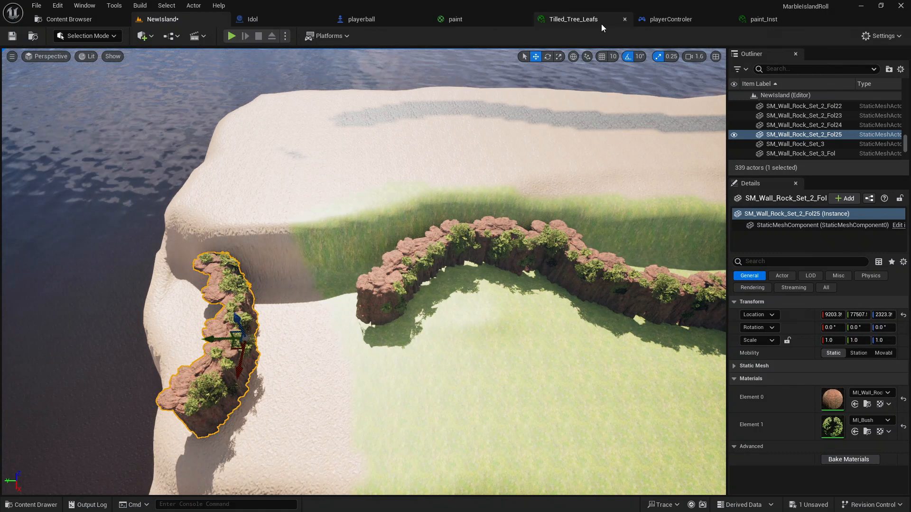
{"action": "left_click", "coordinate": [548, 56]}
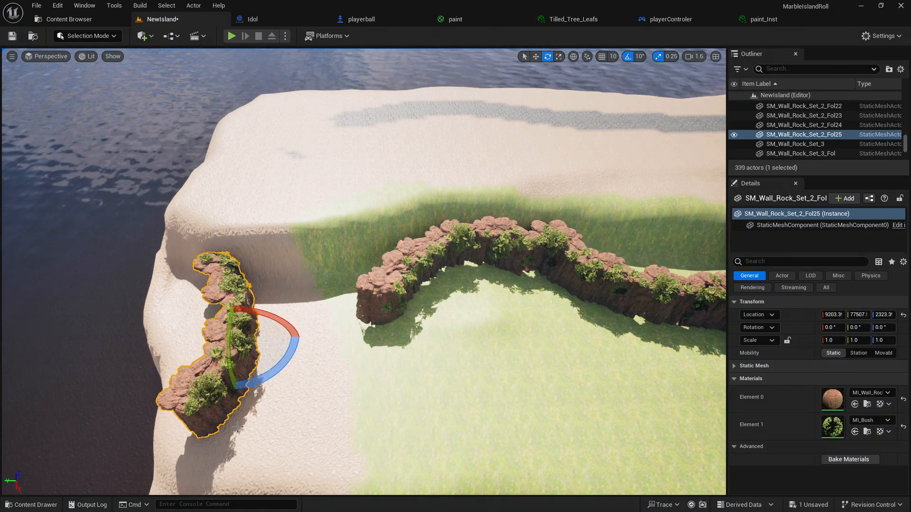
{"action": "left_click_drag", "start_coordinate": [230, 408], "coordinate": [585, 90]}
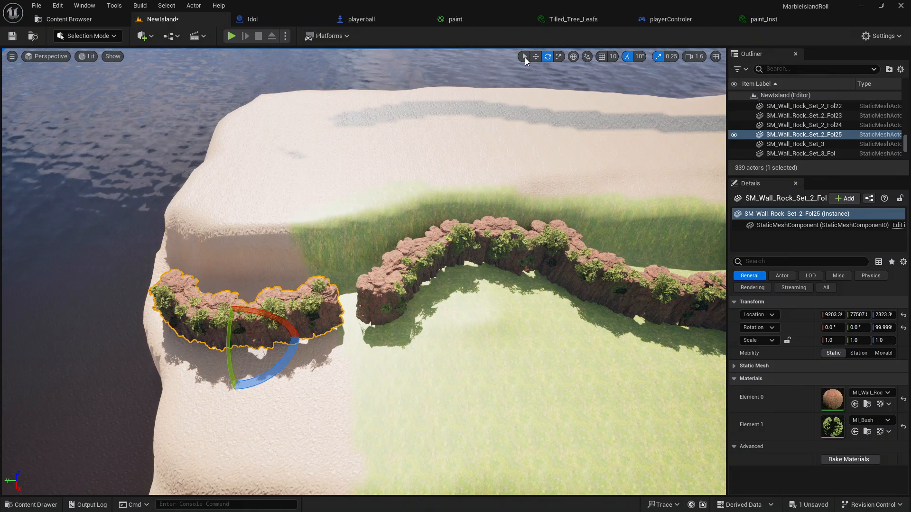
{"action": "left_click", "coordinate": [524, 57]}
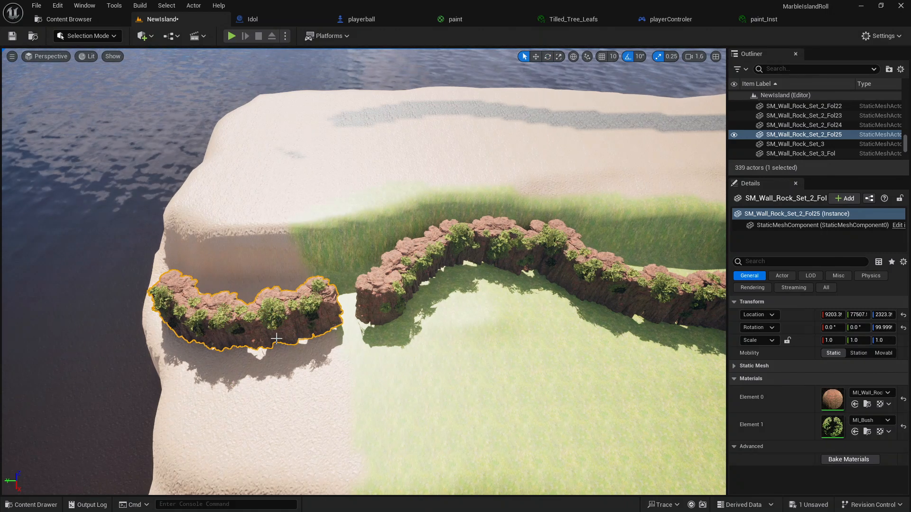
{"action": "left_click", "coordinate": [535, 56]}
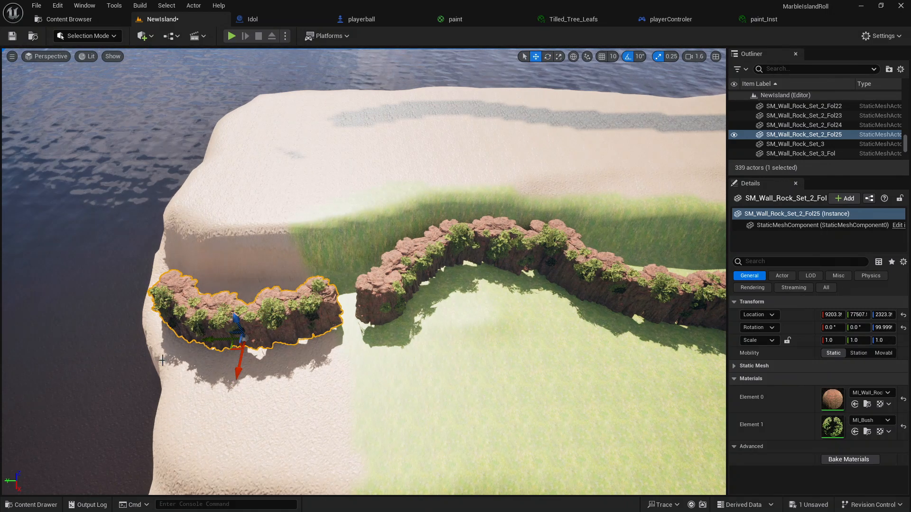
{"action": "left_click_drag", "start_coordinate": [231, 349], "coordinate": [271, 343]}
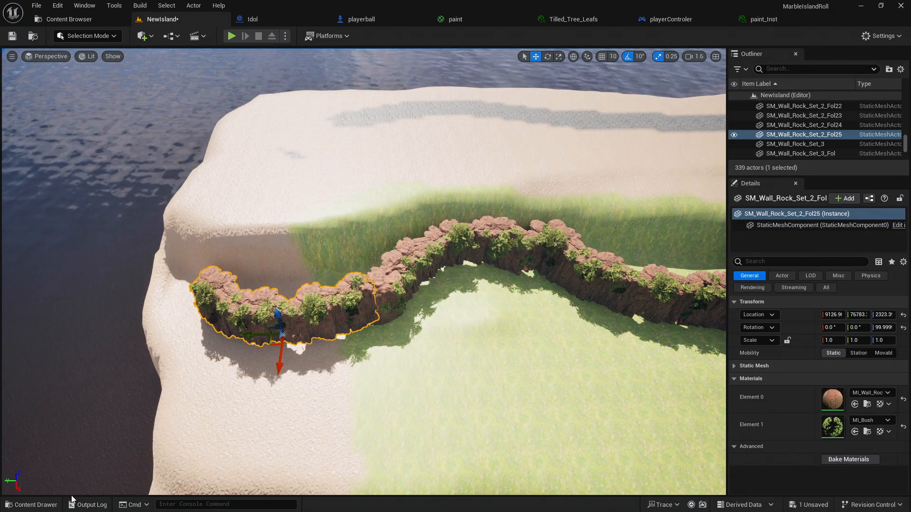
Add another SM_Wall_Rock_Set_2_Fol piece rotated about 150° around Z, ending the wall at the island's sandy edge by the water
{"action": "key", "text": "ctrl+space"}
{"action": "left_click_drag", "start_coordinate": [396, 391], "coordinate": [185, 336]}
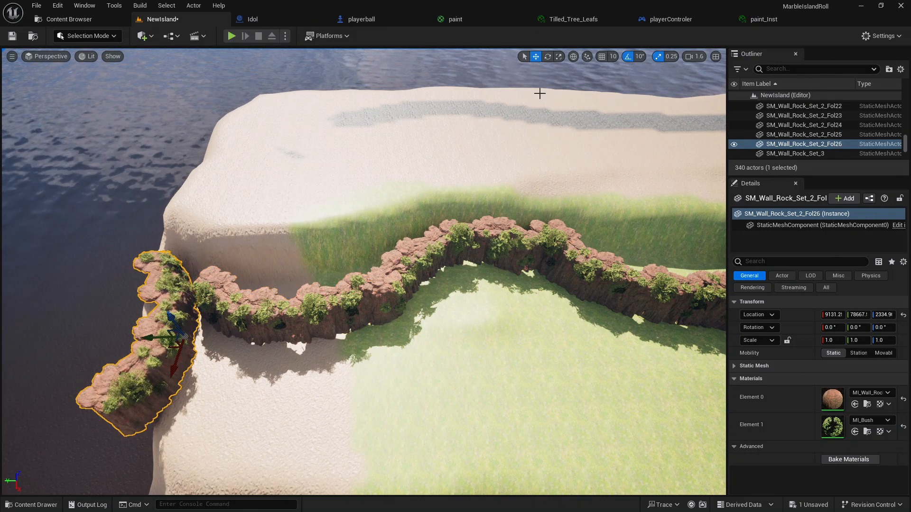
{"action": "left_click", "coordinate": [547, 56]}
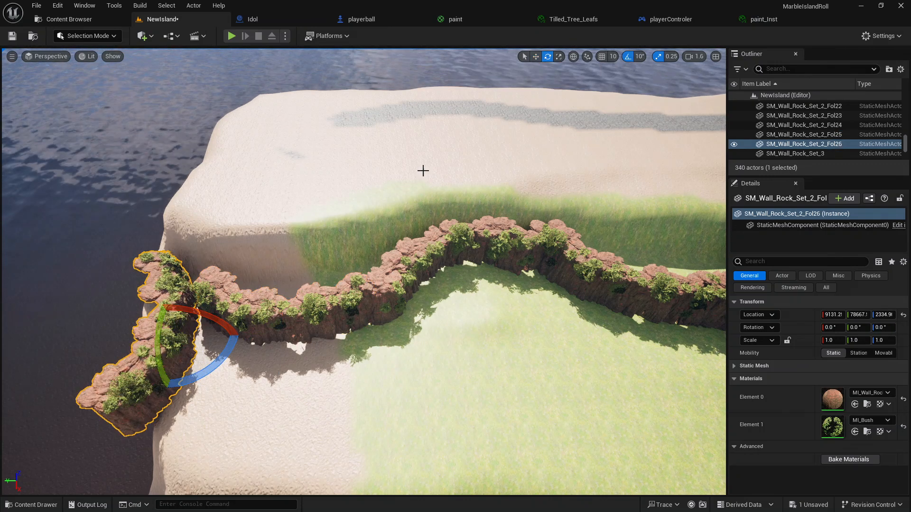
{"action": "left_click_drag", "start_coordinate": [238, 374], "coordinate": [163, 399]}
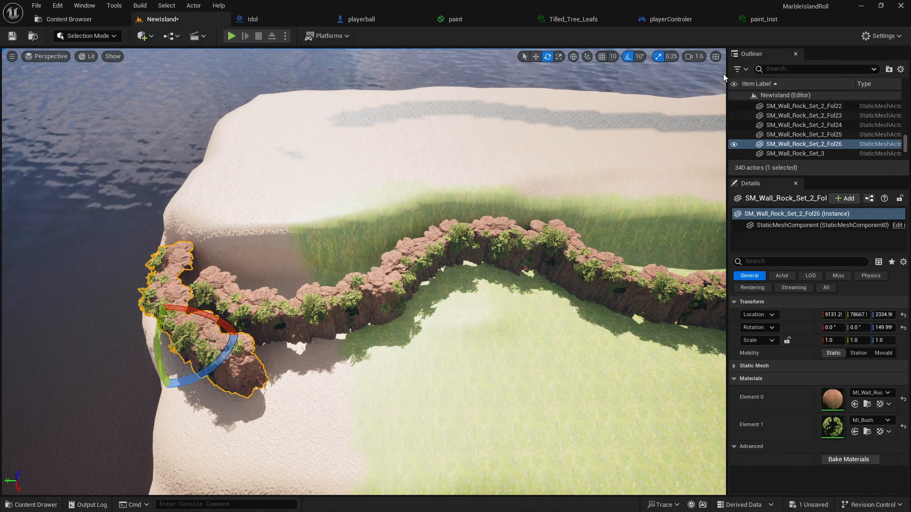
{"action": "left_click", "coordinate": [535, 56]}
{"action": "key", "text": "a"}
{"action": "right_click_drag", "start_coordinate": [218, 332], "coordinate": [217, 327]}
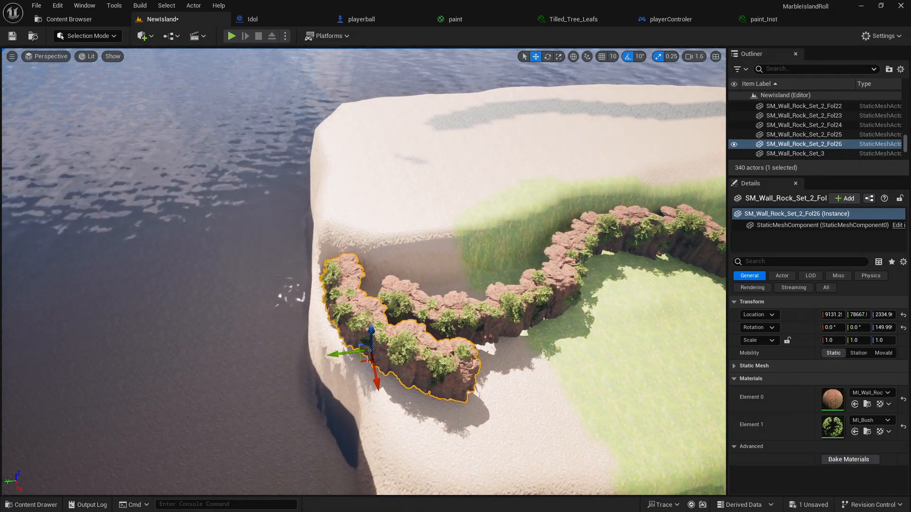
{"action": "right_click_drag", "start_coordinate": [333, 370], "coordinate": [333, 370]}
{"action": "left_click_drag", "start_coordinate": [298, 370], "coordinate": [214, 334]}
{"action": "right_click_drag", "start_coordinate": [214, 335], "coordinate": [215, 335]}
{"action": "key", "text": "Escape"}
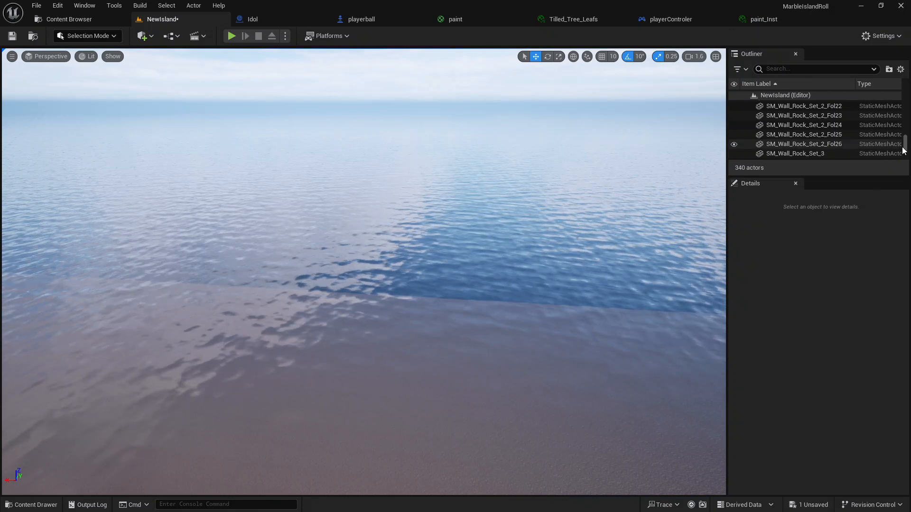
Look through the level's actors for Landscape_WaterBrushManager and view its physics, general and complete property sets
{"action": "left_click_drag", "start_coordinate": [906, 145], "coordinate": [906, 97]}
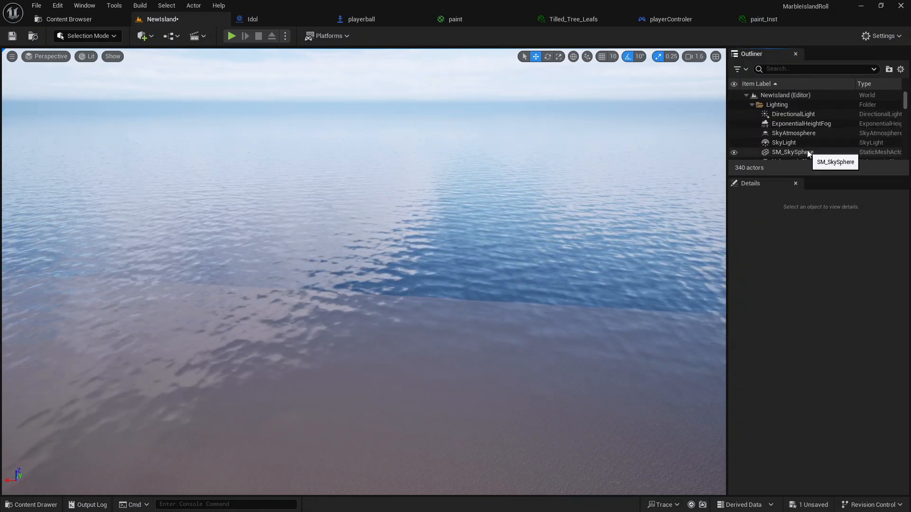
{"action": "scroll", "coordinate": [807, 149], "scroll_direction": "down", "scroll_amount": 2}
{"action": "scroll", "coordinate": [813, 141], "scroll_direction": "down", "scroll_amount": 5}
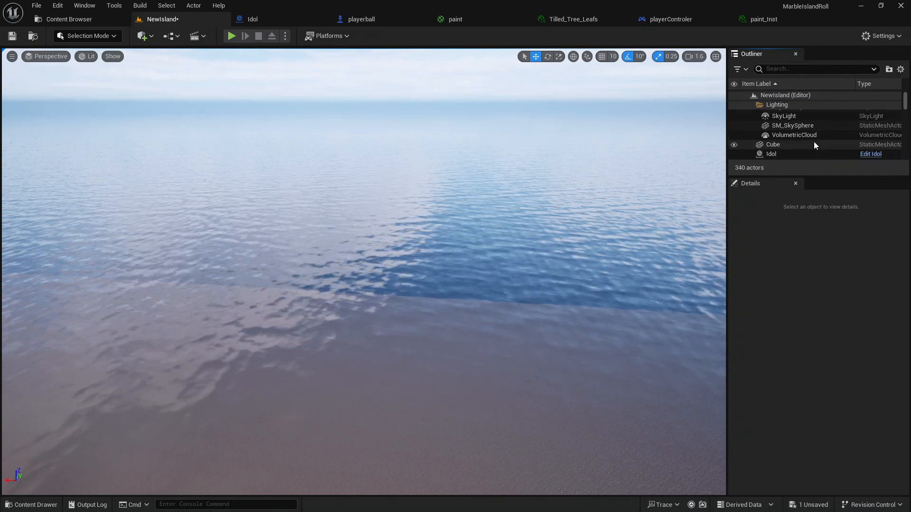
{"action": "scroll", "coordinate": [816, 140], "scroll_direction": "down", "scroll_amount": 5}
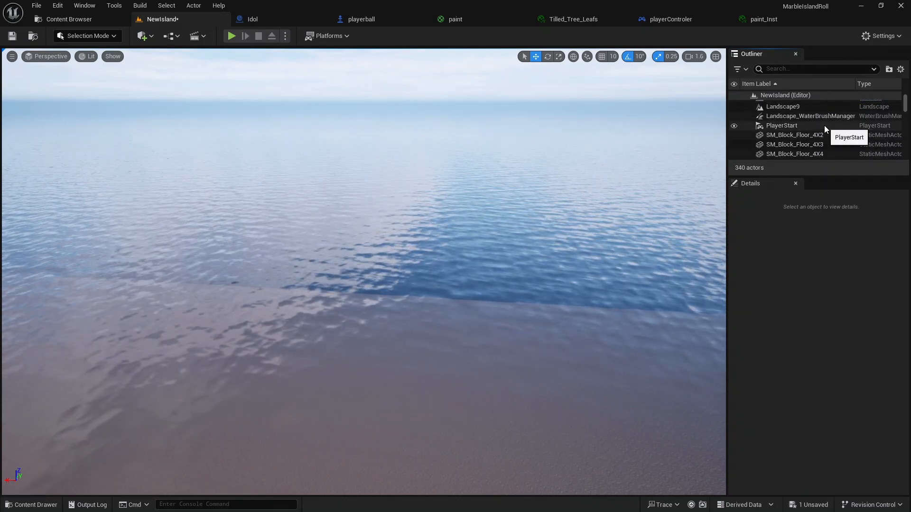
{"action": "left_click", "coordinate": [825, 116]}
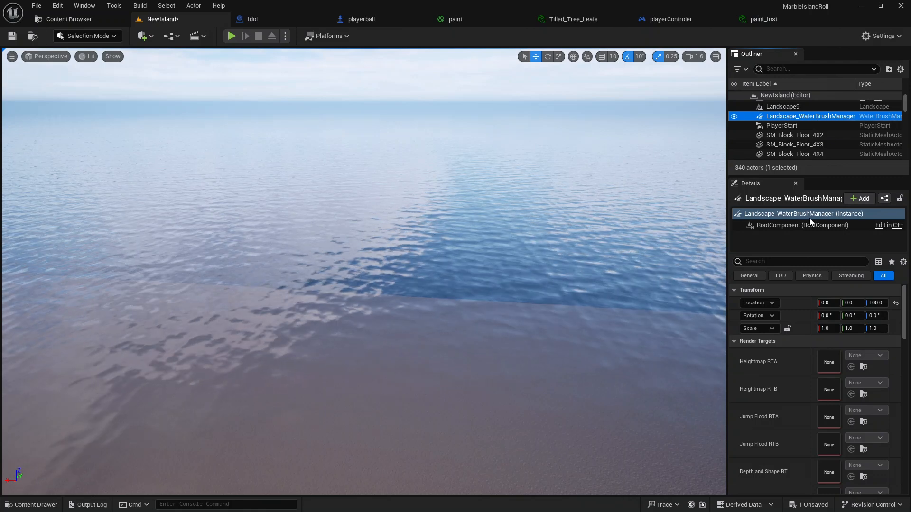
{"action": "left_click", "coordinate": [835, 276]}
{"action": "left_click", "coordinate": [808, 280]}
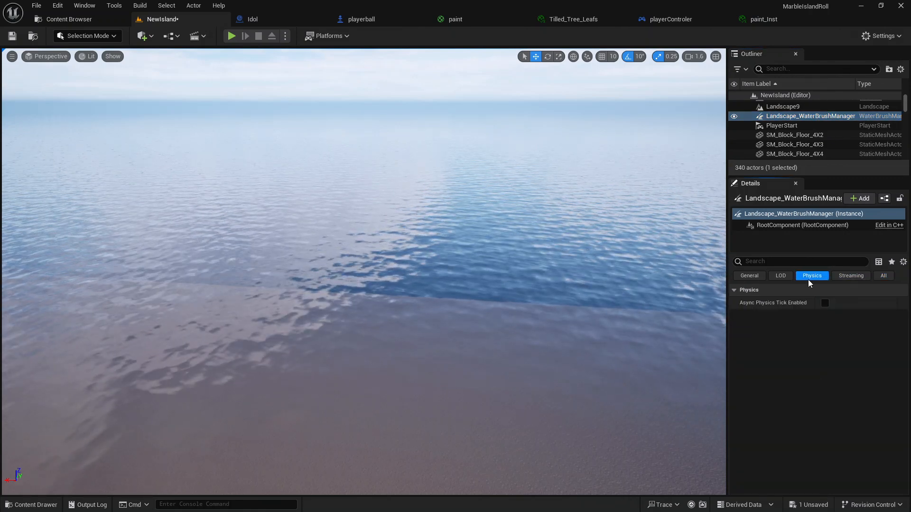
{"action": "left_click", "coordinate": [748, 274]}
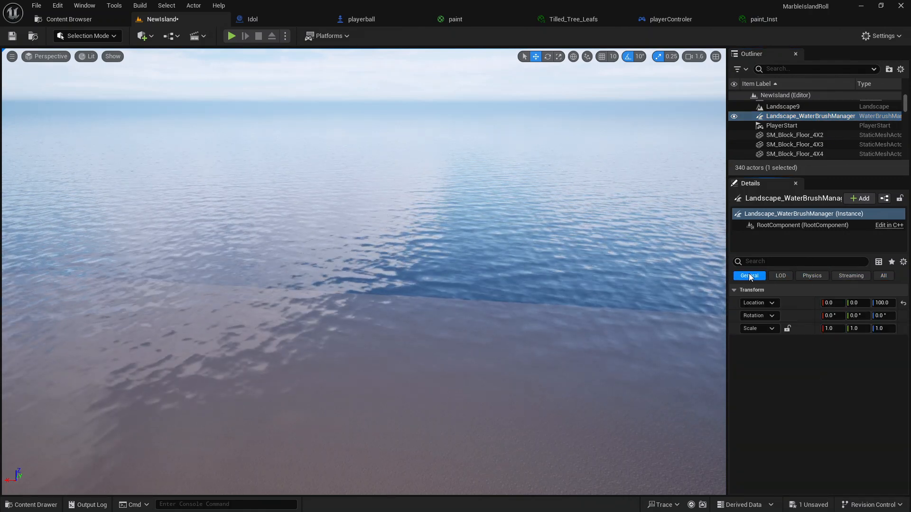
{"action": "left_click", "coordinate": [883, 277]}
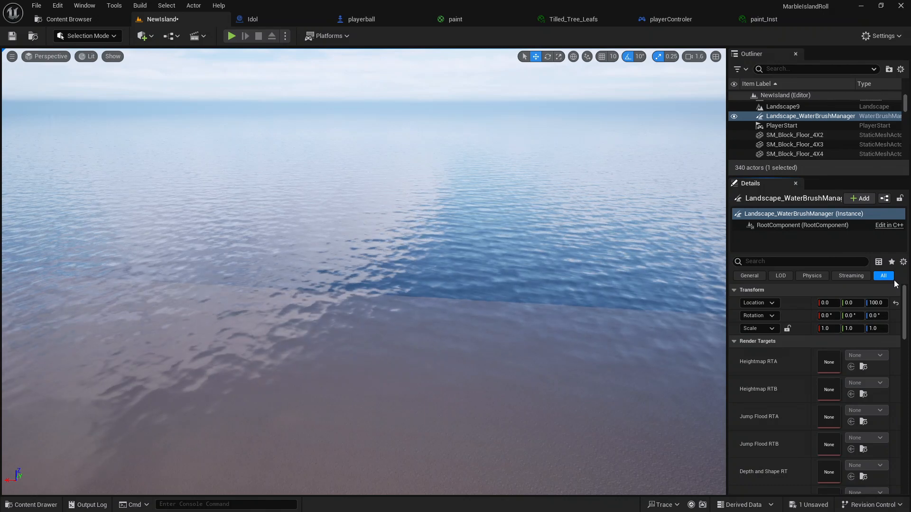
Examine Landscape_WaterBrushManager's render targets, cache, settings and networking properties, and select the SkyAtmosphere actor
{"action": "scroll", "coordinate": [849, 323], "scroll_direction": "down", "scroll_amount": 3}
{"action": "scroll", "coordinate": [849, 323], "scroll_direction": "down", "scroll_amount": 2}
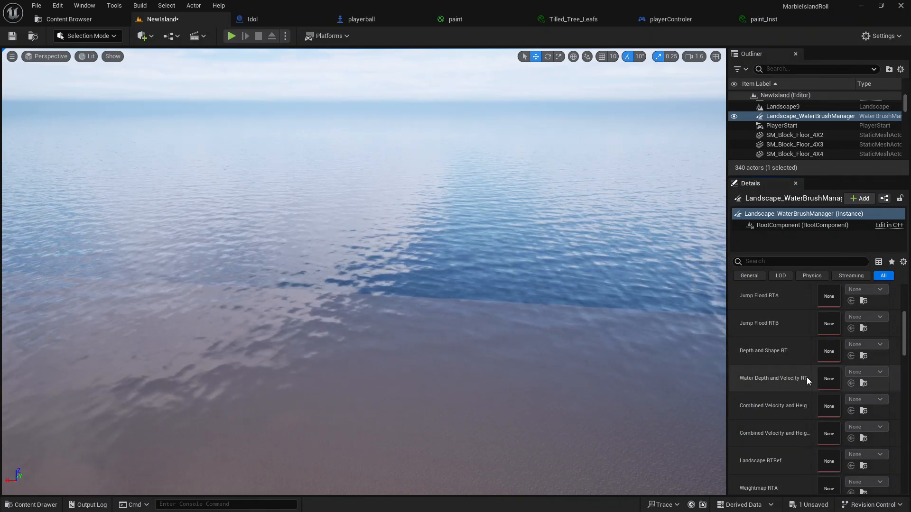
{"action": "scroll", "coordinate": [807, 377], "scroll_direction": "up", "scroll_amount": 4}
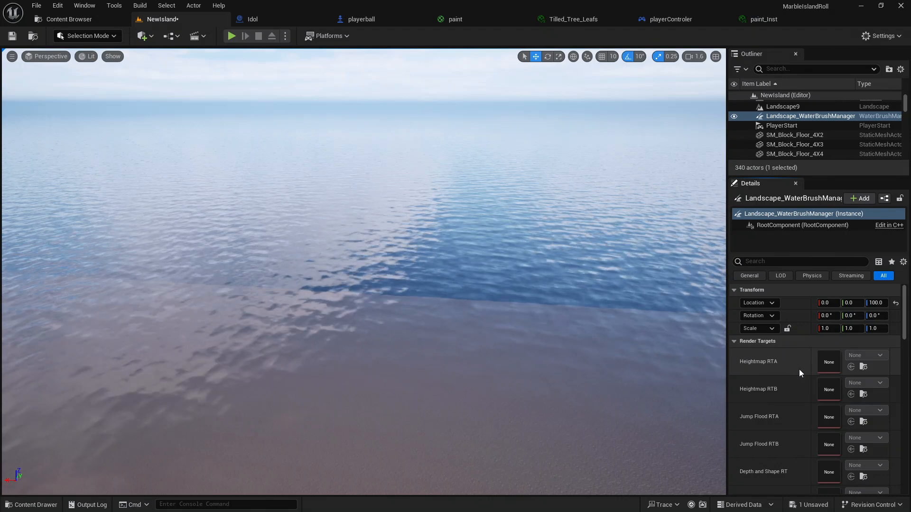
{"action": "scroll", "coordinate": [798, 369], "scroll_direction": "down", "scroll_amount": 3}
{"action": "scroll", "coordinate": [799, 369], "scroll_direction": "down", "scroll_amount": 10}
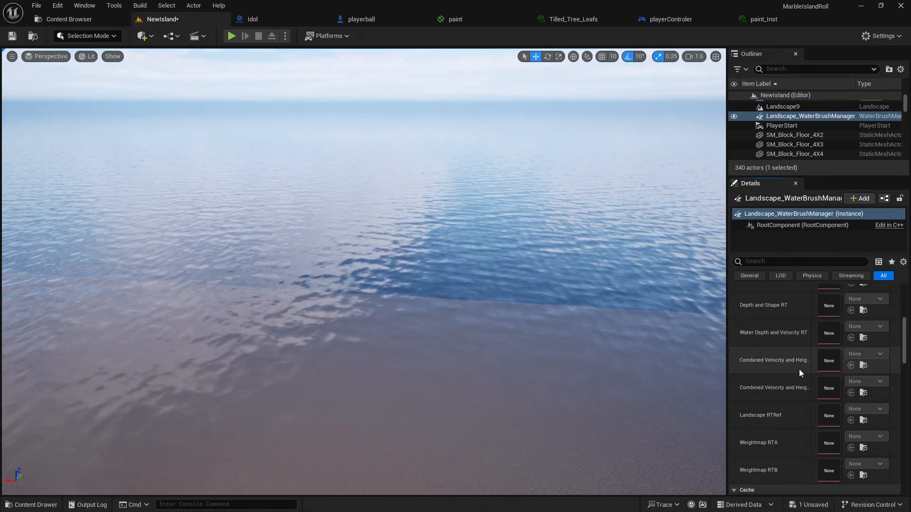
{"action": "scroll", "coordinate": [799, 369], "scroll_direction": "down", "scroll_amount": 1}
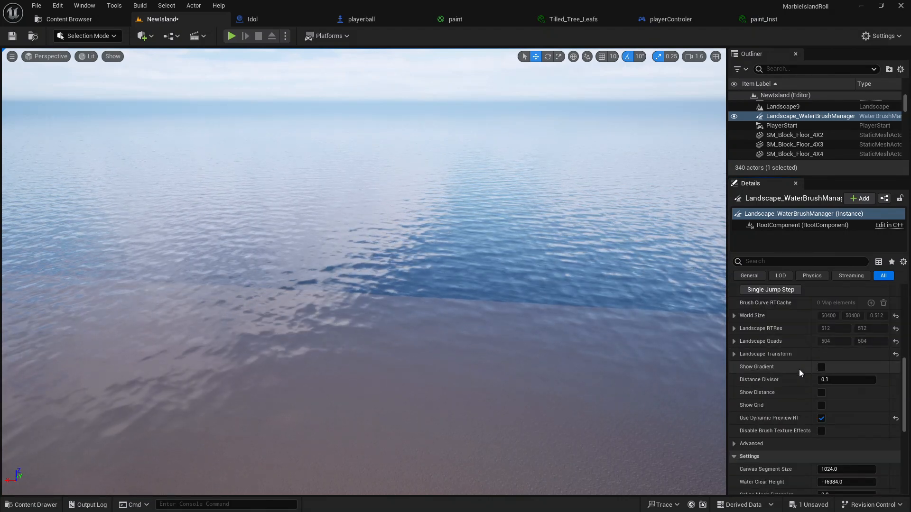
{"action": "scroll", "coordinate": [815, 380], "scroll_direction": "down", "scroll_amount": 3}
{"action": "scroll", "coordinate": [815, 381], "scroll_direction": "down", "scroll_amount": 3}
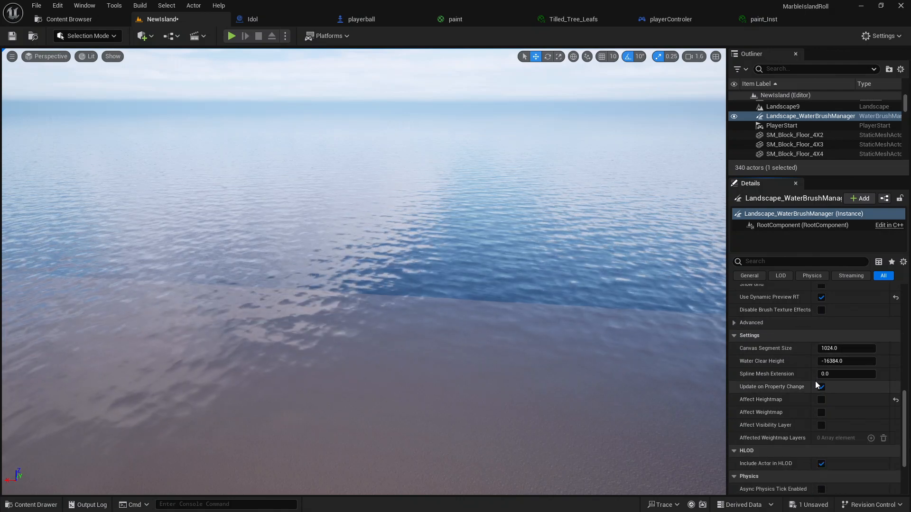
{"action": "scroll", "coordinate": [815, 381], "scroll_direction": "down", "scroll_amount": 5}
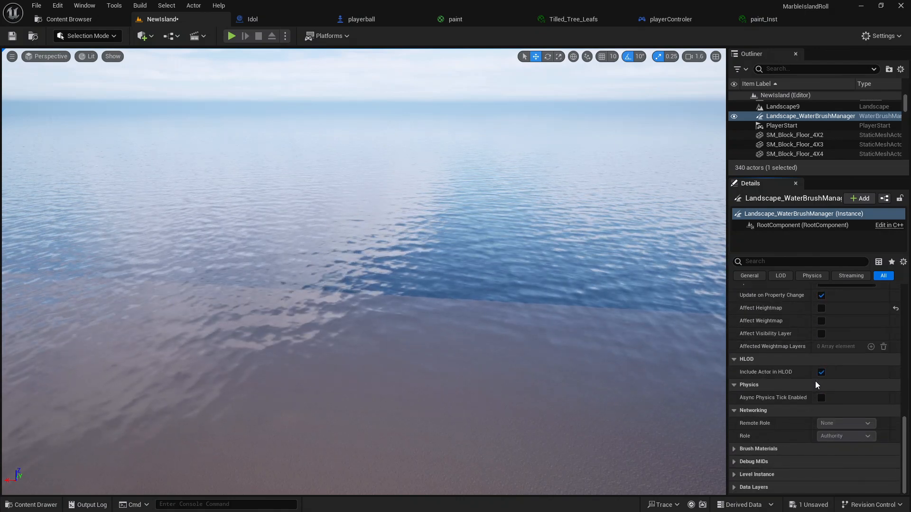
{"action": "scroll", "coordinate": [841, 153], "scroll_direction": "up", "scroll_amount": 5}
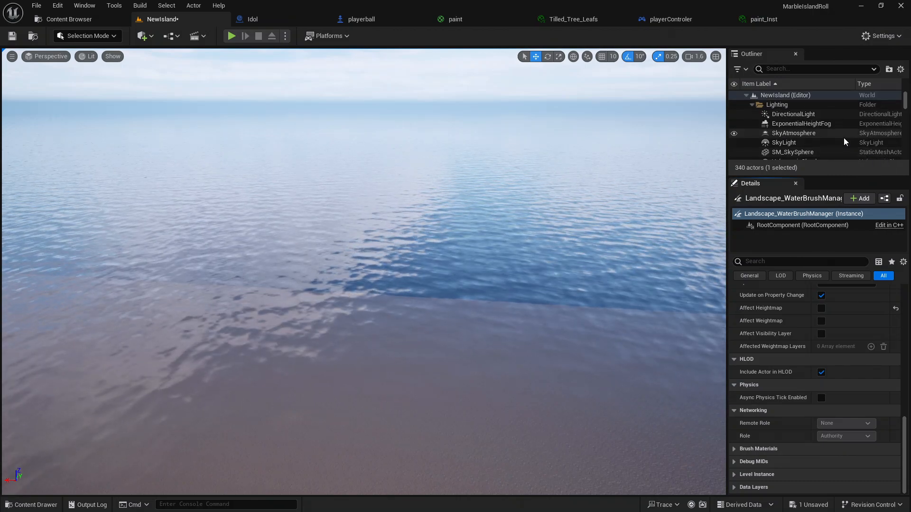
{"action": "left_click", "coordinate": [825, 135]}
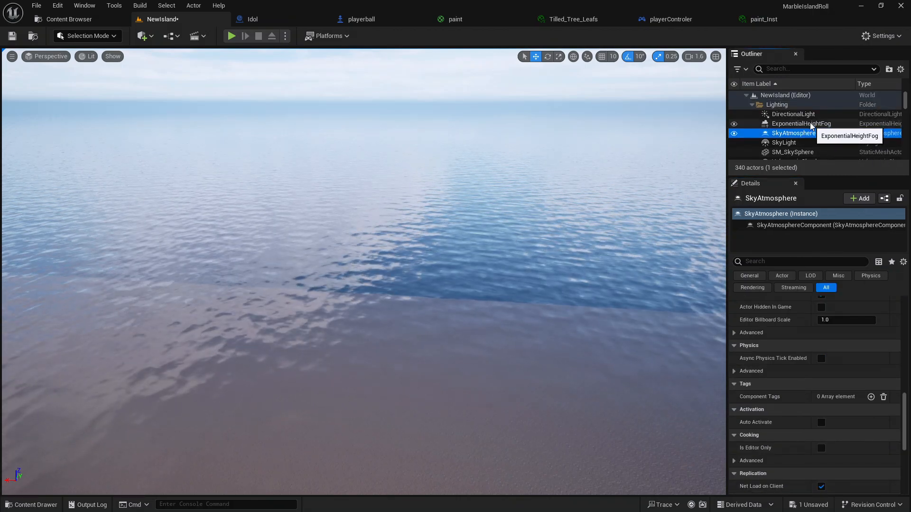
Deselect everything and inspect the rock wall from above along with the rest of the island's terrain
{"action": "right_click_drag", "start_coordinate": [560, 204], "coordinate": [705, 178]}
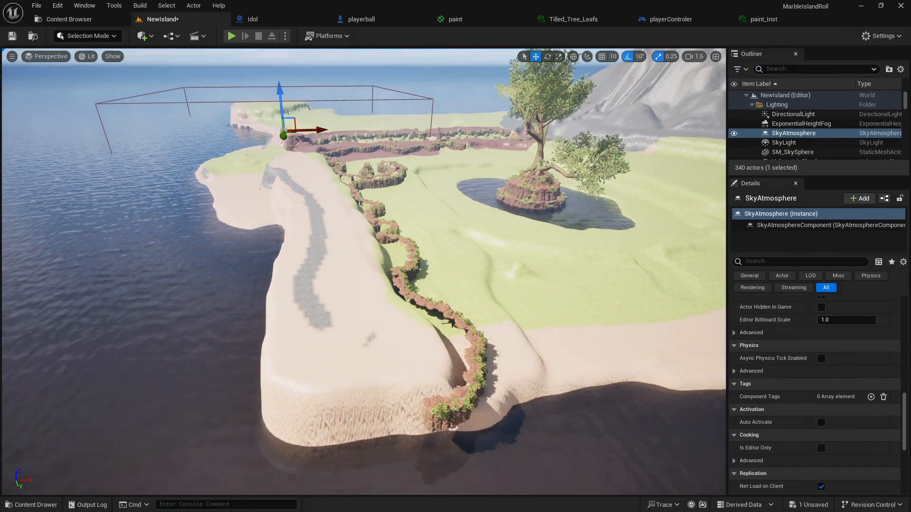
{"action": "left_click", "coordinate": [462, 288]}
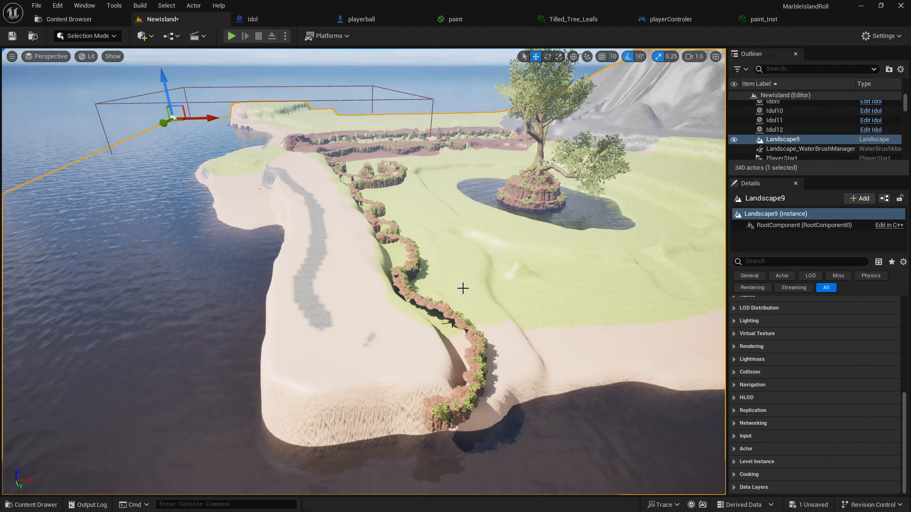
{"action": "key", "text": "Escape"}
{"action": "key", "text": "d"}
{"action": "right_click_drag", "start_coordinate": [492, 336], "coordinate": [492, 336]}
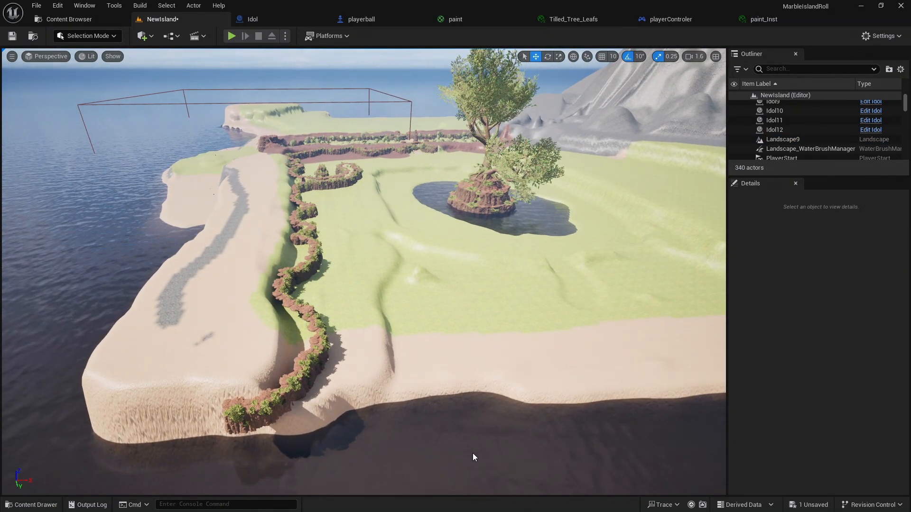
{"action": "key", "text": "d"}
{"action": "right_click_drag", "start_coordinate": [342, 258], "coordinate": [332, 256]}
{"action": "key", "text": "s"}
{"action": "key", "text": "w"}
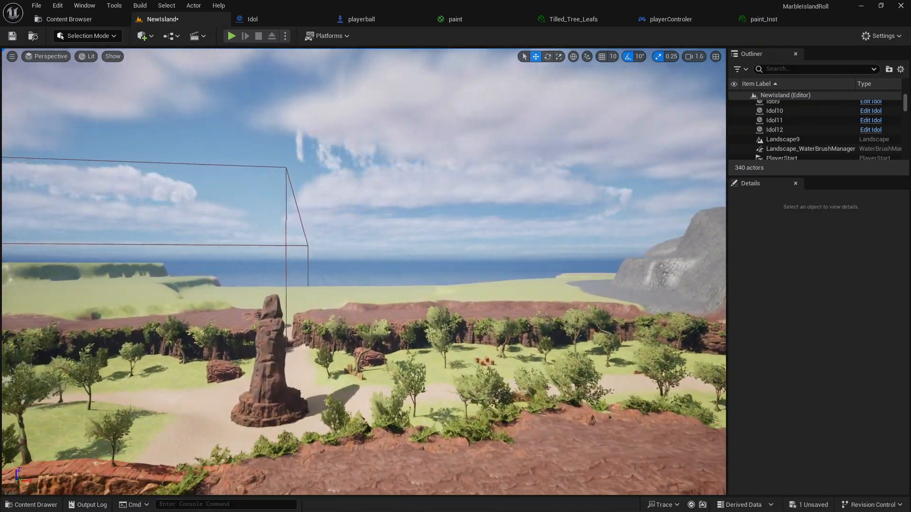
{"action": "right_click_drag", "start_coordinate": [332, 256], "coordinate": [343, 257]}
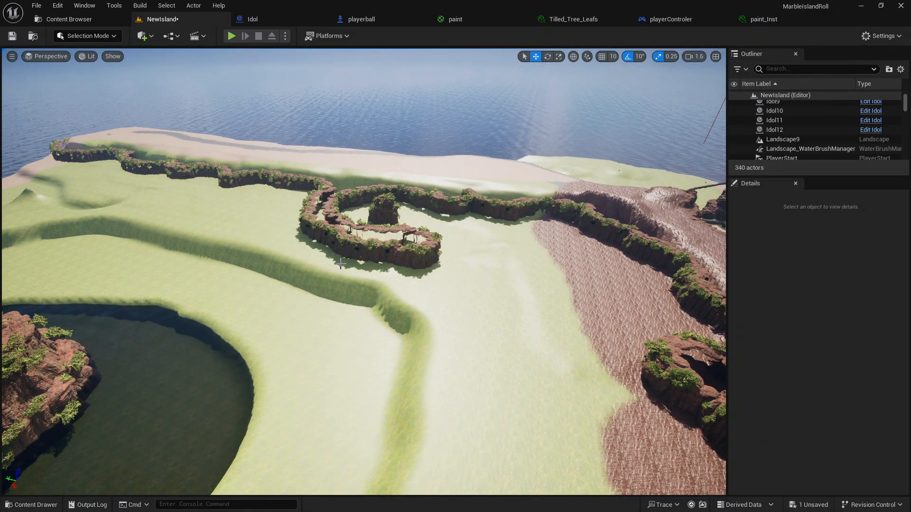
{"action": "right_click_drag", "start_coordinate": [360, 279], "coordinate": [360, 278]}
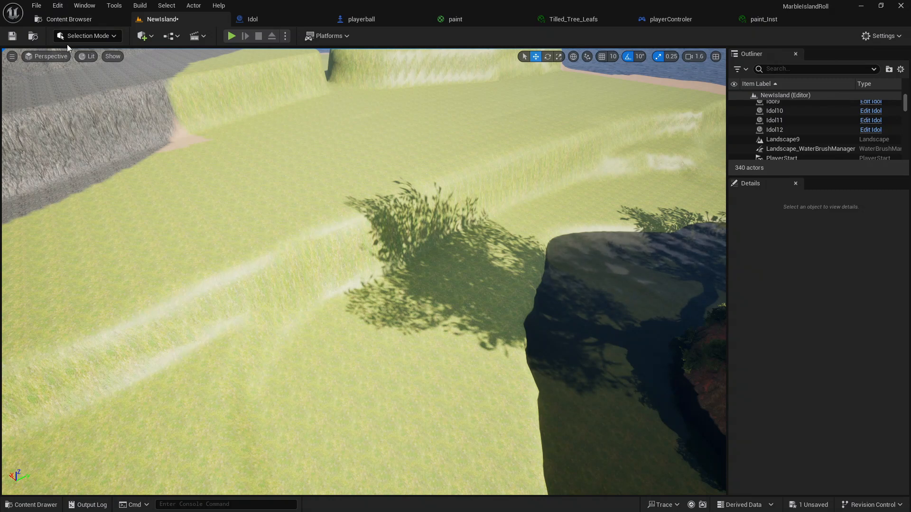
Flatten the grassy ridge beside the tree's pond using the landscape Flatten tool
{"action": "left_click", "coordinate": [113, 40]}
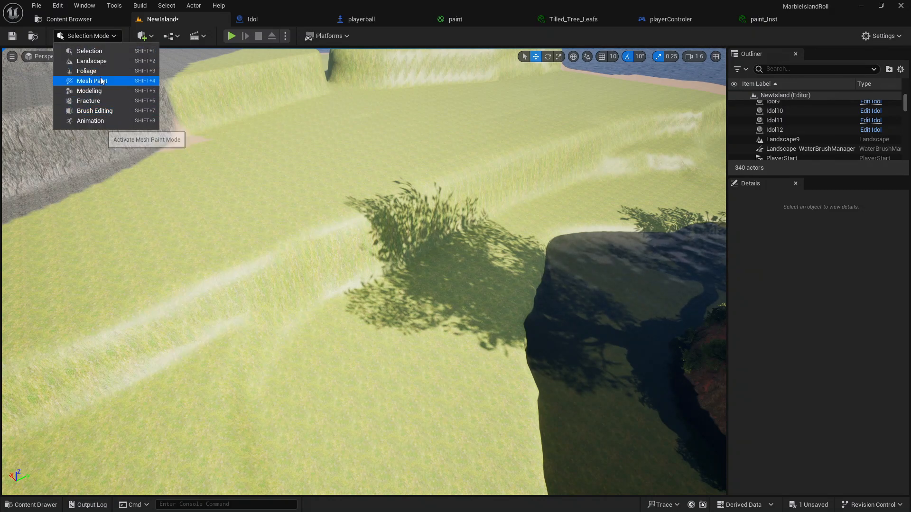
{"action": "left_click", "coordinate": [93, 62]}
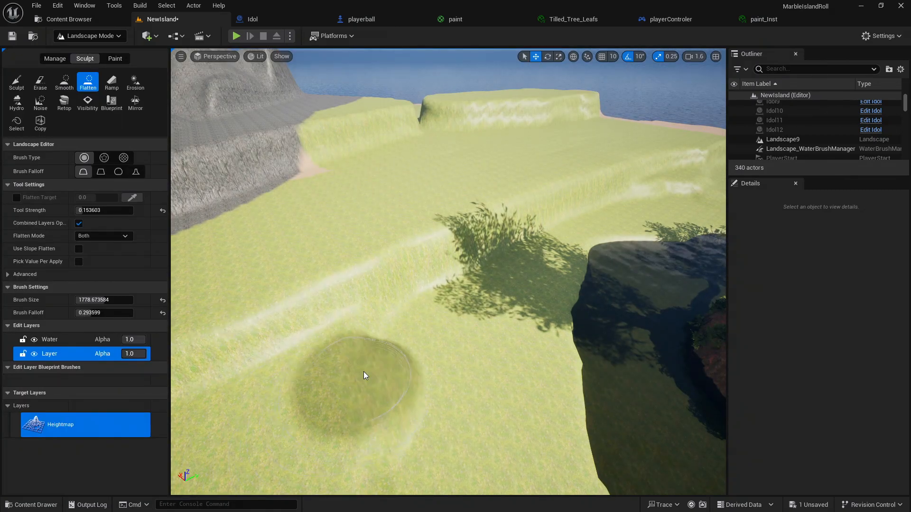
{"action": "mouse_move", "coordinate": [364, 371]}
{"action": "left_mouse_down"}
{"action": "mouse_move", "coordinate": [388, 344]}
{"action": "mouse_move", "coordinate": [368, 315]}
{"action": "mouse_move", "coordinate": [533, 256]}
{"action": "mouse_move", "coordinate": [574, 223]}
{"action": "mouse_move", "coordinate": [685, 166]}
{"action": "left_mouse_up"}
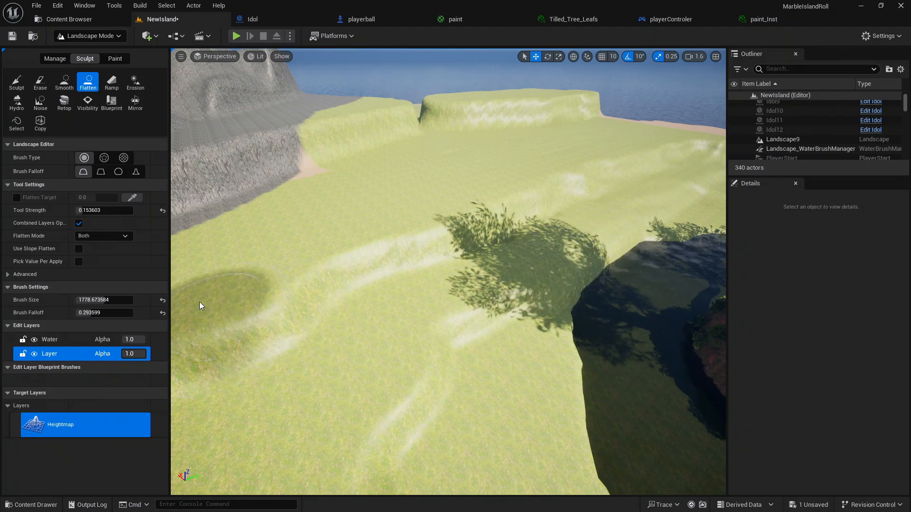
{"action": "mouse_move", "coordinate": [209, 287]}
{"action": "left_mouse_down"}
{"action": "mouse_move", "coordinate": [400, 236]}
{"action": "mouse_move", "coordinate": [593, 153]}
{"action": "left_mouse_up"}
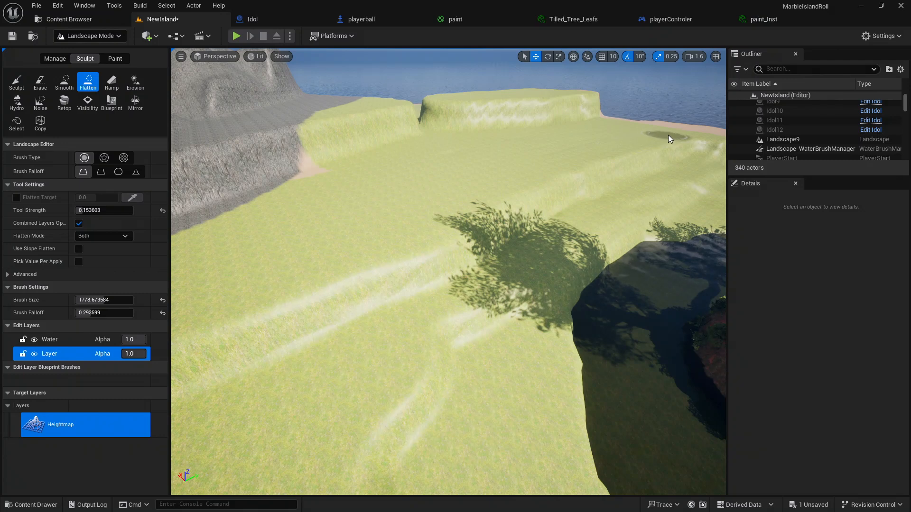
Flatten the raised terrace edge running past the pond toward the shore, and return to Selection mode
{"action": "key", "text": "a"}
{"action": "mouse_move", "coordinate": [668, 135]}
{"action": "right_mouse_down"}
{"action": "mouse_move", "coordinate": [735, 128]}
{"action": "mouse_move", "coordinate": [747, 141]}
{"action": "mouse_move", "coordinate": [646, 127]}
{"action": "right_mouse_up"}
{"action": "key", "text": "s"}
{"action": "mouse_move", "coordinate": [363, 313]}
{"action": "left_mouse_down"}
{"action": "mouse_move", "coordinate": [379, 319]}
{"action": "mouse_move", "coordinate": [400, 209]}
{"action": "mouse_move", "coordinate": [427, 172]}
{"action": "mouse_move", "coordinate": [435, 90]}
{"action": "left_mouse_up"}
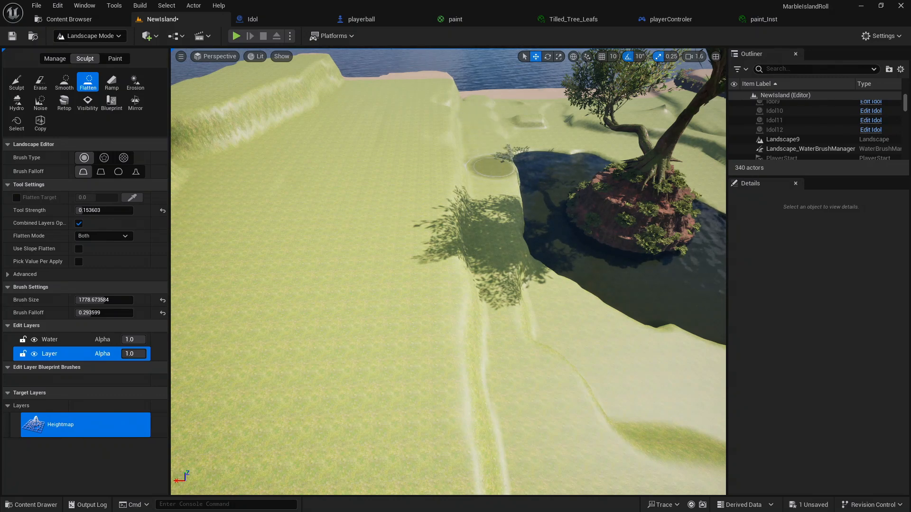
{"action": "mouse_move", "coordinate": [501, 170]}
{"action": "right_mouse_down"}
{"action": "mouse_move", "coordinate": [659, 167]}
{"action": "mouse_move", "coordinate": [681, 150]}
{"action": "mouse_move", "coordinate": [539, 169]}
{"action": "mouse_move", "coordinate": [617, 120]}
{"action": "mouse_move", "coordinate": [522, 173]}
{"action": "mouse_move", "coordinate": [586, 193]}
{"action": "mouse_move", "coordinate": [484, 174]}
{"action": "right_mouse_up"}
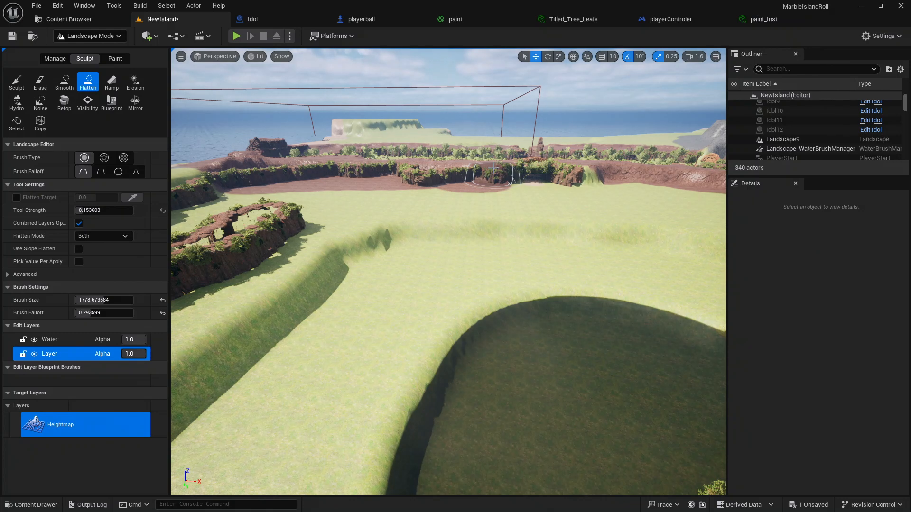
{"action": "left_click", "coordinate": [105, 36]}
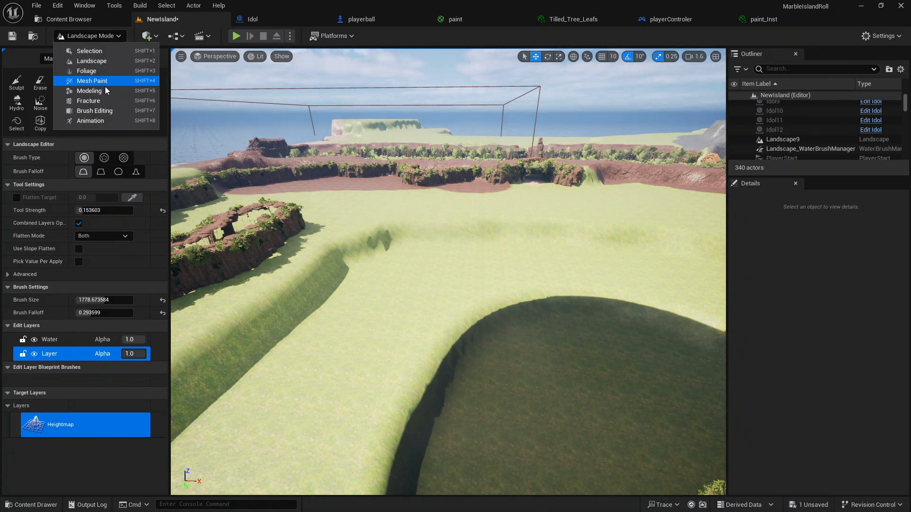
{"action": "left_click", "coordinate": [99, 51]}
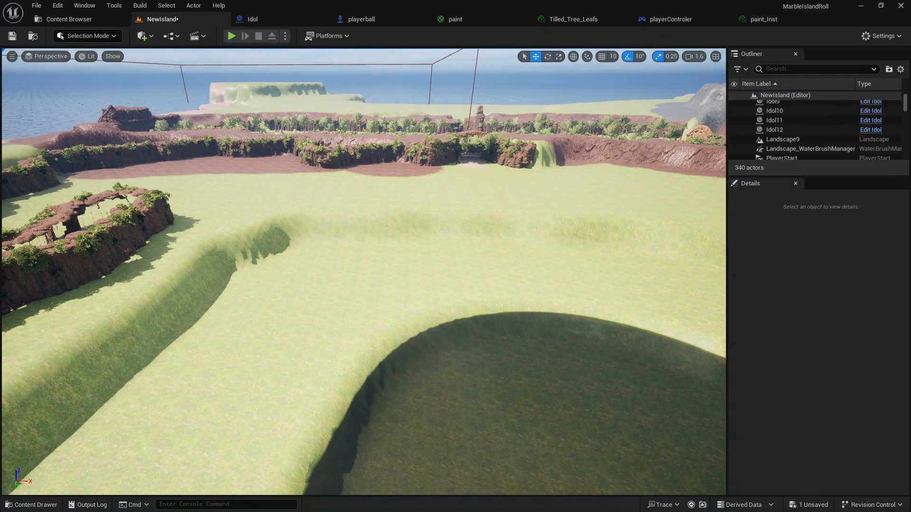
Inspect the spiral rock wall, the tree pond and the whole island from above, and close in on the red ridge beside the tree valley
{"action": "right_click_drag", "start_coordinate": [364, 272], "coordinate": [444, 288]}
{"action": "key", "text": "s"}
{"action": "right_click_drag", "start_coordinate": [346, 335], "coordinate": [448, 338]}
{"action": "key", "text": "w"}
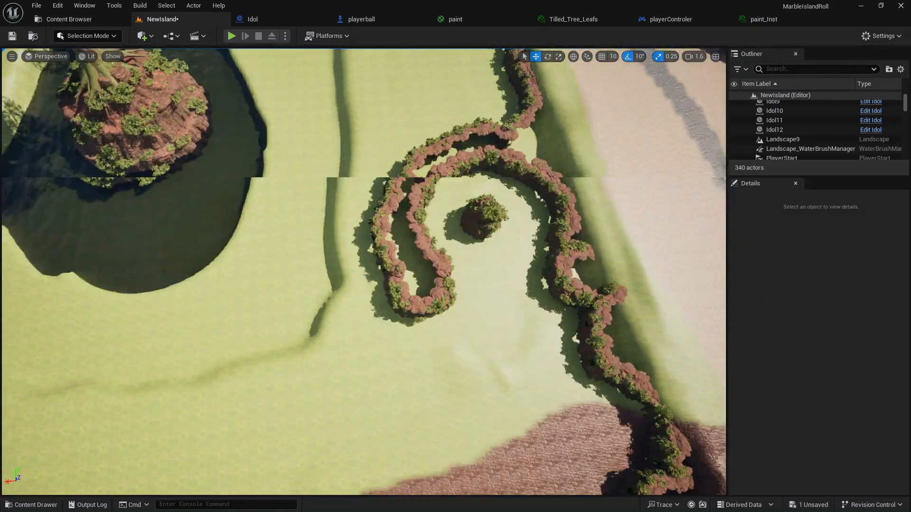
{"action": "right_click_drag", "start_coordinate": [456, 256], "coordinate": [450, 214]}
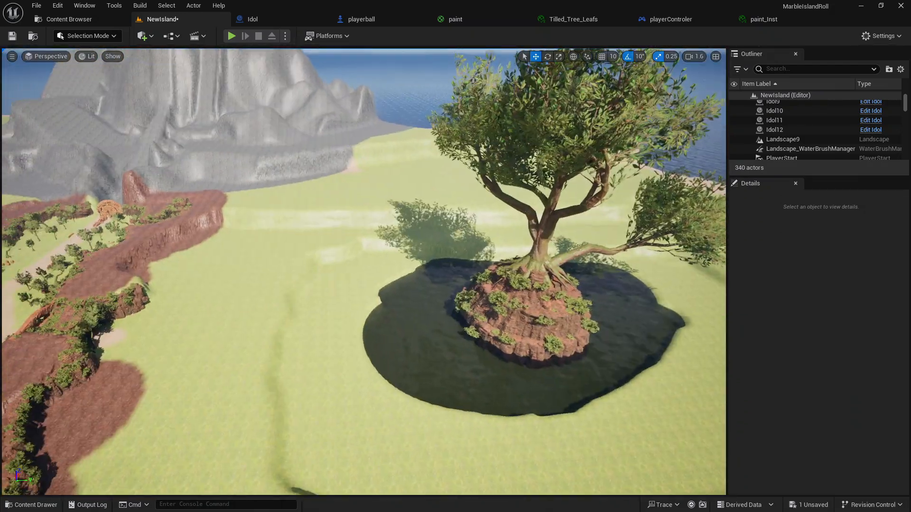
{"action": "right_click_drag", "start_coordinate": [455, 256], "coordinate": [390, 279]}
{"action": "key", "text": "s"}
{"action": "right_click_drag", "start_coordinate": [349, 333], "coordinate": [349, 334]}
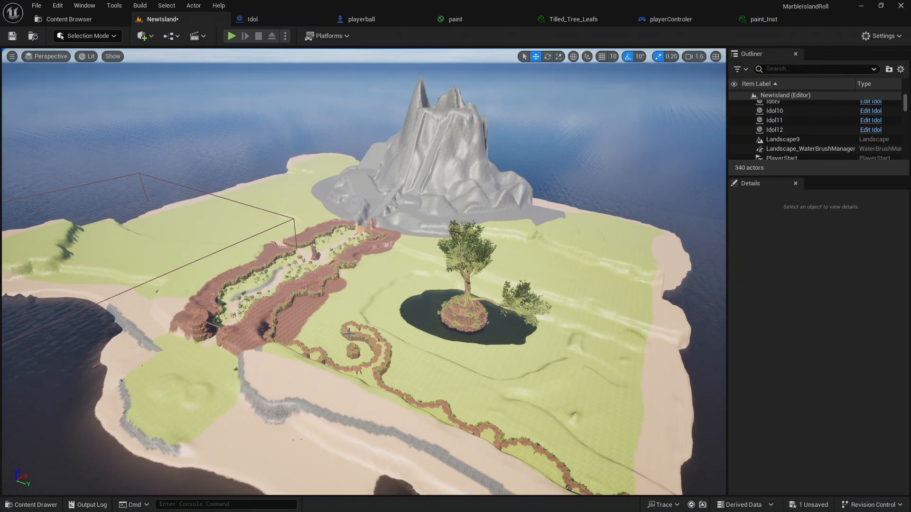
{"action": "mouse_move", "coordinate": [376, 290]}
{"action": "right_mouse_down"}
{"action": "mouse_move", "coordinate": [439, 351]}
{"action": "mouse_move", "coordinate": [493, 386]}
{"action": "mouse_move", "coordinate": [413, 377]}
{"action": "mouse_move", "coordinate": [382, 304]}
{"action": "mouse_move", "coordinate": [380, 258]}
{"action": "mouse_move", "coordinate": [427, 296]}
{"action": "mouse_move", "coordinate": [365, 271]}
{"action": "mouse_move", "coordinate": [405, 280]}
{"action": "mouse_move", "coordinate": [373, 267]}
{"action": "mouse_move", "coordinate": [378, 287]}
{"action": "right_mouse_up"}
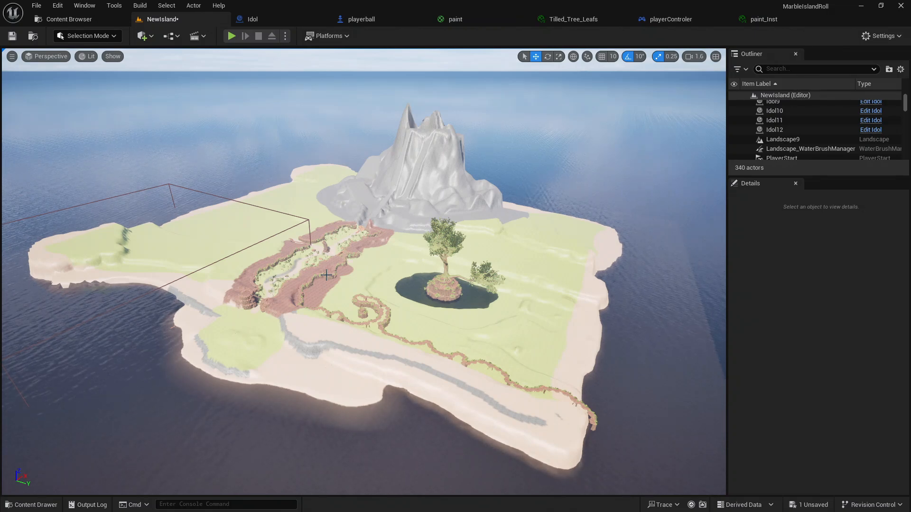
{"action": "key", "text": "w"}
{"action": "right_click_drag", "start_coordinate": [364, 272], "coordinate": [304, 280]}
{"action": "key", "text": "w"}
{"action": "key", "text": "w"}
{"action": "key", "text": "w"}
{"action": "key", "text": "w"}
{"action": "key", "text": "w"}
{"action": "key", "text": "w"}
{"action": "key", "text": "w"}
{"action": "key", "text": "w"}
{"action": "key", "text": "w"}
{"action": "key", "text": "w"}
{"action": "key", "text": "s"}
{"action": "right_click_drag", "start_coordinate": [180, 415], "coordinate": [185, 415]}
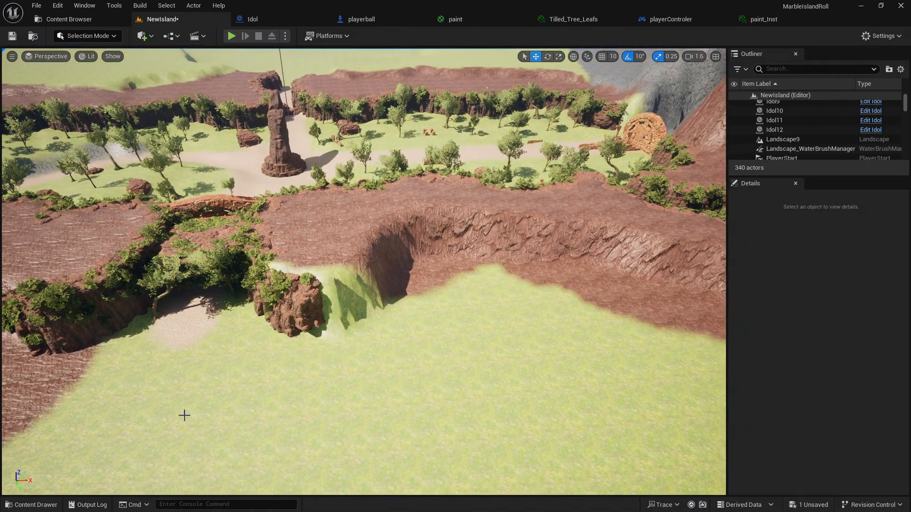
Add an SM_Wall_Rock_Set_1_Fol piece rotated -210° around Z and fit it against the rock beside the green gap in the red ridge
{"action": "left_click", "coordinate": [40, 507]}
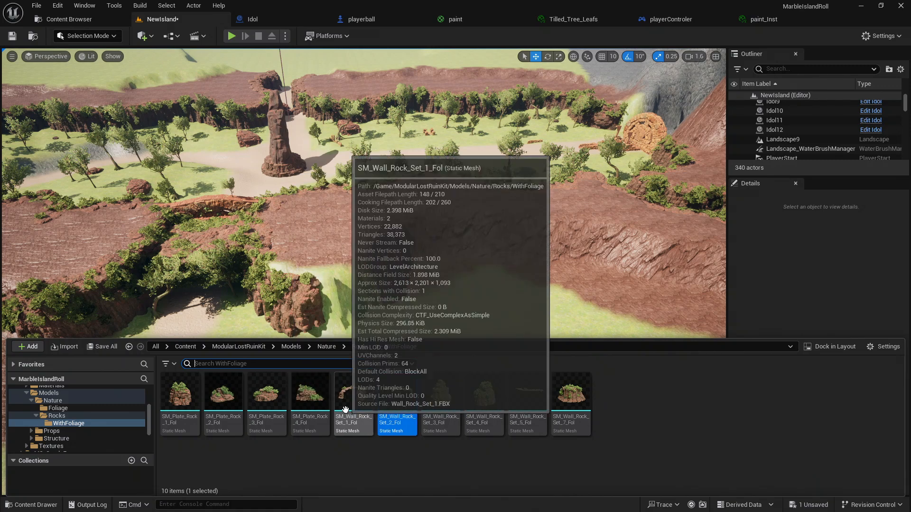
{"action": "left_click_drag", "start_coordinate": [353, 398], "coordinate": [434, 338]}
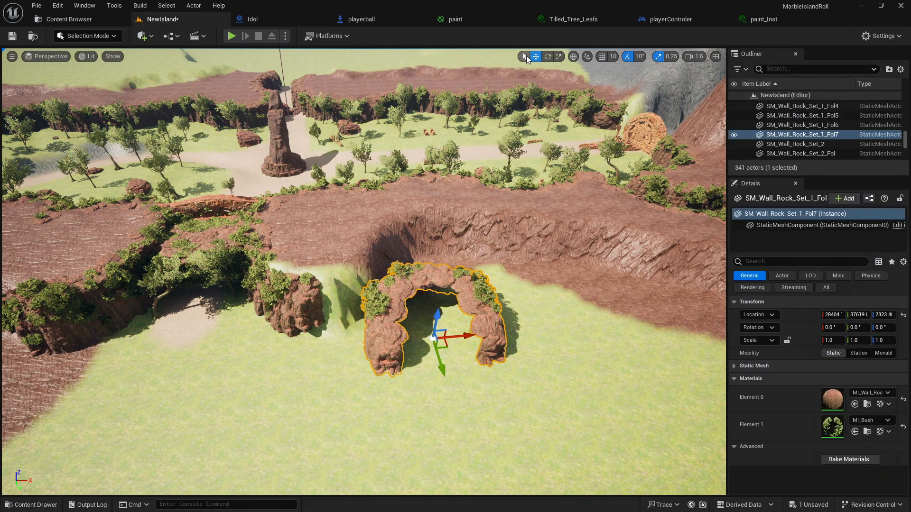
{"action": "left_click", "coordinate": [548, 57]}
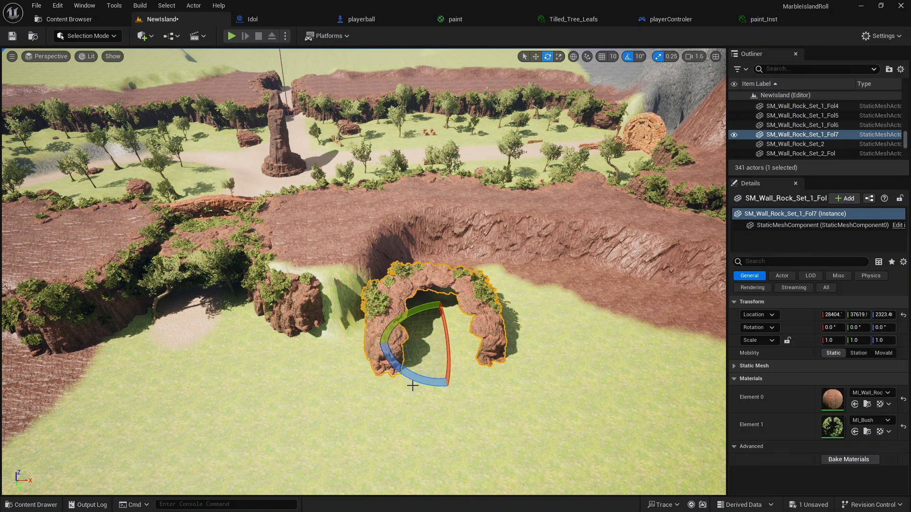
{"action": "left_click_drag", "start_coordinate": [404, 370], "coordinate": [376, 379]}
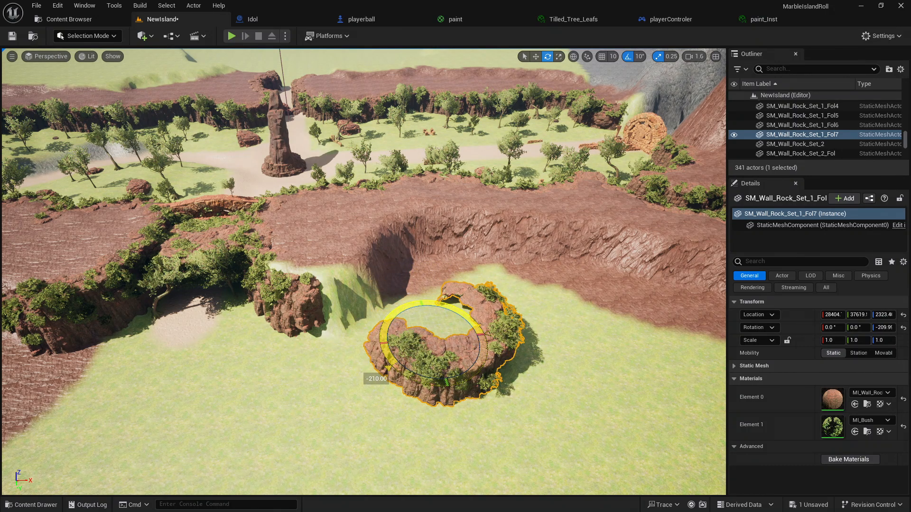
{"action": "left_click", "coordinate": [536, 56]}
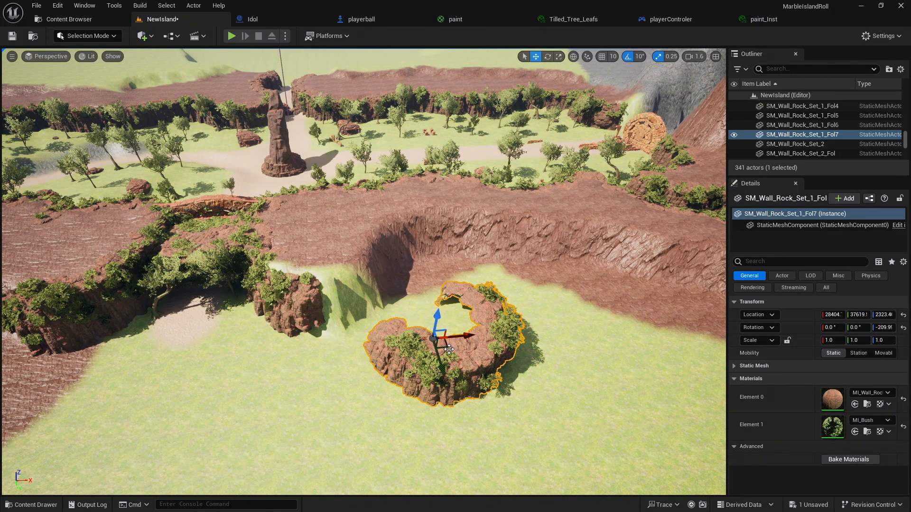
{"action": "left_click_drag", "start_coordinate": [446, 347], "coordinate": [364, 328]}
{"action": "key", "text": "w"}
{"action": "right_click_drag", "start_coordinate": [364, 329], "coordinate": [395, 333]}
{"action": "key", "text": "s"}
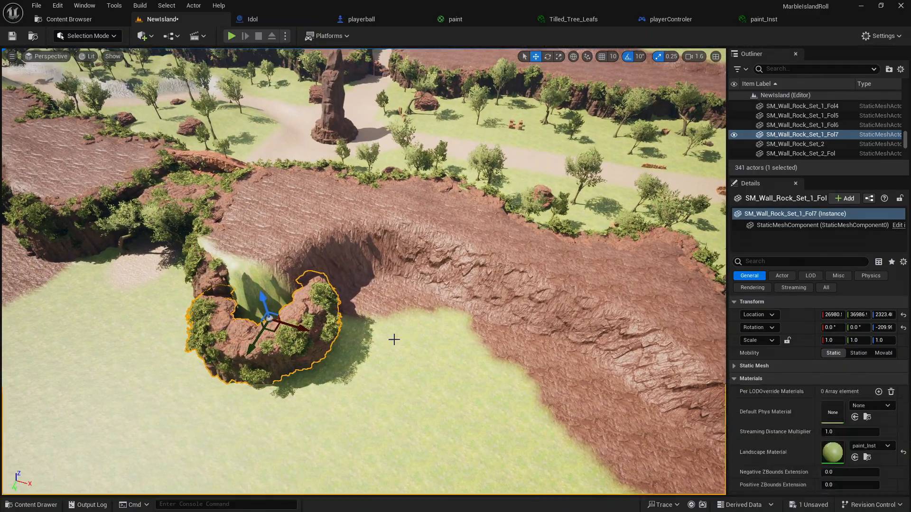
{"action": "left_click", "coordinate": [394, 337]}
Add an SM_Wall_Rock_Set_5_Fol piece rotated about 170° around Z, continuing the wall from the curved rock along the red ridge
{"action": "left_click", "coordinate": [56, 506]}
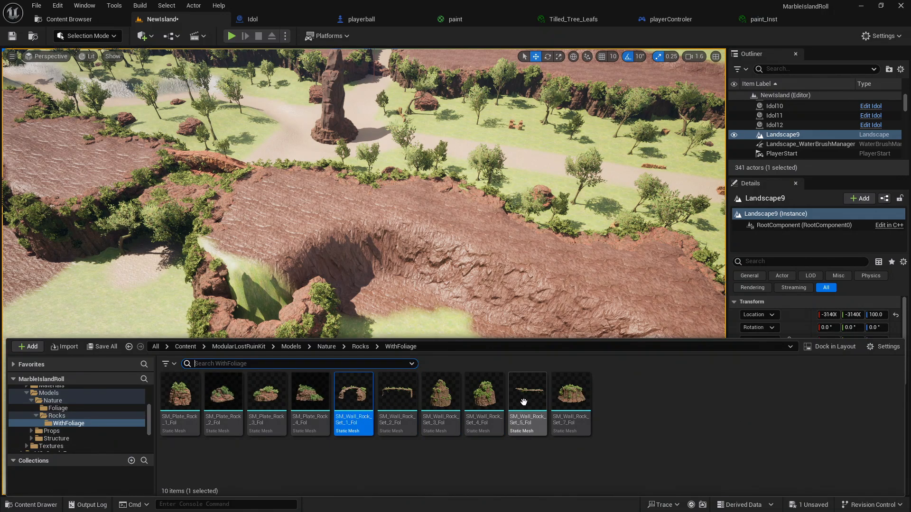
{"action": "left_click_drag", "start_coordinate": [533, 404], "coordinate": [440, 322]}
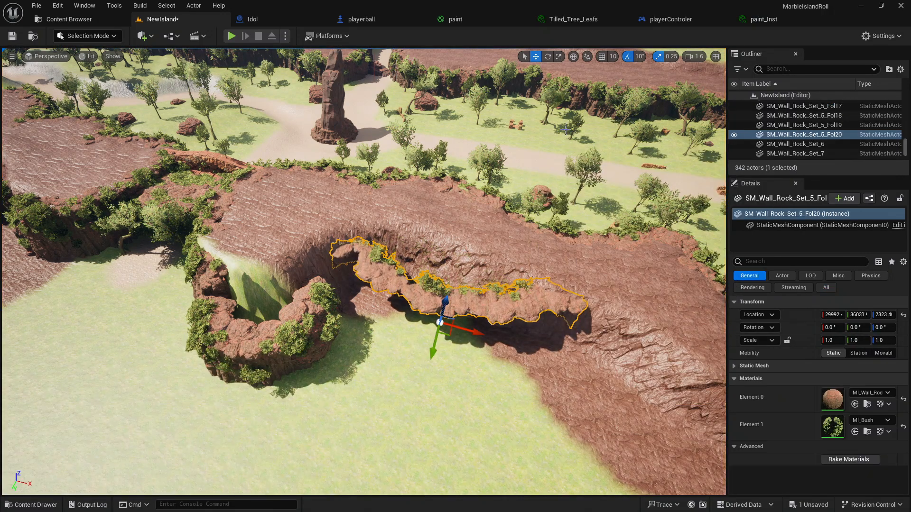
{"action": "left_click", "coordinate": [547, 57]}
{"action": "mouse_move", "coordinate": [410, 362]}
{"action": "right_mouse_down"}
{"action": "mouse_move", "coordinate": [332, 364]}
{"action": "mouse_move", "coordinate": [441, 363]}
{"action": "mouse_move", "coordinate": [395, 361]}
{"action": "right_mouse_up"}
{"action": "key", "text": "s"}
{"action": "key", "text": "d"}
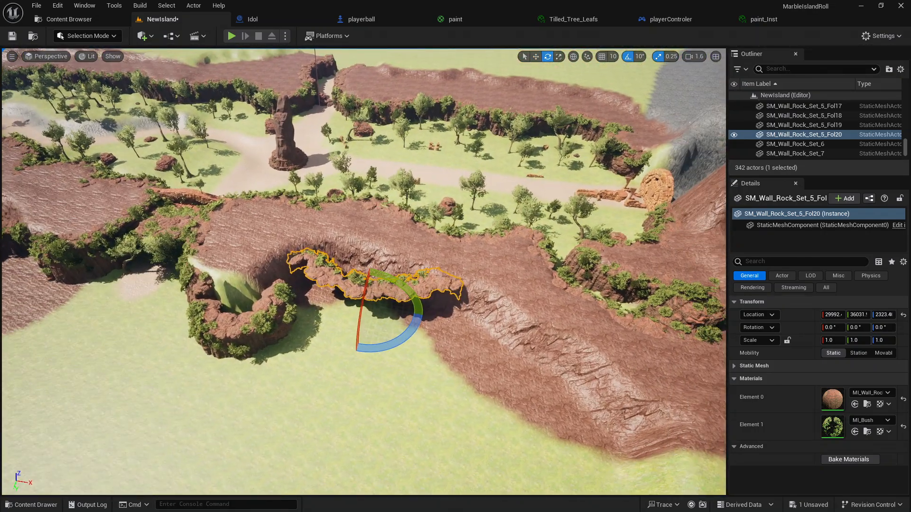
{"action": "left_click_drag", "start_coordinate": [410, 342], "coordinate": [337, 283]}
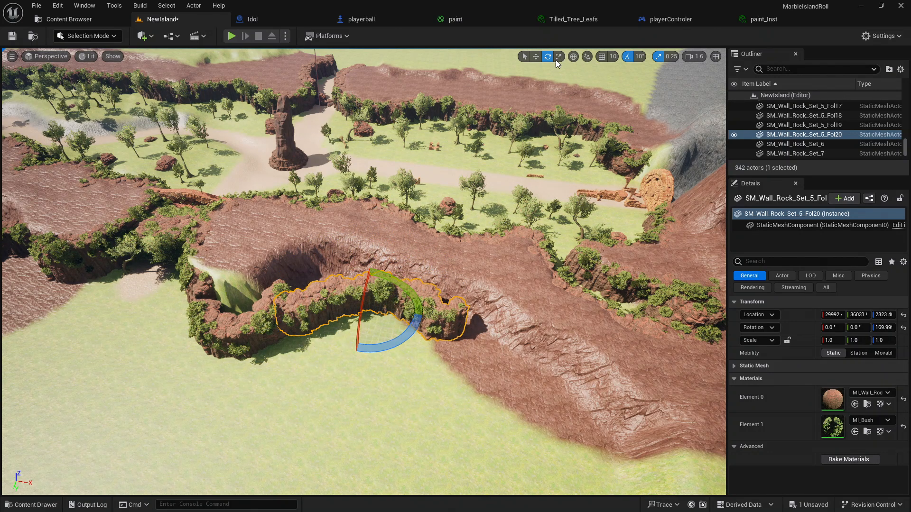
{"action": "left_click", "coordinate": [533, 57]}
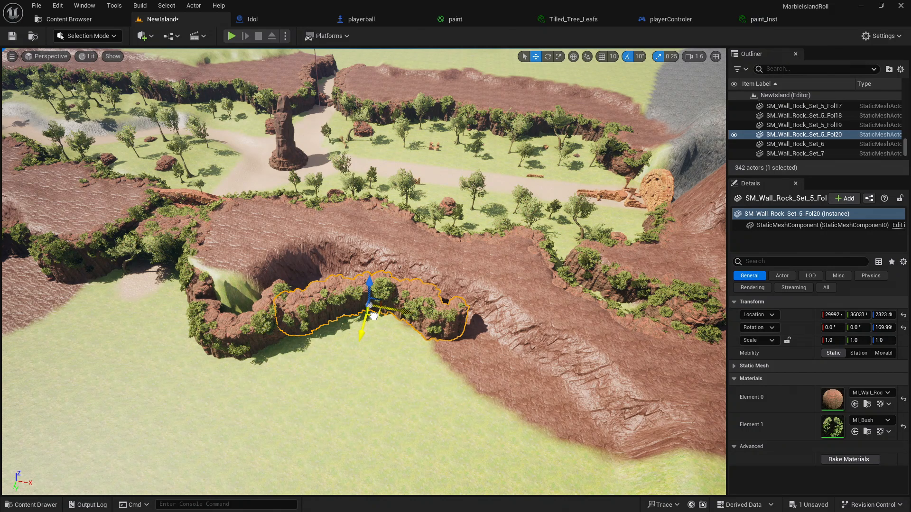
{"action": "left_click_drag", "start_coordinate": [374, 316], "coordinate": [363, 295]}
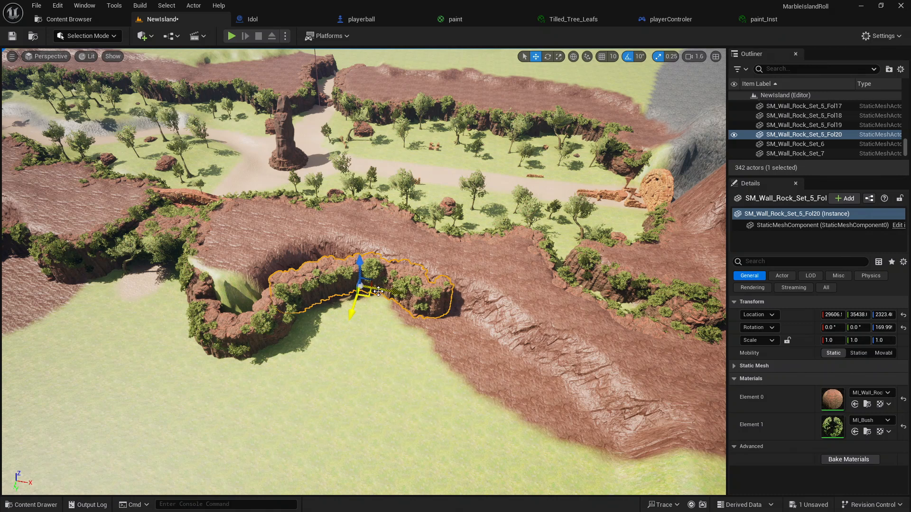
Turn the SM_Wall_Rock_Set_5_Fol piece another -10° around Z and push it back into the red ridge
{"action": "left_click", "coordinate": [547, 57]}
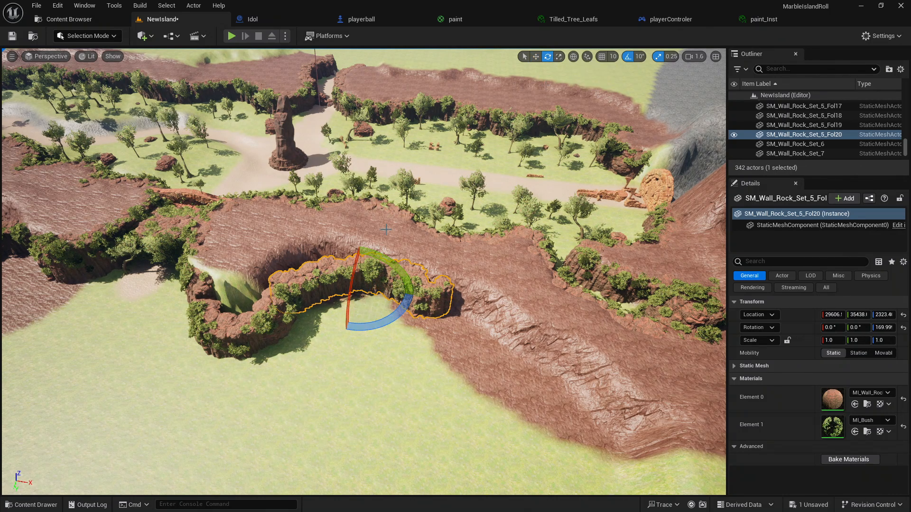
{"action": "left_click_drag", "start_coordinate": [386, 325], "coordinate": [374, 327]}
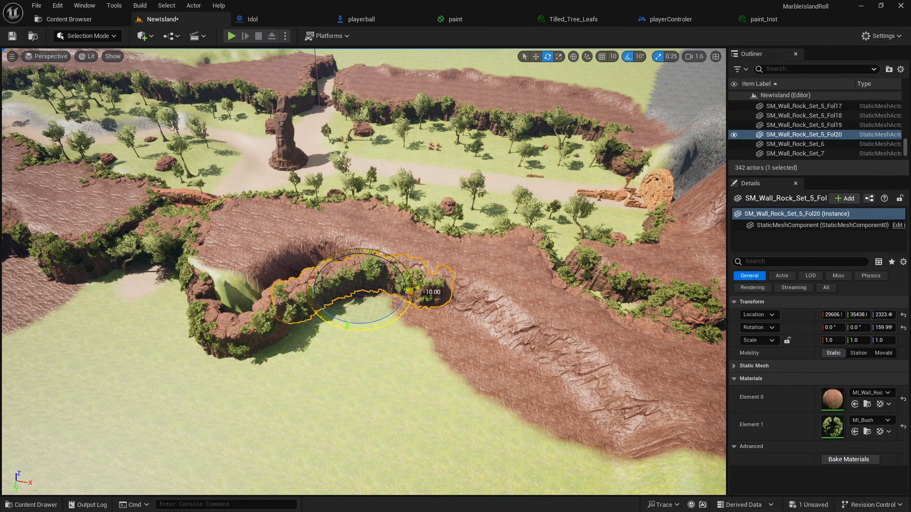
{"action": "left_click", "coordinate": [536, 57]}
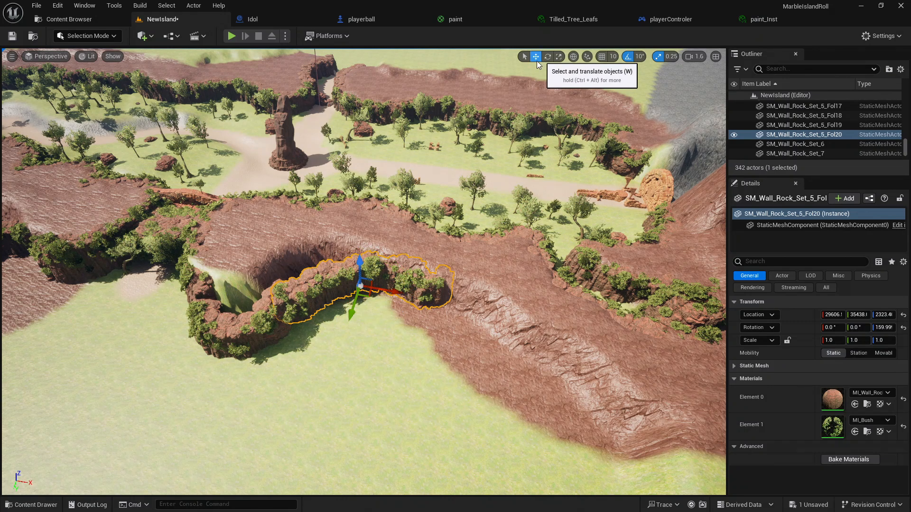
{"action": "left_click_drag", "start_coordinate": [369, 291], "coordinate": [365, 280]}
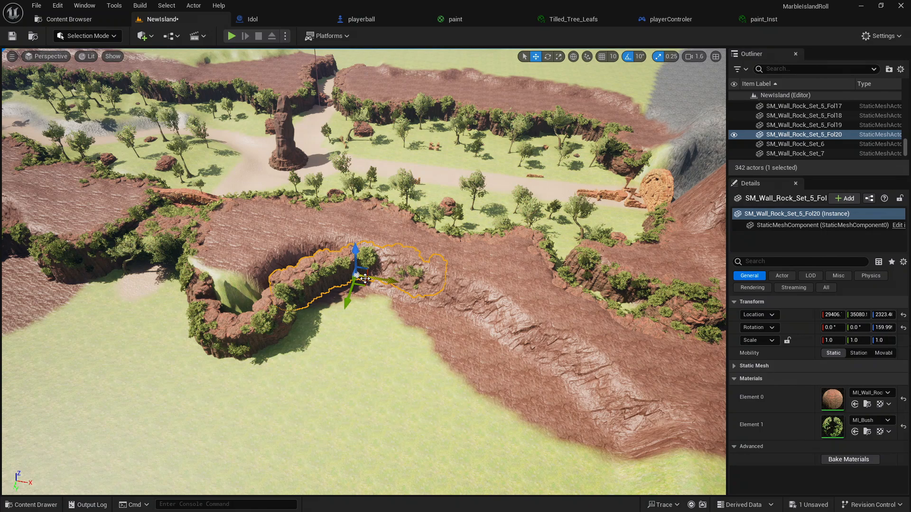
{"action": "right_click_drag", "start_coordinate": [364, 279], "coordinate": [380, 262]}
{"action": "key", "text": "w"}
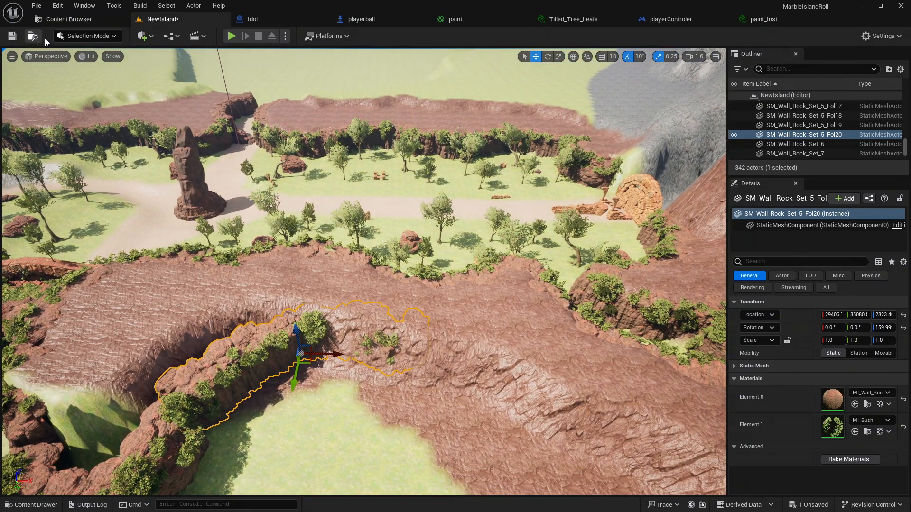
Flatten the red slope covering the far end of the new wall piece using the landscape Flatten tool
{"action": "left_click", "coordinate": [122, 39]}
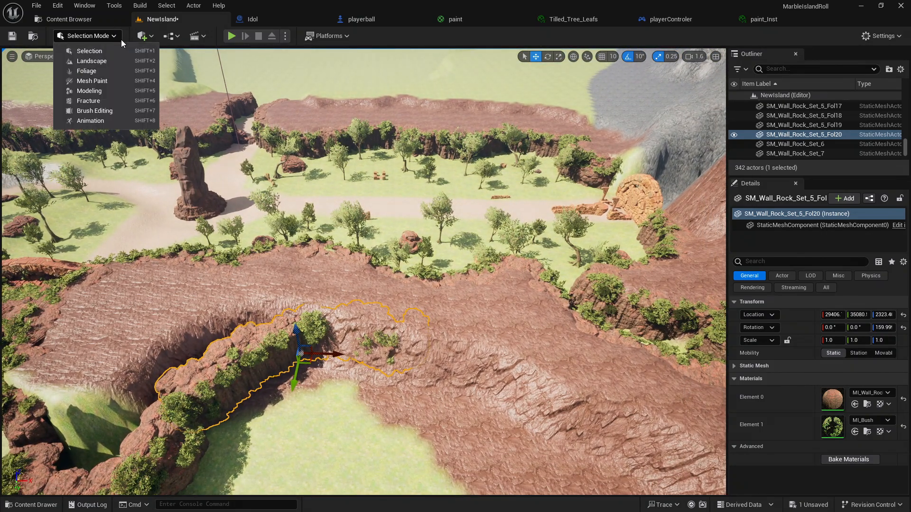
{"action": "left_click", "coordinate": [97, 63]}
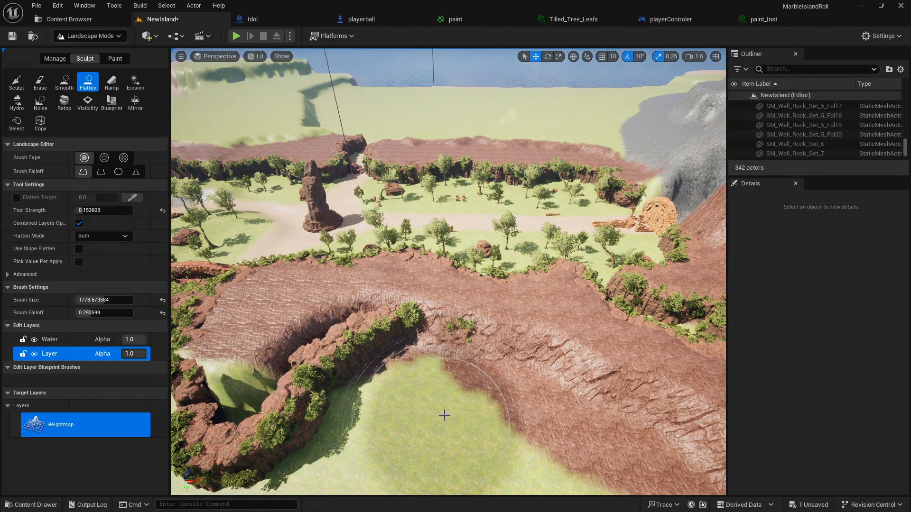
{"action": "mouse_move", "coordinate": [457, 408]}
{"action": "left_mouse_down"}
{"action": "mouse_move", "coordinate": [450, 382]}
{"action": "mouse_move", "coordinate": [491, 380]}
{"action": "mouse_move", "coordinate": [498, 365]}
{"action": "mouse_move", "coordinate": [489, 336]}
{"action": "mouse_move", "coordinate": [558, 422]}
{"action": "left_mouse_up"}
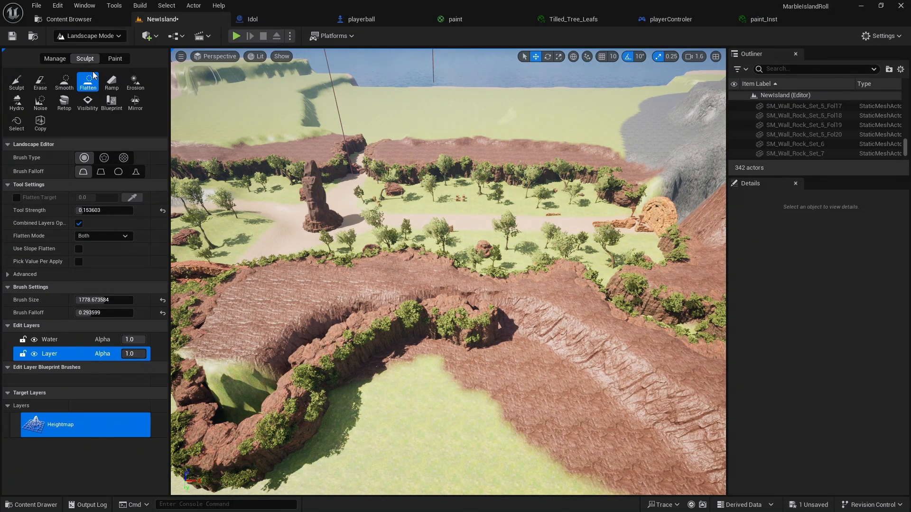
{"action": "left_click", "coordinate": [95, 40]}
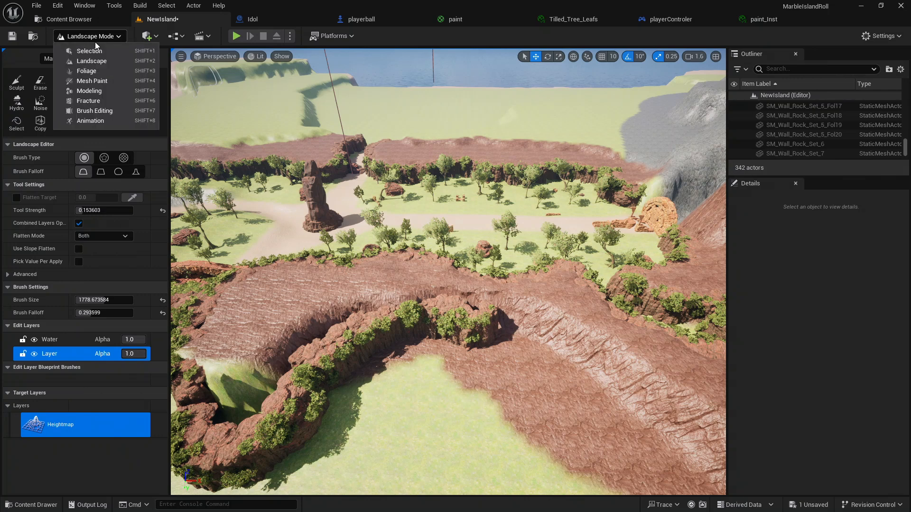
{"action": "left_click", "coordinate": [94, 36]}
{"action": "left_click", "coordinate": [92, 37]}
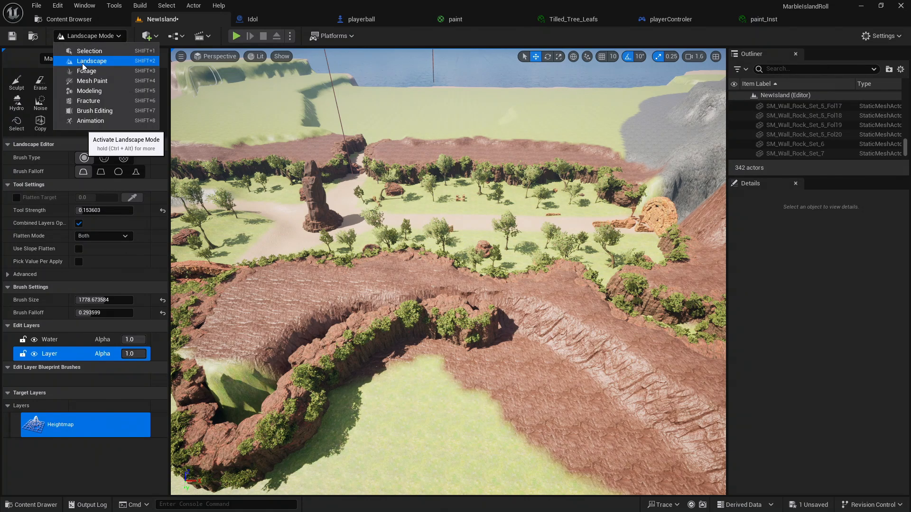
Add an SM_Wall_Rock_Set_5_Fol piece beside the current end of the rock wall and rotate it -140° around Z
{"action": "left_click", "coordinate": [90, 61]}
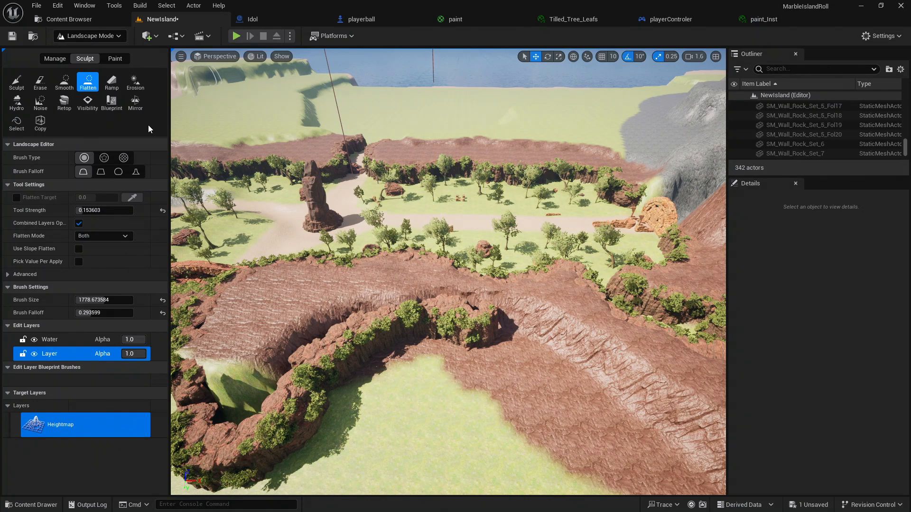
{"action": "left_click", "coordinate": [76, 37]}
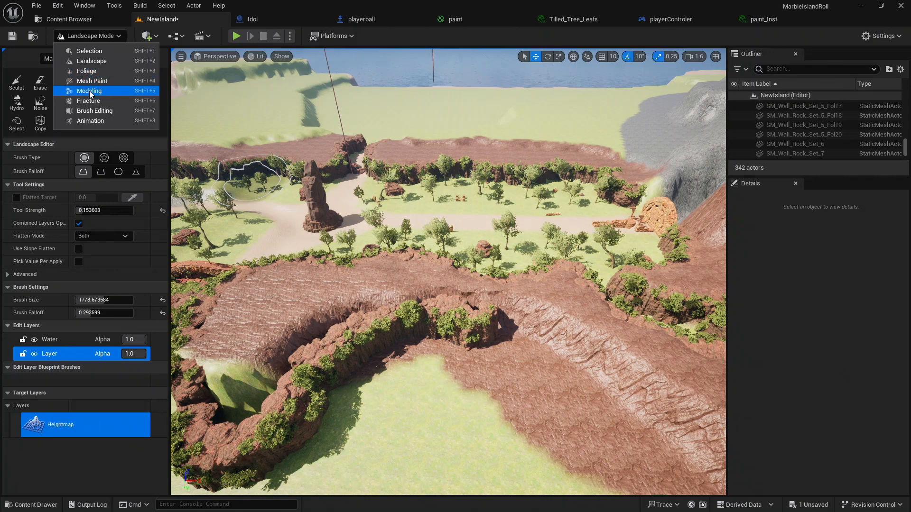
{"action": "left_click", "coordinate": [100, 55]}
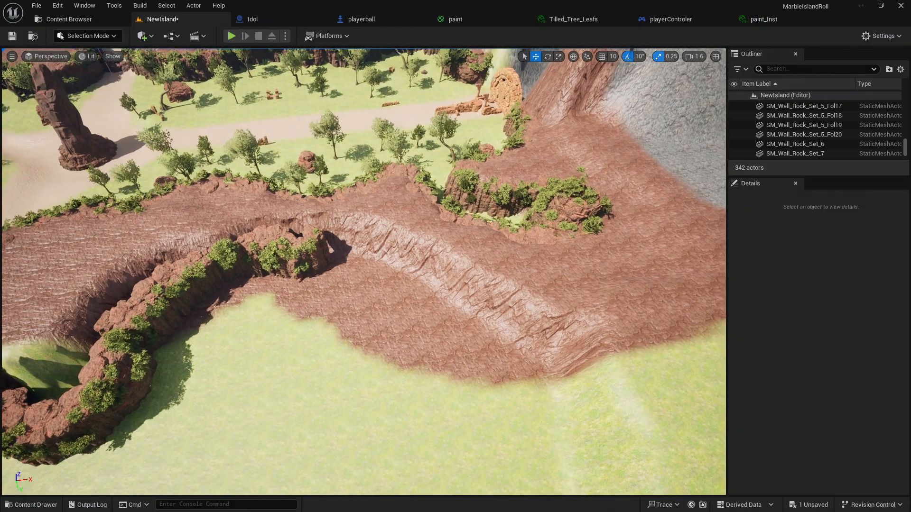
{"action": "right_click_drag", "start_coordinate": [171, 453], "coordinate": [178, 447]}
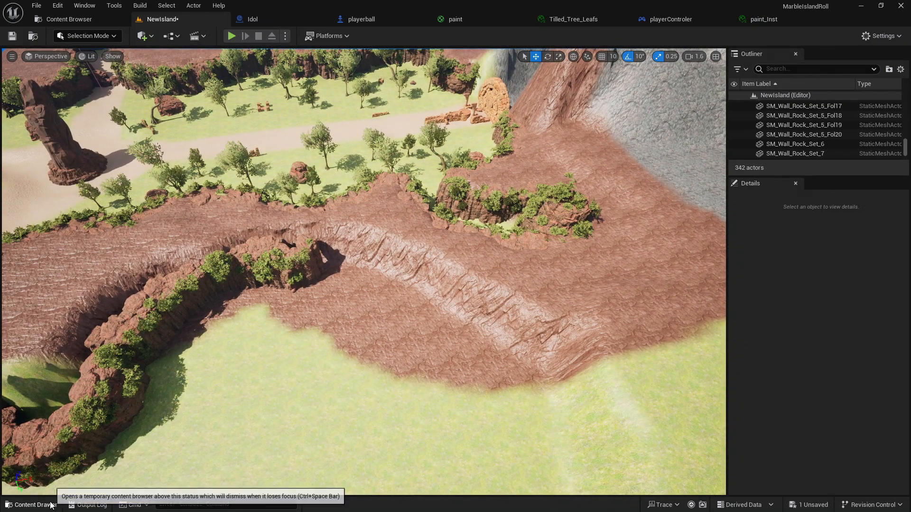
{"action": "left_click", "coordinate": [32, 504]}
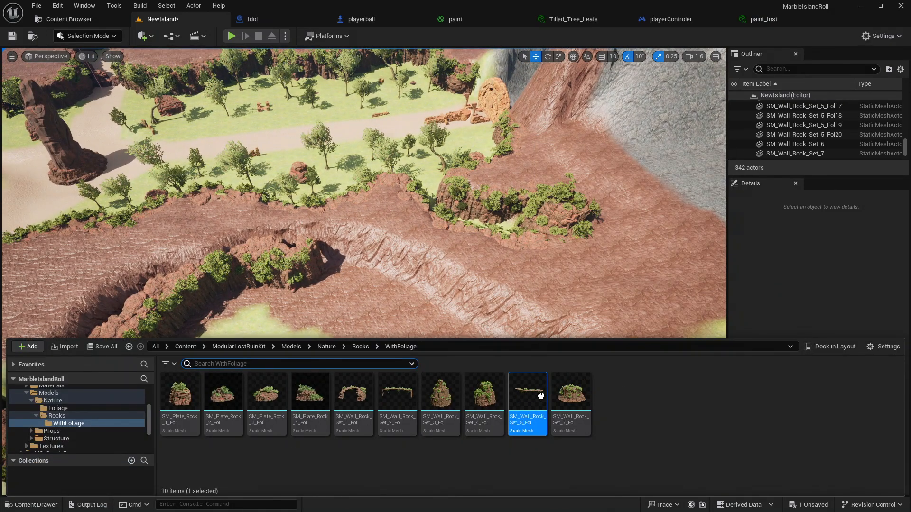
{"action": "left_click_drag", "start_coordinate": [528, 396], "coordinate": [393, 287]}
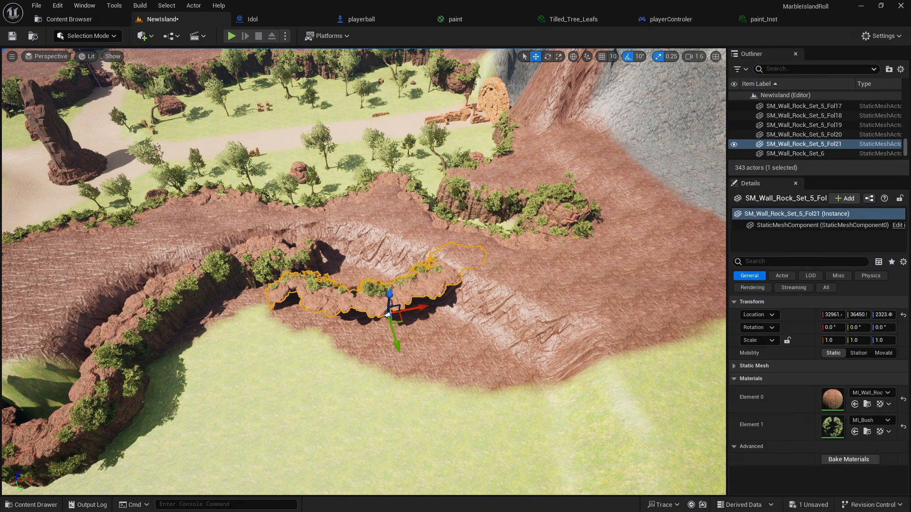
{"action": "left_click", "coordinate": [547, 58]}
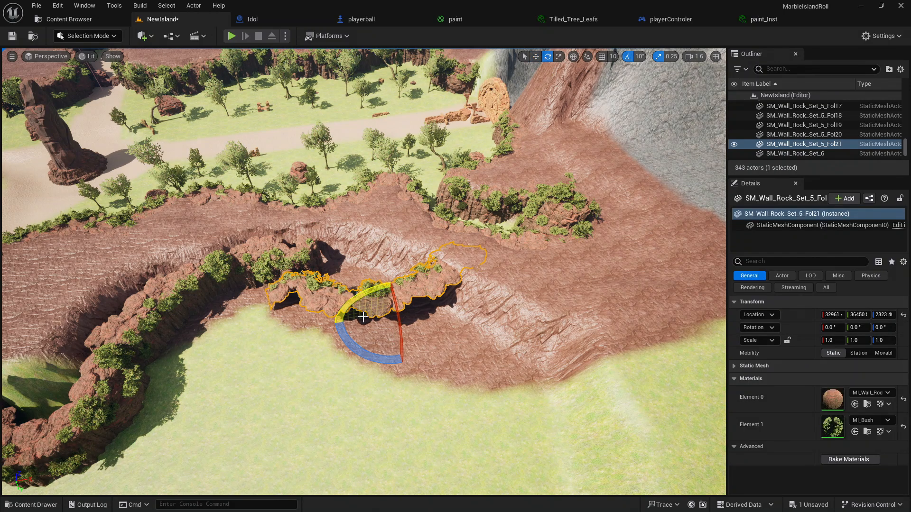
{"action": "left_click_drag", "start_coordinate": [350, 345], "coordinate": [405, 380]}
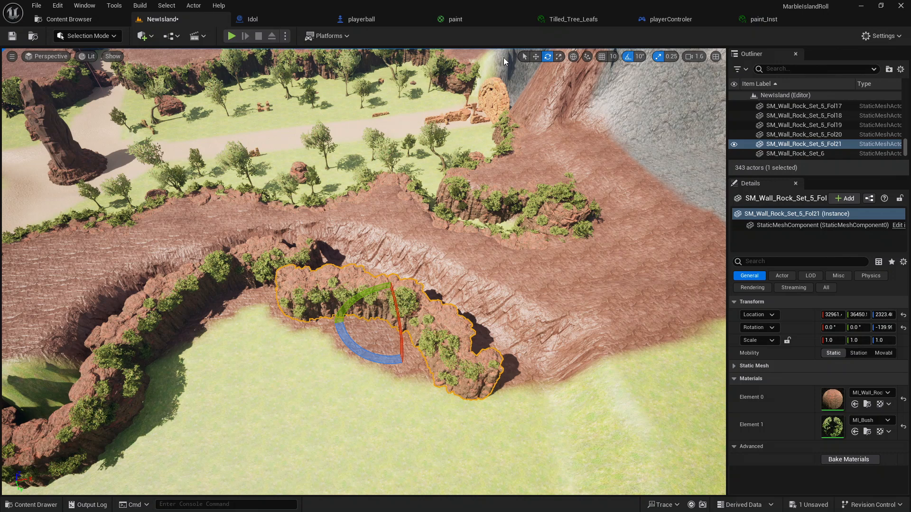
Move the new SM_Wall_Rock_Set_5_Fol piece back into the red ridge so it continues the foliage-covered wall
{"action": "left_click", "coordinate": [524, 57]}
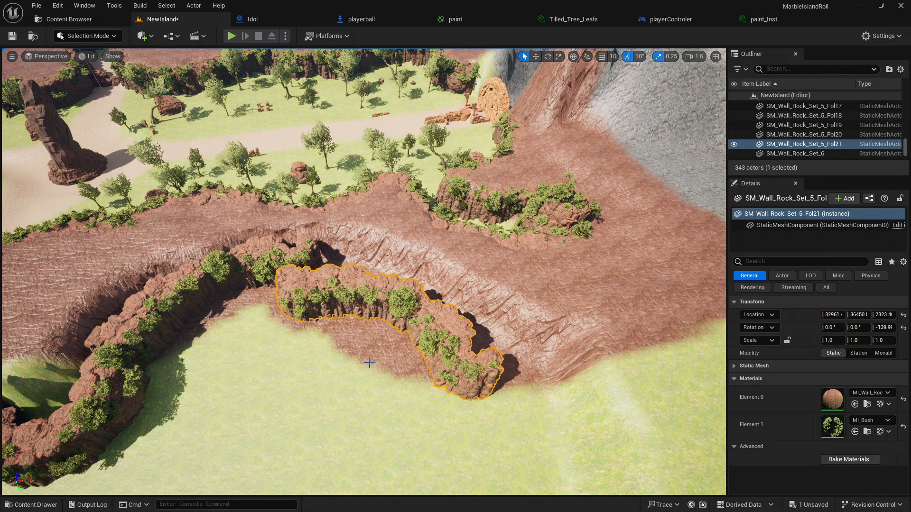
{"action": "right_click_drag", "start_coordinate": [389, 323], "coordinate": [387, 322]}
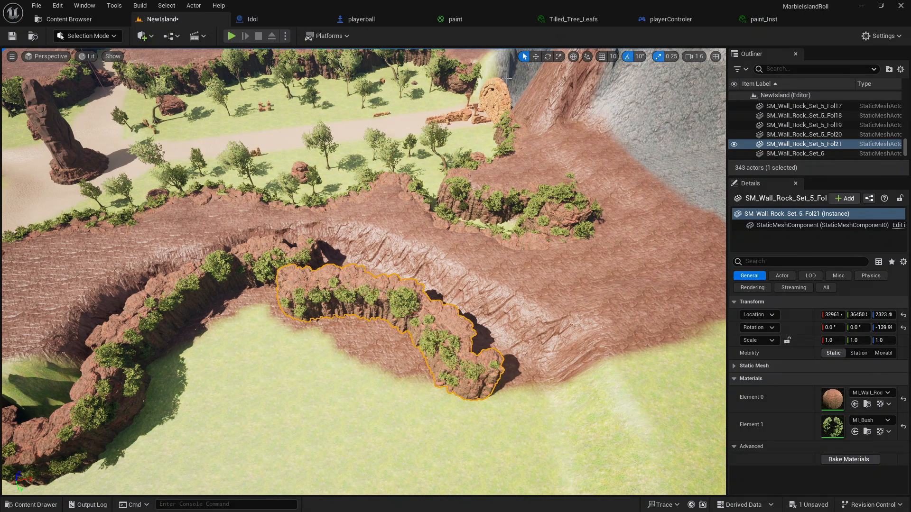
{"action": "left_click", "coordinate": [535, 56]}
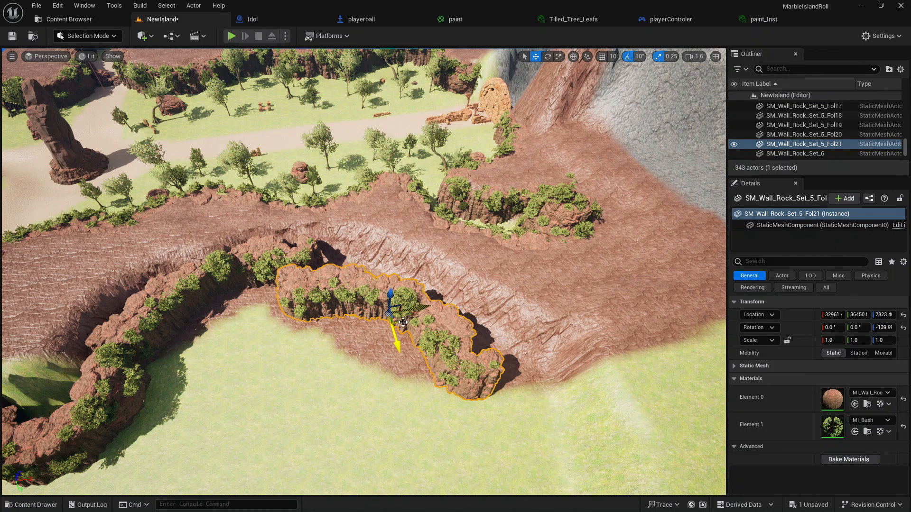
{"action": "left_click_drag", "start_coordinate": [403, 323], "coordinate": [415, 286]}
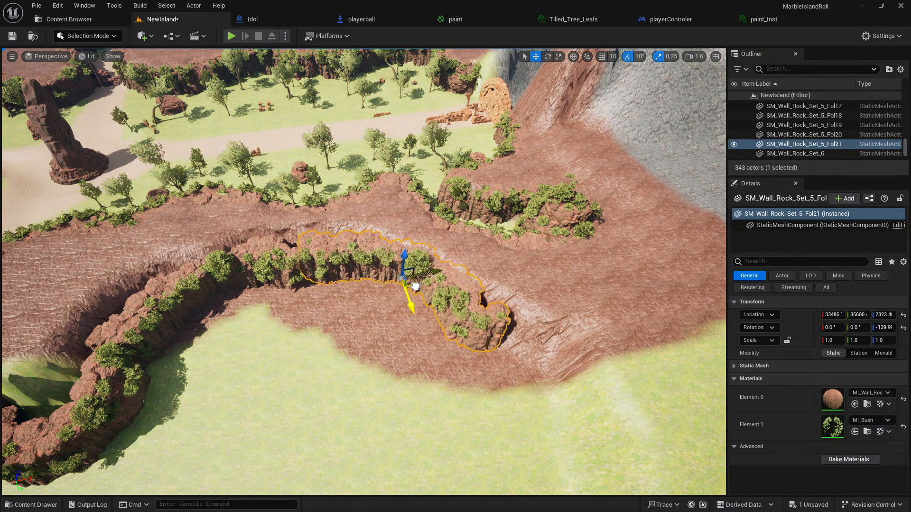
{"action": "right_click_drag", "start_coordinate": [415, 286], "coordinate": [425, 360]}
{"action": "key", "text": "s"}
{"action": "left_click", "coordinate": [385, 361]}
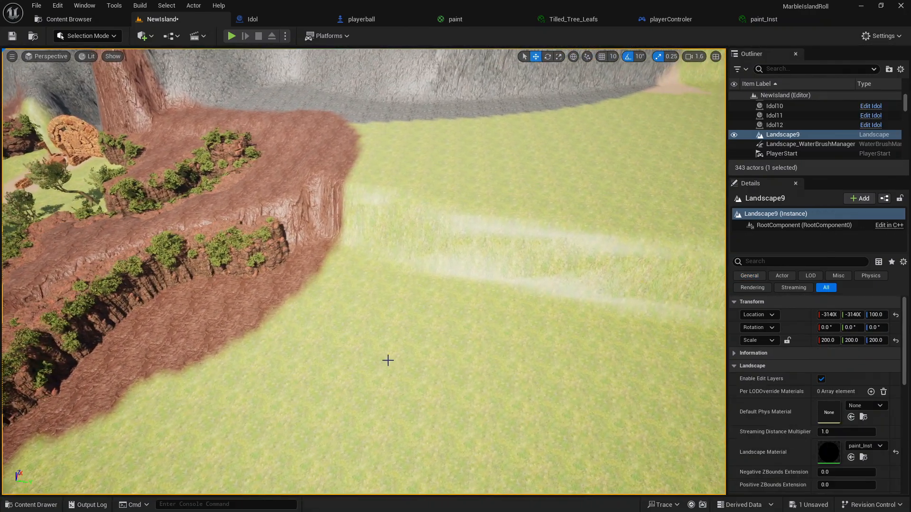
{"action": "left_click", "coordinate": [114, 36]}
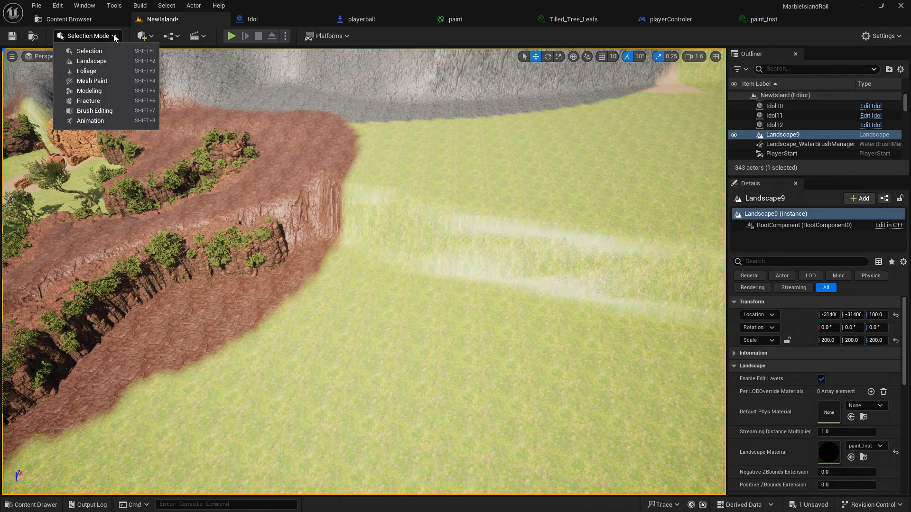
{"action": "left_click", "coordinate": [107, 65]}
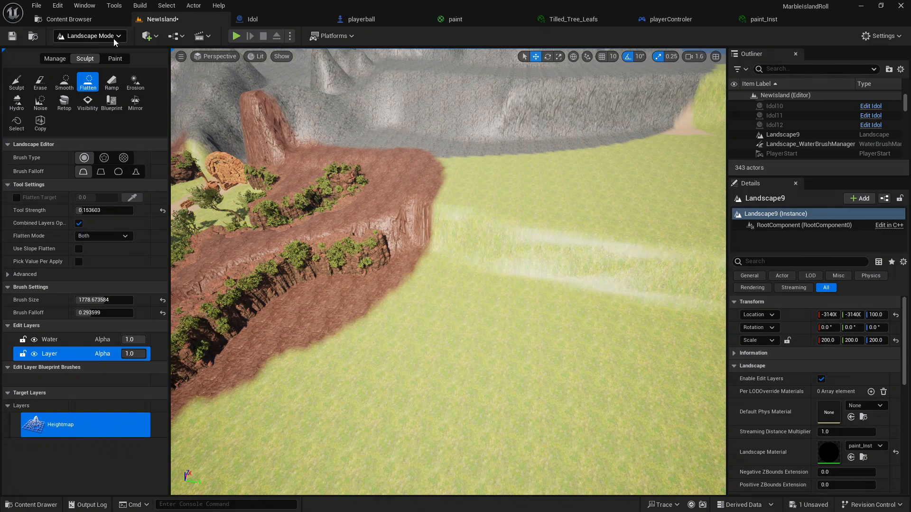
{"action": "left_click", "coordinate": [107, 37]}
{"action": "left_click", "coordinate": [90, 50]}
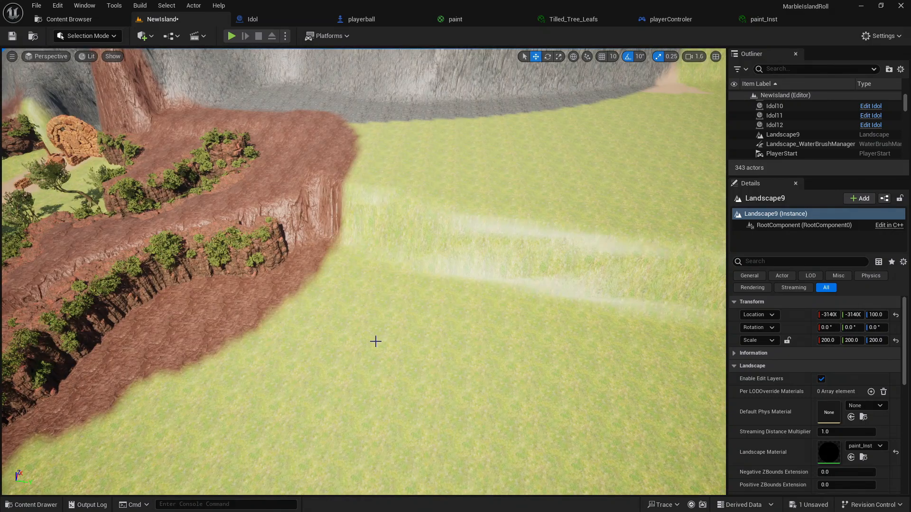
Add another SM_Wall_Rock_Set_5_Fol piece on the grass past the wall's end and rotate it -90° around Z
{"action": "mouse_move", "coordinate": [114, 441]}
{"action": "right_mouse_down"}
{"action": "mouse_move", "coordinate": [129, 420]}
{"action": "mouse_move", "coordinate": [123, 432]}
{"action": "mouse_move", "coordinate": [118, 401]}
{"action": "mouse_move", "coordinate": [117, 431]}
{"action": "right_mouse_up"}
{"action": "key", "text": "w"}
{"action": "key", "text": "s"}
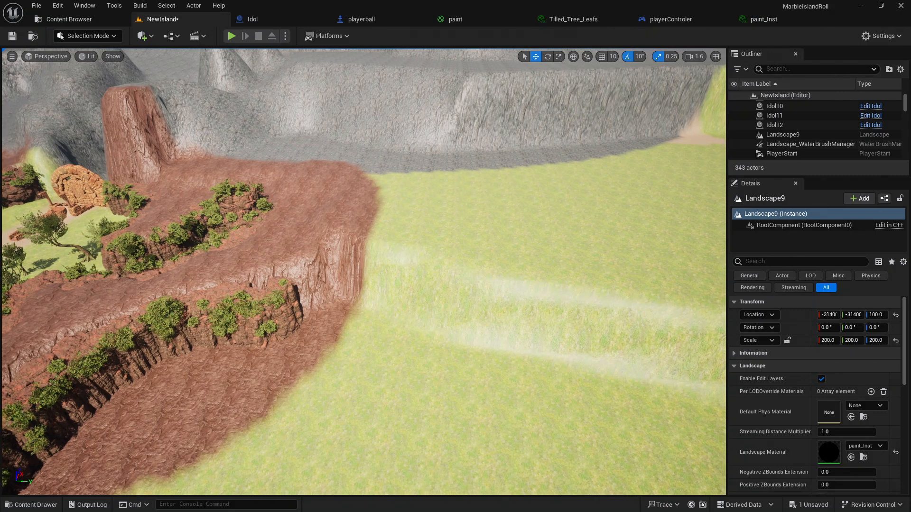
{"action": "left_click", "coordinate": [27, 504]}
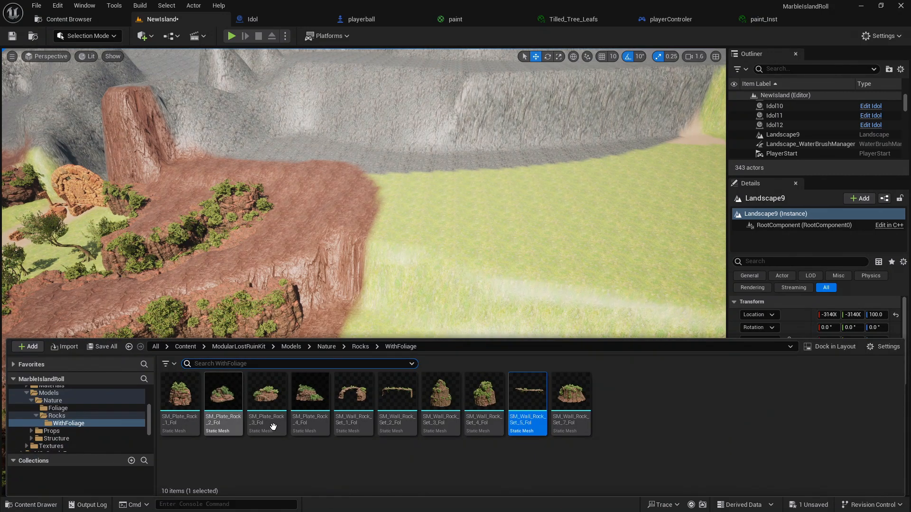
{"action": "left_click_drag", "start_coordinate": [527, 401], "coordinate": [419, 293]}
{"action": "left_click", "coordinate": [560, 56]}
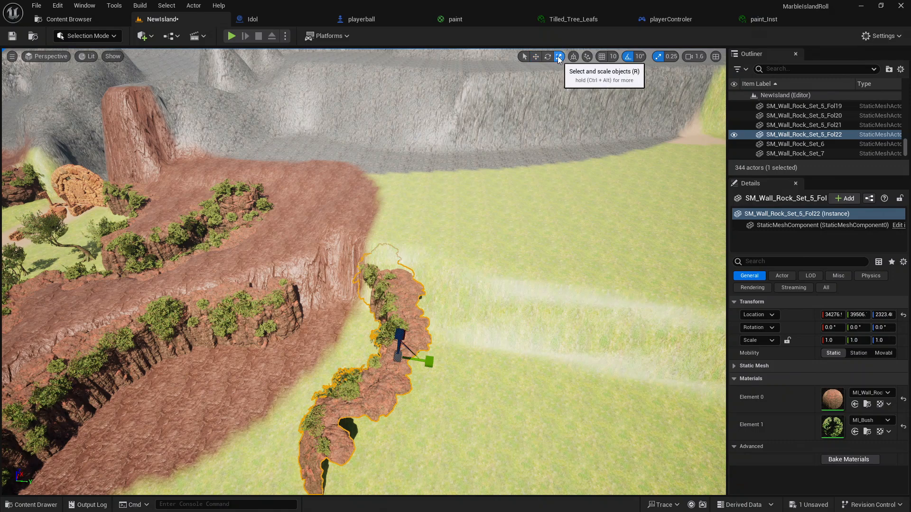
{"action": "left_click", "coordinate": [549, 56]}
{"action": "right_click_drag", "start_coordinate": [369, 342], "coordinate": [397, 351]}
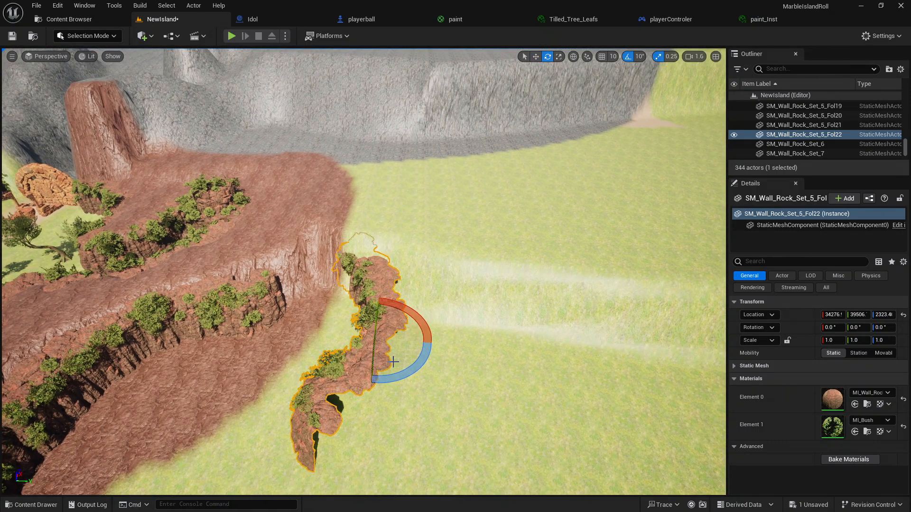
{"action": "left_click_drag", "start_coordinate": [407, 369], "coordinate": [454, 336]}
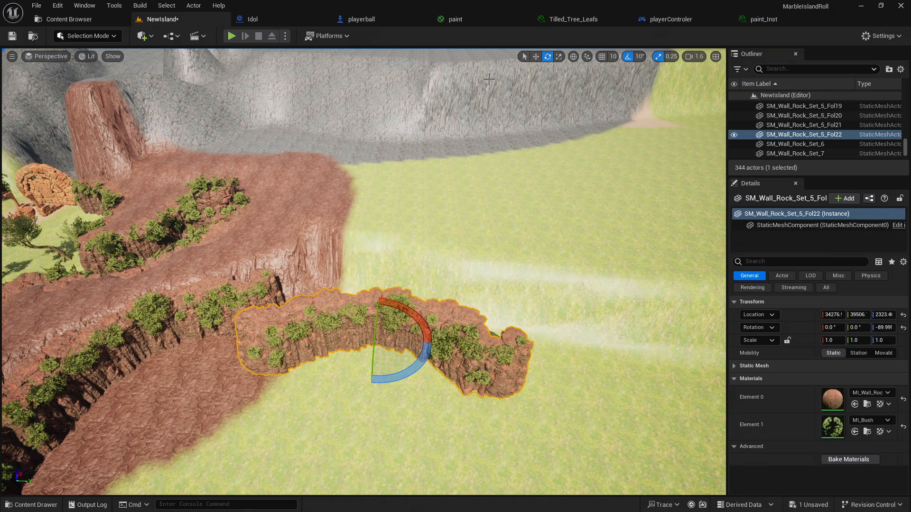
Move the -90° wall piece back against the slope so it joins the rock wall at the end of the red ridge
{"action": "left_click", "coordinate": [524, 57]}
{"action": "right_click_drag", "start_coordinate": [389, 342], "coordinate": [385, 341]}
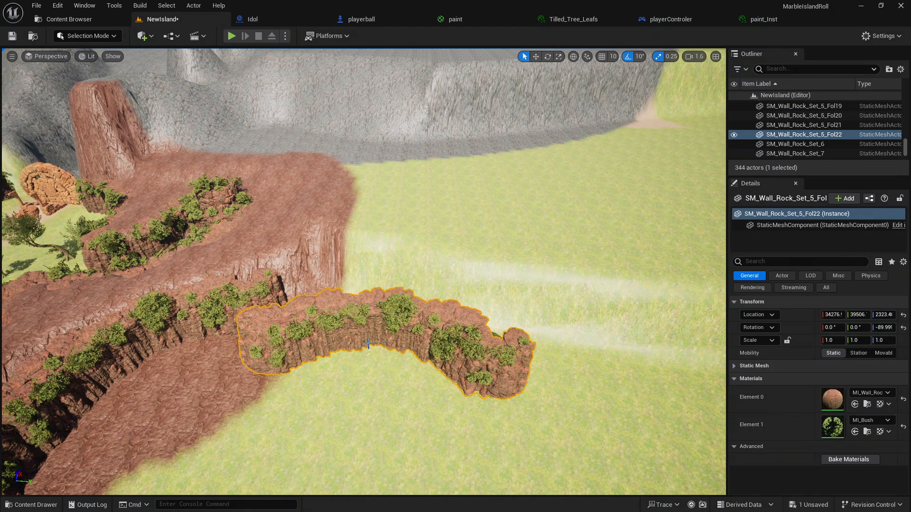
{"action": "left_click", "coordinate": [535, 57]}
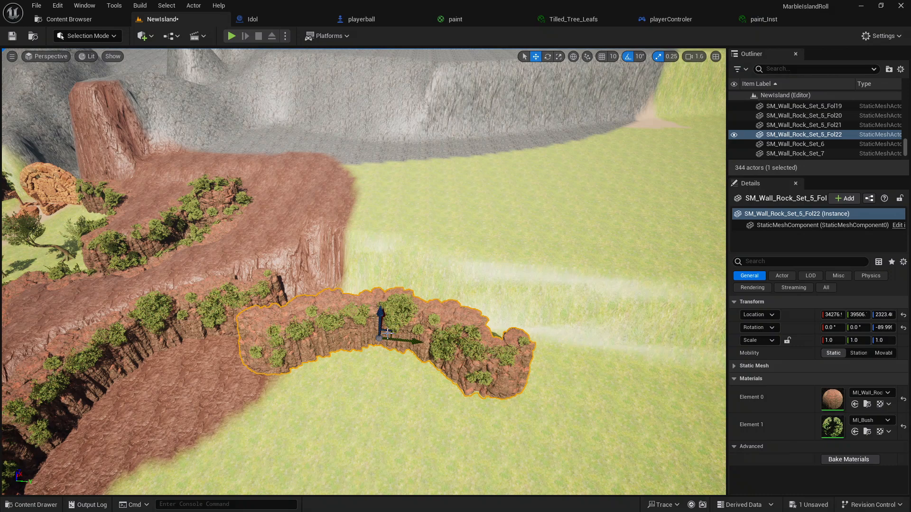
{"action": "key", "text": "d"}
{"action": "right_click_drag", "start_coordinate": [378, 331], "coordinate": [322, 332]}
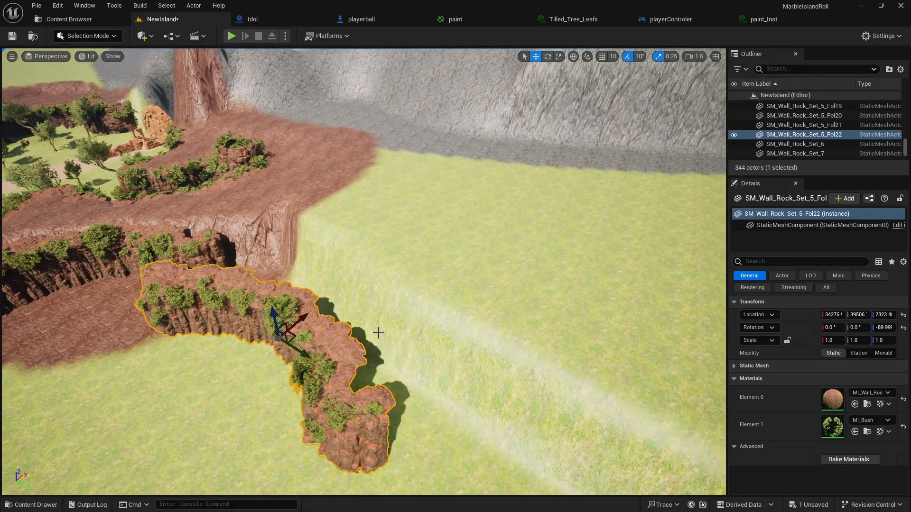
{"action": "left_click_drag", "start_coordinate": [294, 333], "coordinate": [338, 296]}
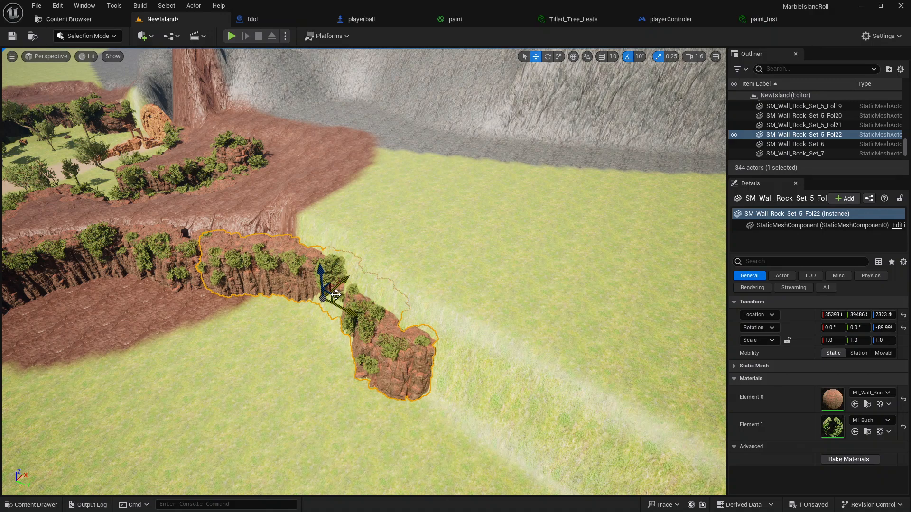
Examine the rock wall along the red ridge and the bare grassy slope where it has to continue
{"action": "key", "text": "a"}
{"action": "right_click_drag", "start_coordinate": [266, 332], "coordinate": [370, 302]}
{"action": "key", "text": "s"}
{"action": "key", "text": "w"}
{"action": "key", "text": "s"}
{"action": "key", "text": "w"}
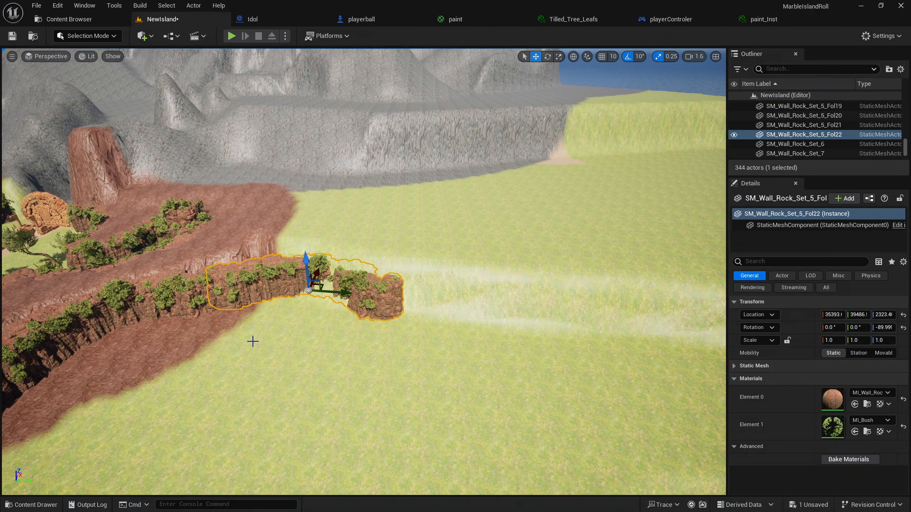
{"action": "left_click", "coordinate": [280, 372]}
{"action": "right_click_drag", "start_coordinate": [281, 372], "coordinate": [206, 377]}
{"action": "key", "text": "w"}
{"action": "key", "text": "s"}
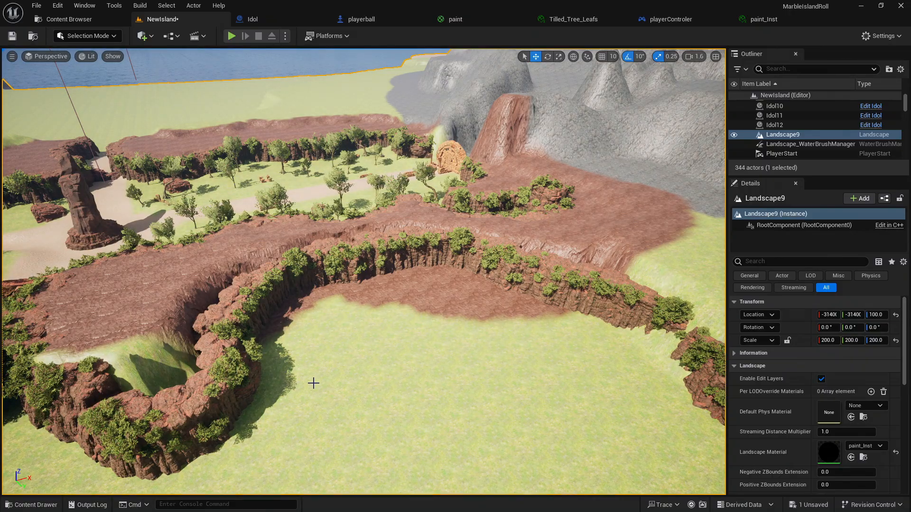
{"action": "key", "text": "s"}
{"action": "mouse_move", "coordinate": [206, 377]}
{"action": "right_mouse_down"}
{"action": "mouse_move", "coordinate": [124, 375]}
{"action": "mouse_move", "coordinate": [107, 334]}
{"action": "mouse_move", "coordinate": [265, 334]}
{"action": "mouse_move", "coordinate": [273, 344]}
{"action": "mouse_move", "coordinate": [283, 340]}
{"action": "mouse_move", "coordinate": [292, 301]}
{"action": "mouse_move", "coordinate": [288, 350]}
{"action": "mouse_move", "coordinate": [332, 390]}
{"action": "right_mouse_up"}
{"action": "key", "text": "a"}
{"action": "key", "text": "w"}
{"action": "key", "text": "a"}
{"action": "key", "text": "a"}
{"action": "key", "text": "w"}
{"action": "key", "text": "d"}
{"action": "key", "text": "e"}
{"action": "key", "text": "d"}
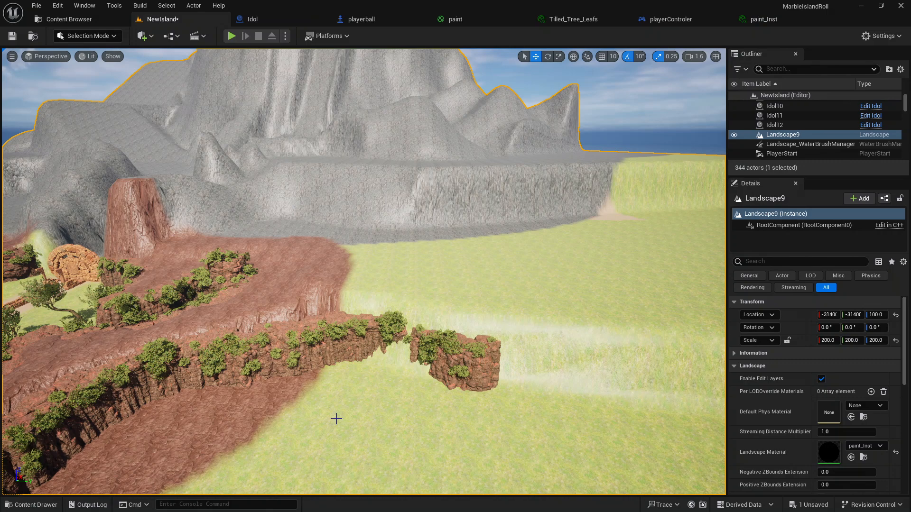
{"action": "mouse_move", "coordinate": [335, 418]}
{"action": "right_mouse_down"}
{"action": "mouse_move", "coordinate": [403, 419]}
{"action": "mouse_move", "coordinate": [336, 419]}
{"action": "right_mouse_up"}
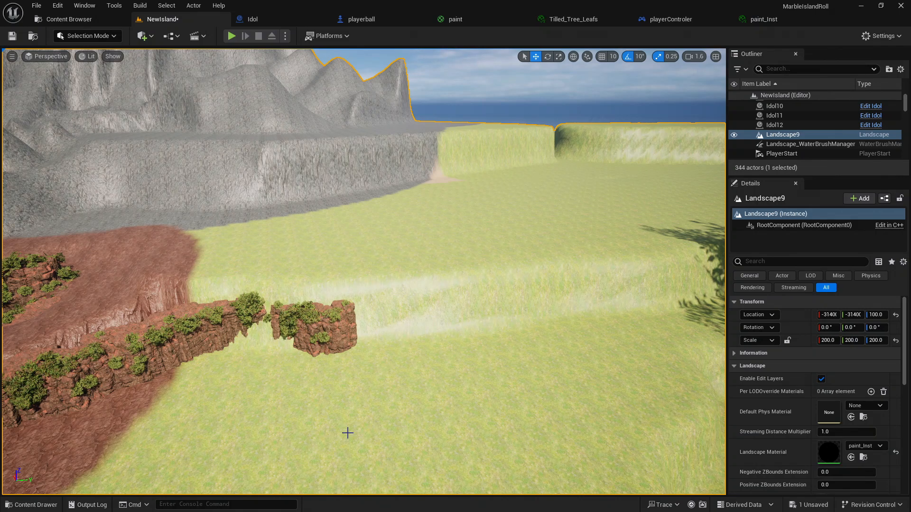
{"action": "right_click_drag", "start_coordinate": [348, 433], "coordinate": [328, 446]}
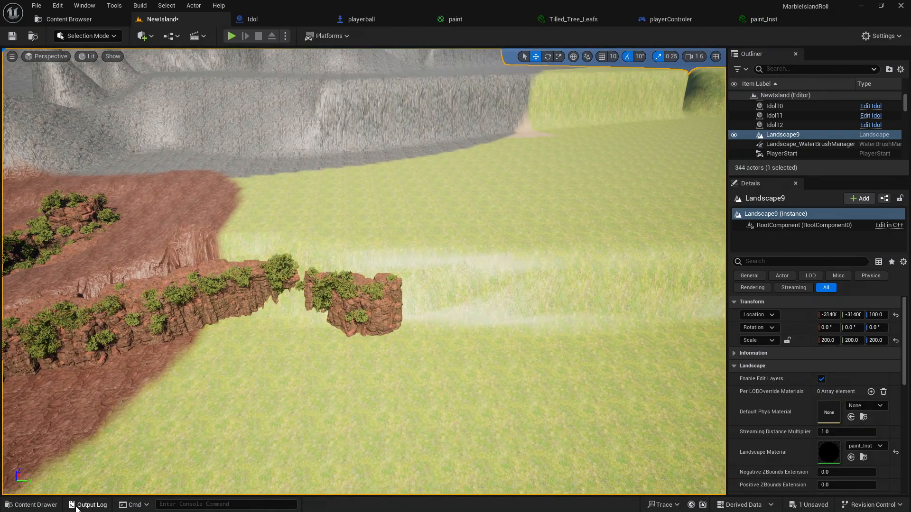
Add an SM_Wall_Rock_Set_2_Fol piece beyond the wall's end at the grassy slope and rotate it -70° around Z
{"action": "left_click", "coordinate": [30, 505]}
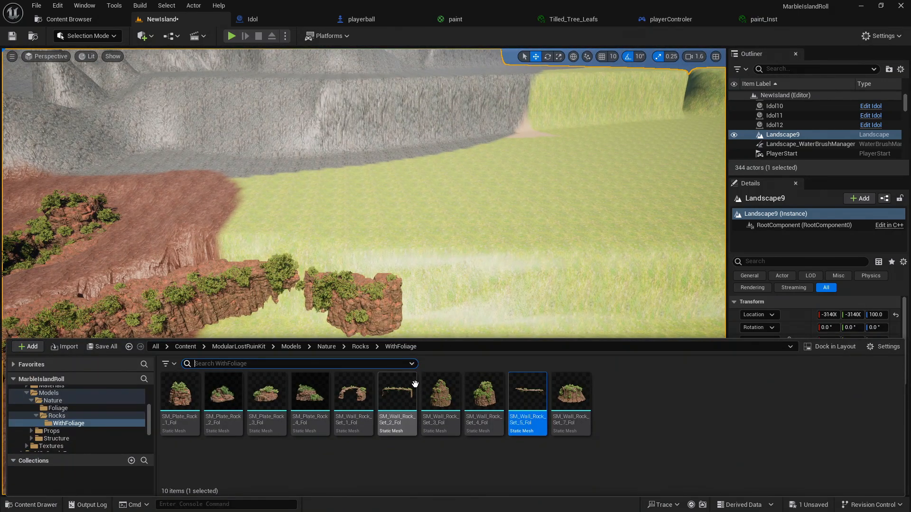
{"action": "left_click_drag", "start_coordinate": [415, 383], "coordinate": [467, 334]}
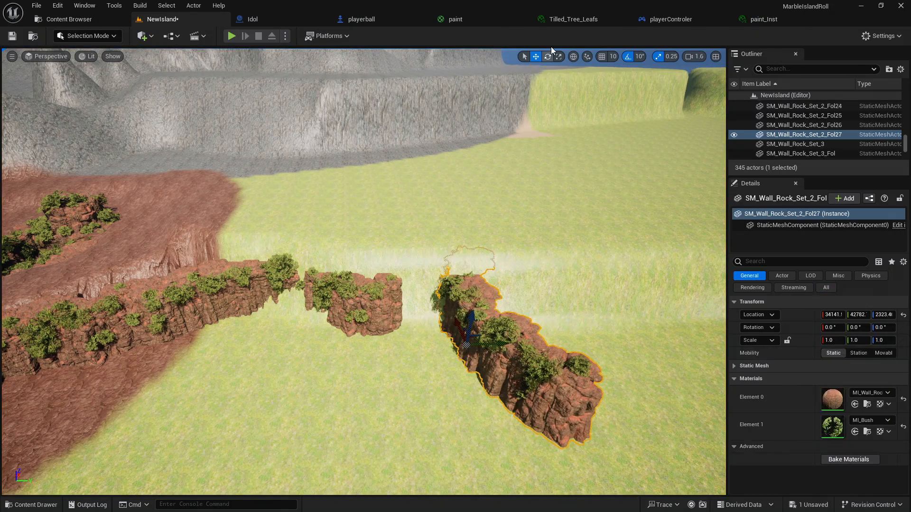
{"action": "left_click", "coordinate": [545, 55]}
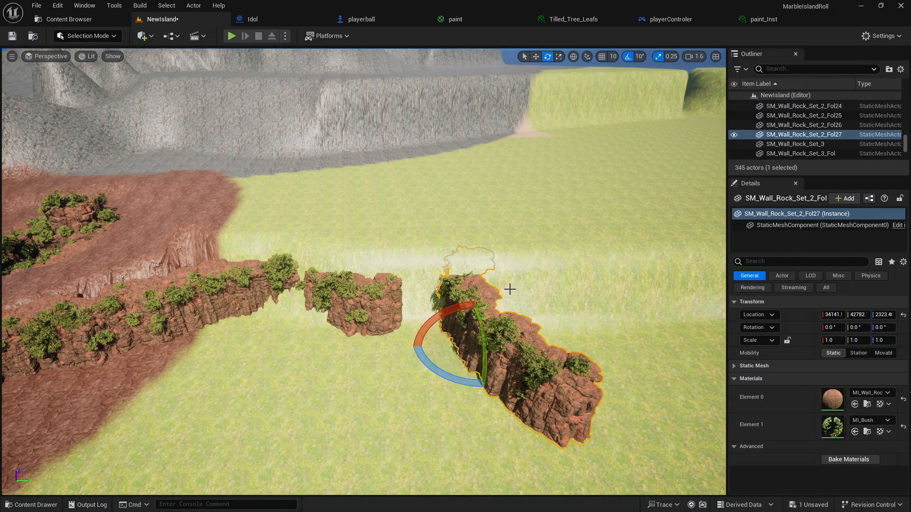
{"action": "right_click_drag", "start_coordinate": [438, 386], "coordinate": [463, 387]}
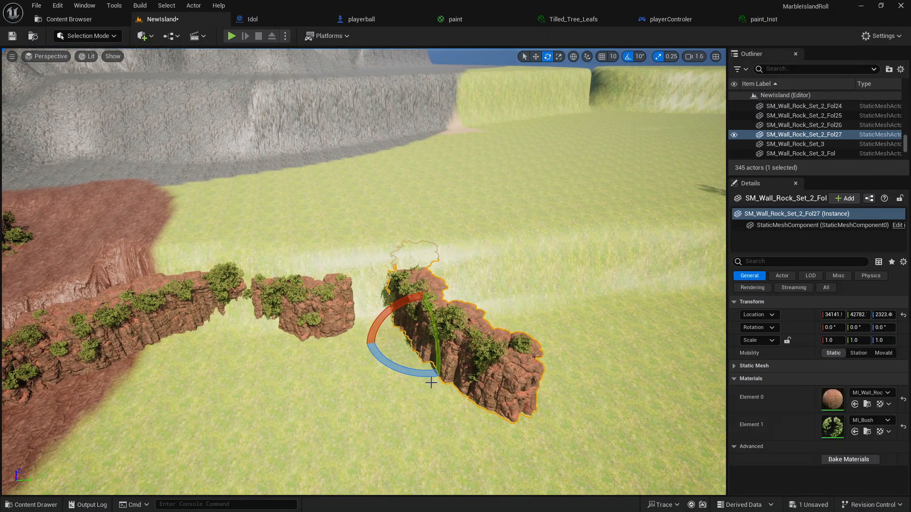
{"action": "left_click_drag", "start_coordinate": [431, 382], "coordinate": [388, 383]}
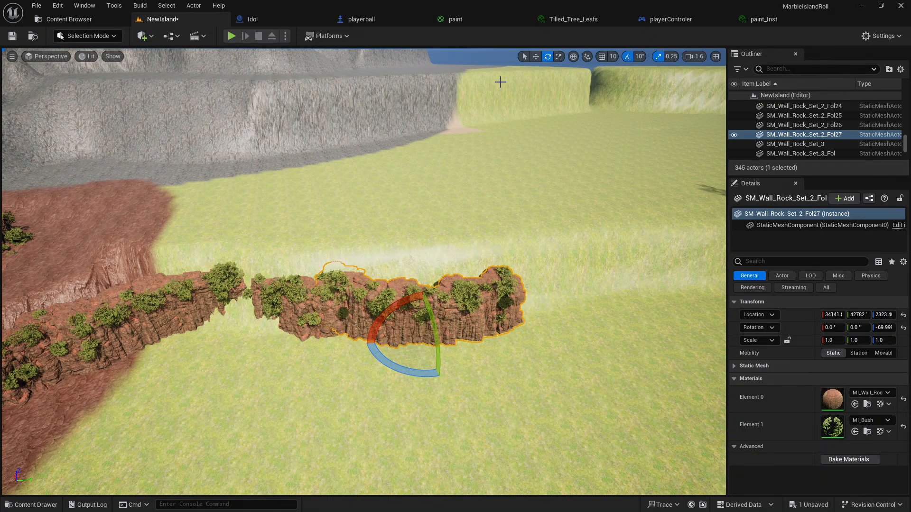
Move the -70° SM_Wall_Rock_Set_2_Fol piece into place so it joins the end of the rock wall along the slope
{"action": "left_click", "coordinate": [536, 57]}
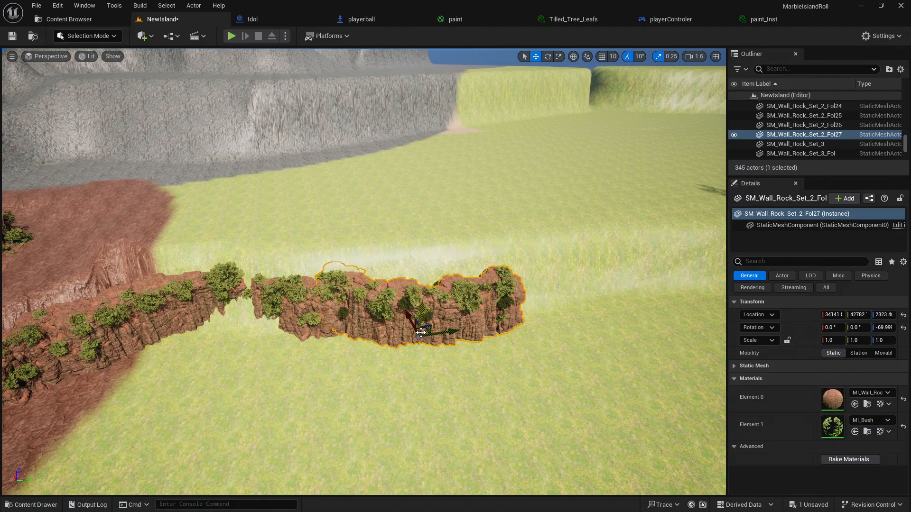
{"action": "key", "text": "d"}
{"action": "right_click_drag", "start_coordinate": [420, 332], "coordinate": [315, 324]}
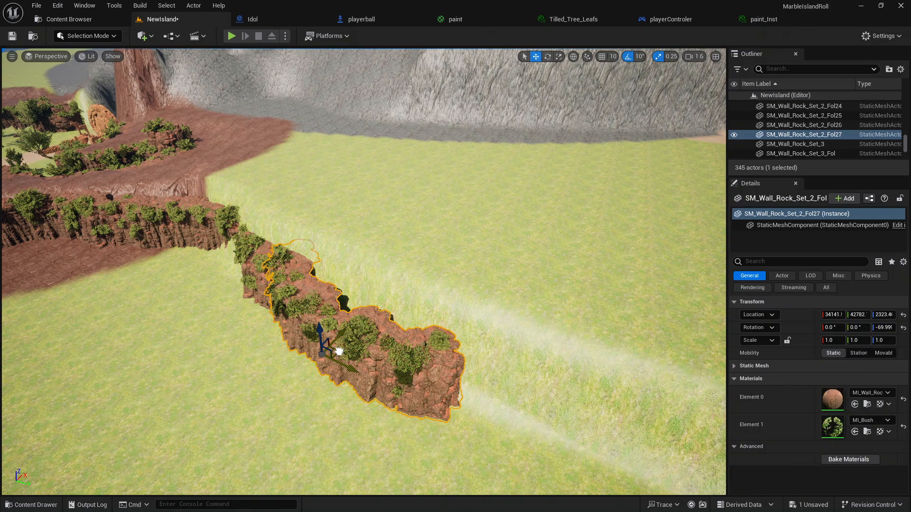
{"action": "left_click_drag", "start_coordinate": [339, 352], "coordinate": [323, 365]}
{"action": "left_click", "coordinate": [267, 368]}
Add an SM_Wall_Rock_Set_5_Fol piece on the grass beyond the wall's new end and rotate it -90° around Z
{"action": "key", "text": "a"}
{"action": "right_click_drag", "start_coordinate": [267, 368], "coordinate": [140, 421]}
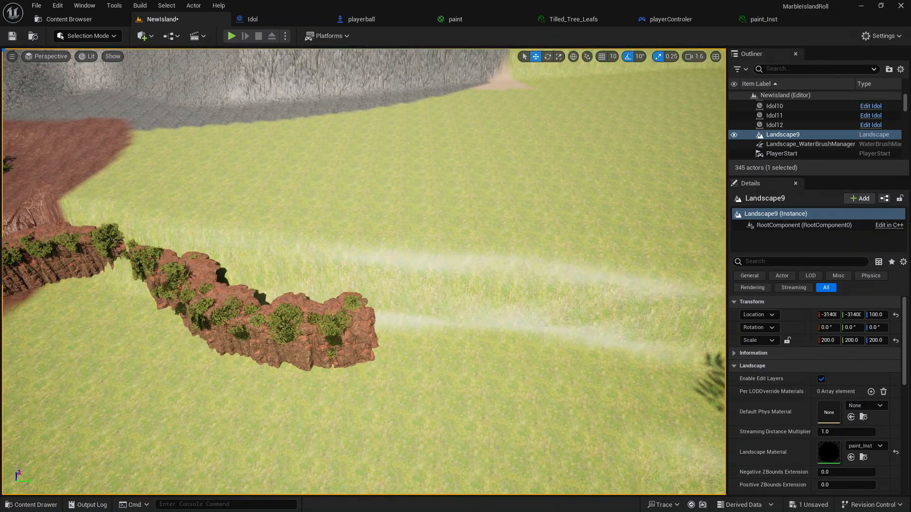
{"action": "left_click", "coordinate": [31, 504]}
{"action": "left_click_drag", "start_coordinate": [528, 394], "coordinate": [473, 374]}
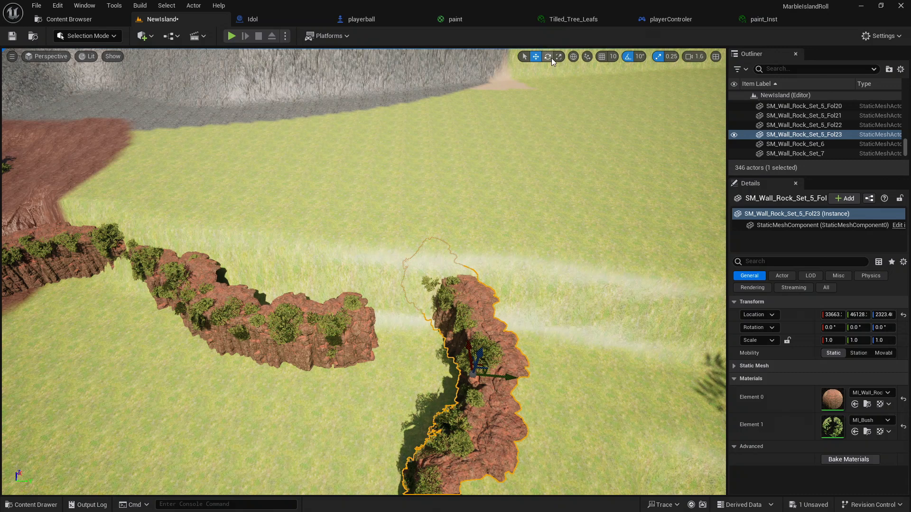
{"action": "mouse_move", "coordinate": [361, 381]}
{"action": "right_mouse_down"}
{"action": "mouse_move", "coordinate": [381, 391]}
{"action": "mouse_move", "coordinate": [361, 382]}
{"action": "right_mouse_up"}
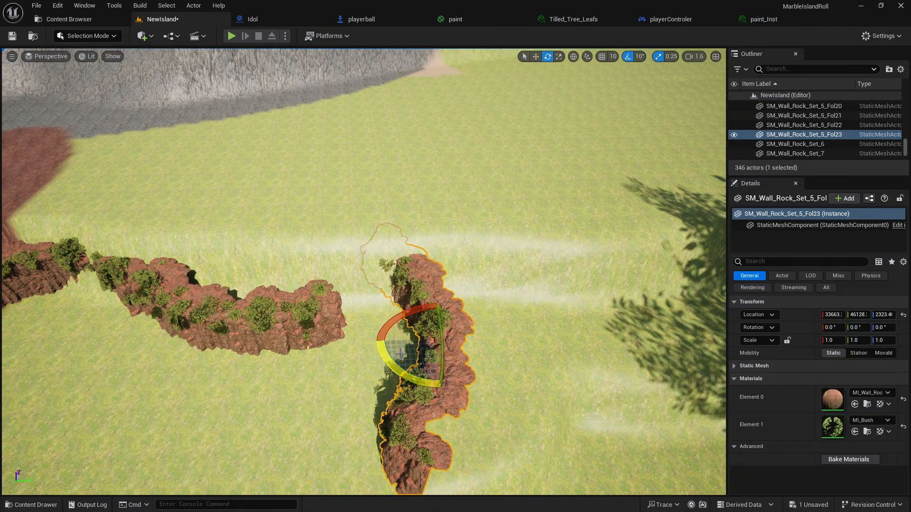
{"action": "left_click_drag", "start_coordinate": [396, 356], "coordinate": [374, 341]}
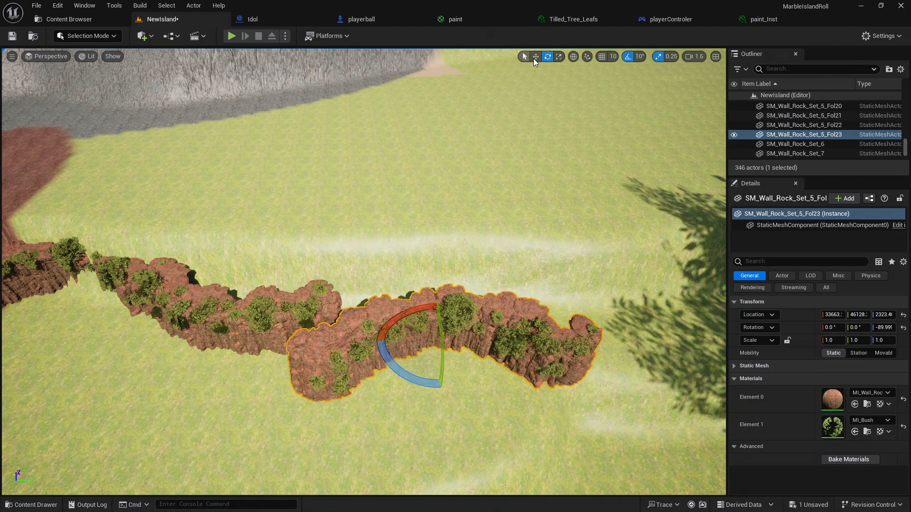
Move the -90° SM_Wall_Rock_Set_5_Fol piece back against the grassy slope so it continues the rock wall
{"action": "left_click", "coordinate": [535, 56]}
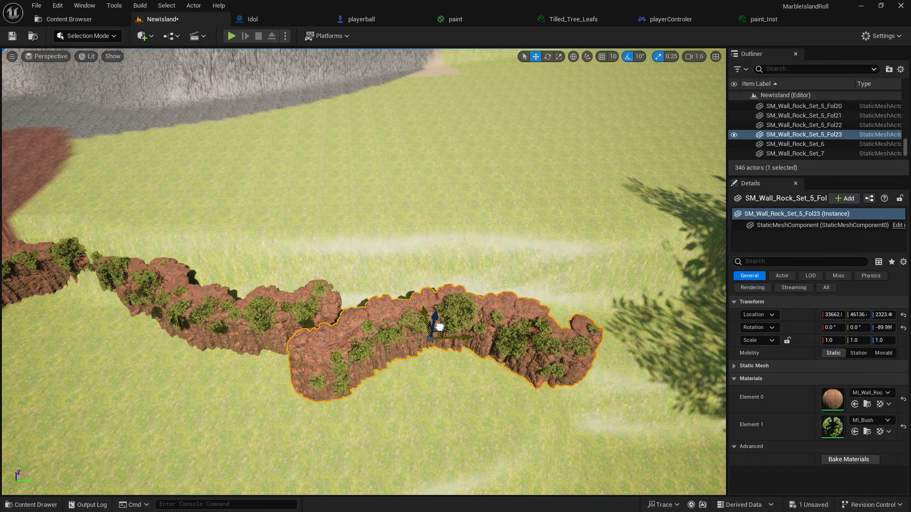
{"action": "left_click_drag", "start_coordinate": [460, 302], "coordinate": [449, 280]}
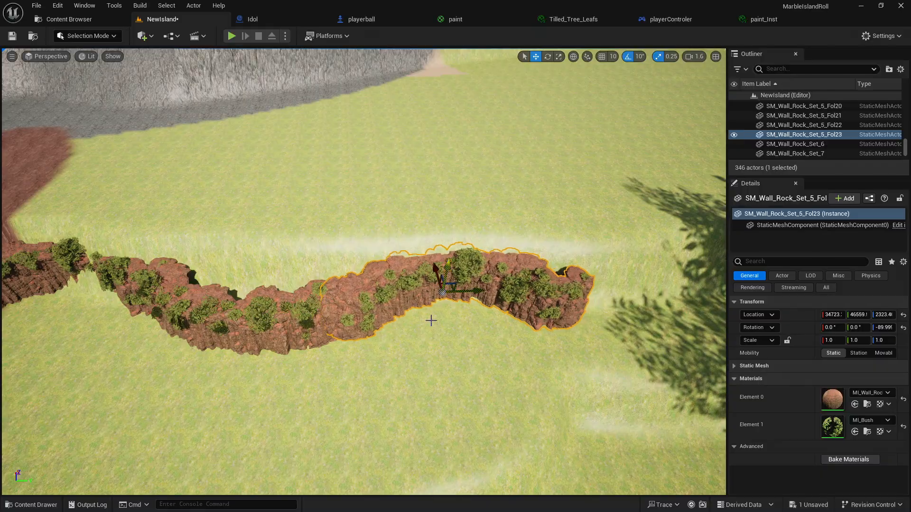
{"action": "left_click", "coordinate": [430, 319]}
Use the landscape Ramp tool to build a ramp from the tree-shadowed lower grass up over the slope beyond the wall
{"action": "right_click_drag", "start_coordinate": [431, 319], "coordinate": [219, 315]}
{"action": "key", "text": "s"}
{"action": "key", "text": "d"}
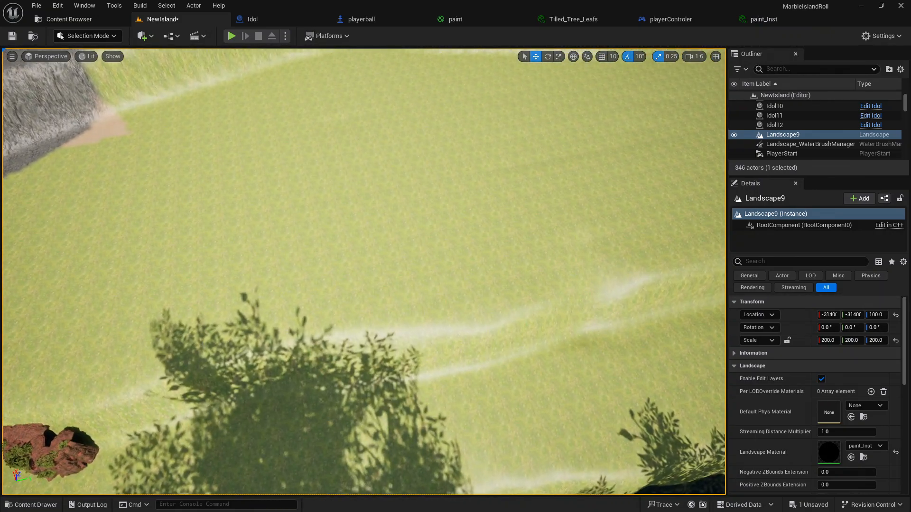
{"action": "left_click", "coordinate": [101, 38]}
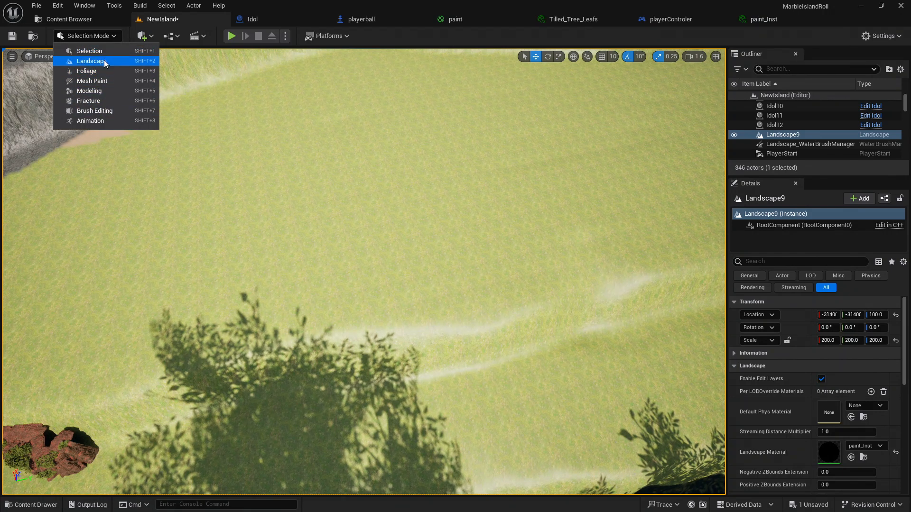
{"action": "left_click", "coordinate": [104, 62]}
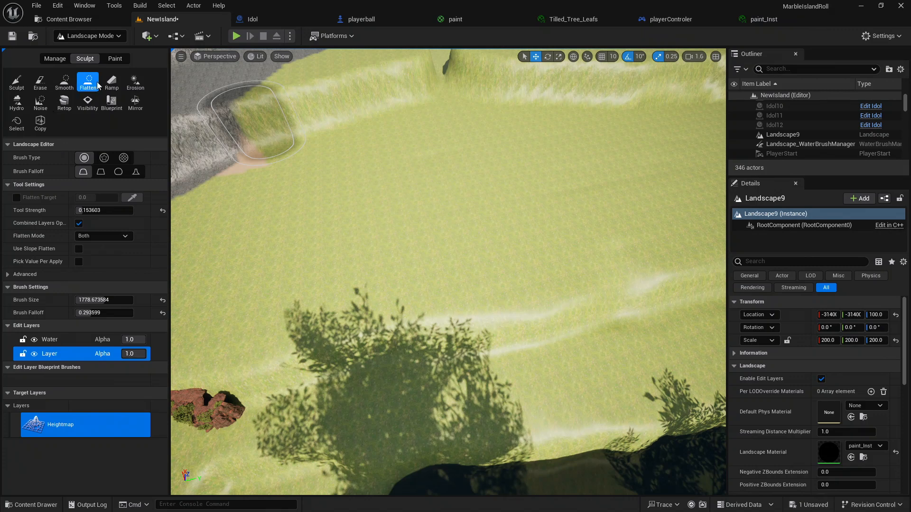
{"action": "left_click", "coordinate": [119, 75]}
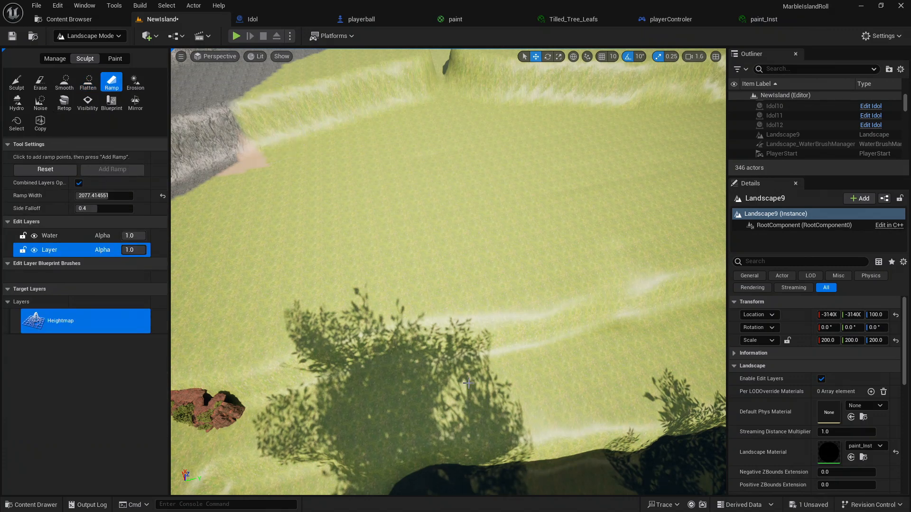
{"action": "left_click", "coordinate": [427, 221]}
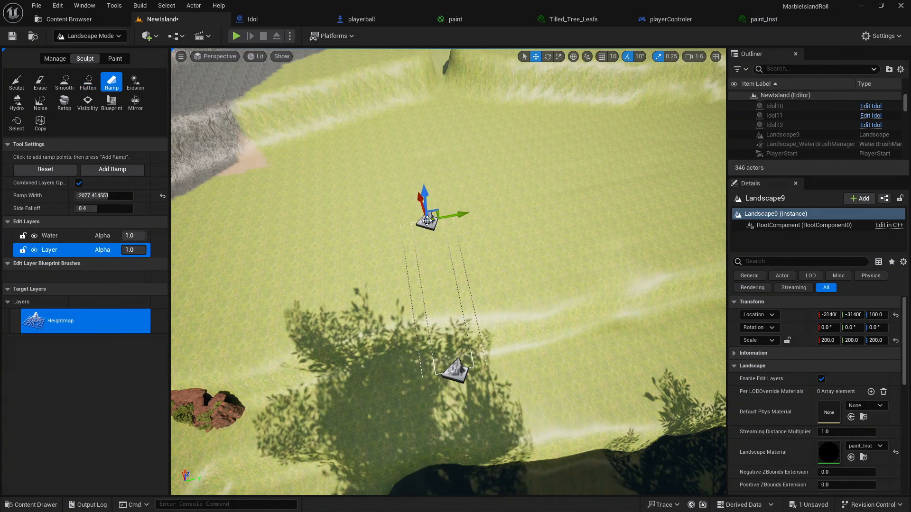
{"action": "left_click", "coordinate": [98, 170]}
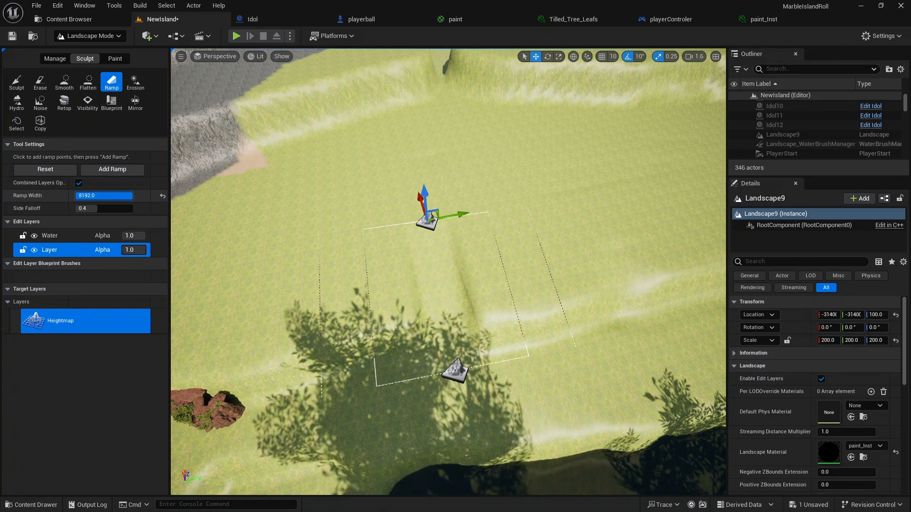
Widen the ramp to about 5390.7, apply it again between the same points, and return to Selection mode
{"action": "left_click_drag", "start_coordinate": [128, 195], "coordinate": [112, 196]}
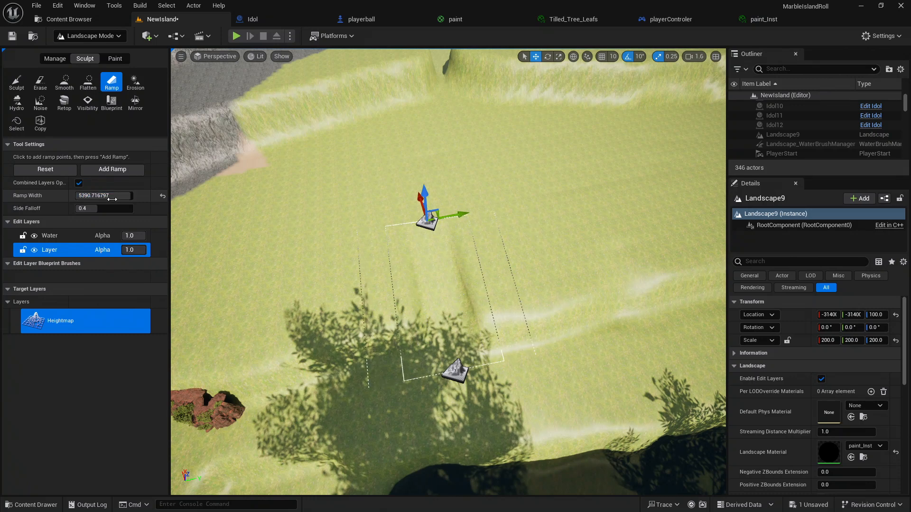
{"action": "left_click", "coordinate": [98, 167]}
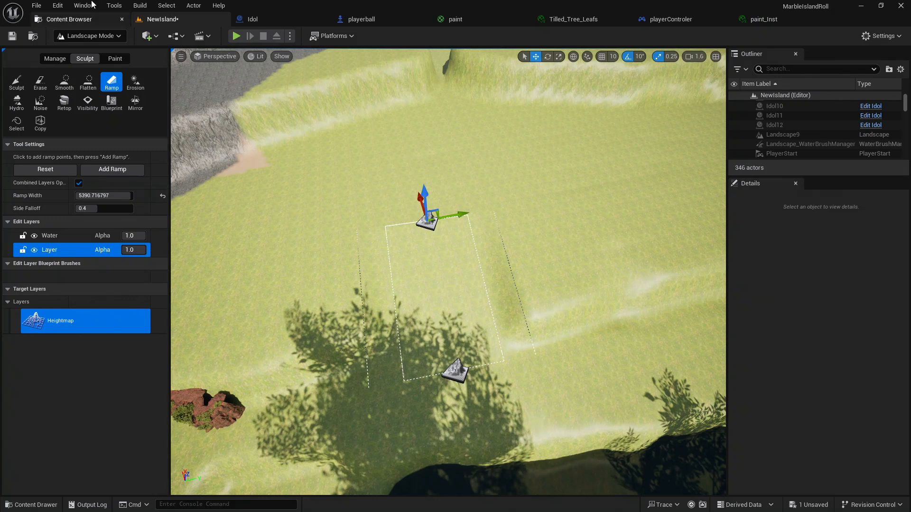
{"action": "left_click", "coordinate": [113, 36]}
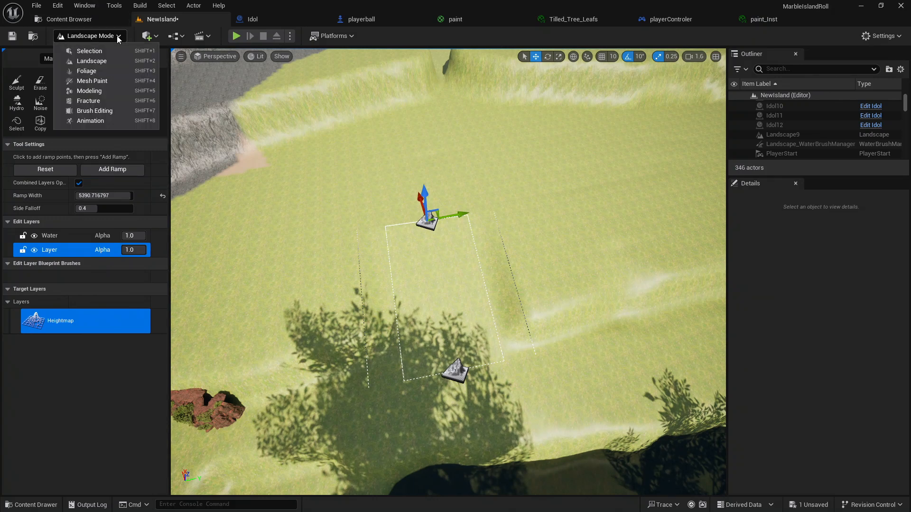
{"action": "left_click", "coordinate": [100, 56]}
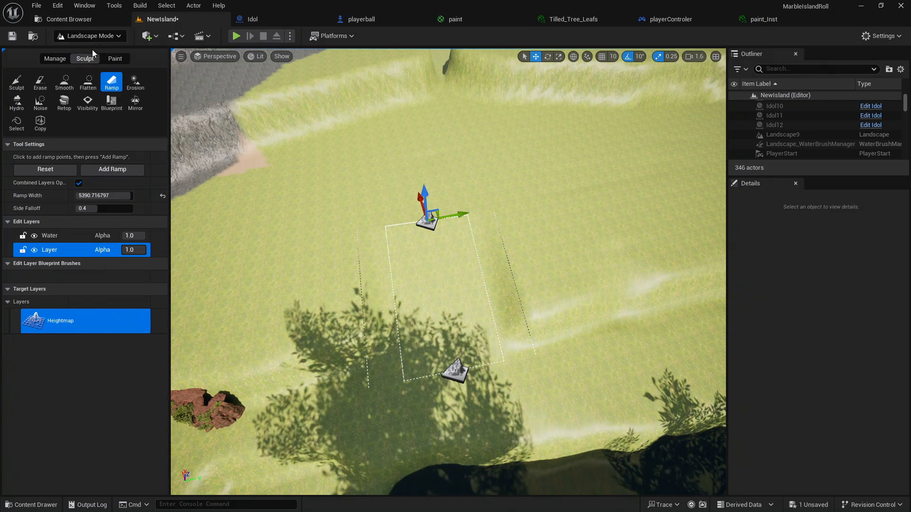
{"action": "left_click", "coordinate": [88, 38]}
{"action": "left_click", "coordinate": [85, 47]}
Survey the island from the ridge entrance and coast to the volcano and the large tree
{"action": "right_click_drag", "start_coordinate": [423, 260], "coordinate": [27, 113]}
{"action": "right_click_drag", "start_coordinate": [363, 271], "coordinate": [209, 314]}
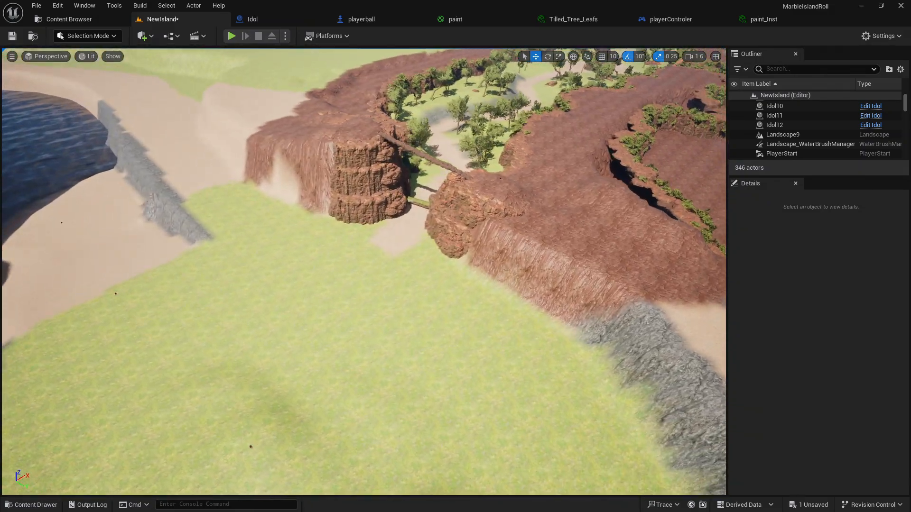
{"action": "right_click_drag", "start_coordinate": [209, 314], "coordinate": [470, 336]}
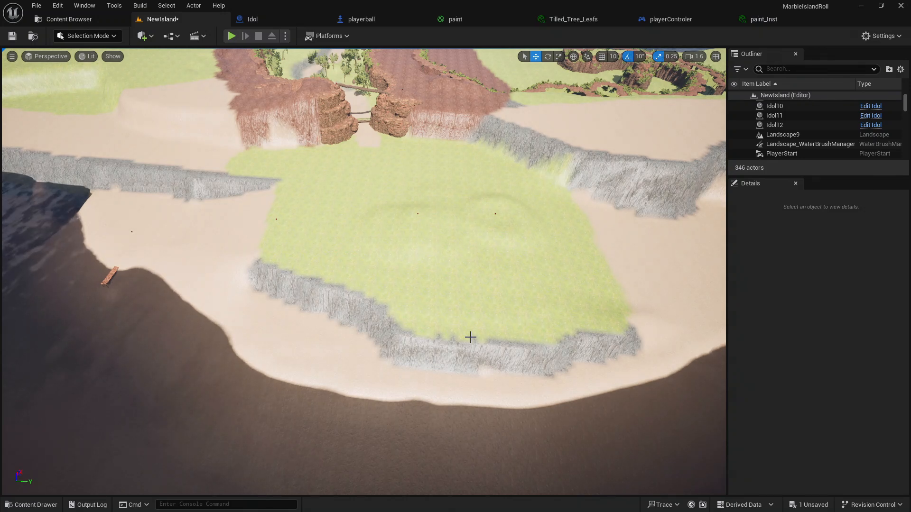
{"action": "mouse_move", "coordinate": [470, 337]}
{"action": "right_mouse_down"}
{"action": "mouse_move", "coordinate": [468, 306]}
{"action": "mouse_move", "coordinate": [470, 338]}
{"action": "right_mouse_up"}
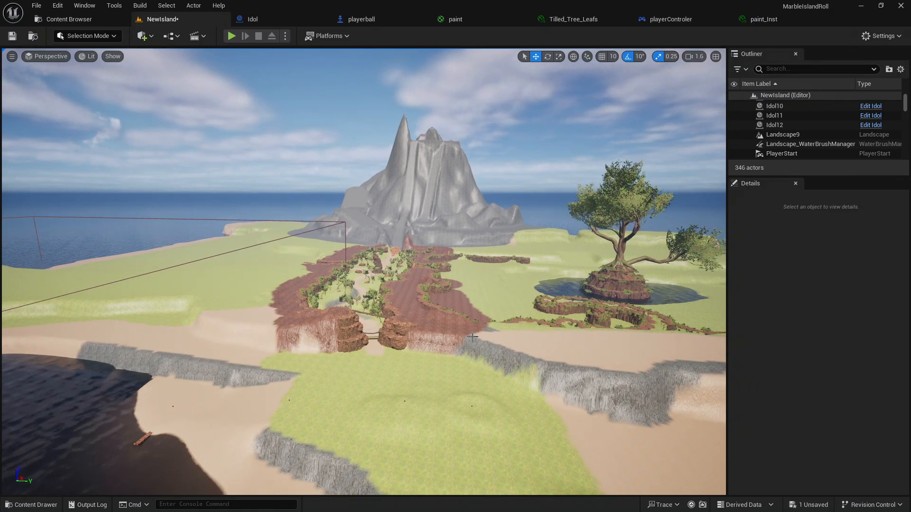
{"action": "key", "text": "d"}
{"action": "right_click_drag", "start_coordinate": [470, 337], "coordinate": [486, 312]}
{"action": "key", "text": "w"}
{"action": "key", "text": "w"}
Add an SM_Wall_Rock_Set_2_Fol piece beyond the wall's end beside the tree's shadow and rotate it -80° around Z
{"action": "right_click_drag", "start_coordinate": [364, 272], "coordinate": [271, 444]}
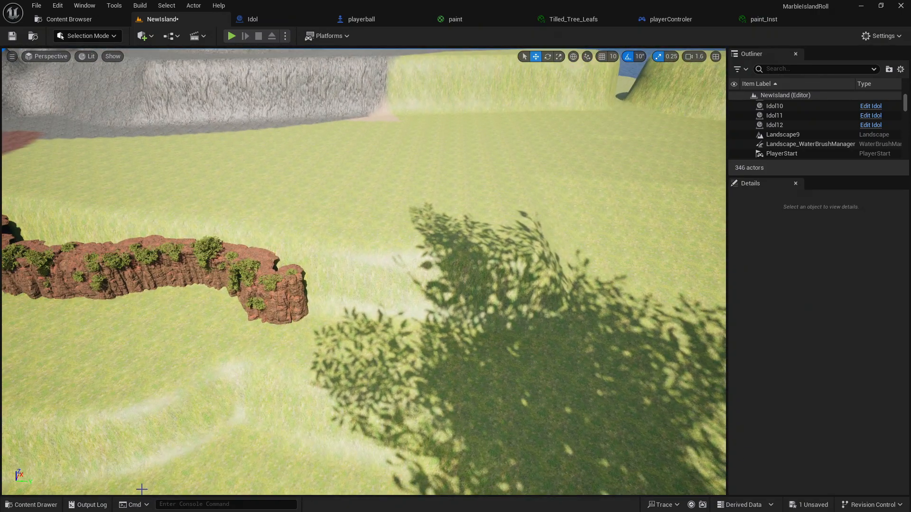
{"action": "left_click", "coordinate": [32, 504]}
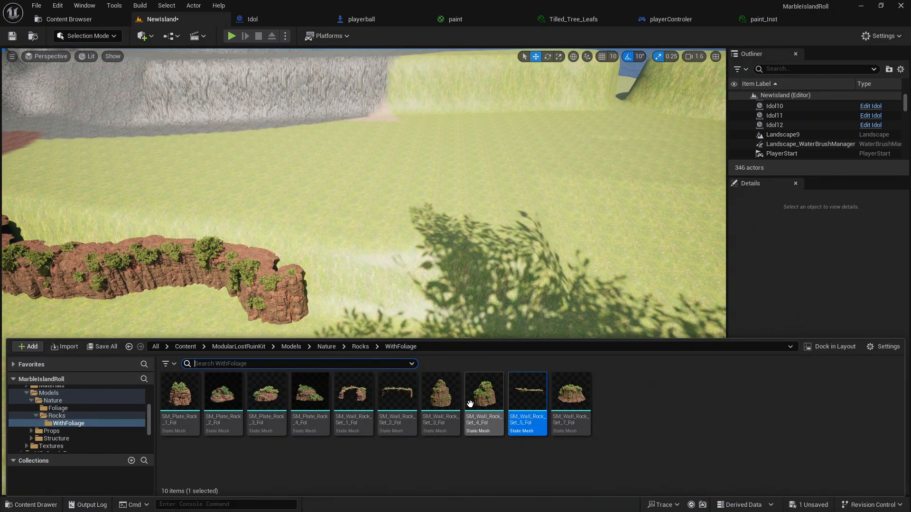
{"action": "left_click", "coordinate": [509, 388]}
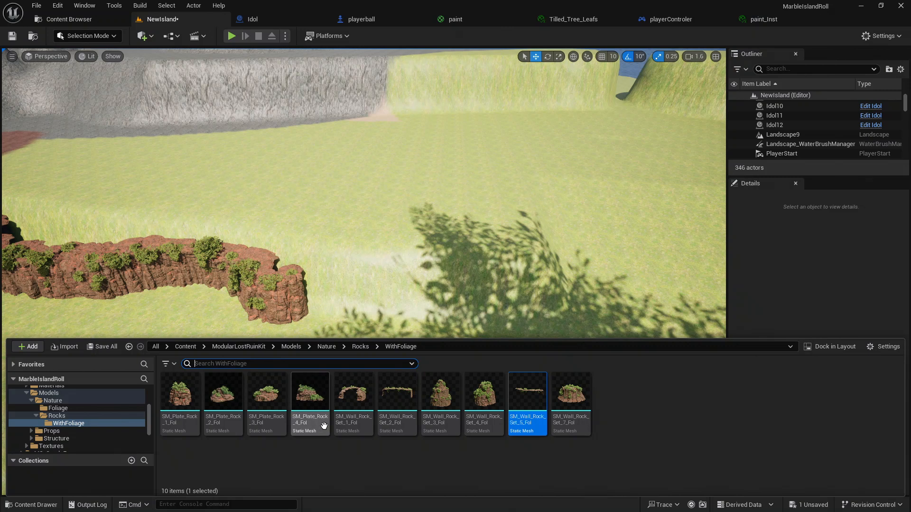
{"action": "left_click_drag", "start_coordinate": [397, 393], "coordinate": [376, 356]}
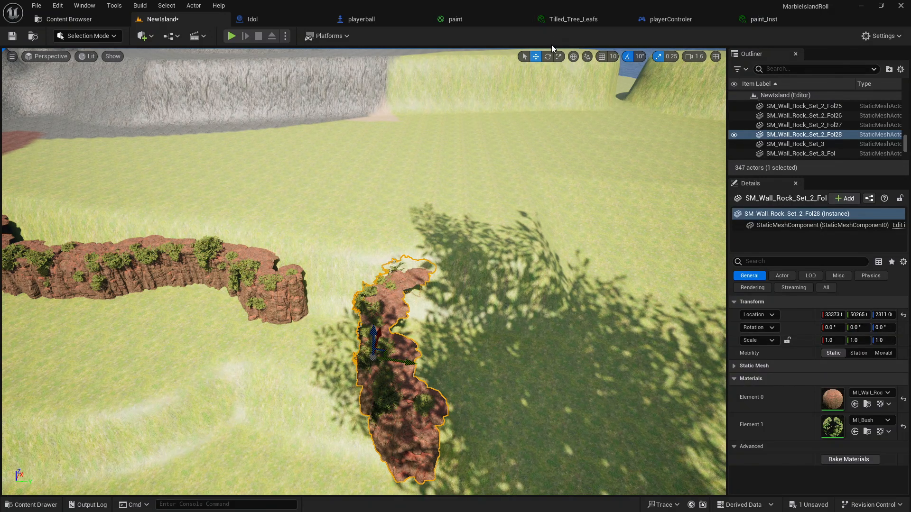
{"action": "left_click", "coordinate": [548, 56]}
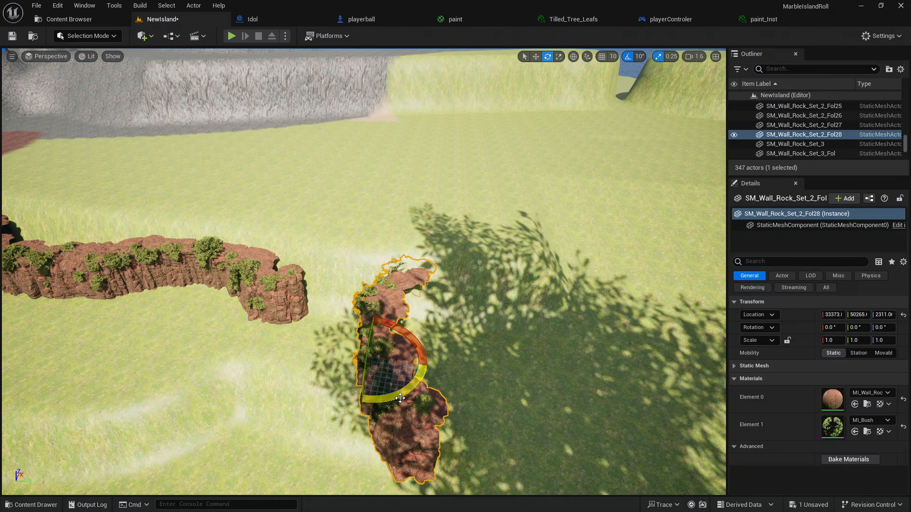
{"action": "left_click_drag", "start_coordinate": [400, 398], "coordinate": [322, 344]}
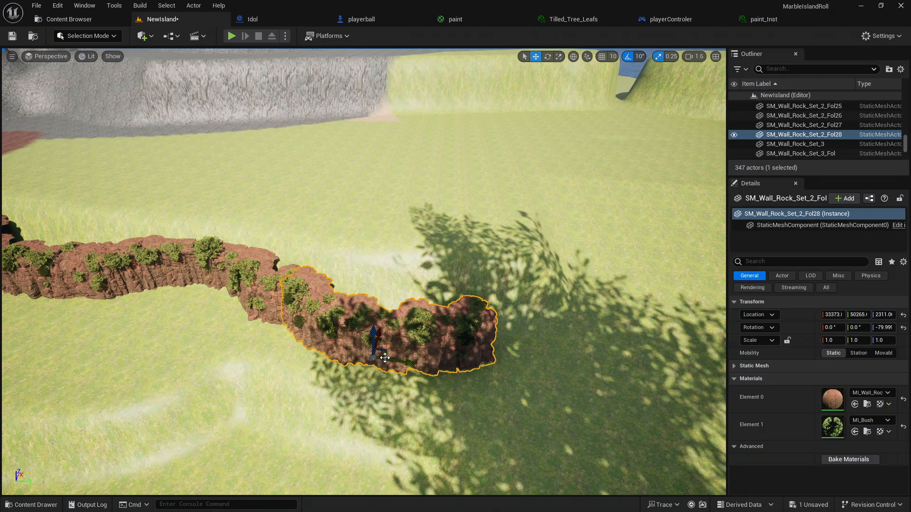
Move the -80° wall piece toward the slope so it follows on from the rock wall's end
{"action": "key", "text": "d"}
{"action": "mouse_move", "coordinate": [375, 344]}
{"action": "right_mouse_down"}
{"action": "mouse_move", "coordinate": [342, 350]}
{"action": "mouse_move", "coordinate": [376, 344]}
{"action": "right_mouse_up"}
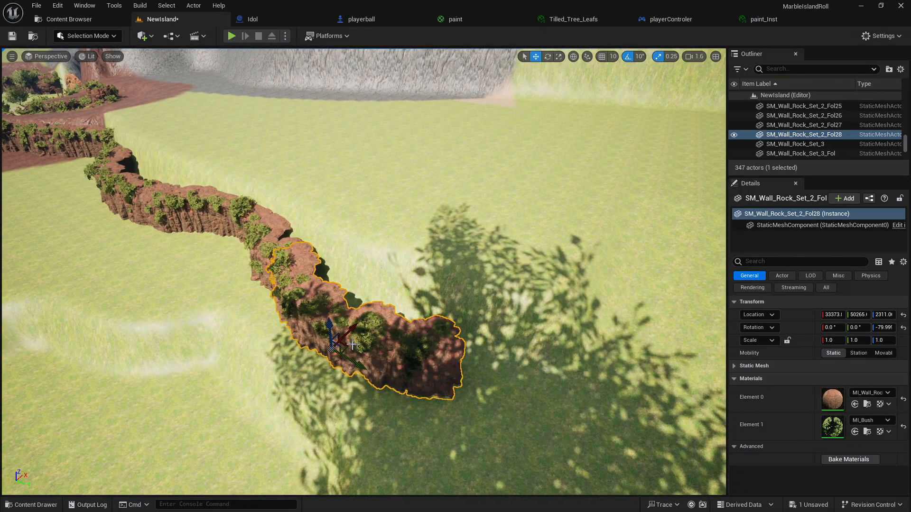
{"action": "left_click_drag", "start_coordinate": [348, 345], "coordinate": [338, 331]}
{"action": "left_click", "coordinate": [374, 276]}
Add another SM_Wall_Rock_Set_2_Fol piece at the wall's end on the ramped grass and rotate it -120° around Z
{"action": "key", "text": "s"}
{"action": "right_click_drag", "start_coordinate": [374, 275], "coordinate": [408, 270]}
{"action": "key", "text": "w"}
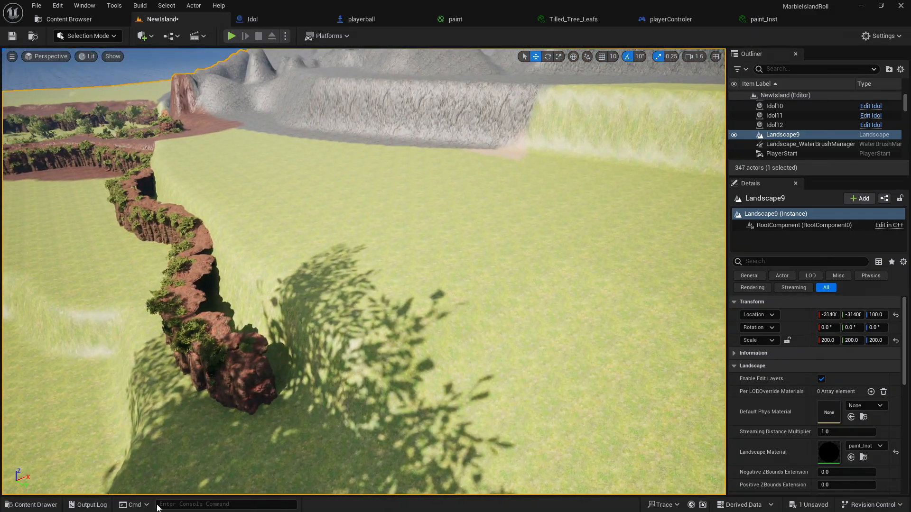
{"action": "right_click_drag", "start_coordinate": [332, 303], "coordinate": [327, 327]}
{"action": "key", "text": "w"}
{"action": "key", "text": "s"}
{"action": "right_click_drag", "start_coordinate": [144, 449], "coordinate": [173, 429]}
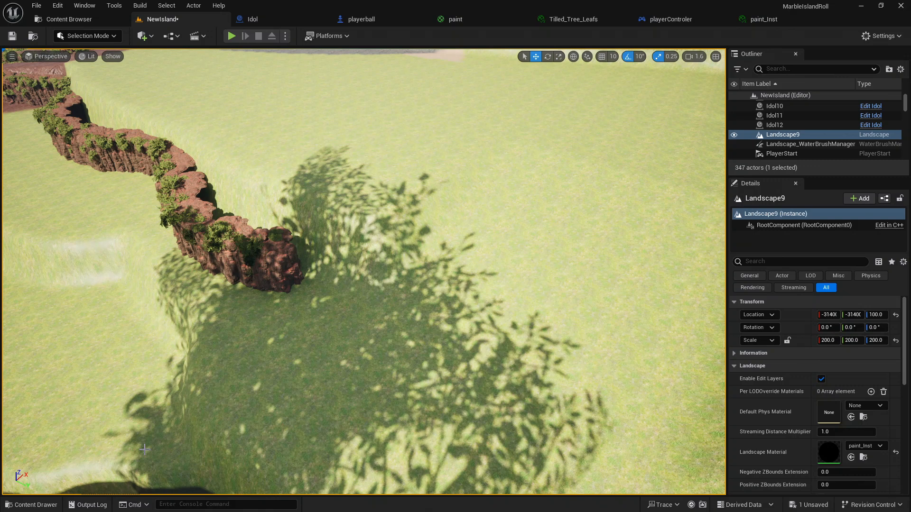
{"action": "left_click", "coordinate": [49, 503]}
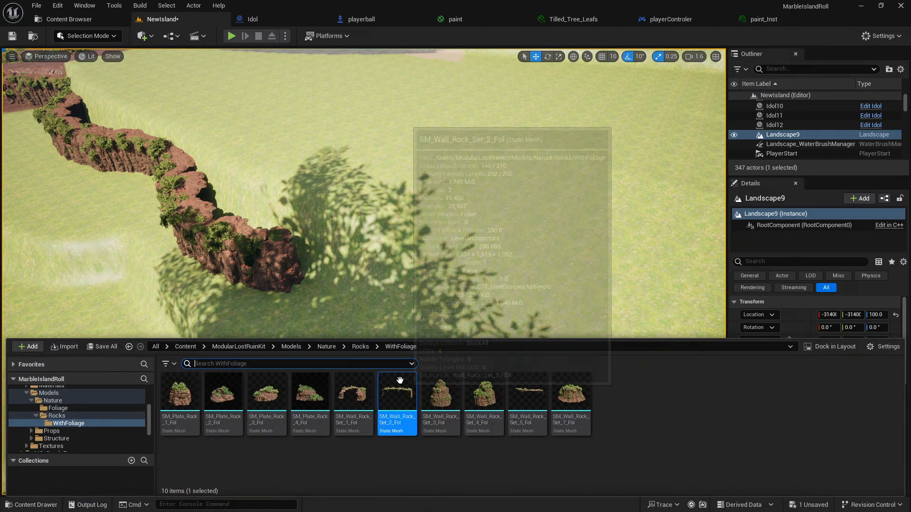
{"action": "left_click_drag", "start_coordinate": [398, 408], "coordinate": [353, 298]}
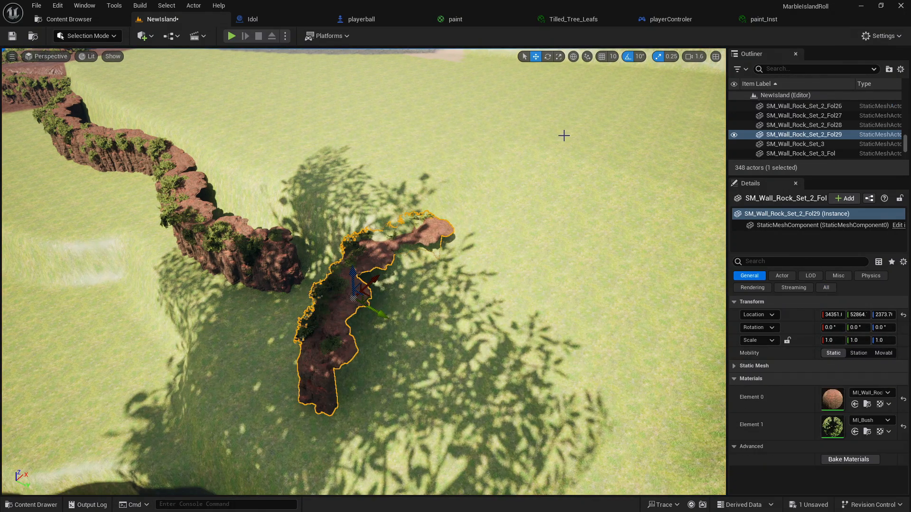
{"action": "left_click", "coordinate": [548, 56]}
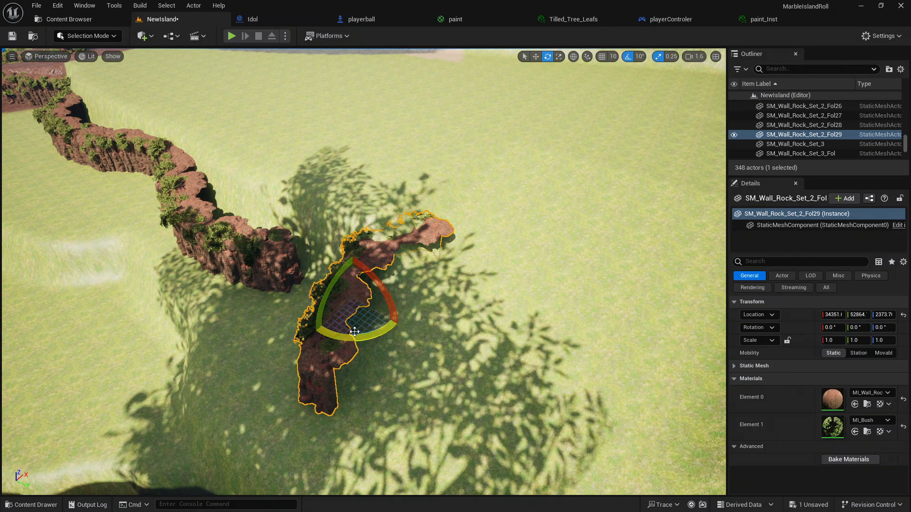
{"action": "left_click_drag", "start_coordinate": [352, 339], "coordinate": [403, 333]}
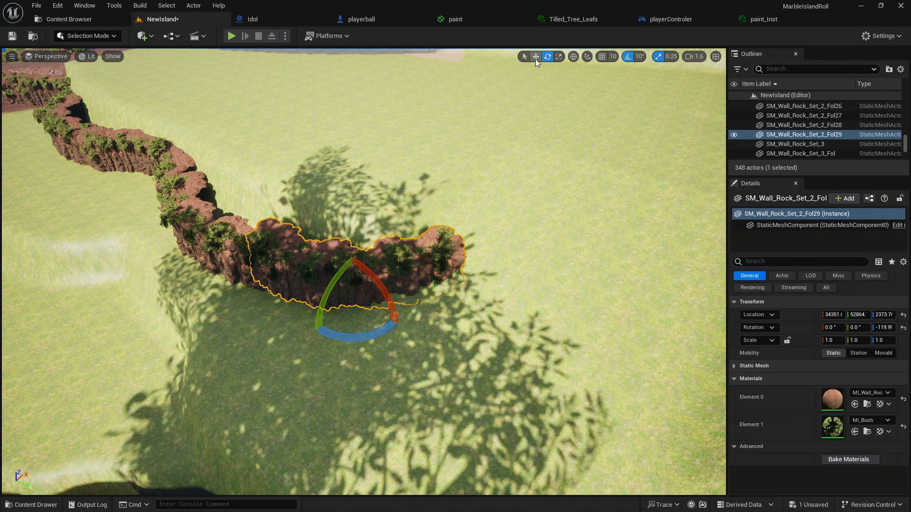
Move the -120° SM_Wall_Rock_Set_2_Fol piece so it follows on from the rock wall's end under the tree's shadow
{"action": "left_click", "coordinate": [535, 57]}
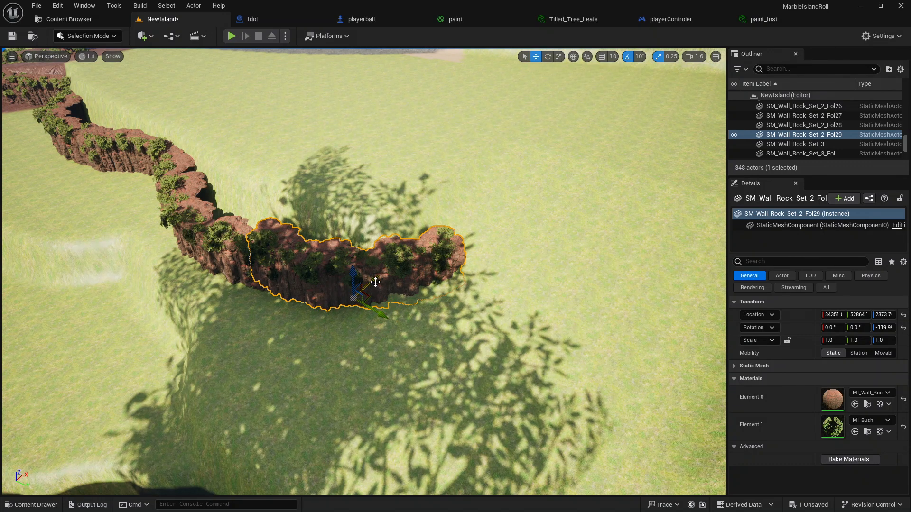
{"action": "left_click_drag", "start_coordinate": [376, 281], "coordinate": [387, 302]}
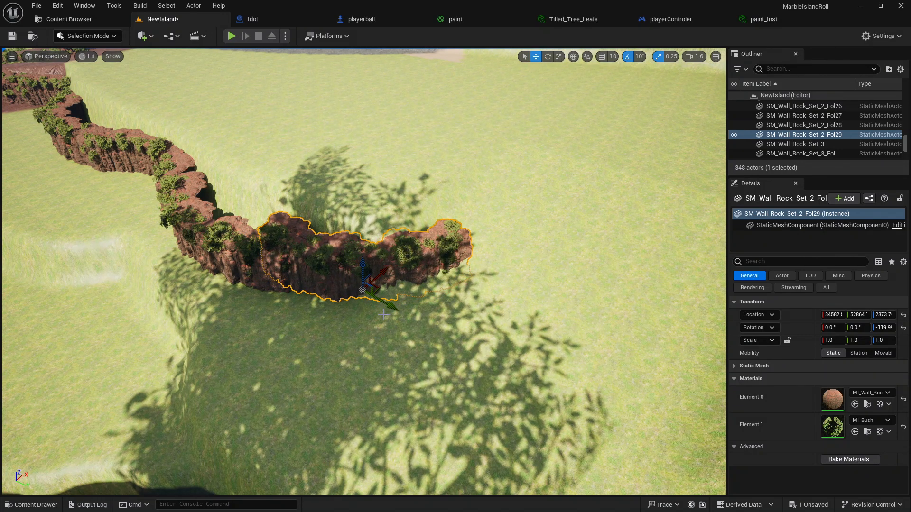
{"action": "right_click_drag", "start_coordinate": [383, 311], "coordinate": [394, 311]}
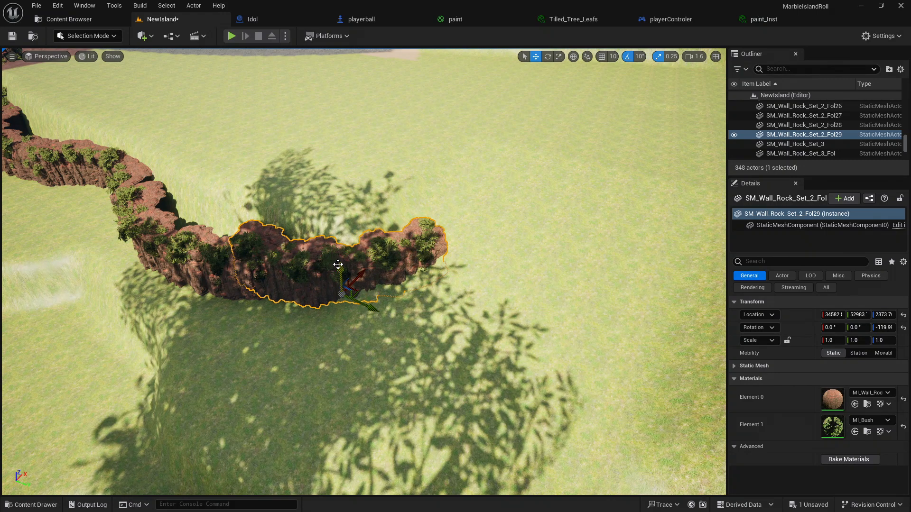
{"action": "left_click", "coordinate": [214, 406]}
{"action": "key", "text": "a"}
{"action": "right_click_drag", "start_coordinate": [213, 406], "coordinate": [285, 406]}
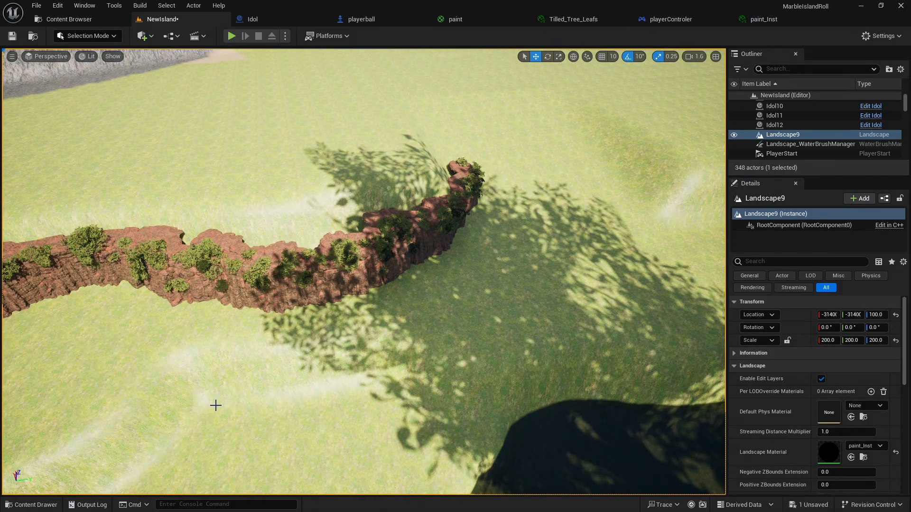
Flatten the landscape along the foot of the grassy slope out to the sandy shore, using the Flatten sculpt tool
{"action": "key", "text": "d"}
{"action": "right_click_drag", "start_coordinate": [363, 271], "coordinate": [374, 242]}
{"action": "right_click_drag", "start_coordinate": [487, 360], "coordinate": [518, 371]}
{"action": "key", "text": "w"}
{"action": "key", "text": "d"}
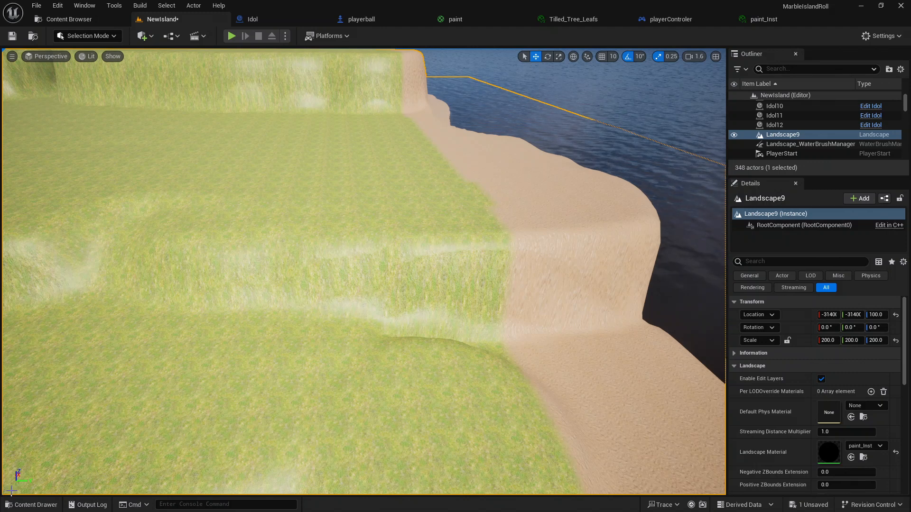
{"action": "left_click", "coordinate": [26, 505]}
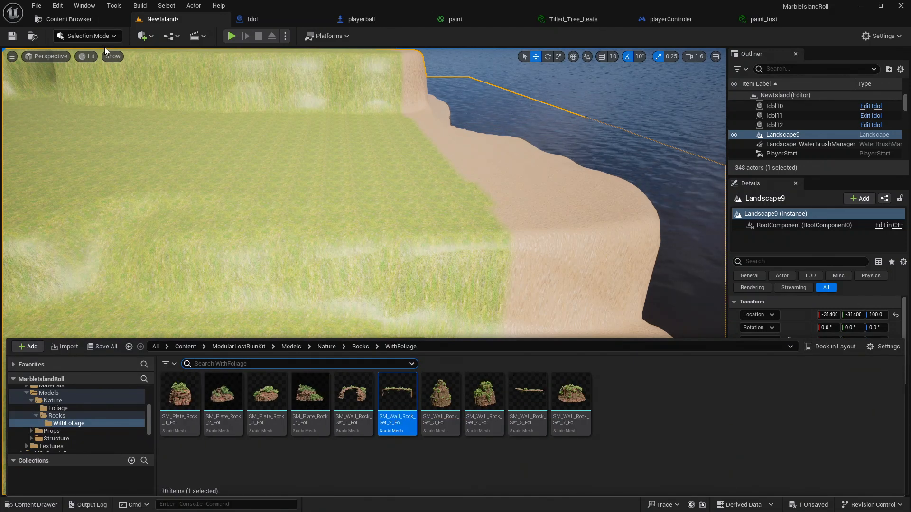
{"action": "left_click", "coordinate": [99, 35]}
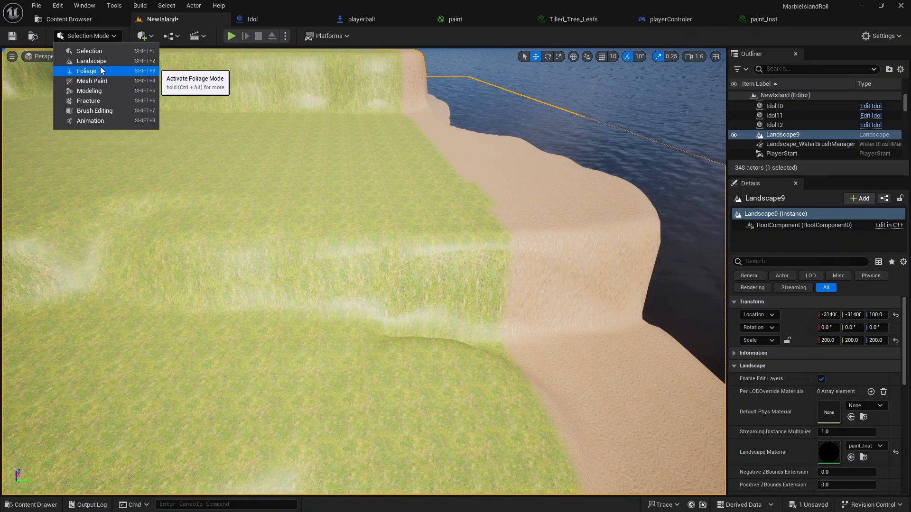
{"action": "left_click", "coordinate": [100, 70]}
{"action": "left_click", "coordinate": [96, 38]}
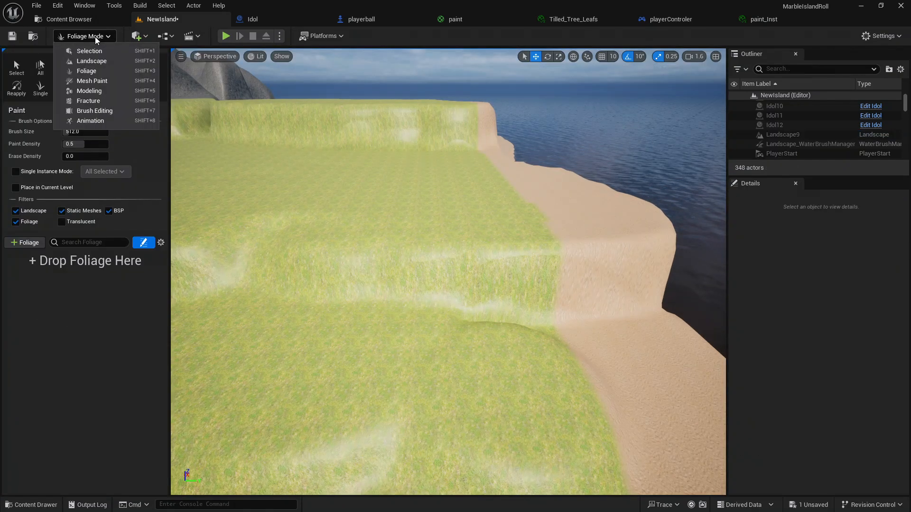
{"action": "left_click", "coordinate": [93, 64]}
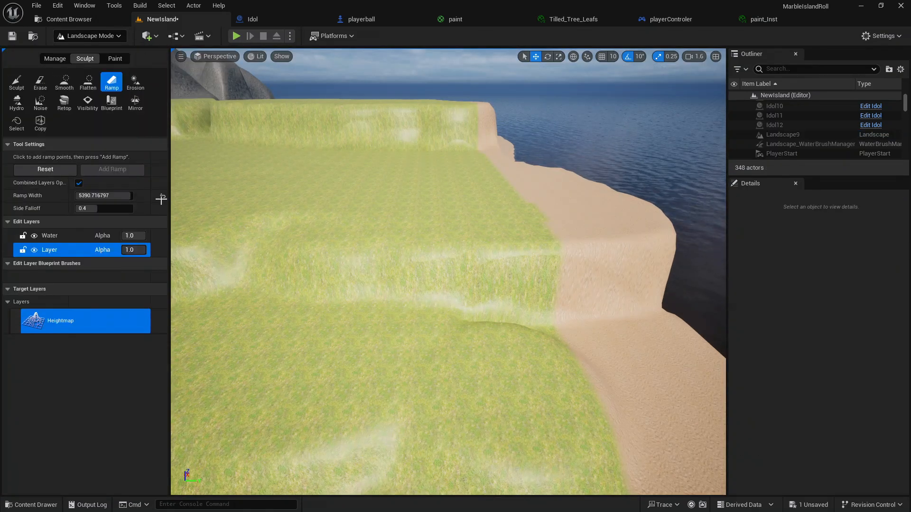
{"action": "left_click", "coordinate": [88, 77]}
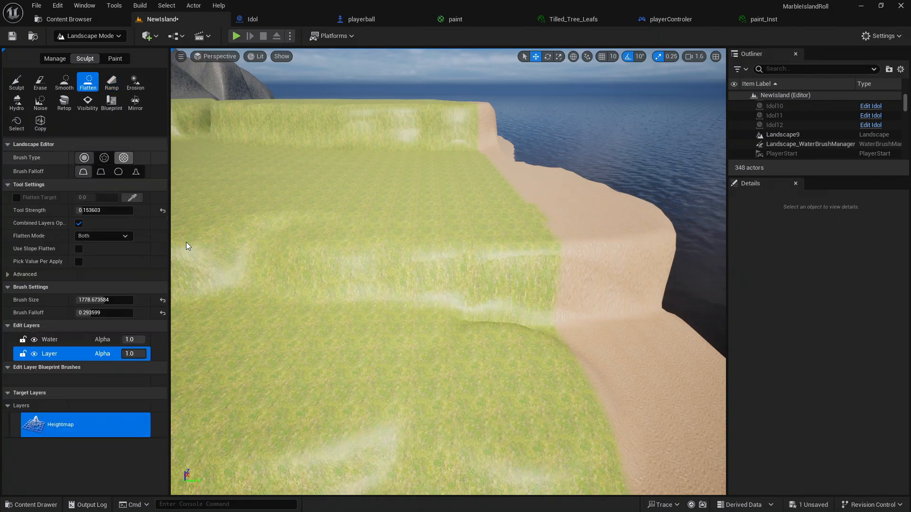
{"action": "mouse_move", "coordinate": [406, 358]}
{"action": "left_mouse_down"}
{"action": "mouse_move", "coordinate": [498, 325]}
{"action": "mouse_move", "coordinate": [619, 347]}
{"action": "mouse_move", "coordinate": [705, 325]}
{"action": "mouse_move", "coordinate": [645, 344]}
{"action": "left_mouse_up"}
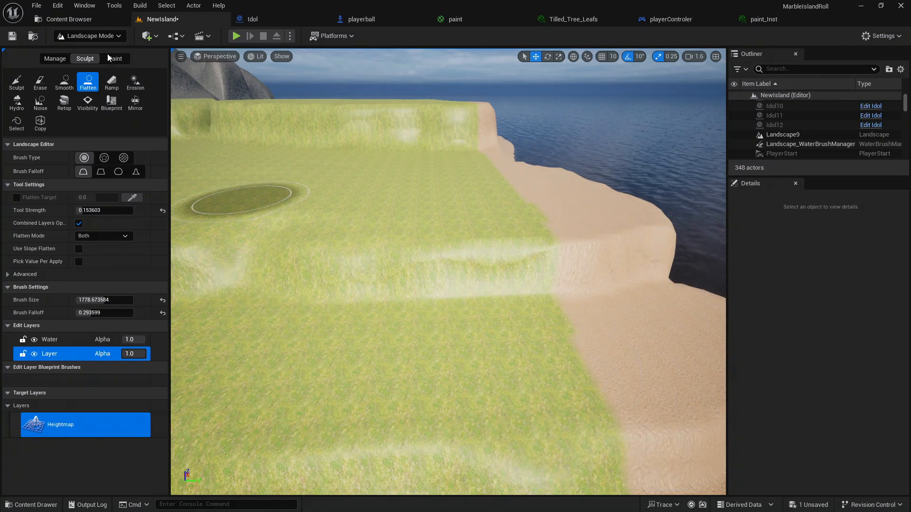
{"action": "left_click", "coordinate": [108, 39]}
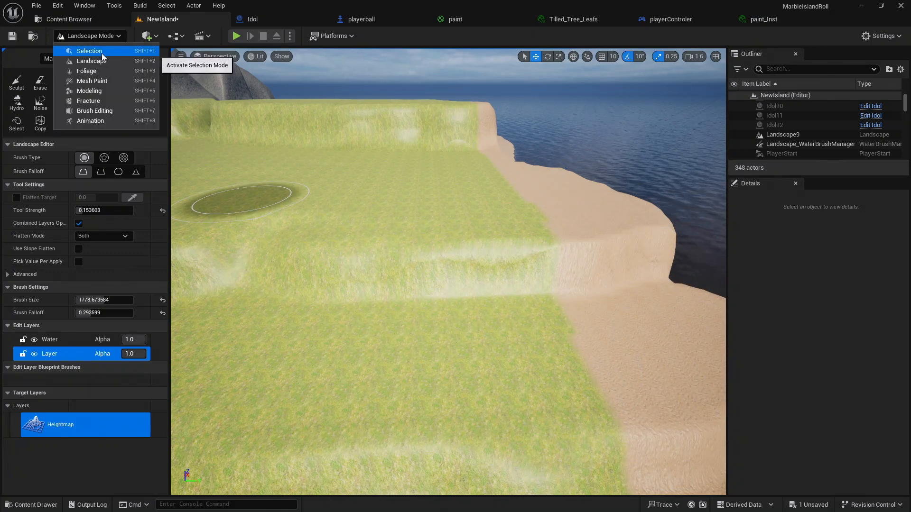
{"action": "left_click", "coordinate": [103, 52]}
Add an SM_Wall_Rock_Set_5_Fol piece at the foot of the slope near the sand and rotate it -100° around Z
{"action": "scroll", "coordinate": [295, 311], "scroll_direction": "up", "scroll_amount": 5}
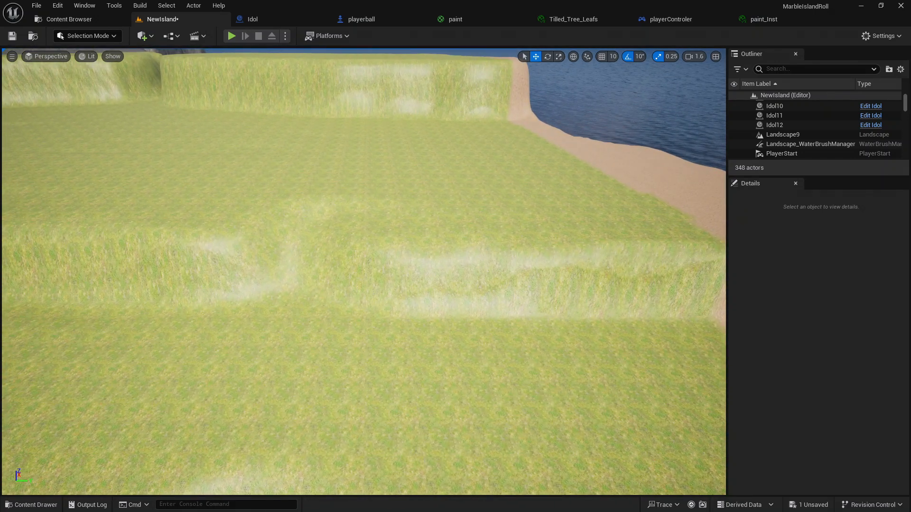
{"action": "left_click", "coordinate": [48, 505]}
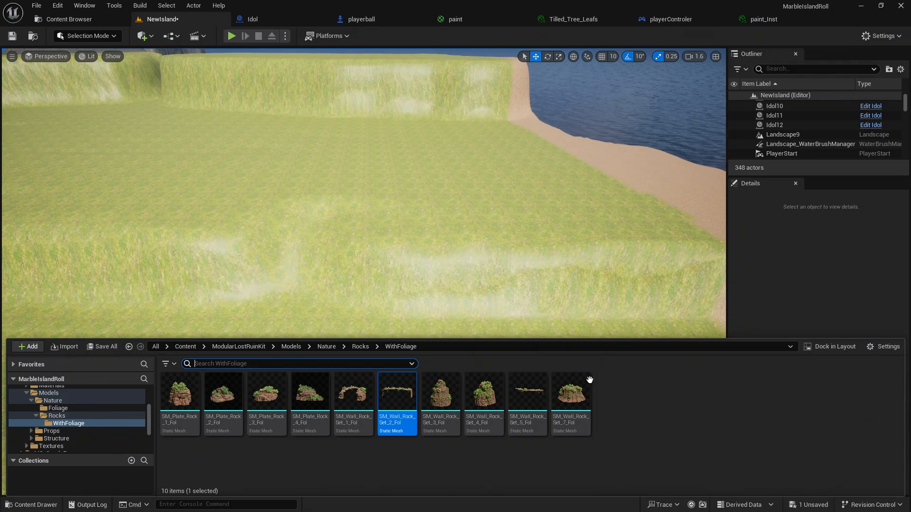
{"action": "left_click_drag", "start_coordinate": [572, 394], "coordinate": [587, 332]}
{"action": "key", "text": "d"}
{"action": "right_click_drag", "start_coordinate": [587, 331], "coordinate": [588, 331]}
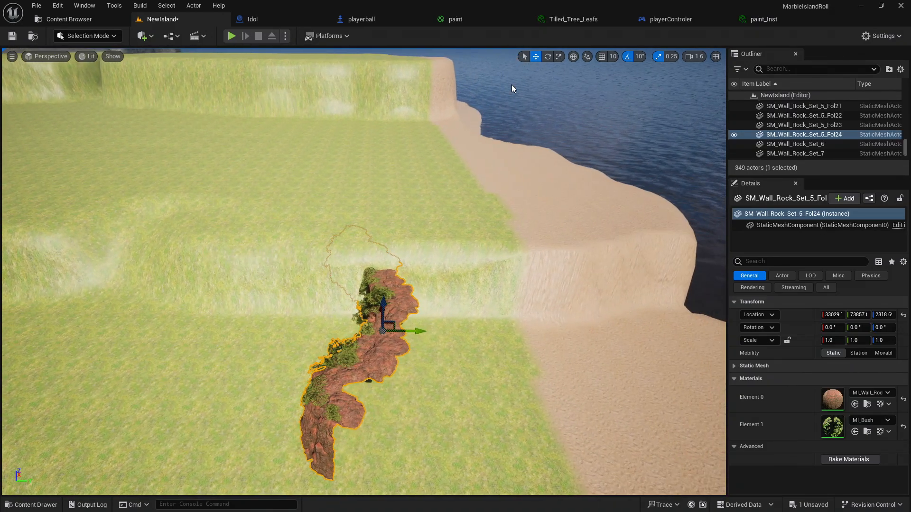
{"action": "left_click", "coordinate": [544, 59]}
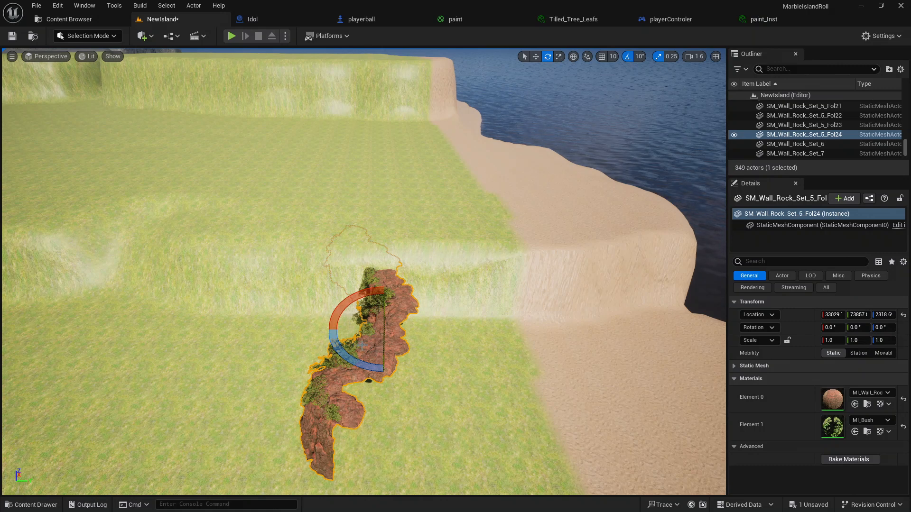
{"action": "left_click_drag", "start_coordinate": [356, 350], "coordinate": [313, 381]}
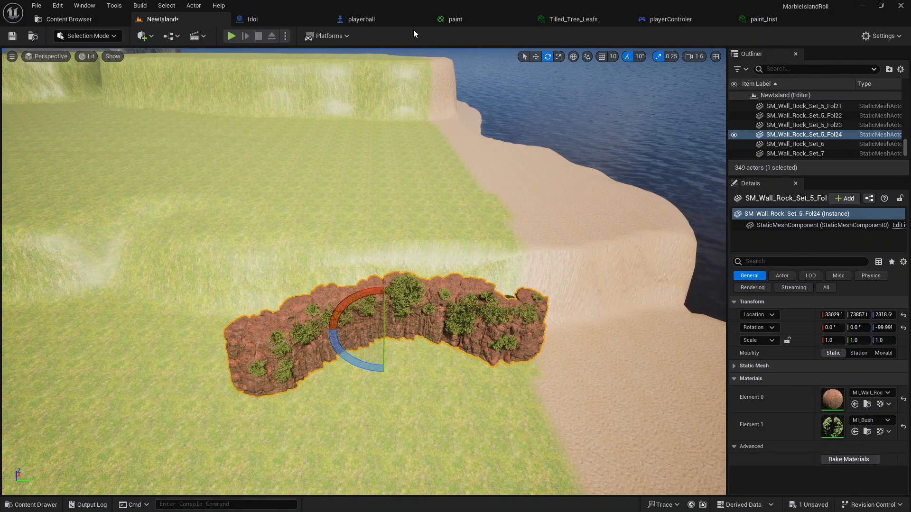
Move the -100° wall piece toward the shore so it spans the grass and sand at the slope's foot
{"action": "left_click", "coordinate": [536, 57]}
{"action": "right_click_drag", "start_coordinate": [395, 331], "coordinate": [365, 334]}
{"action": "key", "text": "d"}
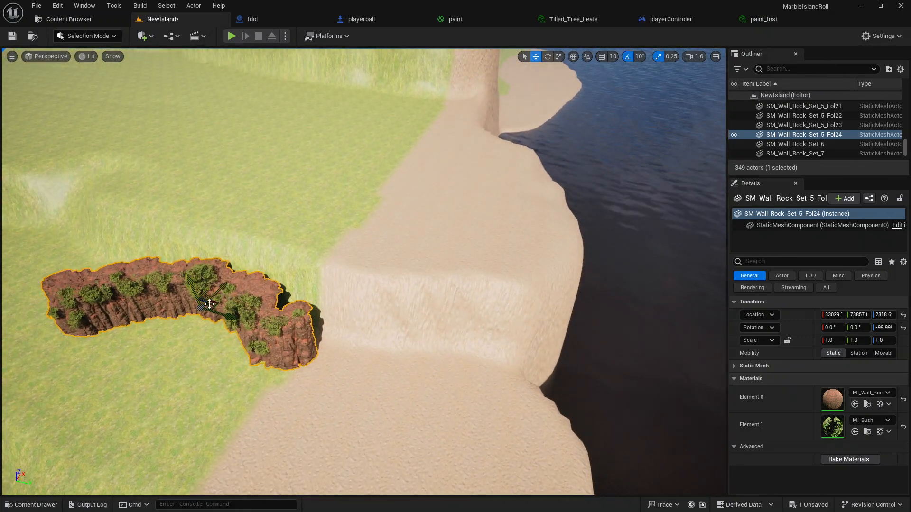
{"action": "left_click_drag", "start_coordinate": [216, 306], "coordinate": [368, 339]}
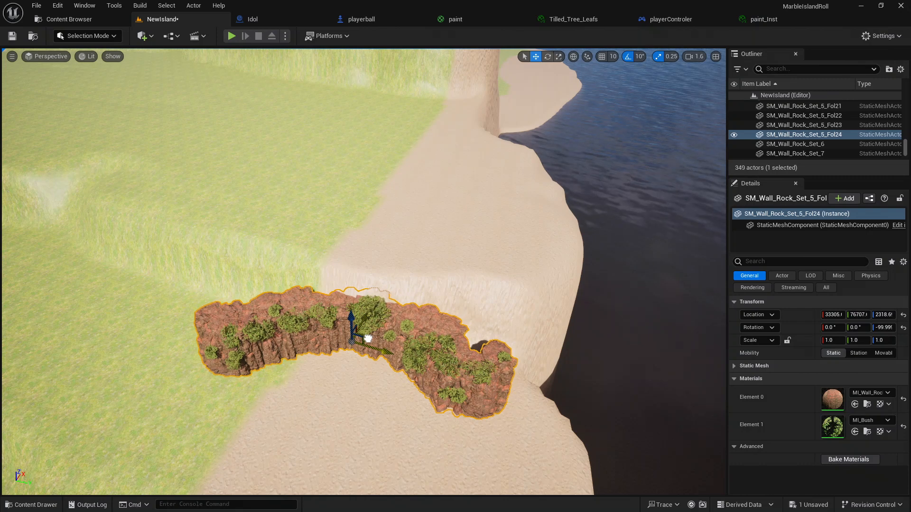
Add an SM_Wall_Rock_Set_2_Fol piece on the sand beside the new wall and rotate it -130° around Z
{"action": "mouse_move", "coordinate": [228, 362]}
{"action": "right_mouse_down"}
{"action": "mouse_move", "coordinate": [266, 363]}
{"action": "mouse_move", "coordinate": [227, 354]}
{"action": "mouse_move", "coordinate": [216, 362]}
{"action": "right_mouse_up"}
{"action": "key", "text": "d"}
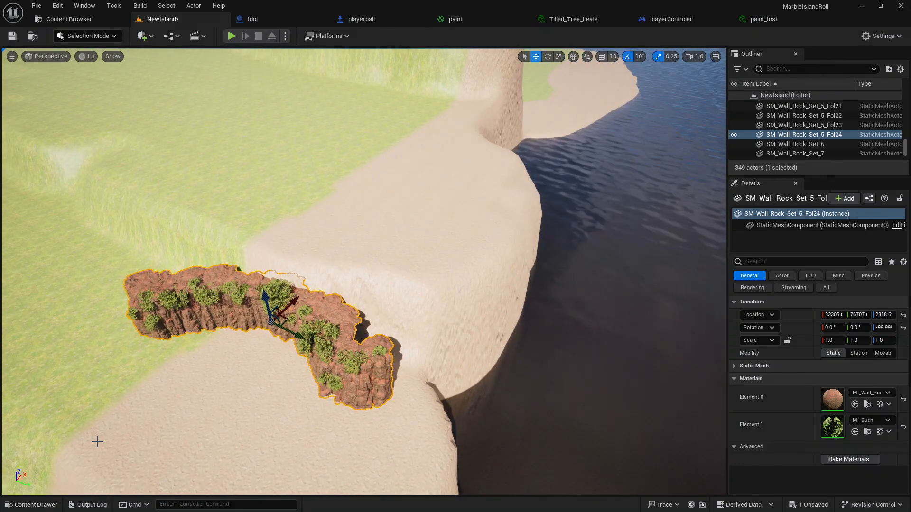
{"action": "left_click", "coordinate": [59, 503]}
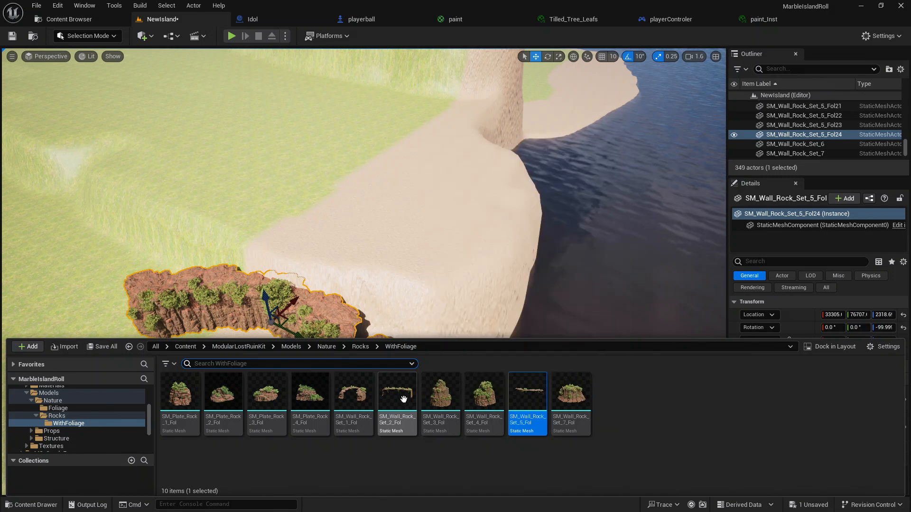
{"action": "left_click_drag", "start_coordinate": [397, 391], "coordinate": [194, 428]}
{"action": "key", "text": "s"}
{"action": "right_click_drag", "start_coordinate": [193, 428], "coordinate": [156, 421]}
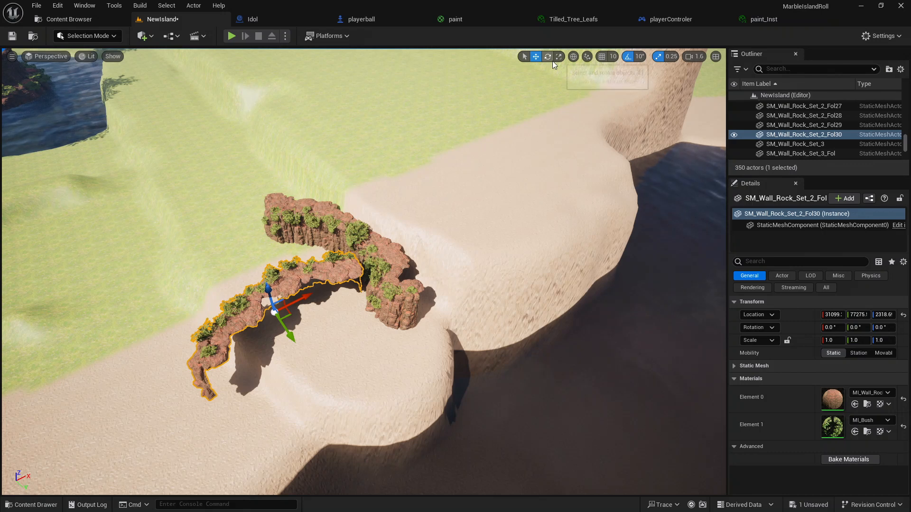
{"action": "left_click", "coordinate": [549, 58]}
{"action": "left_click_drag", "start_coordinate": [247, 358], "coordinate": [223, 320]}
Place the SM_Wall_Rock_Set_2_Fol piece against the wall's seaward end, curving around the sandy cliff with a Z rotation of -150°
{"action": "left_click", "coordinate": [536, 56]}
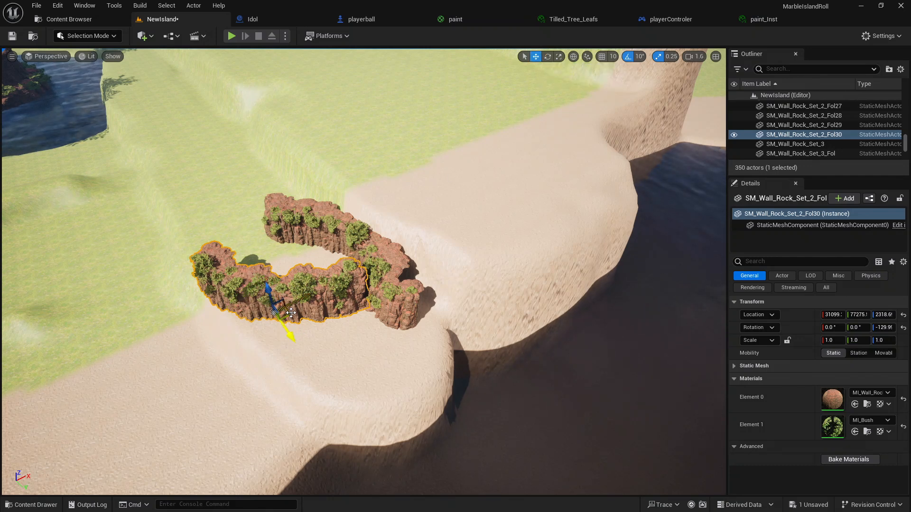
{"action": "left_click_drag", "start_coordinate": [291, 313], "coordinate": [503, 336]}
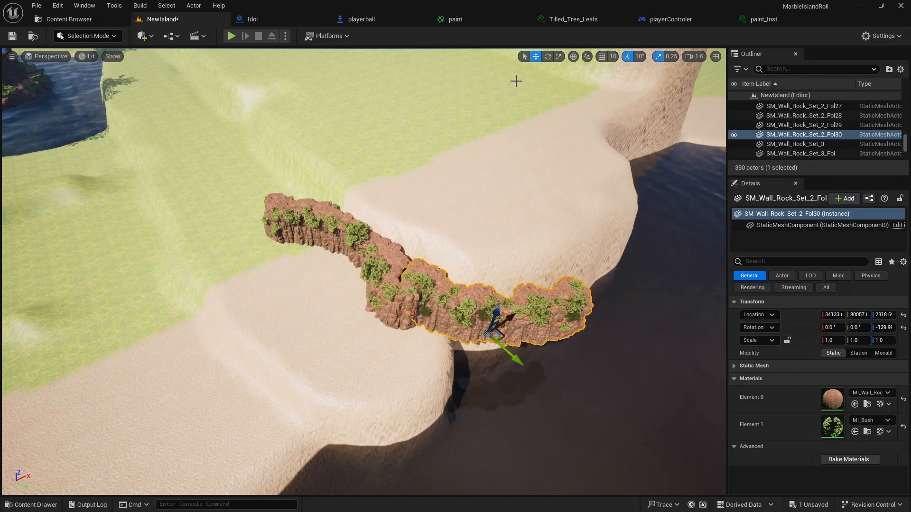
{"action": "left_click", "coordinate": [547, 56]}
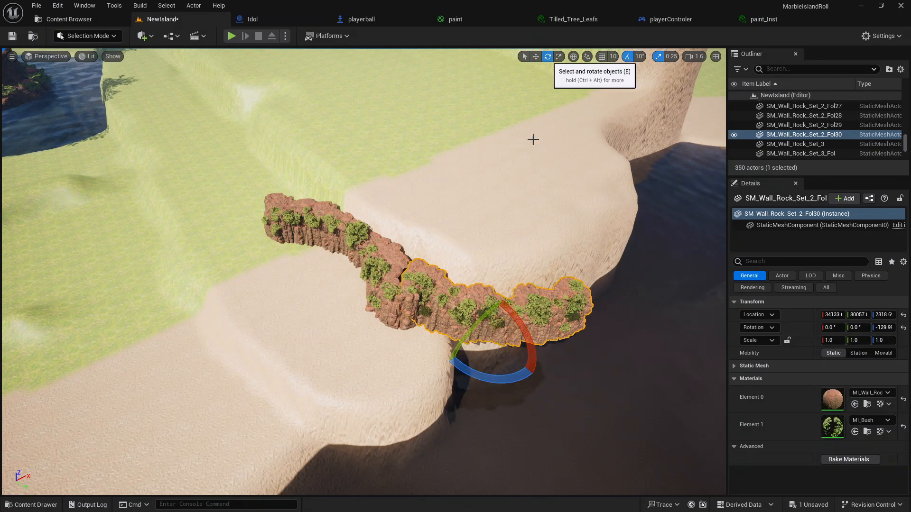
{"action": "left_click_drag", "start_coordinate": [492, 375], "coordinate": [489, 322]}
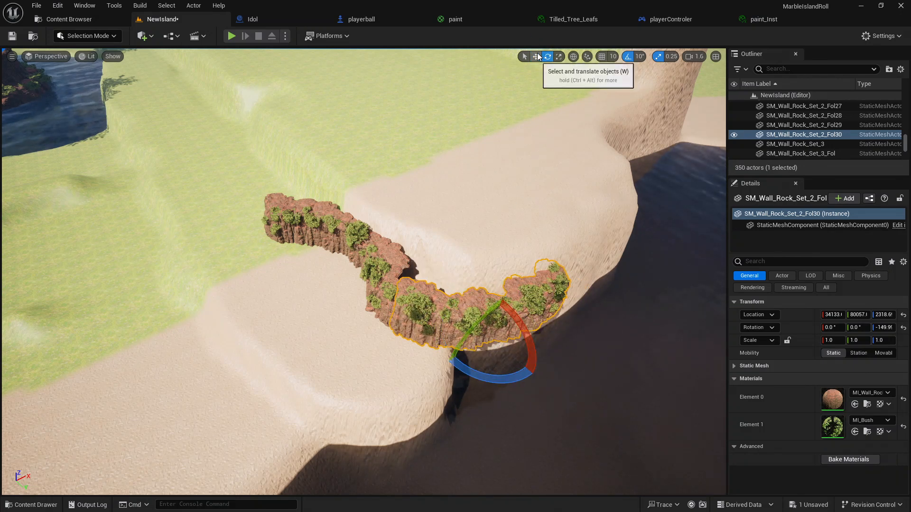
{"action": "left_click", "coordinate": [537, 56]}
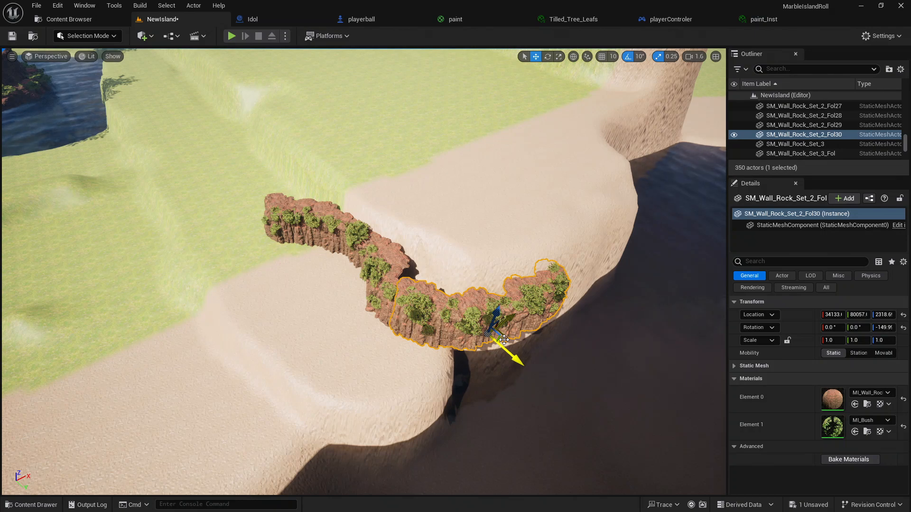
{"action": "left_click_drag", "start_coordinate": [503, 340], "coordinate": [529, 333]}
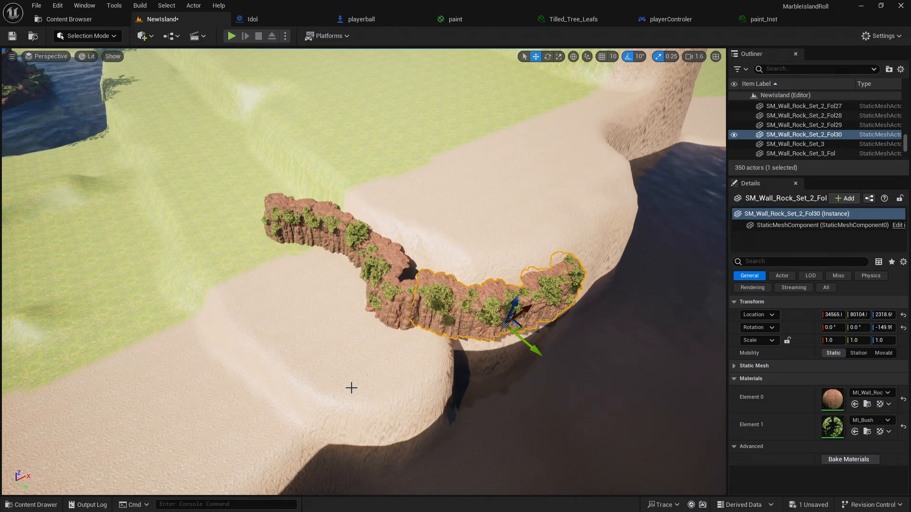
Add another SM_Wall_Rock_Set_5_Fol piece on the grass beside the shore wall's inland end and rotate it -90° around Z
{"action": "left_click", "coordinate": [351, 388]}
{"action": "right_click_drag", "start_coordinate": [351, 388], "coordinate": [320, 393]}
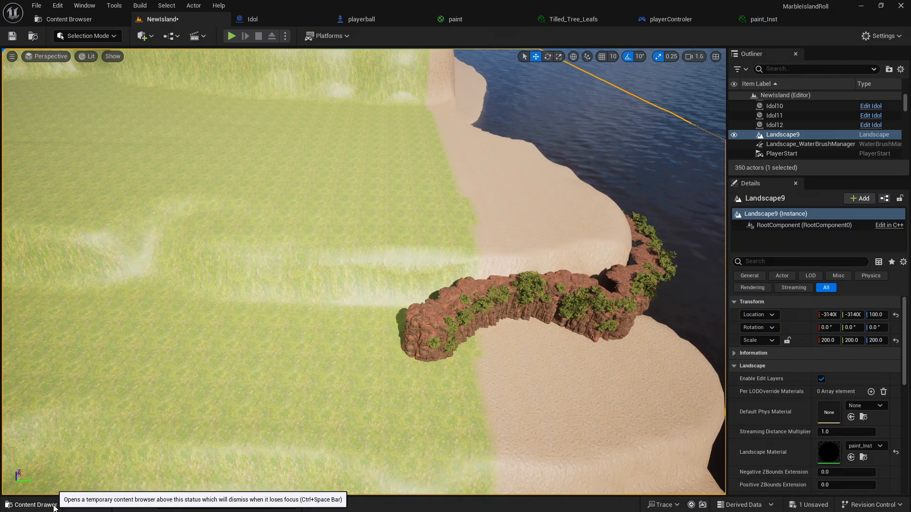
{"action": "left_click", "coordinate": [31, 504]}
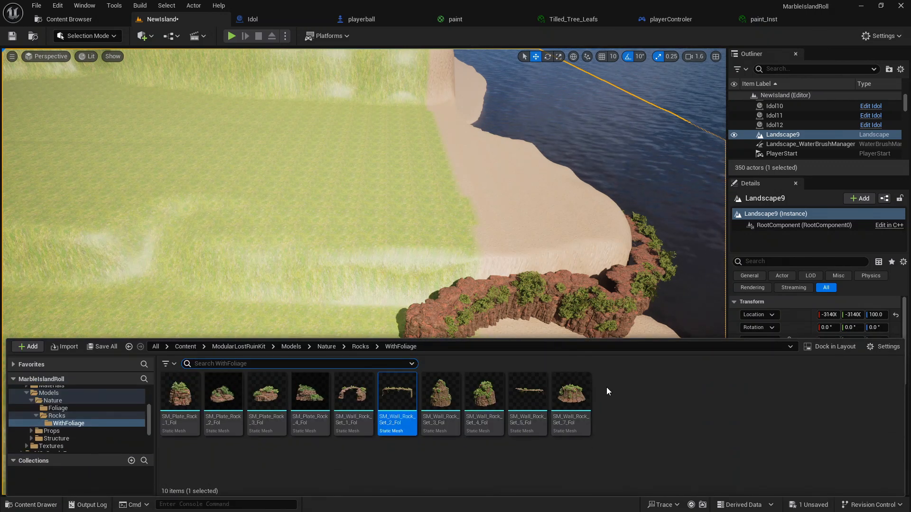
{"action": "left_click_drag", "start_coordinate": [528, 393], "coordinate": [305, 313]}
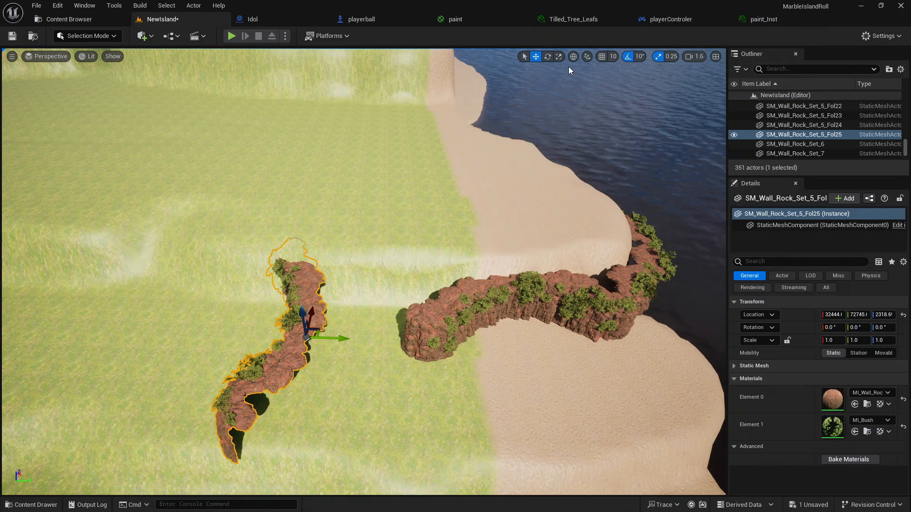
{"action": "left_click", "coordinate": [548, 58]}
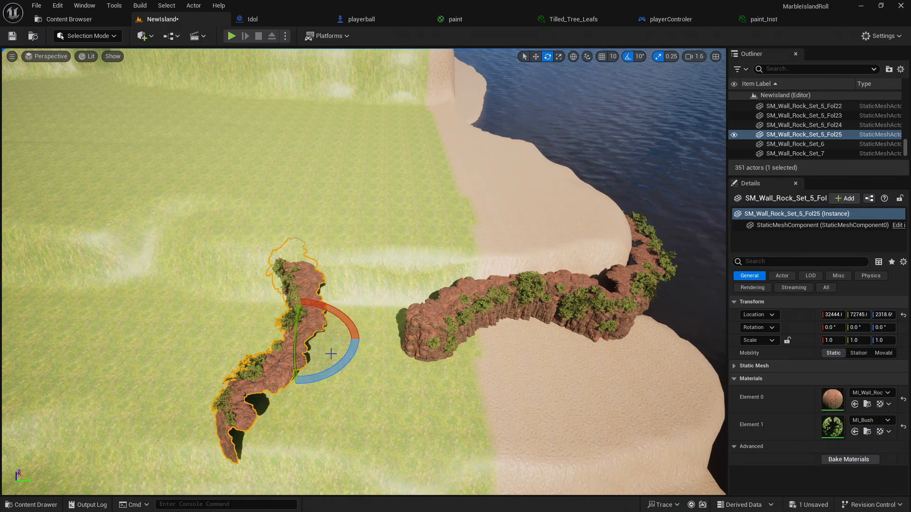
{"action": "left_click_drag", "start_coordinate": [351, 358], "coordinate": [266, 365]}
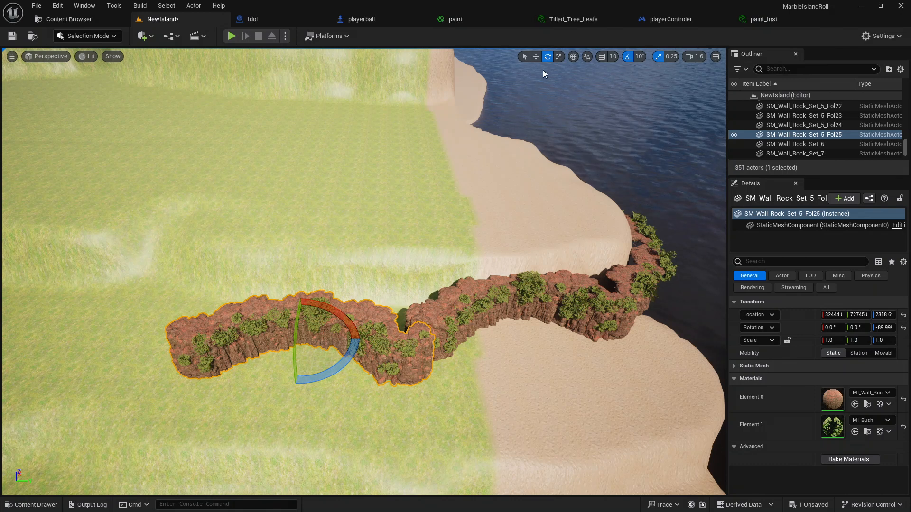
Move the -90° SM_Wall_Rock_Set_5_Fol piece against the shore wall's inland end so the two form one line
{"action": "left_click", "coordinate": [535, 57]}
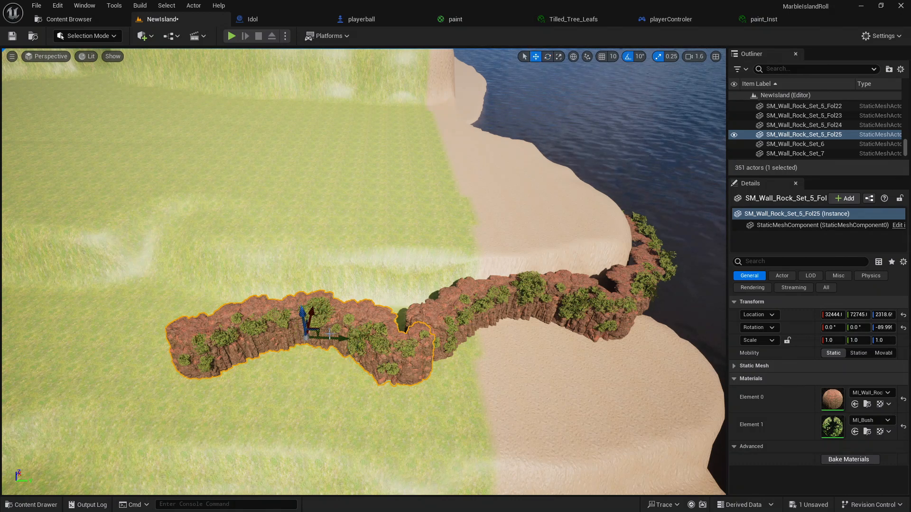
{"action": "right_click_drag", "start_coordinate": [330, 334], "coordinate": [326, 323]}
{"action": "key", "text": "d"}
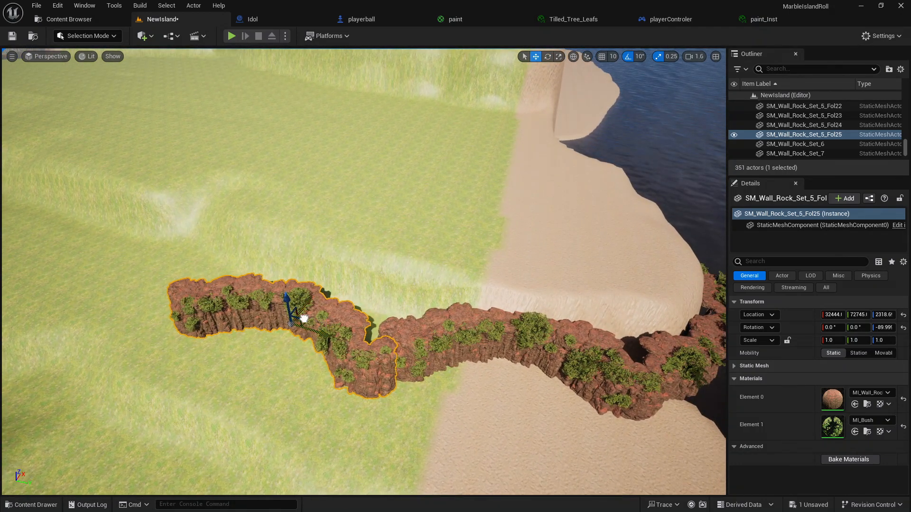
{"action": "left_click_drag", "start_coordinate": [304, 319], "coordinate": [318, 304]}
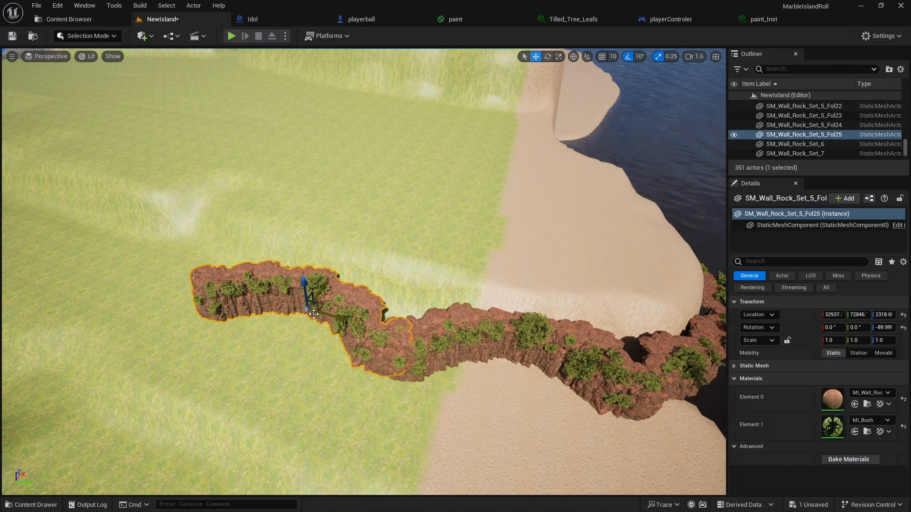
{"action": "left_click", "coordinate": [354, 271]}
Add an SM_Wall_Rock_Set_2_Fol piece at the wall line's inland end and rotate it -30° around Z to join it
{"action": "right_click_drag", "start_coordinate": [354, 271], "coordinate": [379, 274]}
{"action": "key", "text": "a"}
{"action": "right_click_drag", "start_coordinate": [192, 429], "coordinate": [221, 429]}
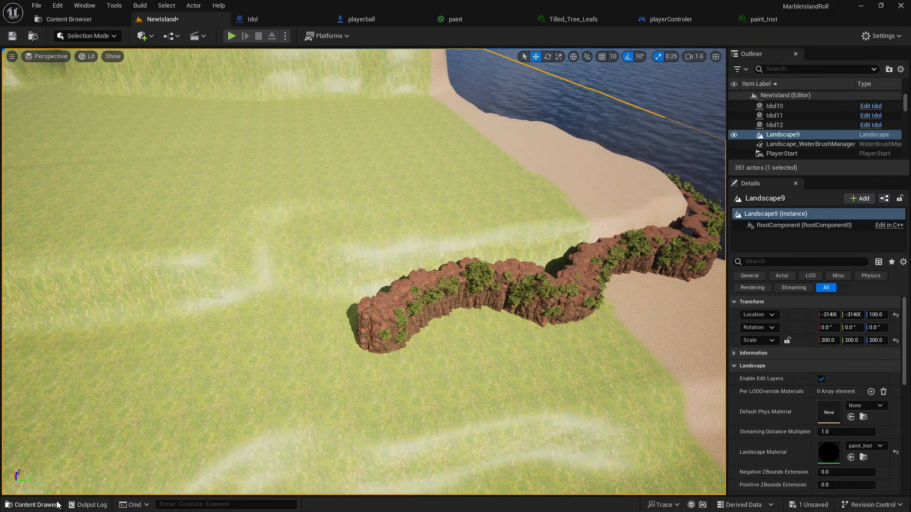
{"action": "left_click", "coordinate": [32, 505]}
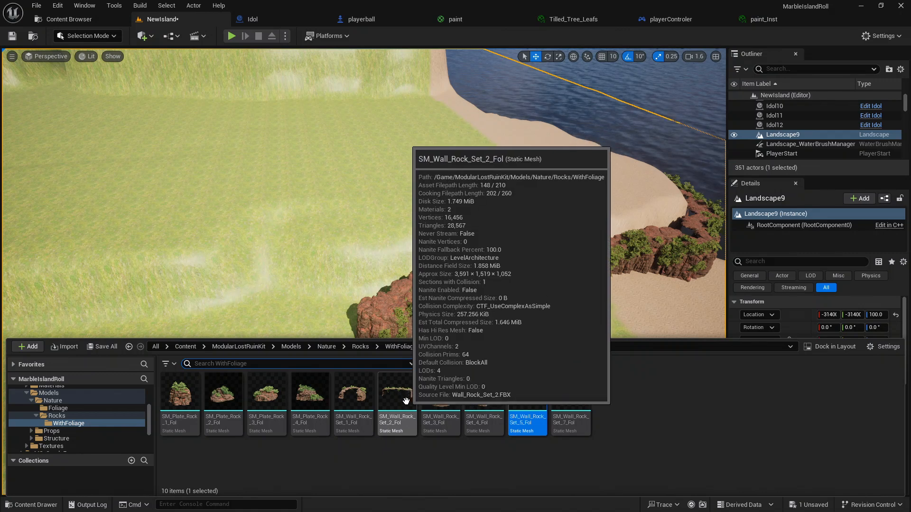
{"action": "left_click_drag", "start_coordinate": [405, 390], "coordinate": [302, 320]}
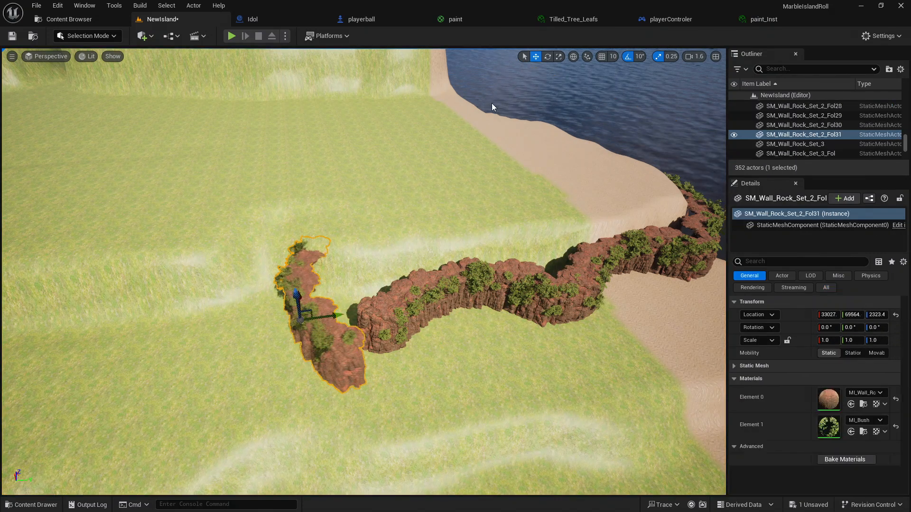
{"action": "left_click", "coordinate": [546, 57]}
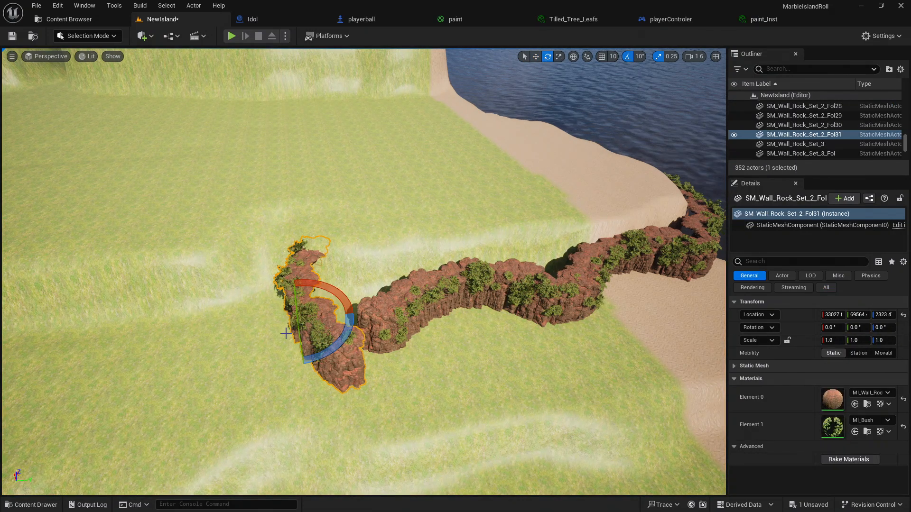
{"action": "left_click_drag", "start_coordinate": [330, 339], "coordinate": [294, 362]}
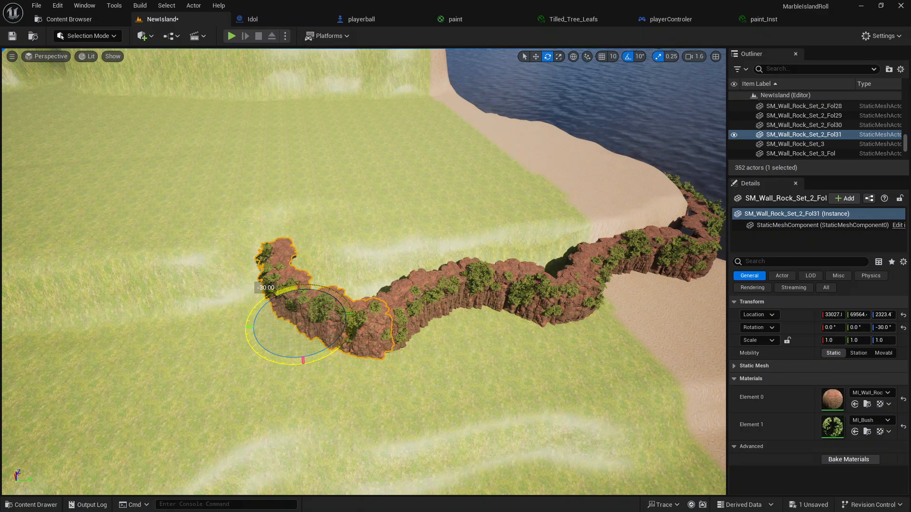
{"action": "left_click", "coordinate": [213, 439]}
Add another SM_Wall_Rock_Set_2_Fol piece on the grass just inland of the wall line and rotate it -90° around Z
{"action": "key", "text": "a"}
{"action": "right_click_drag", "start_coordinate": [214, 439], "coordinate": [220, 435]}
{"action": "key", "text": "s"}
{"action": "key", "text": "a"}
{"action": "key", "text": "s"}
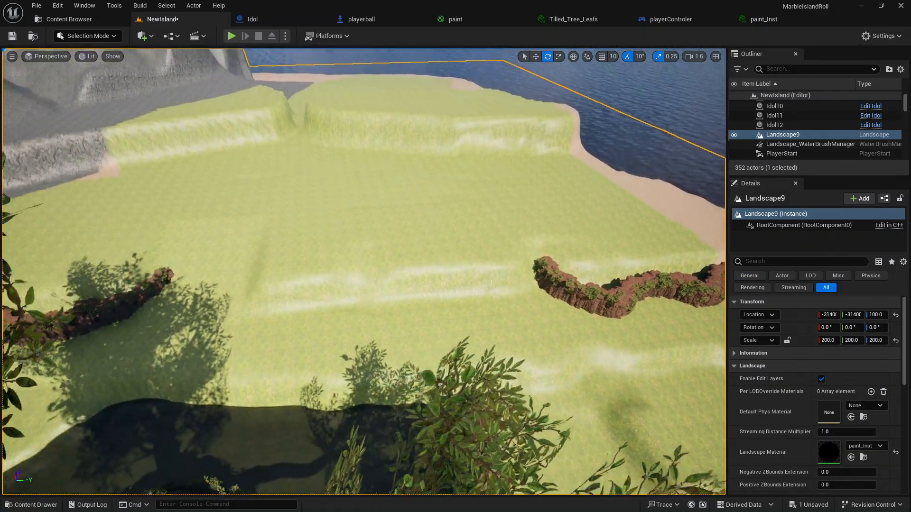
{"action": "key", "text": "w"}
{"action": "key", "text": "d"}
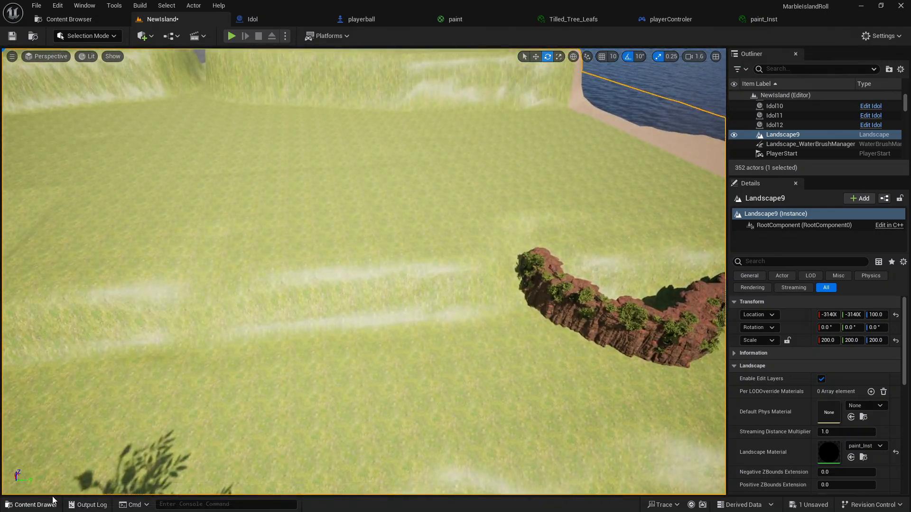
{"action": "left_click", "coordinate": [34, 504]}
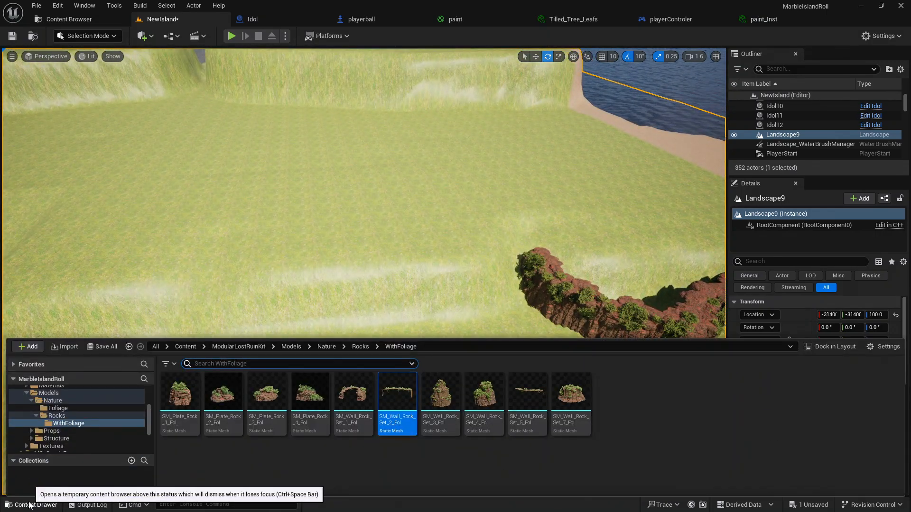
{"action": "left_click_drag", "start_coordinate": [389, 402], "coordinate": [455, 353]}
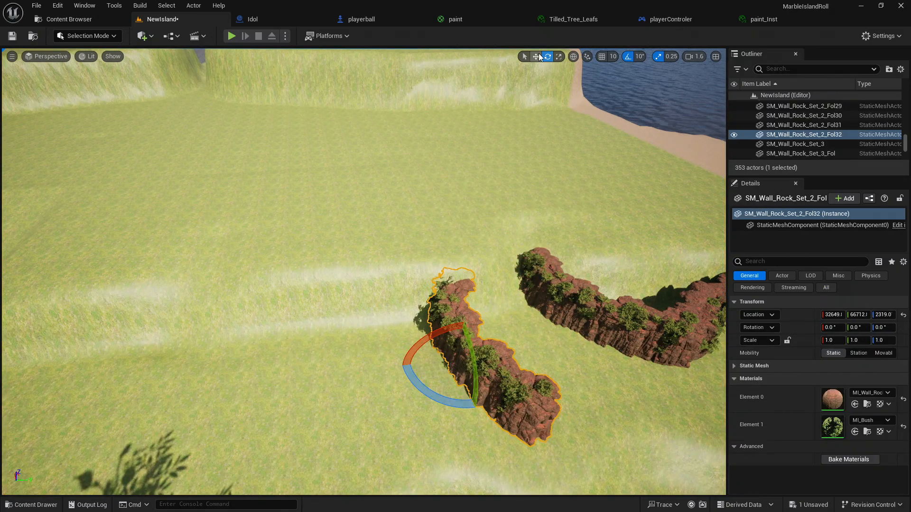
{"action": "left_click_drag", "start_coordinate": [434, 397], "coordinate": [401, 372]}
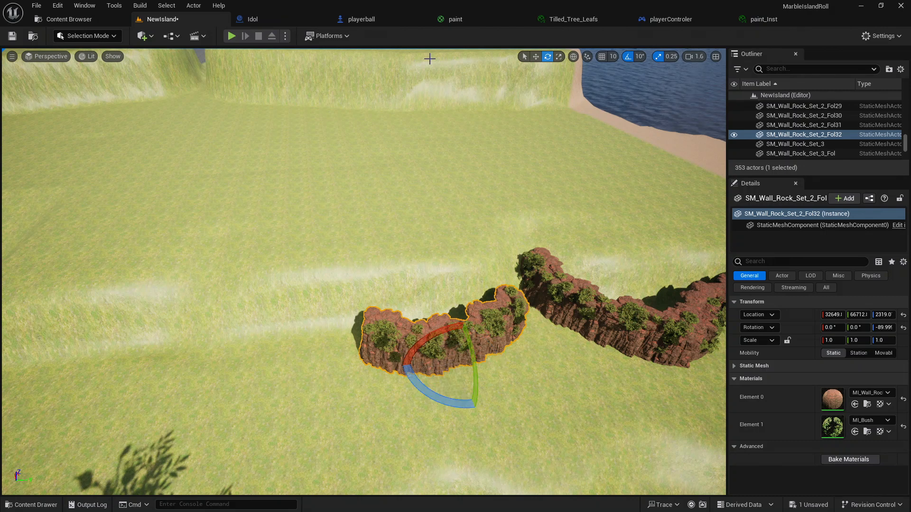
Move the new -90° SM_Wall_Rock_Set_2_Fol piece against the wall line's inland end at the slope's foot
{"action": "left_click", "coordinate": [536, 57]}
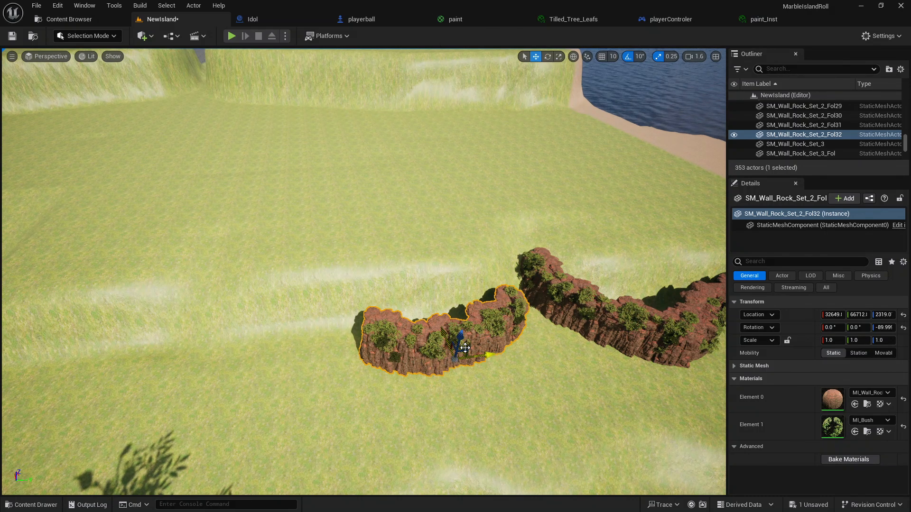
{"action": "left_click_drag", "start_coordinate": [465, 348], "coordinate": [496, 318]}
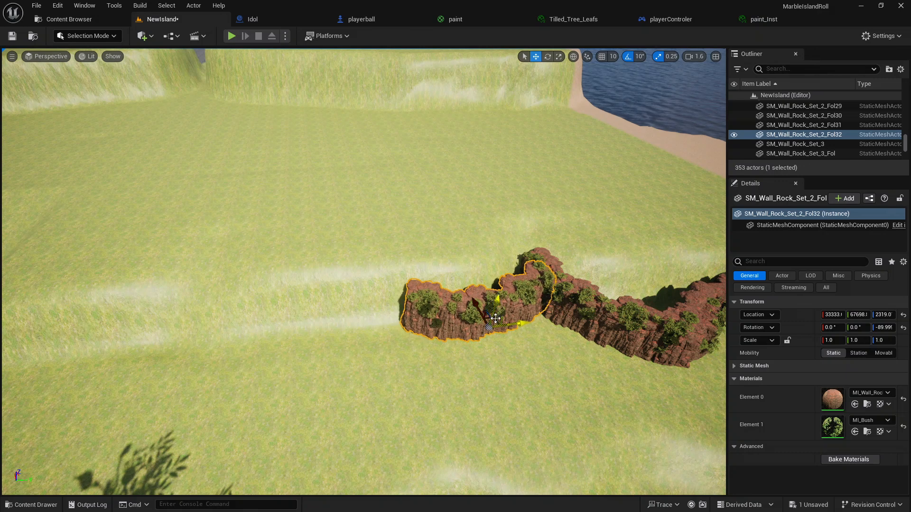
{"action": "left_click", "coordinate": [443, 392]}
Add an SM_Wall_Rock_Set_5_Fol piece on the grass further inland and rotate it -70° around Z
{"action": "right_click_drag", "start_coordinate": [86, 457], "coordinate": [68, 460]}
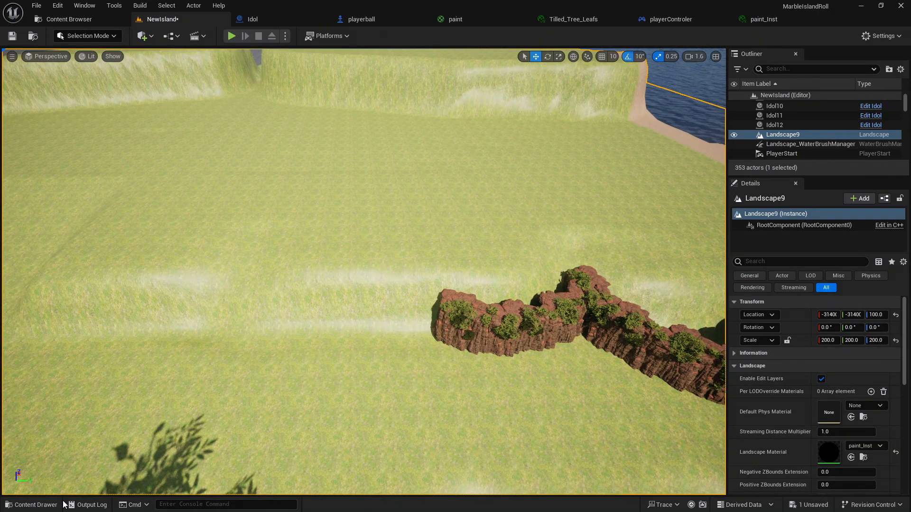
{"action": "left_click", "coordinate": [36, 505]}
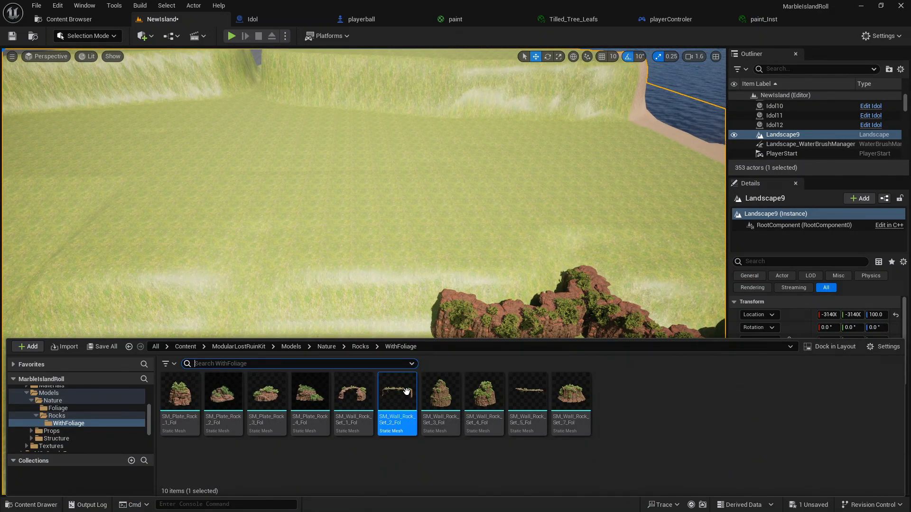
{"action": "left_click", "coordinate": [528, 391]}
{"action": "left_click_drag", "start_coordinate": [527, 391], "coordinate": [363, 369]}
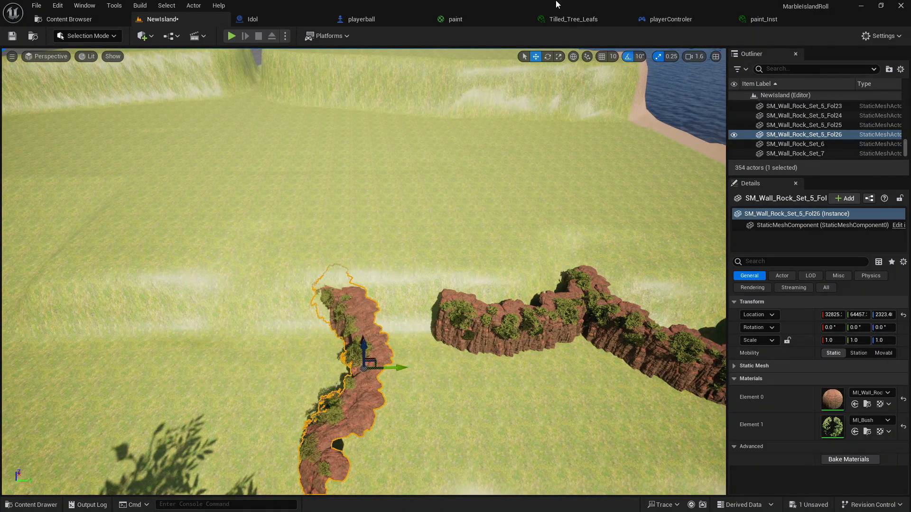
{"action": "left_click", "coordinate": [547, 56]}
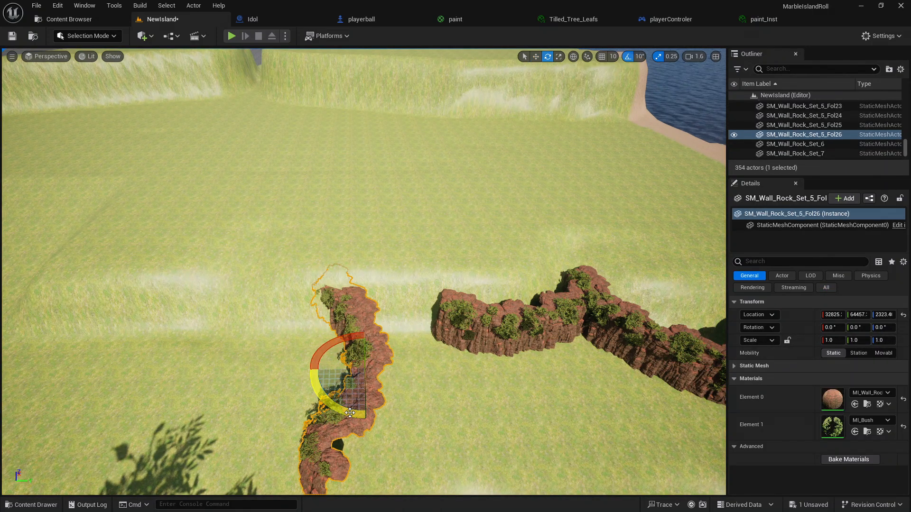
{"action": "right_click_drag", "start_coordinate": [344, 405], "coordinate": [320, 405]}
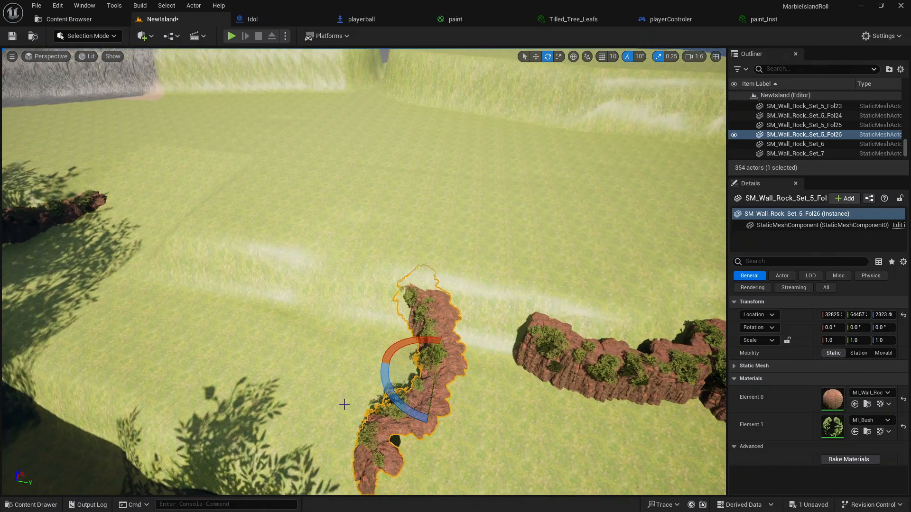
{"action": "left_click_drag", "start_coordinate": [382, 382], "coordinate": [382, 353]}
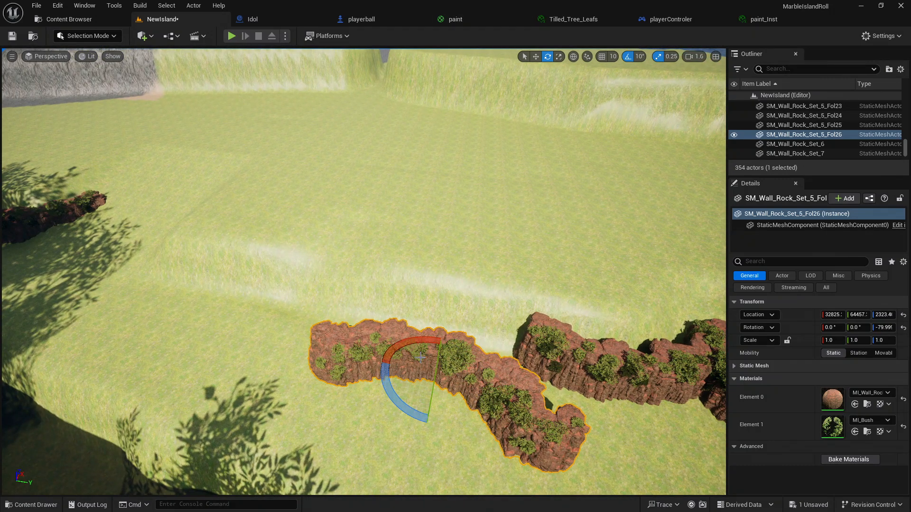
{"action": "left_click_drag", "start_coordinate": [398, 400], "coordinate": [397, 404]}
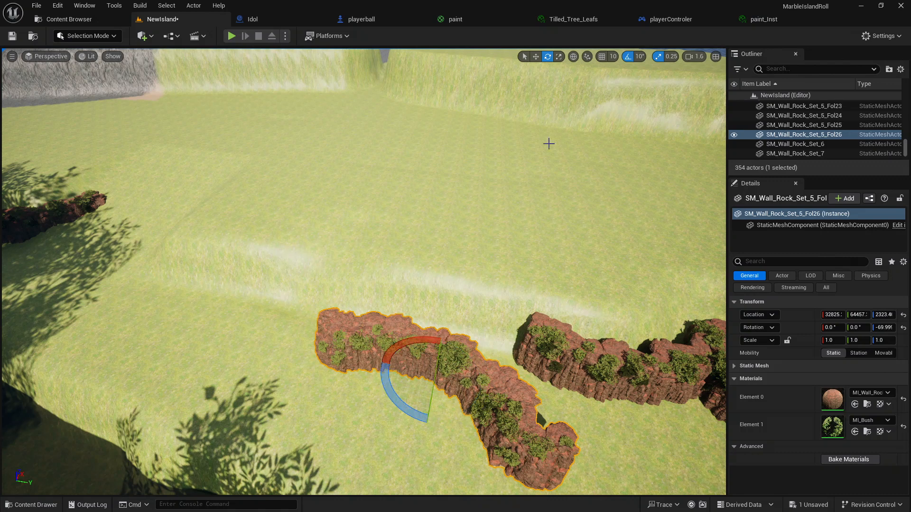
{"action": "left_click", "coordinate": [524, 55]}
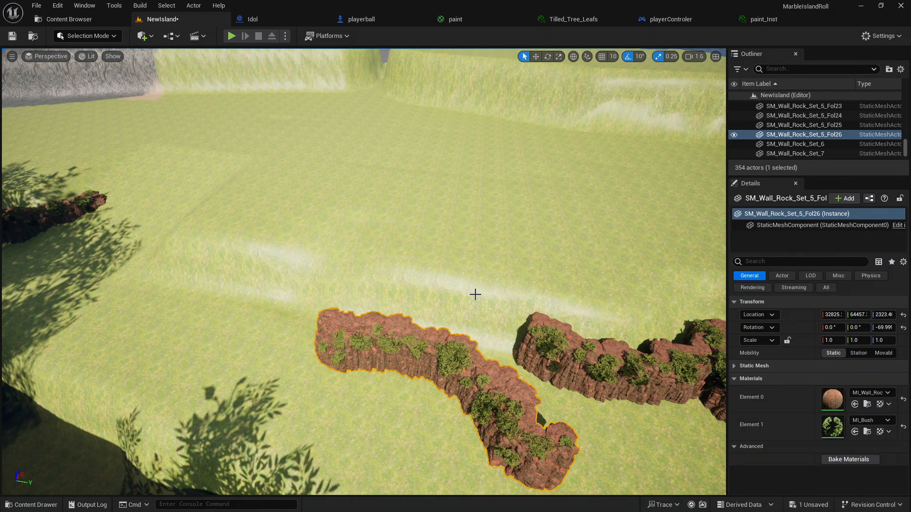
Add an SM_Wall_Rock_Set_2_Fol piece between the -70° wall piece and the inland end of the wall line
{"action": "left_click", "coordinate": [31, 504]}
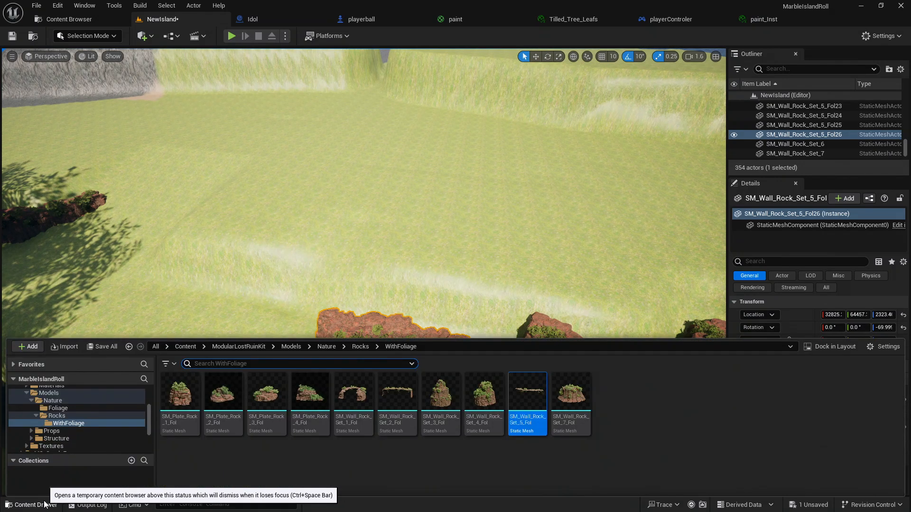
{"action": "left_click_drag", "start_coordinate": [404, 404], "coordinate": [565, 420]}
{"action": "right_click_drag", "start_coordinate": [565, 419], "coordinate": [417, 5]}
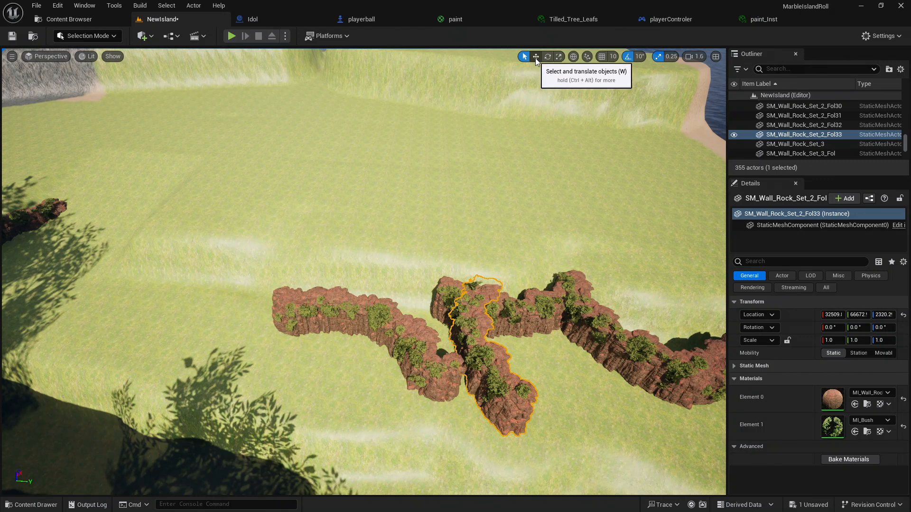
Move the -70° SM_Wall_Rock_Set_5_Fol piece further inland along Y to clear space beside the newest wall piece
{"action": "left_click", "coordinate": [536, 56]}
{"action": "left_click", "coordinate": [409, 303]}
{"action": "left_click", "coordinate": [403, 330]}
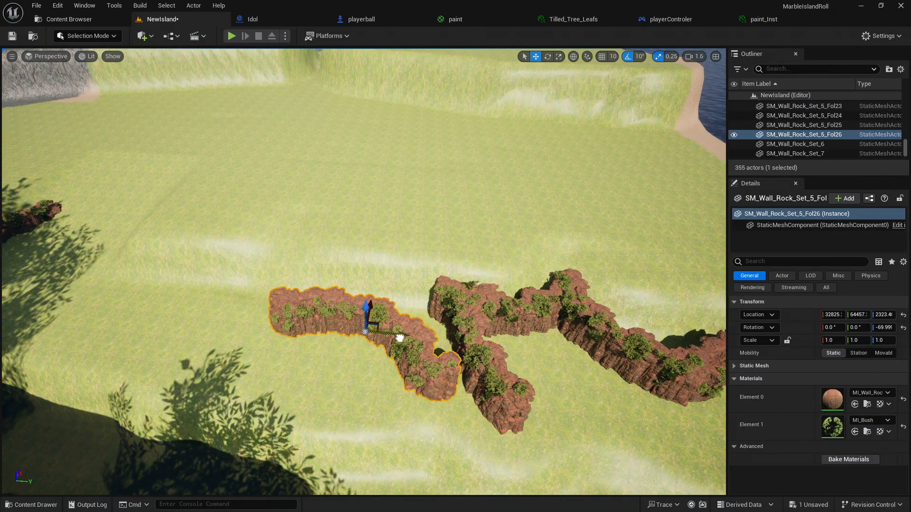
{"action": "left_click_drag", "start_coordinate": [385, 331], "coordinate": [249, 338]}
{"action": "left_click", "coordinate": [524, 378]}
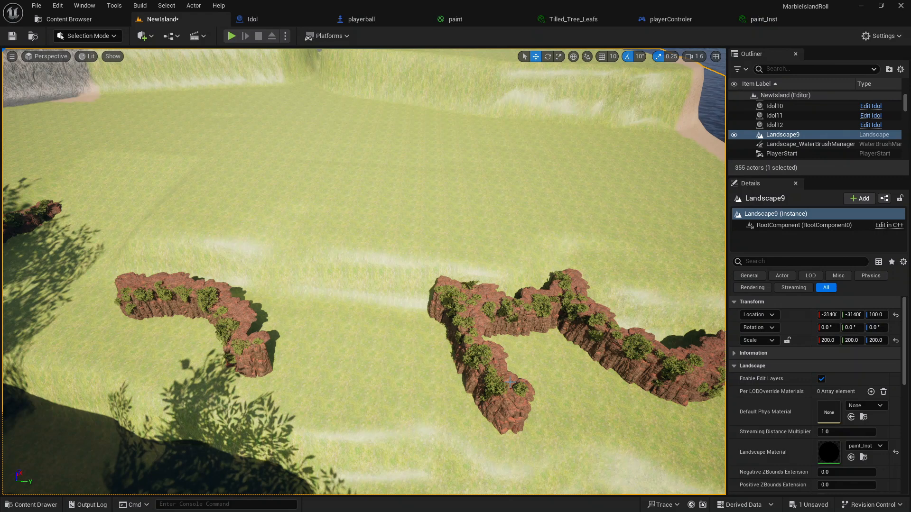
Rotate the newest SM_Wall_Rock_Set_2_Fol piece -160° around Z so it angles down from the wall line's inland end
{"action": "left_click", "coordinate": [510, 381]}
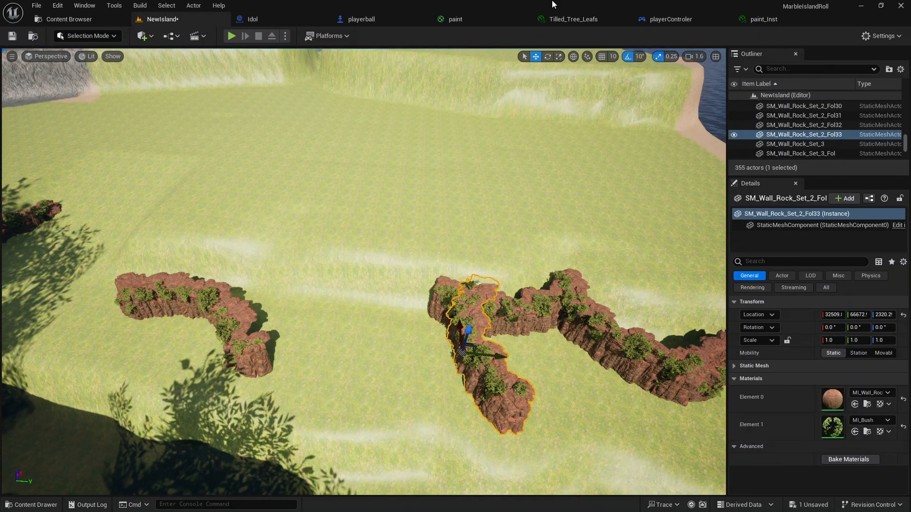
{"action": "left_click", "coordinate": [547, 57]}
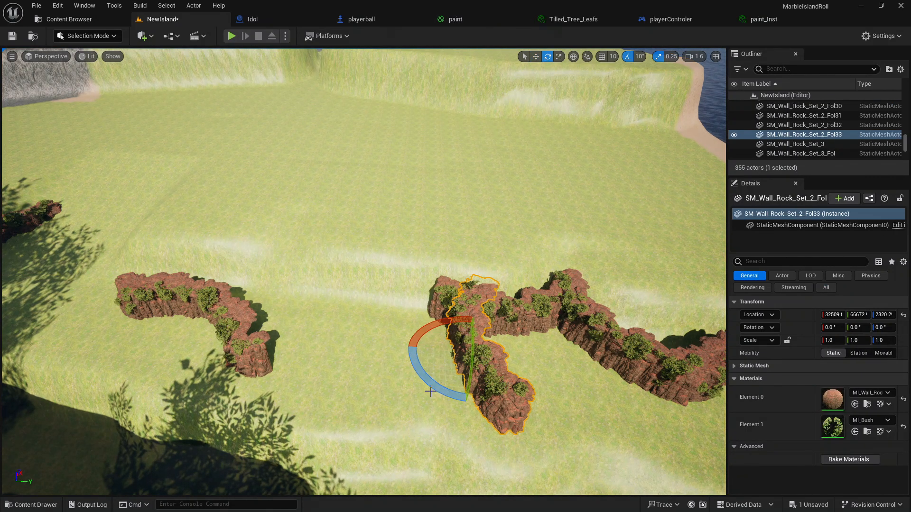
{"action": "left_click_drag", "start_coordinate": [431, 392], "coordinate": [429, 410]}
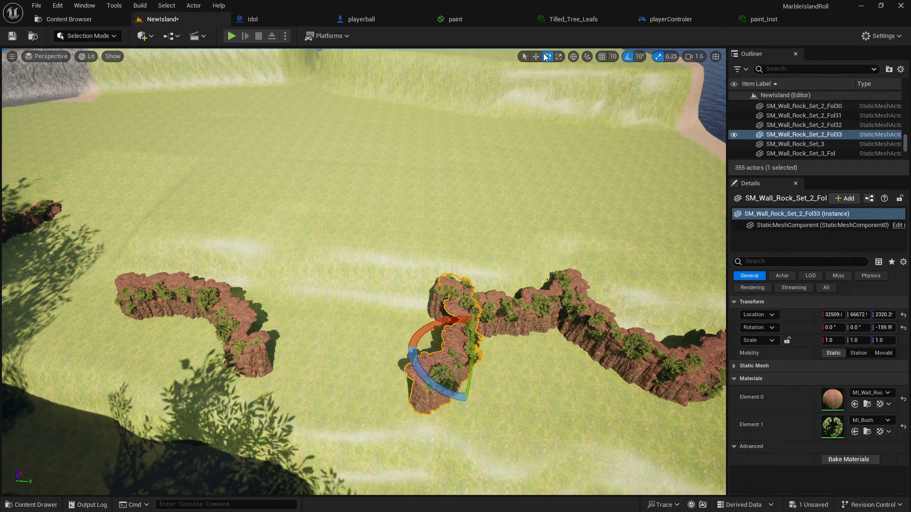
{"action": "left_click", "coordinate": [541, 50]}
Shift the -160° piece inland along Y to the wall line's end, and move the -70° SM_Wall_Rock_Set_5_Fol piece back along Y to join it
{"action": "left_click", "coordinate": [537, 56]}
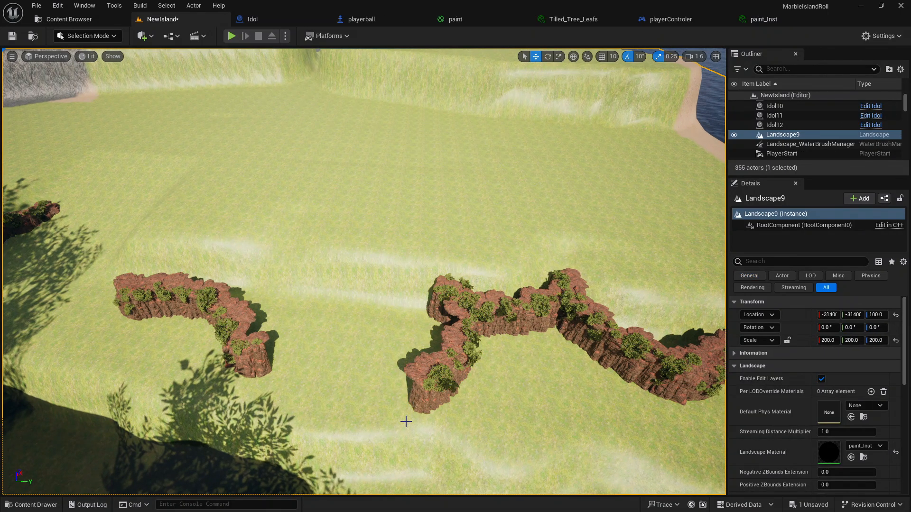
{"action": "right_click_drag", "start_coordinate": [406, 422], "coordinate": [400, 422]}
{"action": "right_click_drag", "start_coordinate": [439, 382], "coordinate": [436, 383]}
{"action": "left_click", "coordinate": [439, 382]}
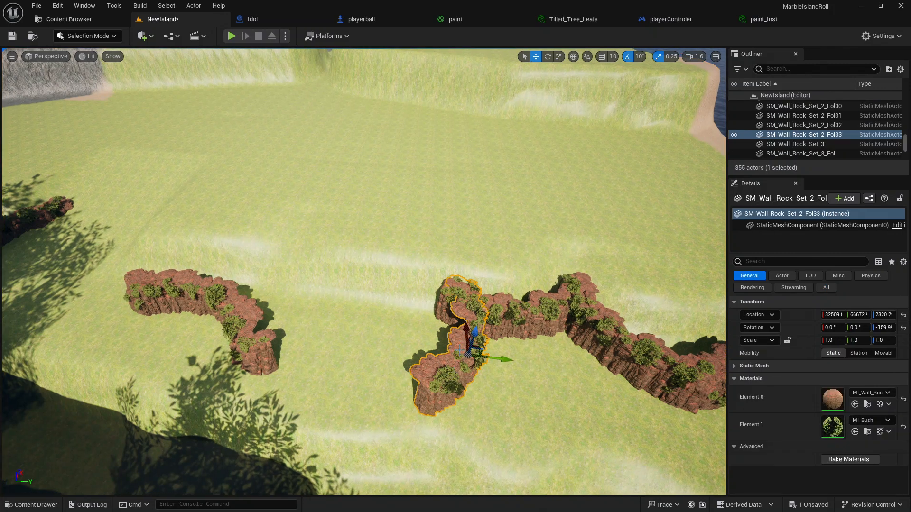
{"action": "left_click_drag", "start_coordinate": [505, 362], "coordinate": [483, 367]}
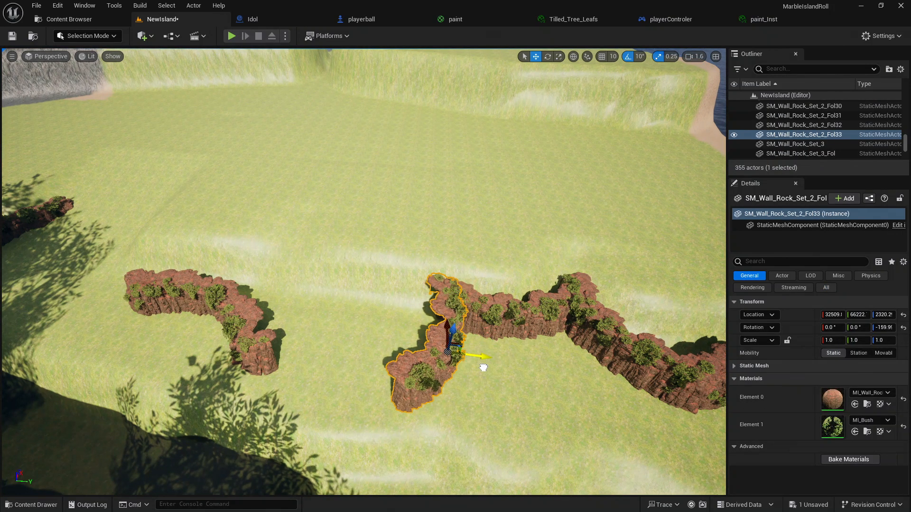
{"action": "left_click", "coordinate": [231, 311]}
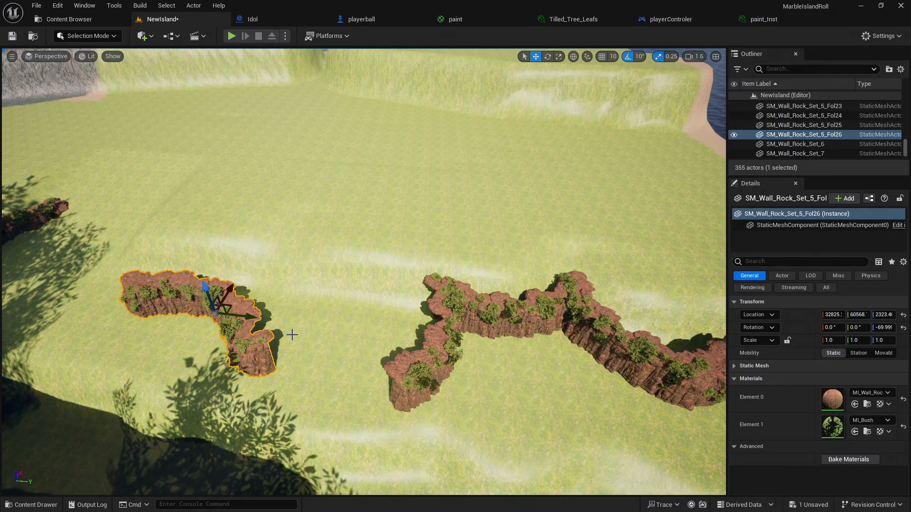
{"action": "left_click_drag", "start_coordinate": [256, 316], "coordinate": [381, 331]}
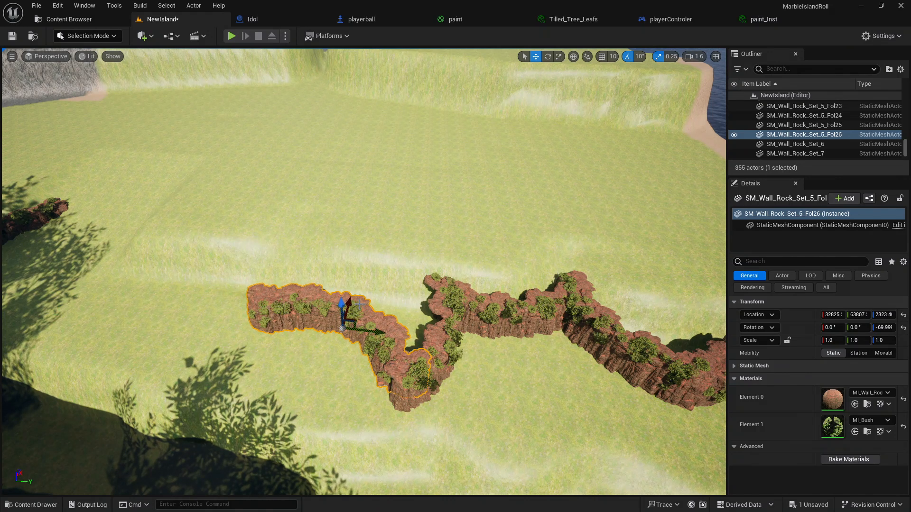
Nudge the -70° SM_Wall_Rock_Set_5_Fol piece along X and rotate it to -60° around Z
{"action": "left_click_drag", "start_coordinate": [350, 300], "coordinate": [343, 315]}
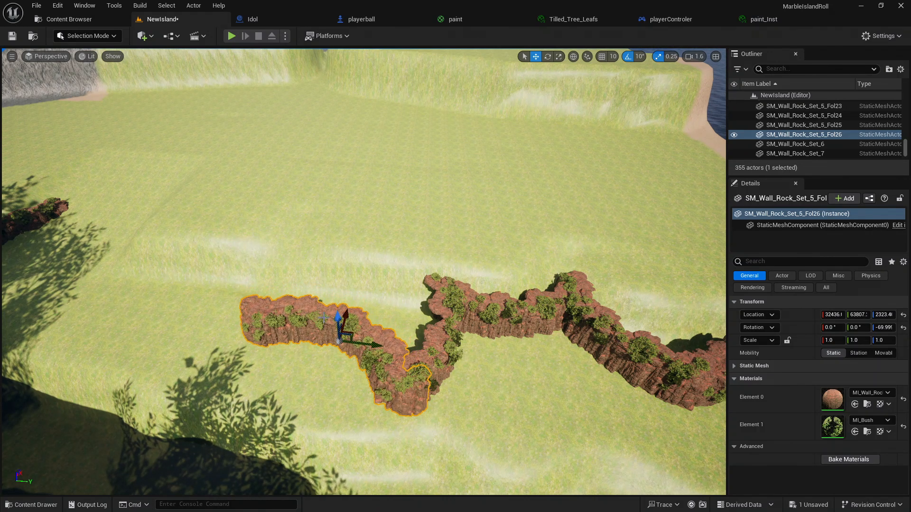
{"action": "left_click", "coordinate": [545, 63]}
{"action": "left_click", "coordinate": [548, 57]}
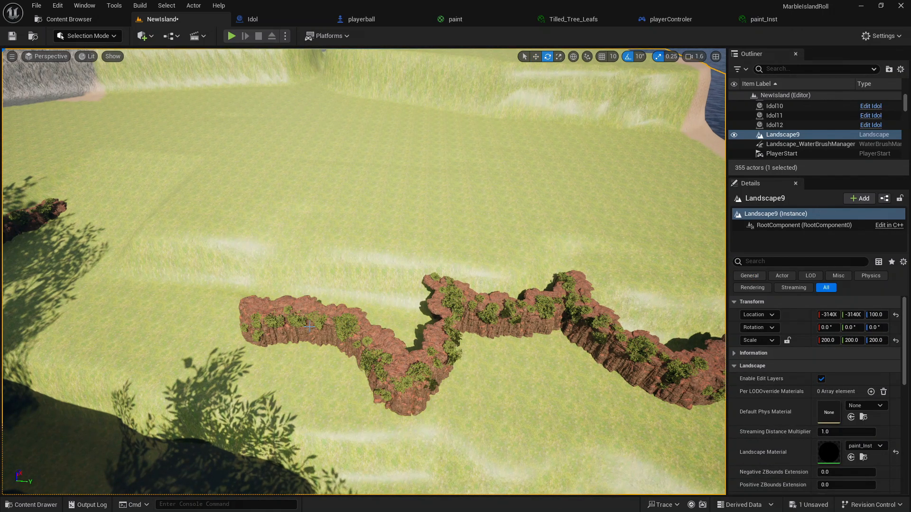
{"action": "left_click", "coordinate": [309, 326]}
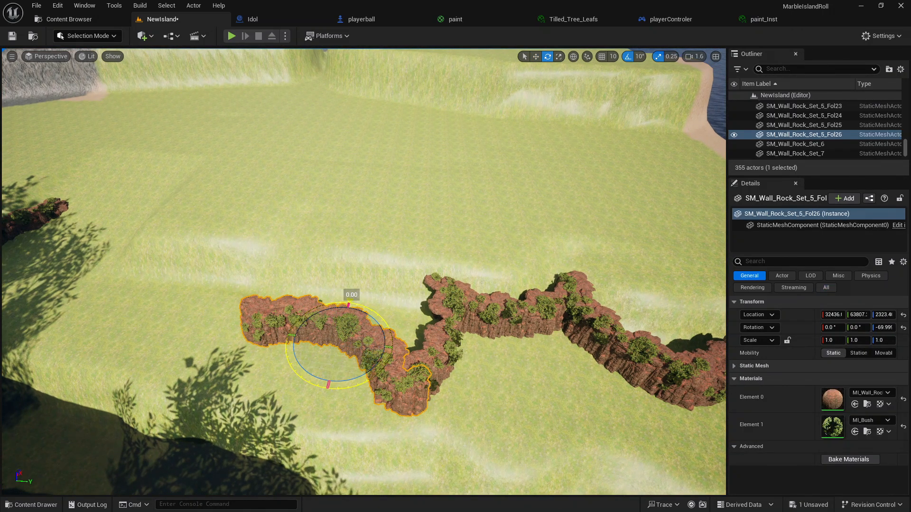
{"action": "left_click_drag", "start_coordinate": [349, 305], "coordinate": [361, 304]}
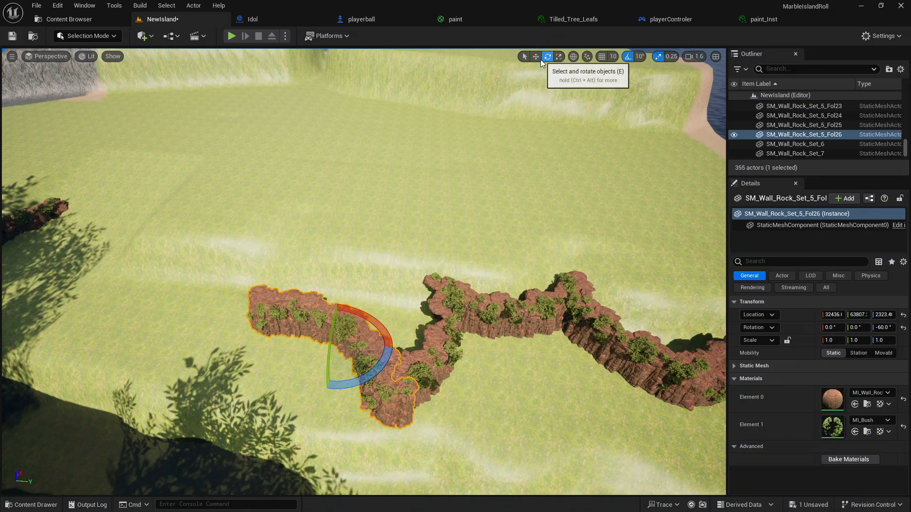
Shift the -60° SM_Wall_Rock_Set_5_Fol piece back along X so it overlaps the end of the neighbouring wall piece
{"action": "left_click", "coordinate": [524, 57]}
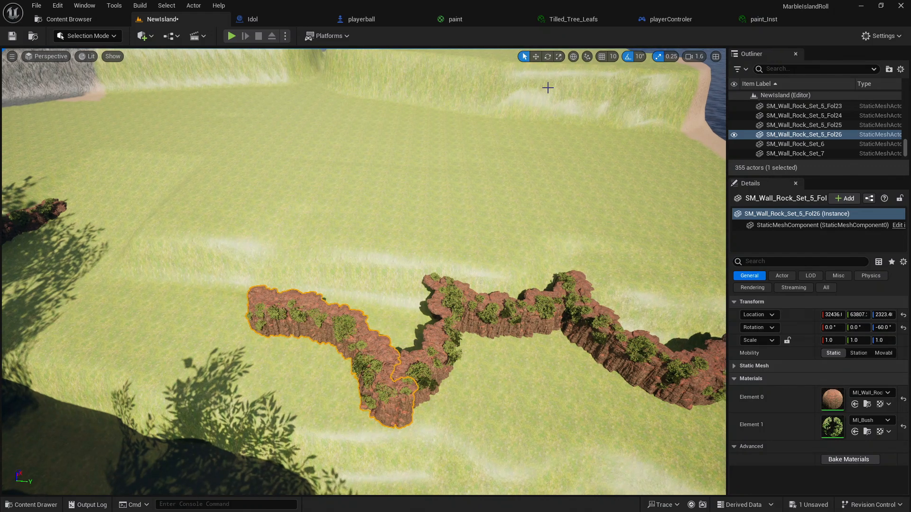
{"action": "left_click", "coordinate": [535, 56]}
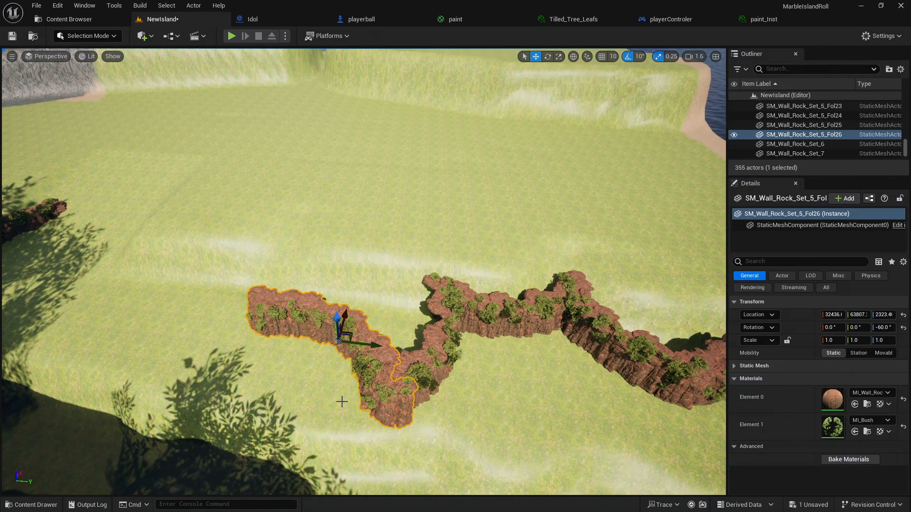
{"action": "left_click_drag", "start_coordinate": [346, 317], "coordinate": [356, 308]}
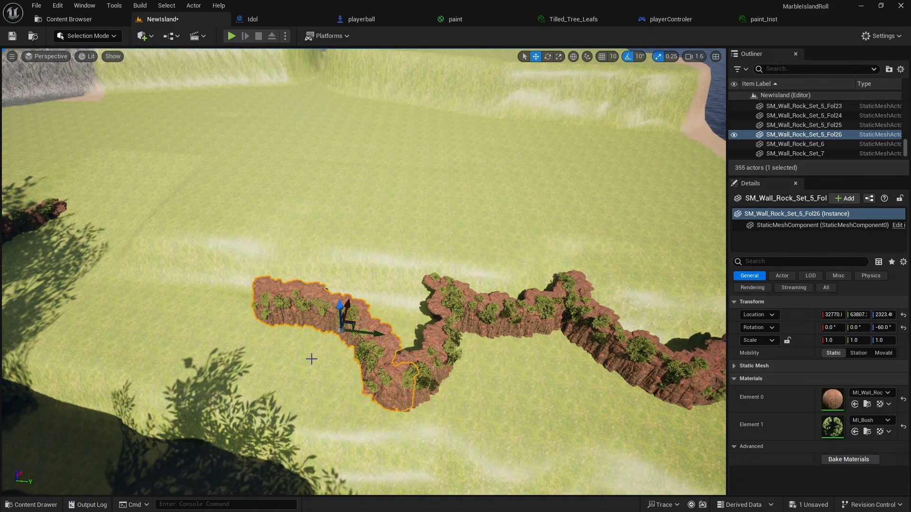
Add an SM_Wall_Rock_Set_2_Fol piece on the grass a short gap beyond the inland end of the wall line
{"action": "right_click_drag", "start_coordinate": [312, 359], "coordinate": [280, 387]}
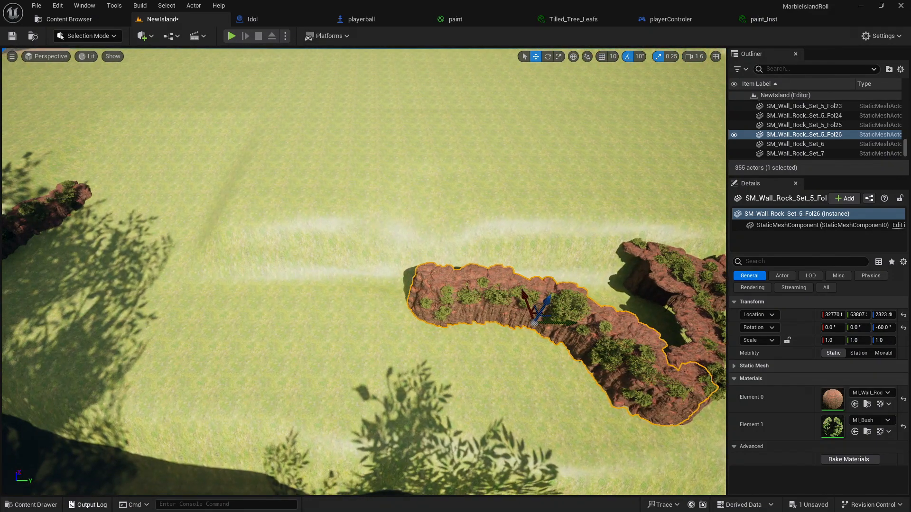
{"action": "left_click", "coordinate": [33, 504]}
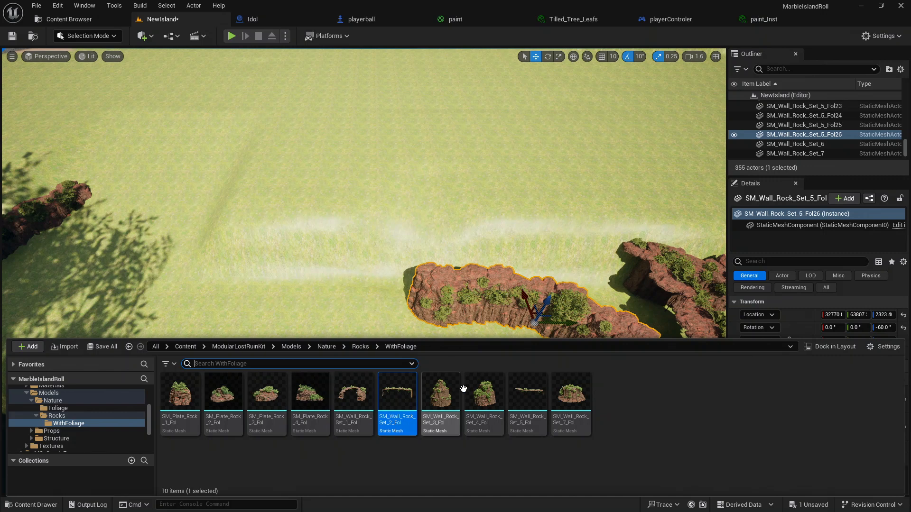
{"action": "mouse_move", "coordinate": [360, 401]}
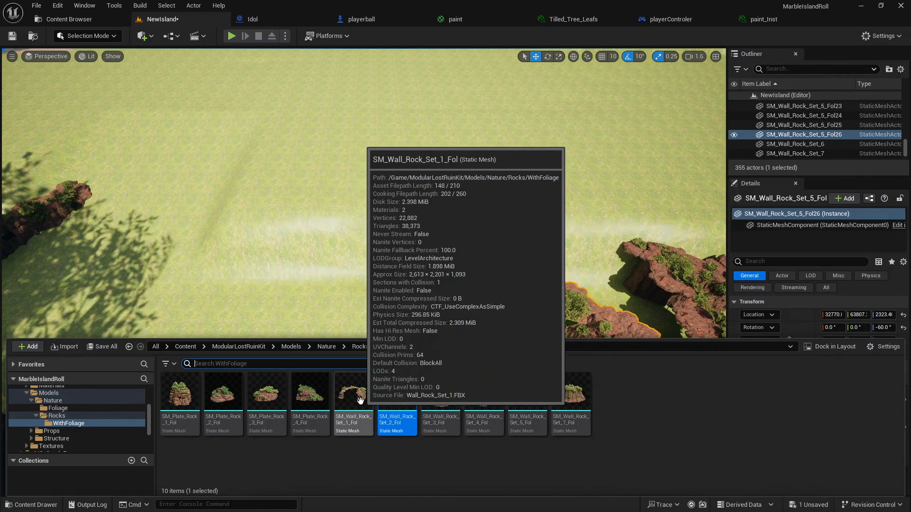
{"action": "left_click_drag", "start_coordinate": [360, 401], "coordinate": [209, 275]}
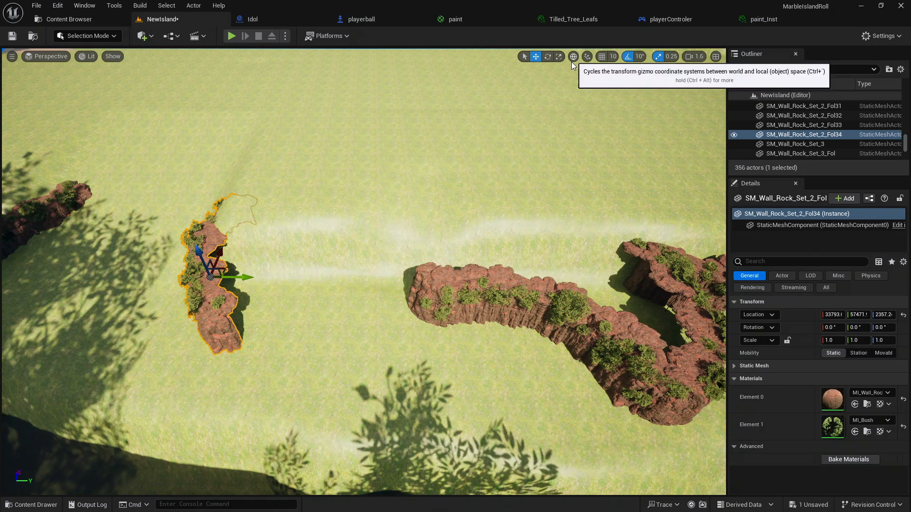
Rotate the new SM_Wall_Rock_Set_2_Fol piece to -40° around Z and move it along Y toward the wall line
{"action": "left_click", "coordinate": [550, 60]}
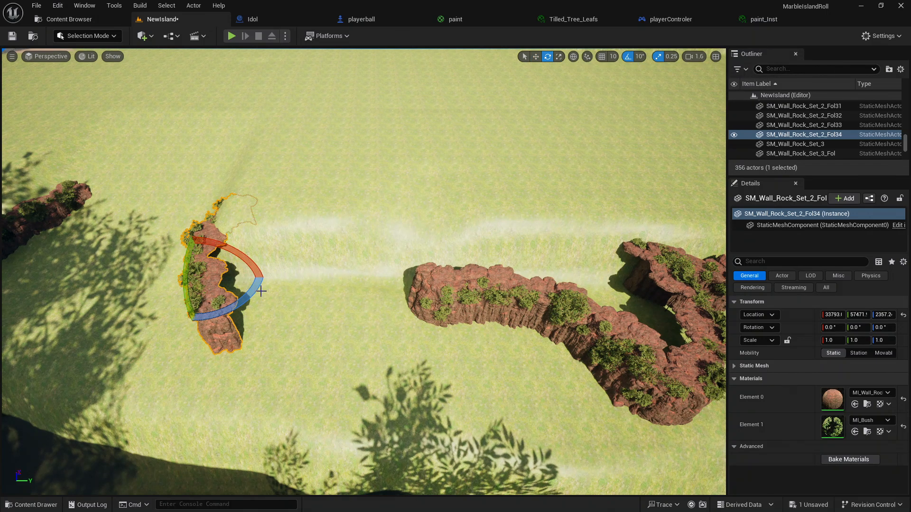
{"action": "left_click_drag", "start_coordinate": [261, 291], "coordinate": [232, 325]}
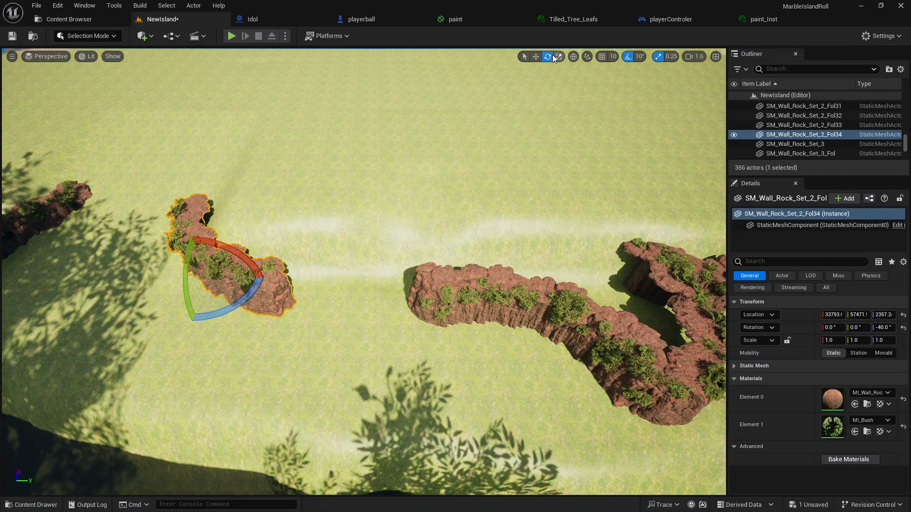
{"action": "left_click", "coordinate": [536, 57]}
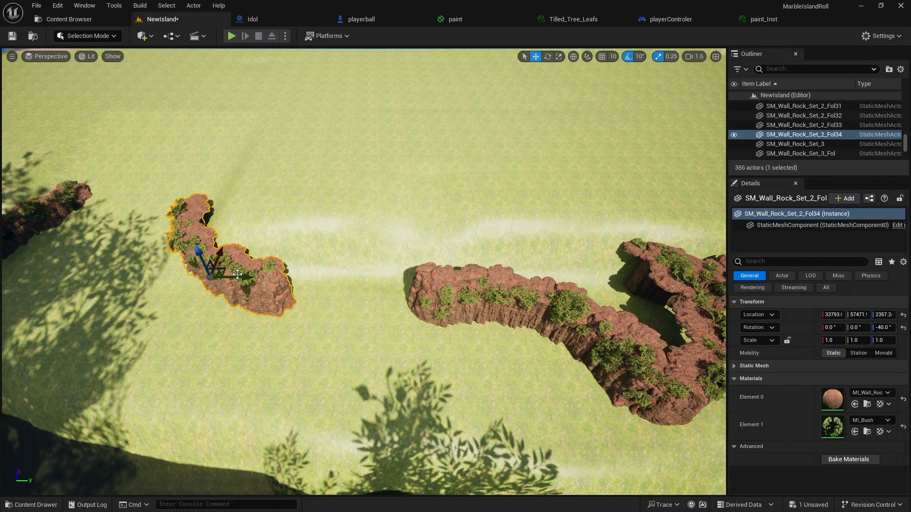
{"action": "left_click_drag", "start_coordinate": [238, 278], "coordinate": [259, 284]}
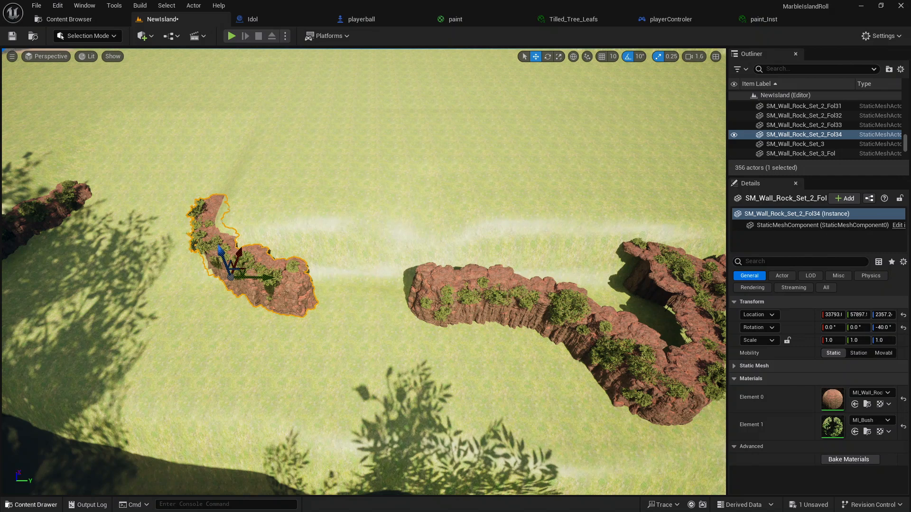
Add an SM_Wall_Rock_Set_1_Fol piece at the gap before the -40° piece and rotate it -90° around Z
{"action": "left_click", "coordinate": [42, 506]}
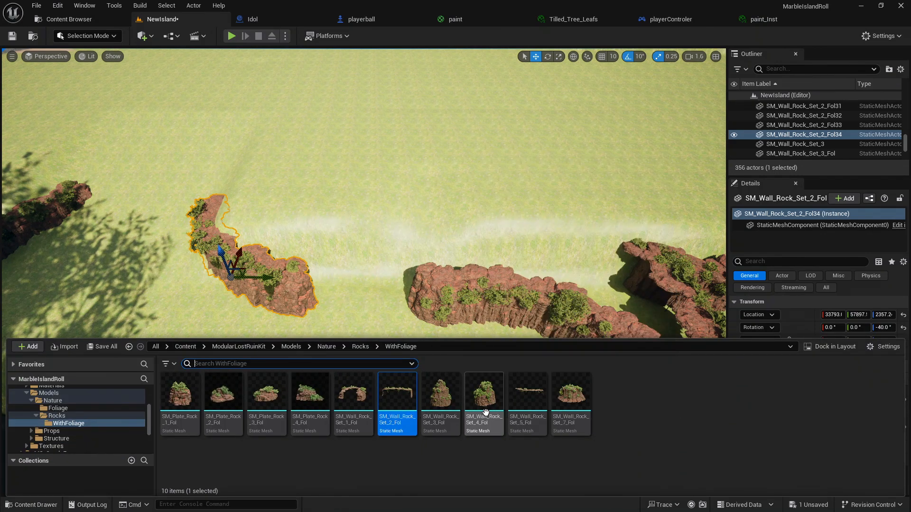
{"action": "left_click_drag", "start_coordinate": [362, 390], "coordinate": [382, 339]}
{"action": "left_click", "coordinate": [547, 57]}
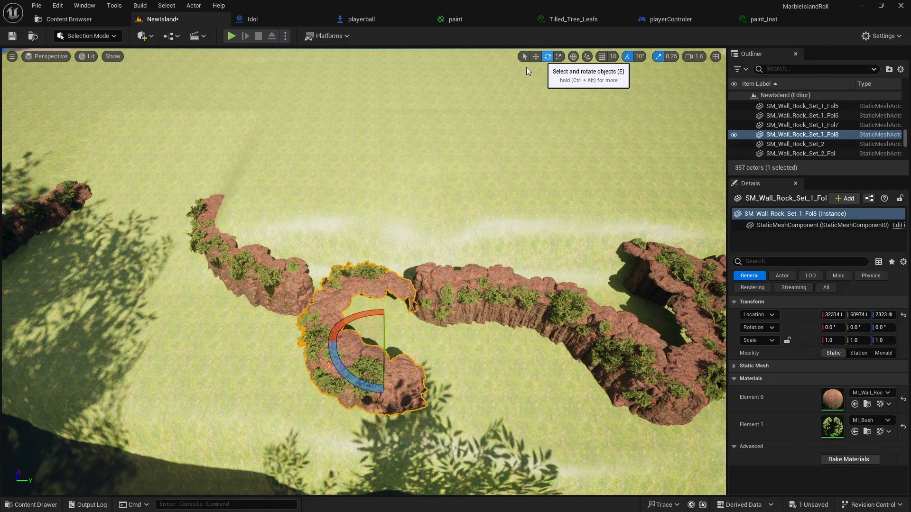
{"action": "left_click_drag", "start_coordinate": [344, 375], "coordinate": [322, 346]}
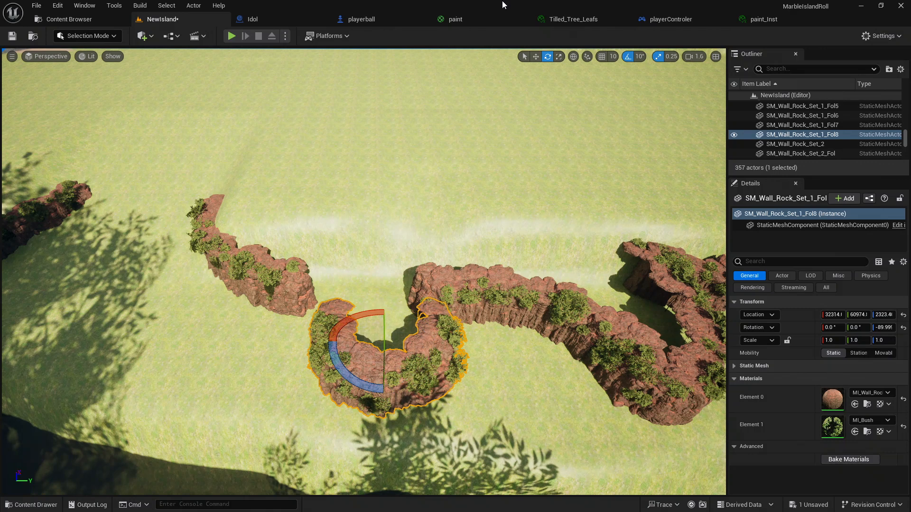
Move the -90° SM_Wall_Rock_Set_1_Fol piece into the gap so it joins the wall pieces on both sides, then deselect it
{"action": "left_click", "coordinate": [536, 57]}
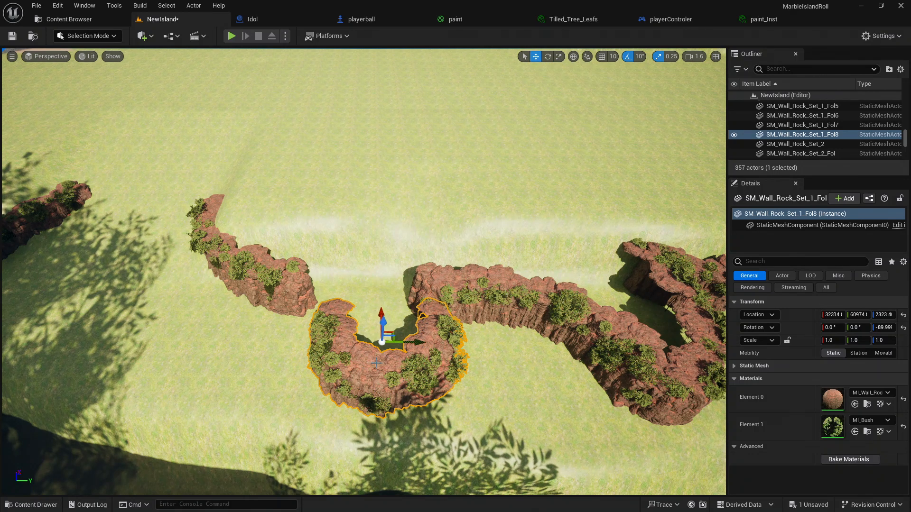
{"action": "left_click_drag", "start_coordinate": [391, 332], "coordinate": [369, 306]}
{"action": "left_click", "coordinate": [588, 406]}
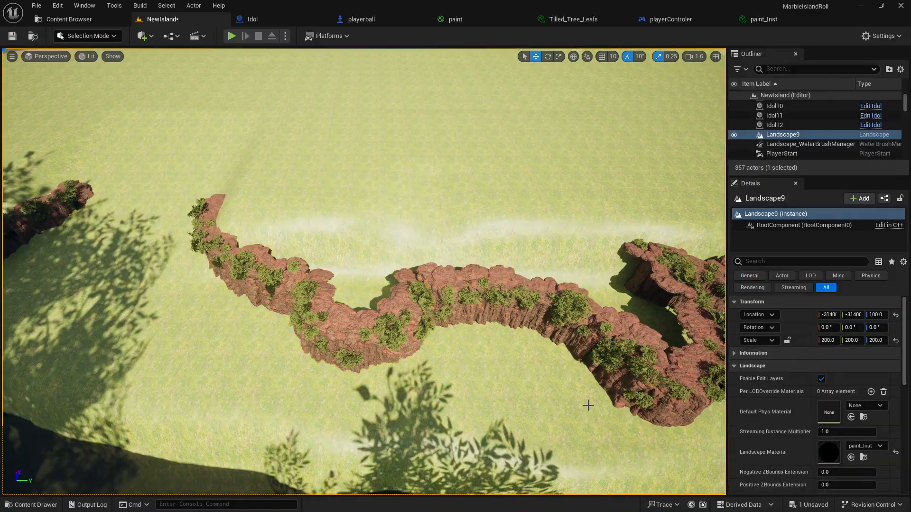
Examine the island's rock wall lines from above and from eye level near the shore, with nothing selected
{"action": "right_click_drag", "start_coordinate": [588, 406], "coordinate": [491, 426]}
{"action": "right_click_drag", "start_coordinate": [489, 382], "coordinate": [497, 381]}
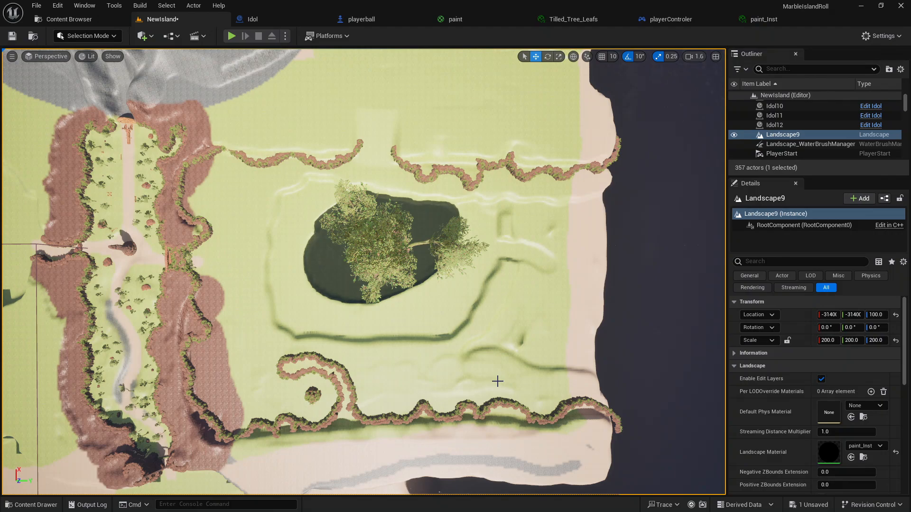
{"action": "key", "text": "w"}
{"action": "right_click_drag", "start_coordinate": [364, 272], "coordinate": [455, 239]}
{"action": "scroll", "coordinate": [364, 271], "scroll_direction": "up", "scroll_amount": 5}
{"action": "scroll", "coordinate": [364, 272], "scroll_direction": "up", "scroll_amount": 2}
{"action": "scroll", "coordinate": [365, 272], "scroll_direction": "down", "scroll_amount": 5}
{"action": "key", "text": "w"}
{"action": "key", "text": "s"}
{"action": "key", "text": "w"}
{"action": "right_click_drag", "start_coordinate": [516, 367], "coordinate": [508, 374]}
{"action": "key", "text": "Escape"}
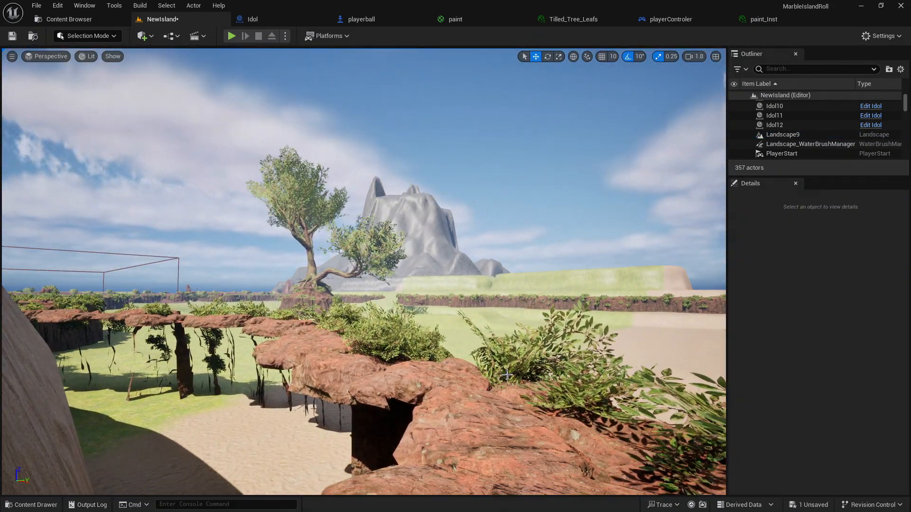